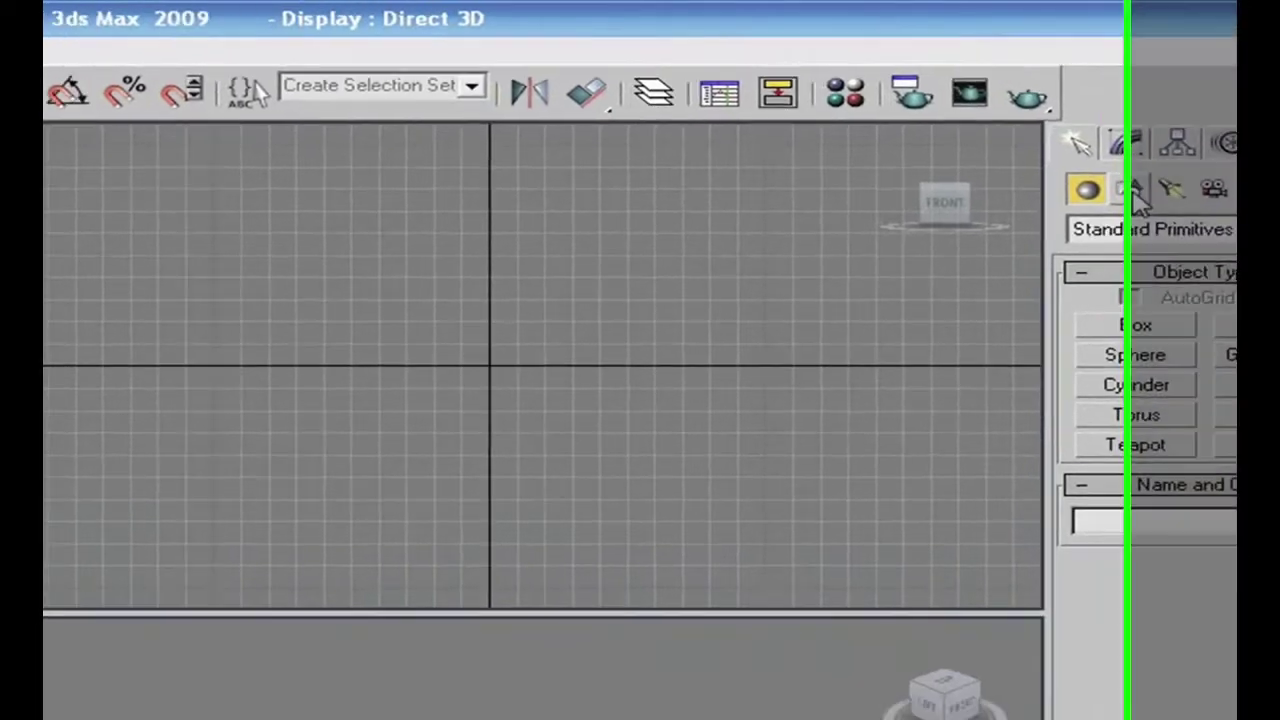
{"action": "left_click", "coordinate": [1116, 201]}
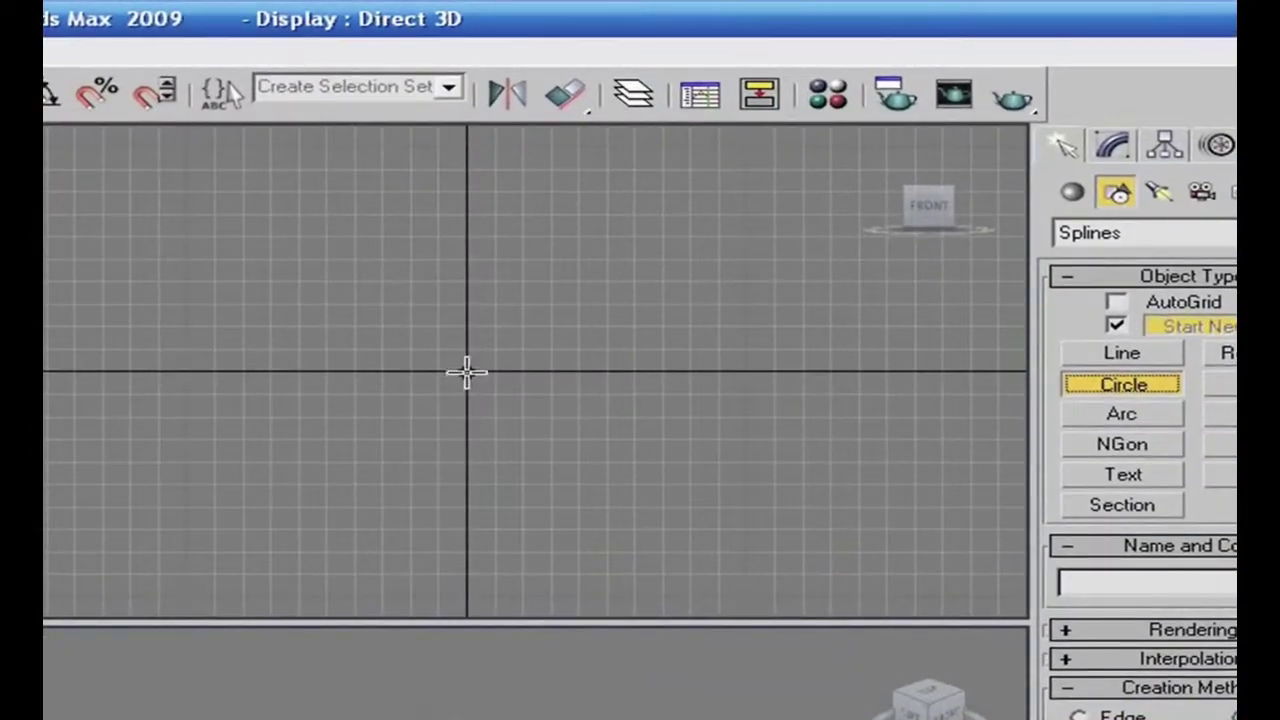
{"action": "left_click", "coordinate": [466, 371]}
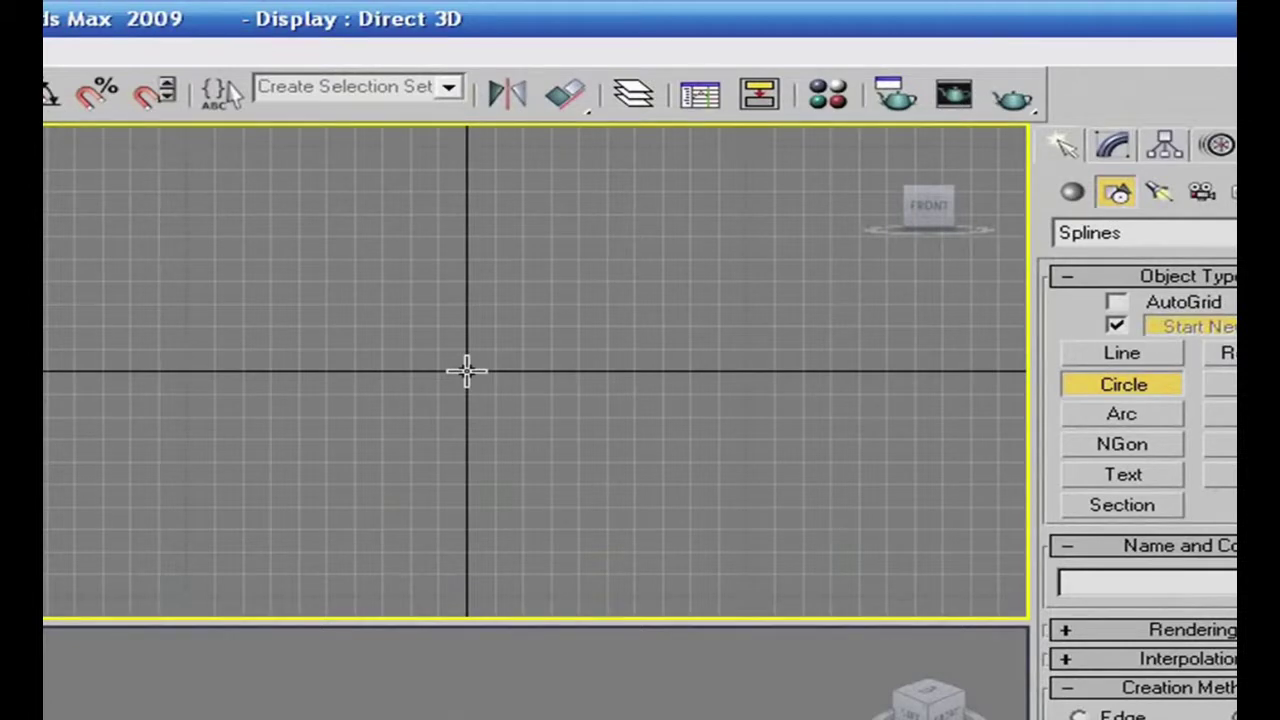
{"action": "left_click", "coordinate": [1072, 192]}
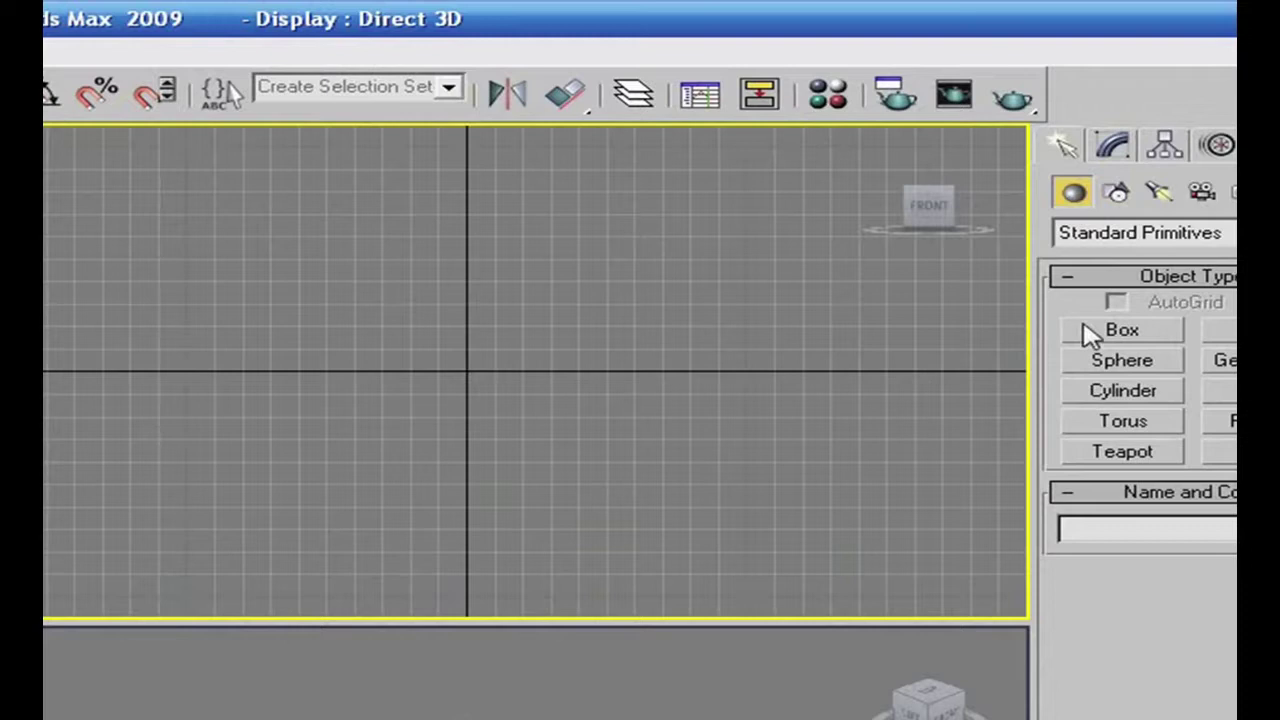
Create a small, wide box near the origin in the Front viewport with a length of about 9
{"action": "left_click", "coordinate": [1092, 335]}
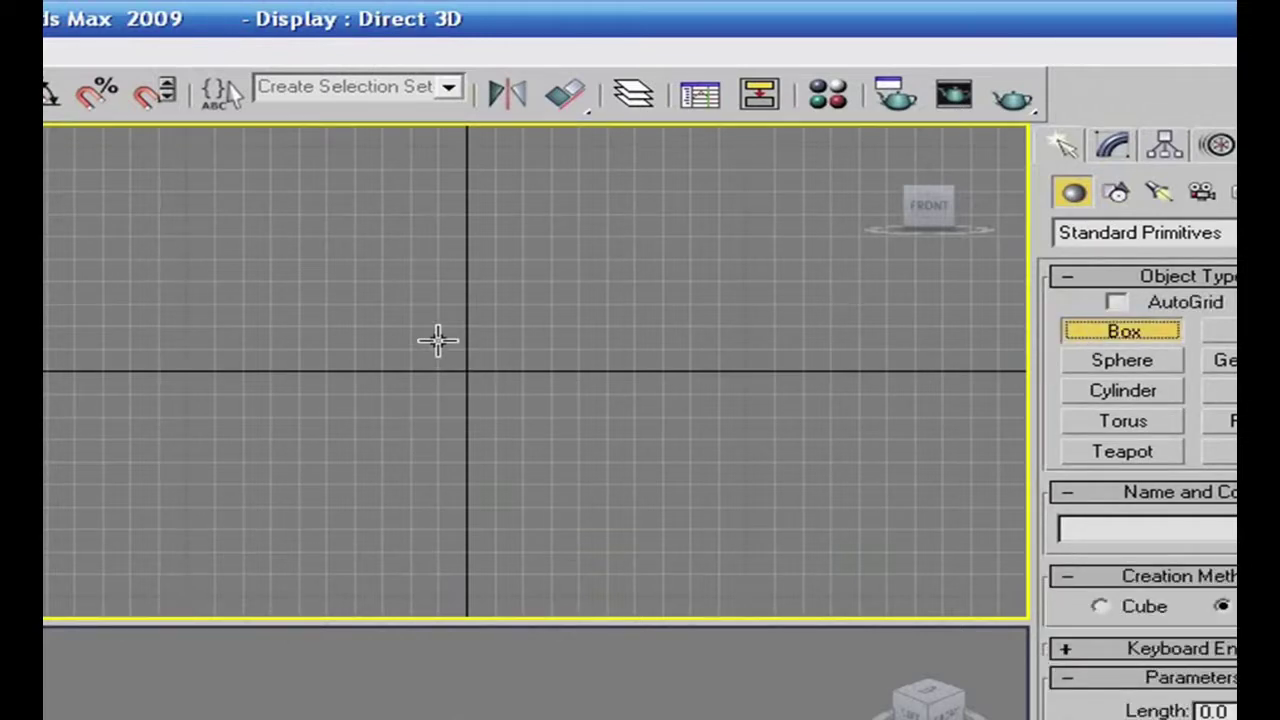
{"action": "left_click_drag", "start_coordinate": [425, 354], "coordinate": [520, 372]}
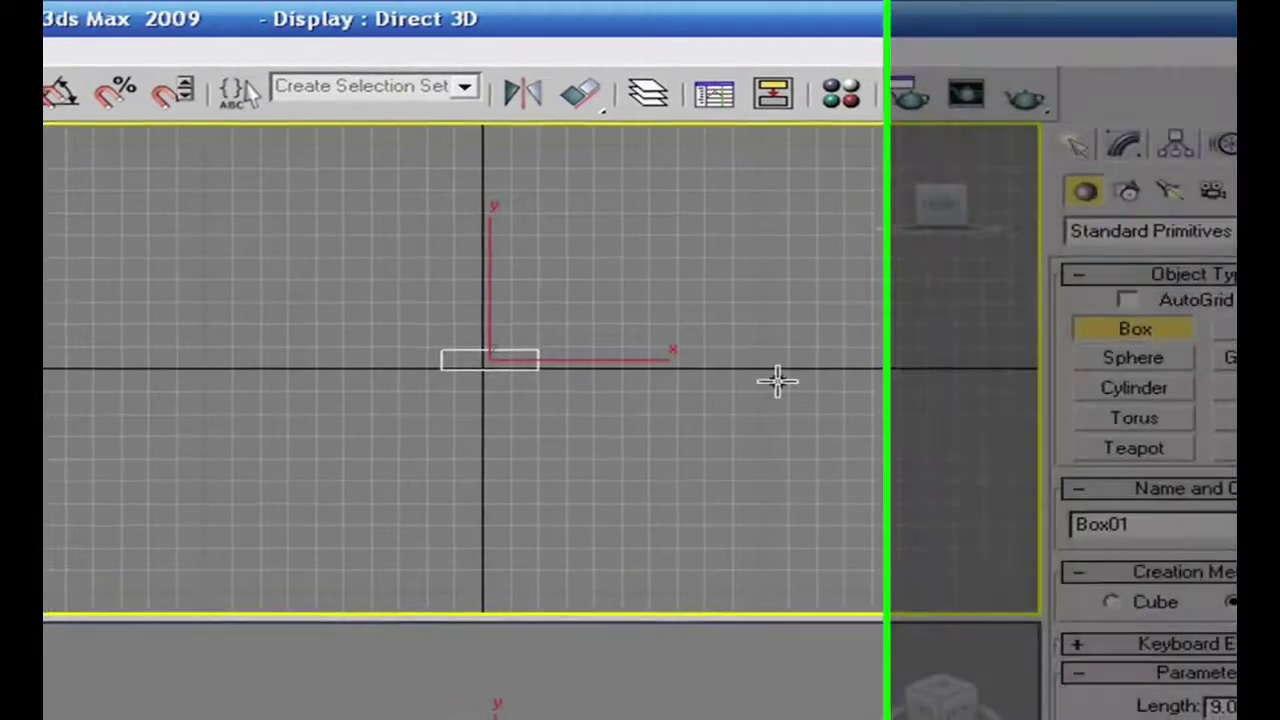
{"action": "right_click", "coordinate": [755, 390]}
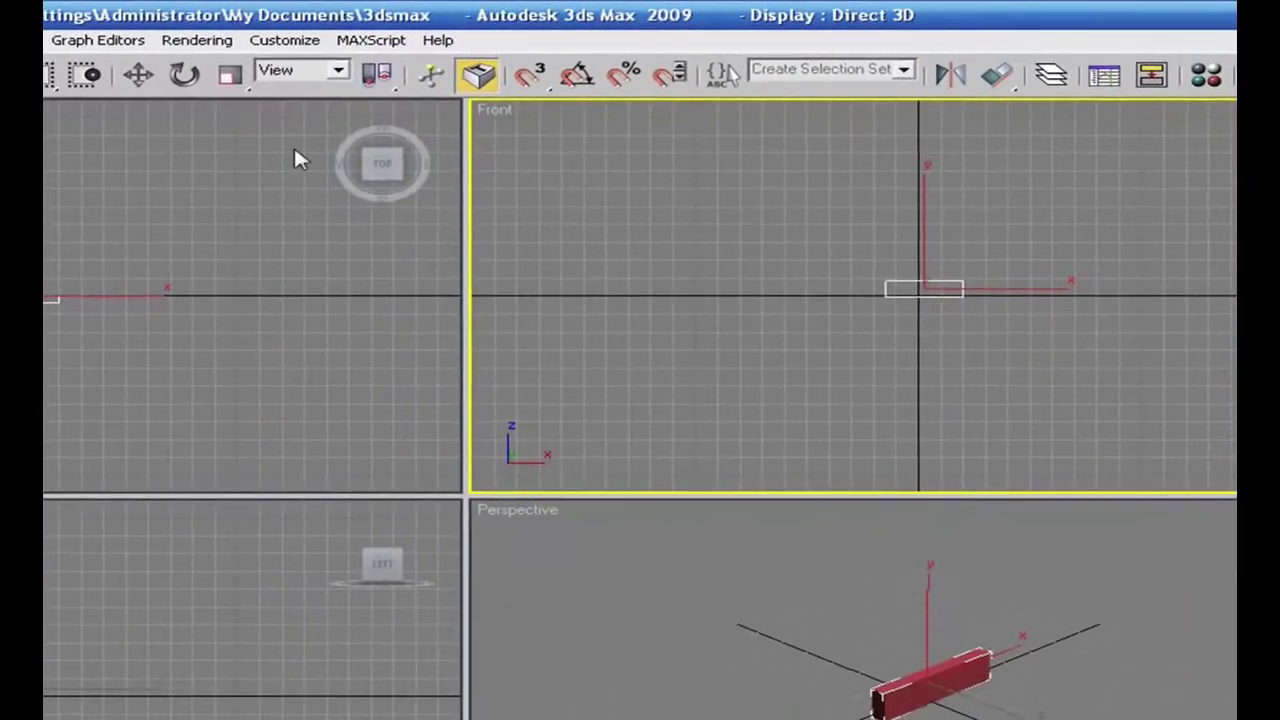
Clone the box straight upward in the Front viewport, just above the original, as 50 copies with the Copy option
{"action": "left_click", "coordinate": [138, 74]}
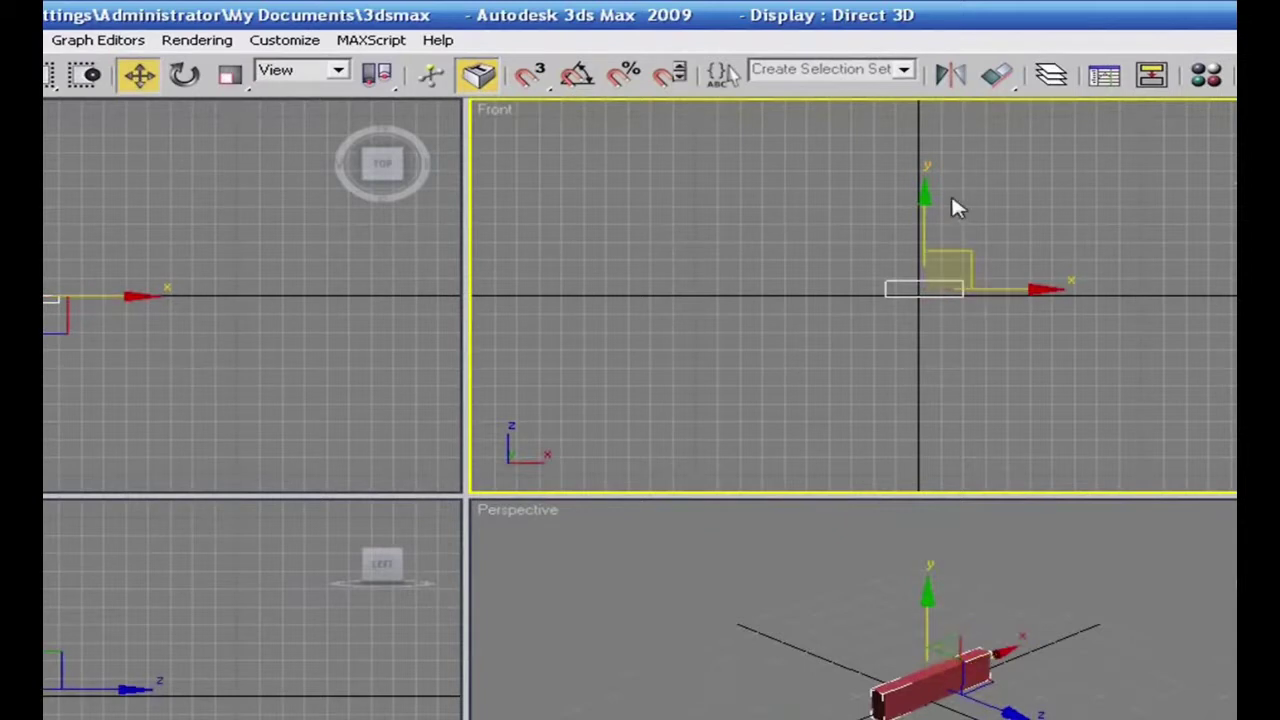
{"action": "left_click_drag", "start_coordinate": [923, 211], "coordinate": [923, 201]}
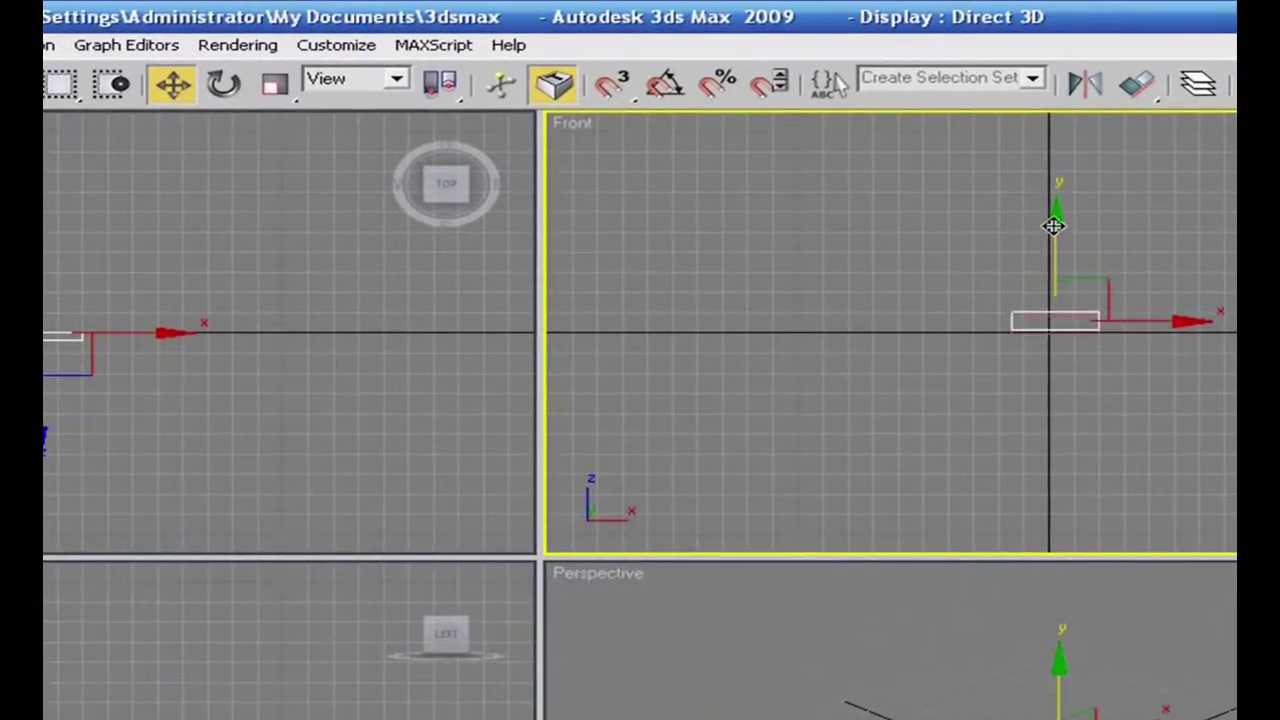
{"action": "left_click_drag", "start_coordinate": [1054, 226], "coordinate": [1054, 211]}
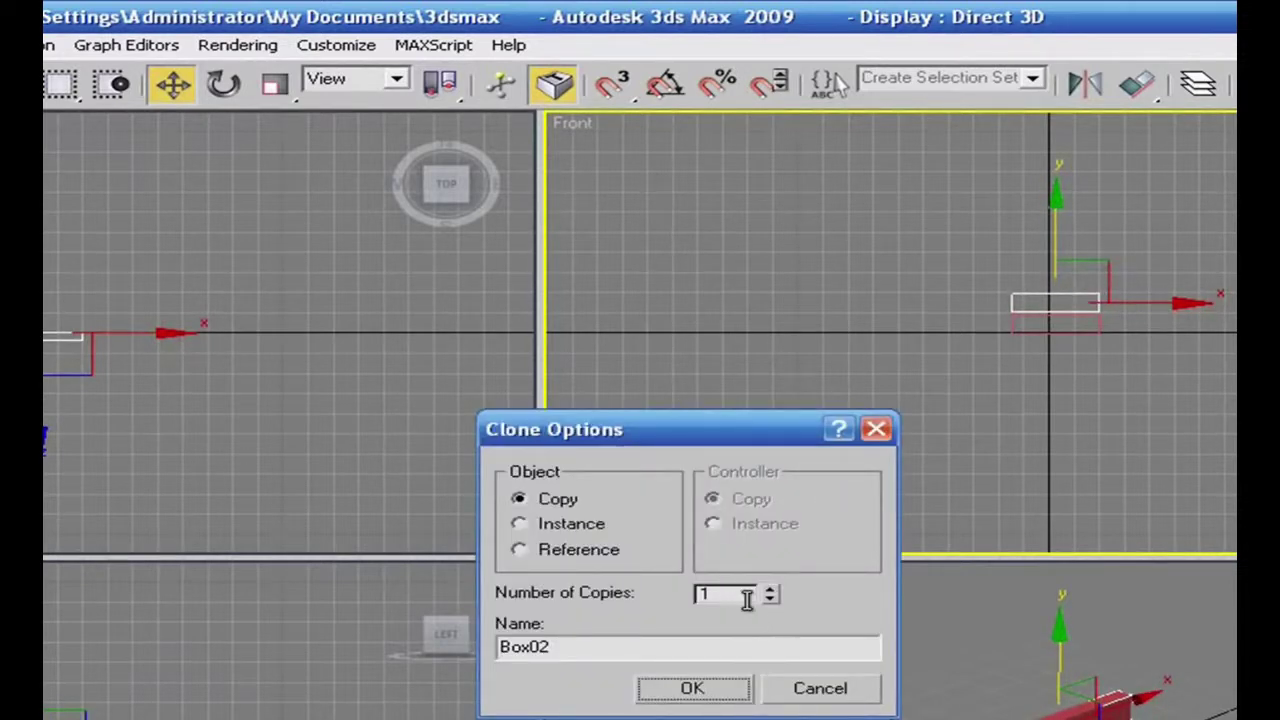
{"action": "left_click_drag", "start_coordinate": [746, 596], "coordinate": [692, 599]}
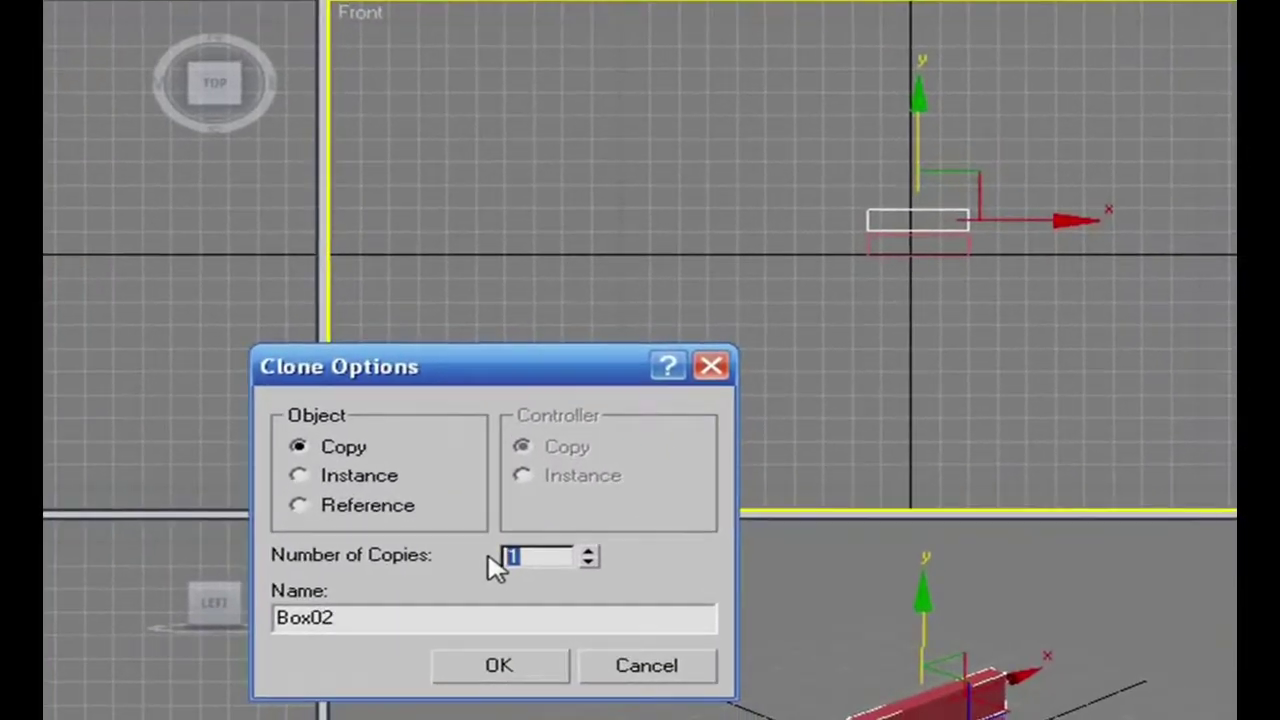
{"action": "type", "text": "50"}
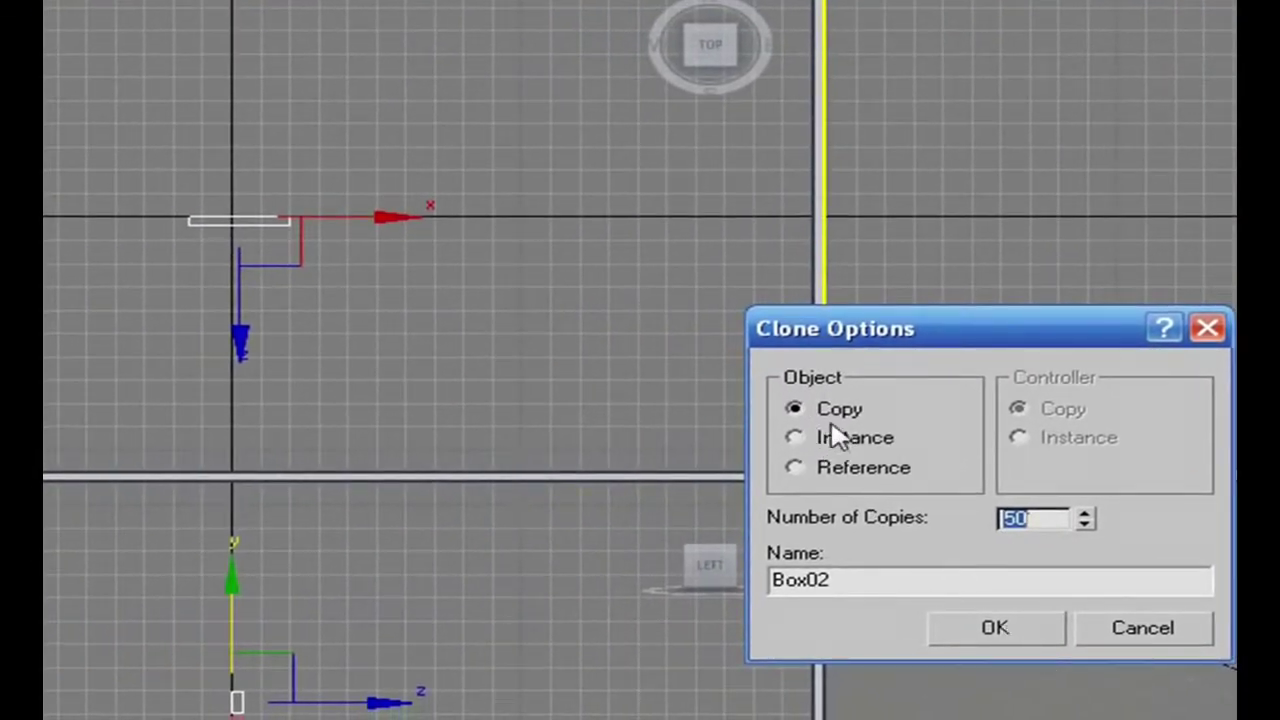
{"action": "left_click", "coordinate": [957, 632]}
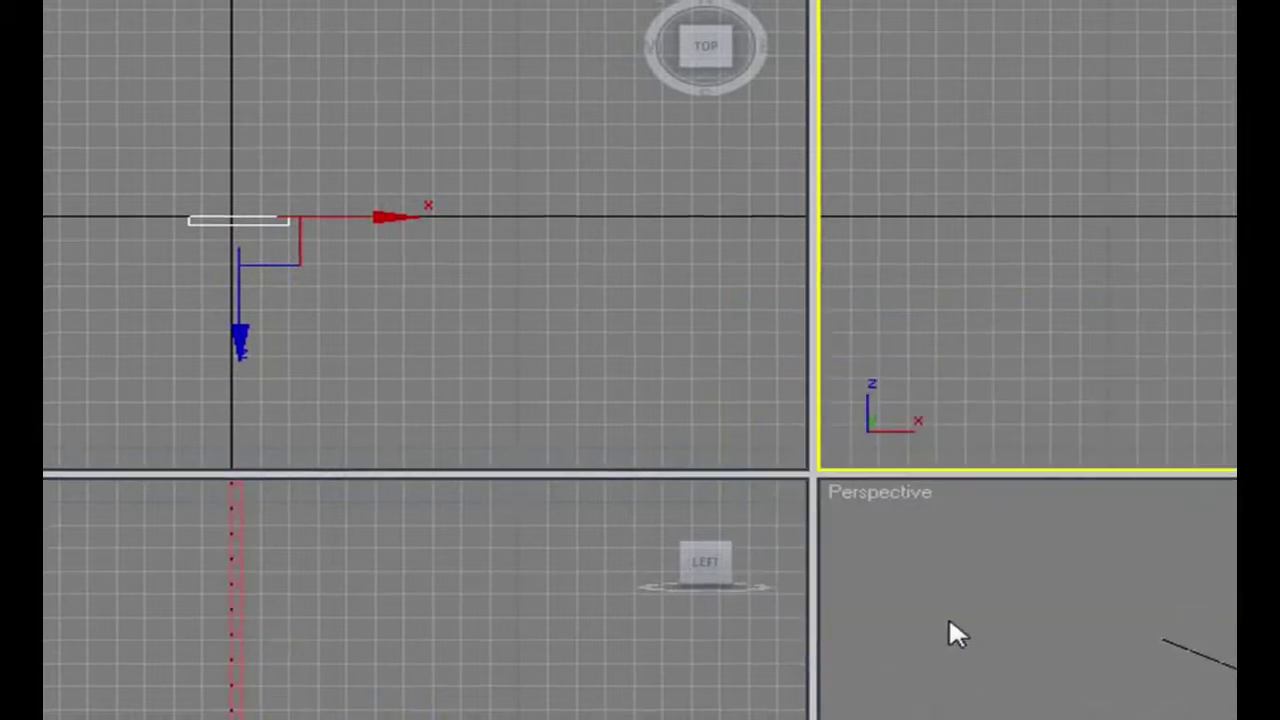
Examine the stack of cloned boxes in the Perspective viewport from several distances and angles
{"action": "middle_click_drag", "start_coordinate": [719, 437], "coordinate": [691, 482], "text": "alt"}
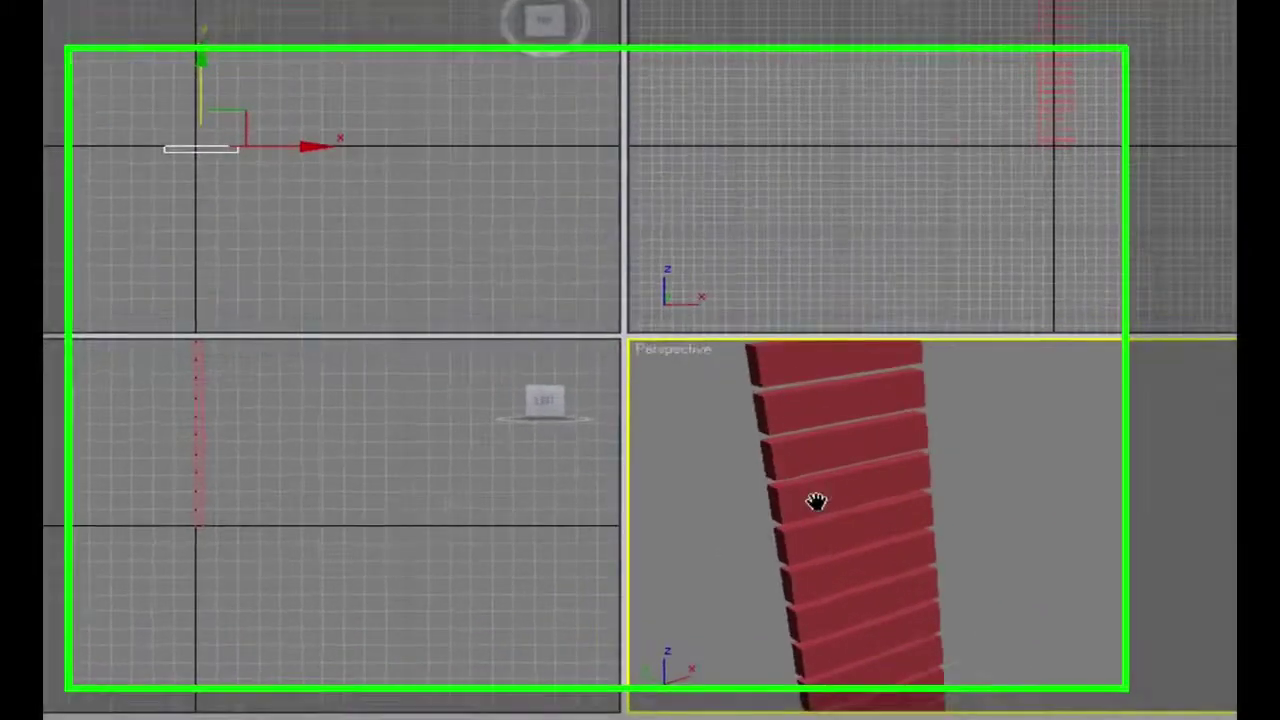
{"action": "middle_click_drag", "start_coordinate": [817, 502], "coordinate": [821, 502]}
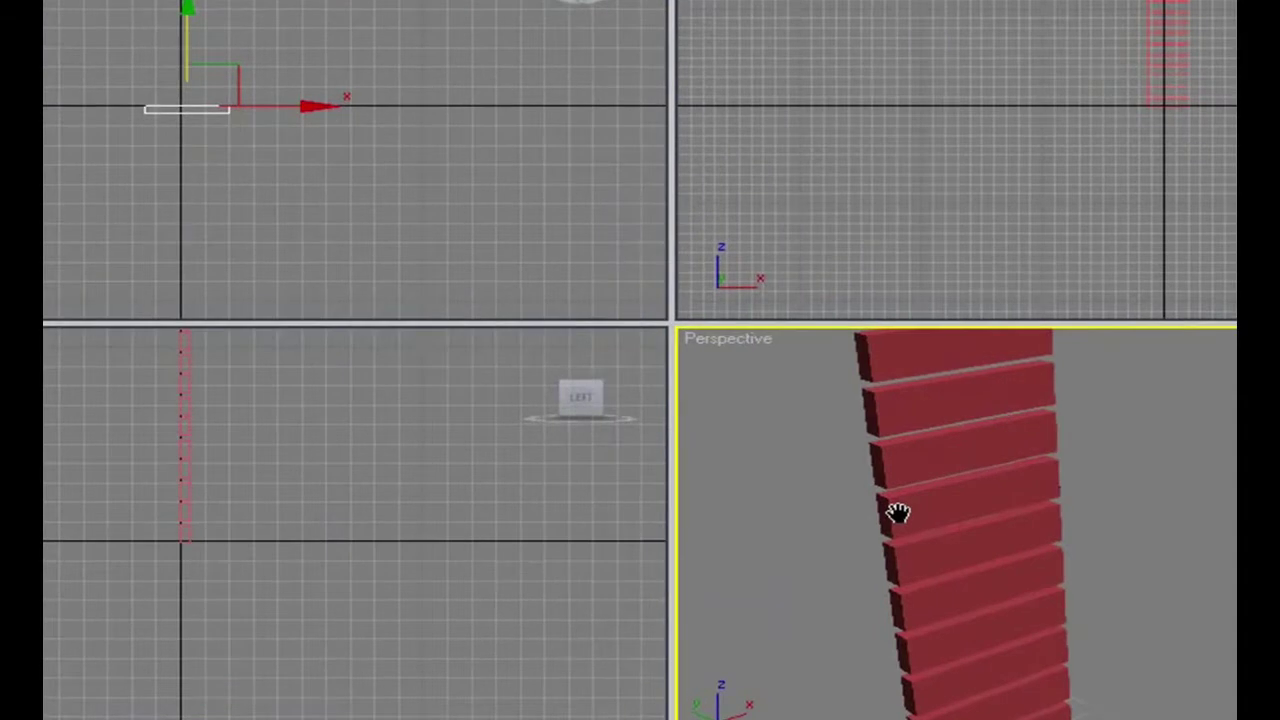
{"action": "scroll", "coordinate": [821, 502], "scroll_direction": "down", "scroll_amount": 6}
{"action": "middle_click_drag", "start_coordinate": [909, 518], "coordinate": [881, 553]}
{"action": "left_click", "coordinate": [943, 476]}
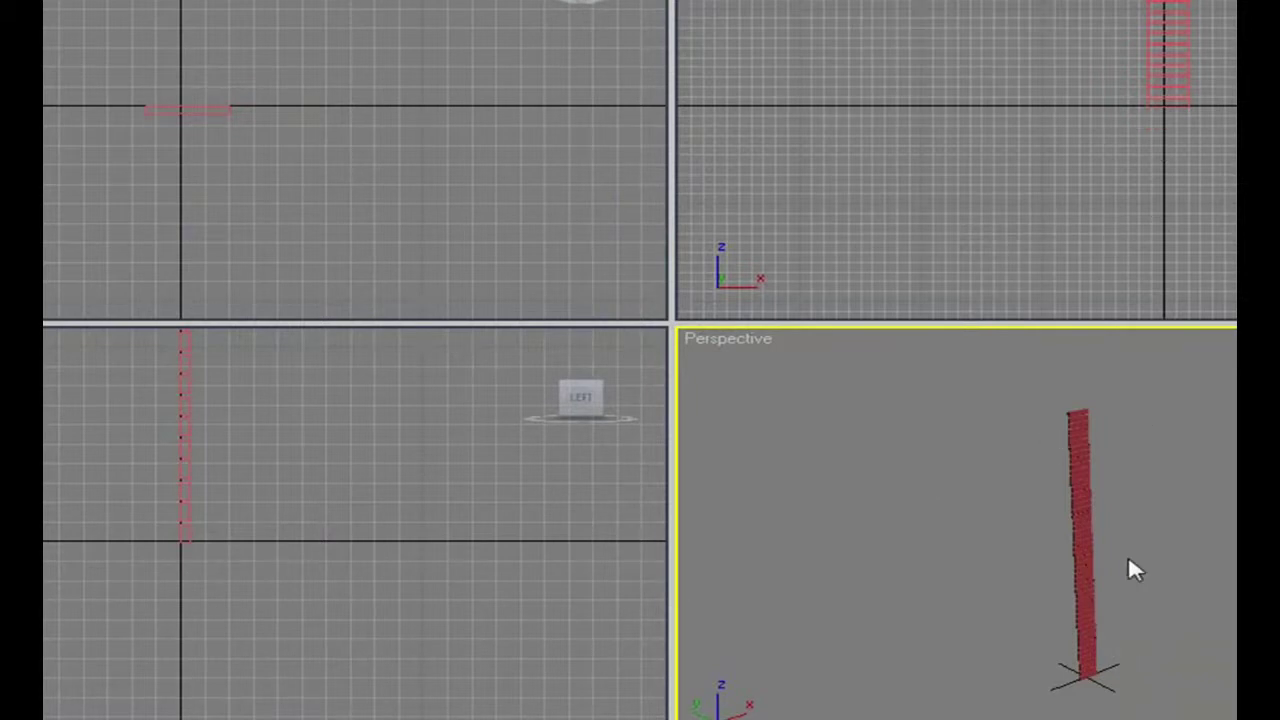
{"action": "scroll", "coordinate": [1128, 560], "scroll_direction": "up", "scroll_amount": 5}
{"action": "left_click", "coordinate": [946, 481]}
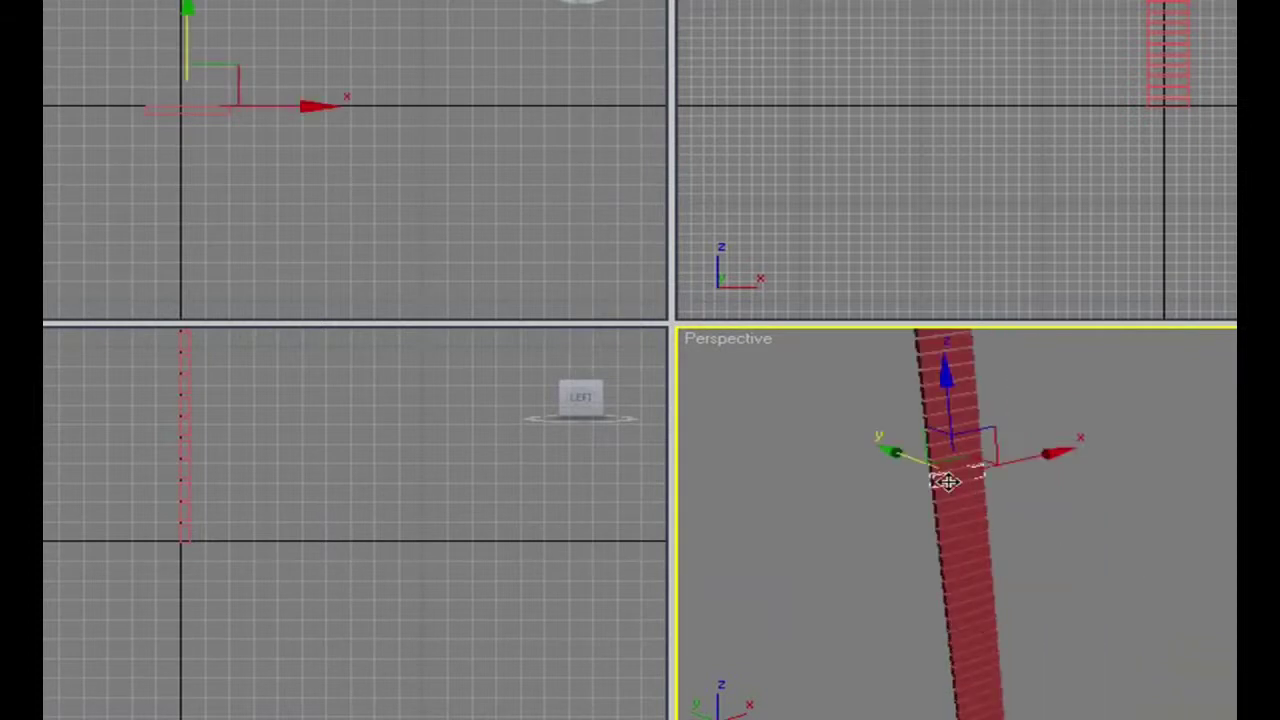
{"action": "right_click", "coordinate": [946, 481]}
{"action": "left_click", "coordinate": [962, 502]}
{"action": "scroll", "coordinate": [1133, 577], "scroll_direction": "down", "scroll_amount": 4}
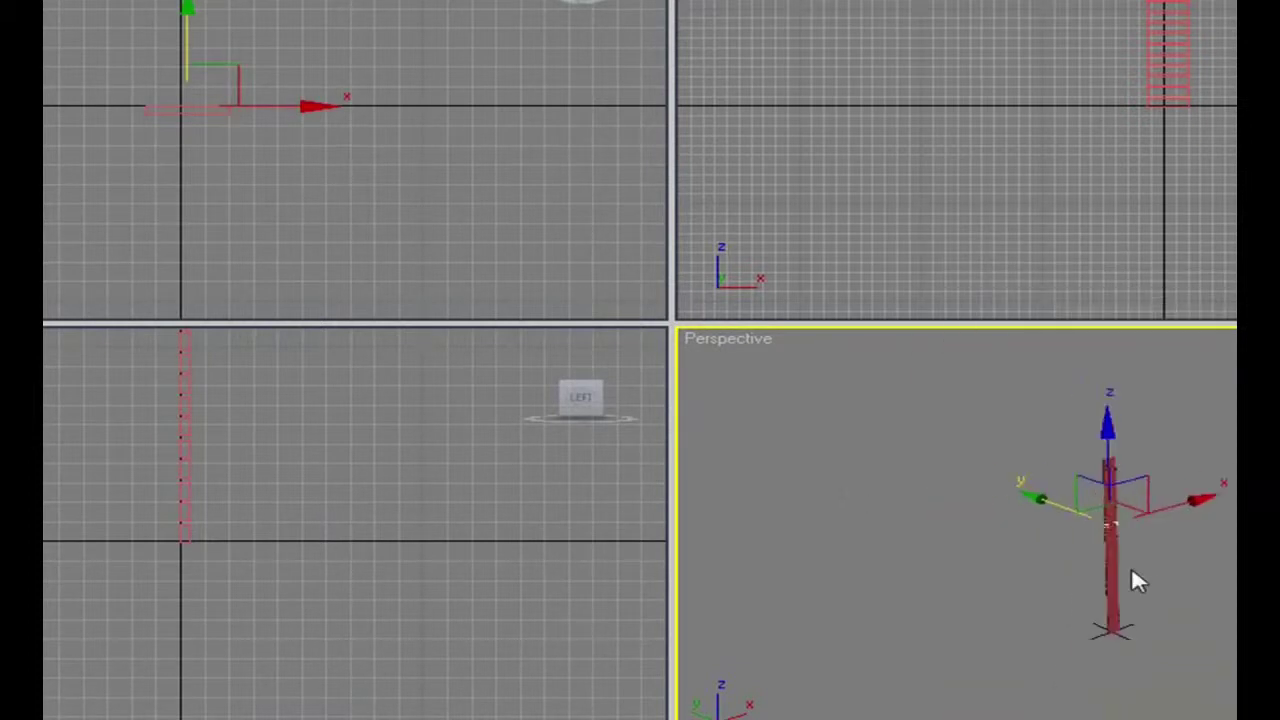
{"action": "middle_click_drag", "start_coordinate": [1180, 634], "coordinate": [1166, 508], "text": "alt"}
{"action": "scroll", "coordinate": [1168, 510], "scroll_direction": "up", "scroll_amount": 3}
Convert the lowest box of the stack to an Editable Poly
{"action": "middle_click_drag", "start_coordinate": [1174, 658], "coordinate": [1209, 600]}
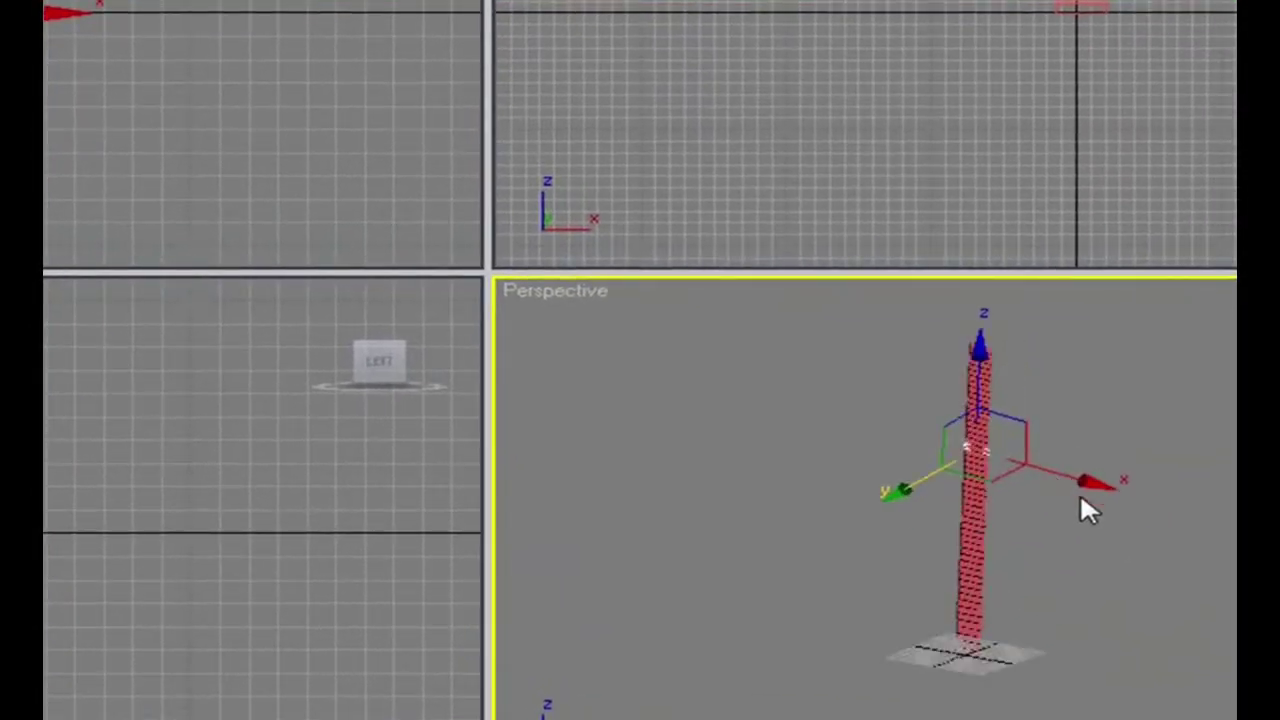
{"action": "middle_click_drag", "start_coordinate": [1130, 601], "coordinate": [1096, 616]}
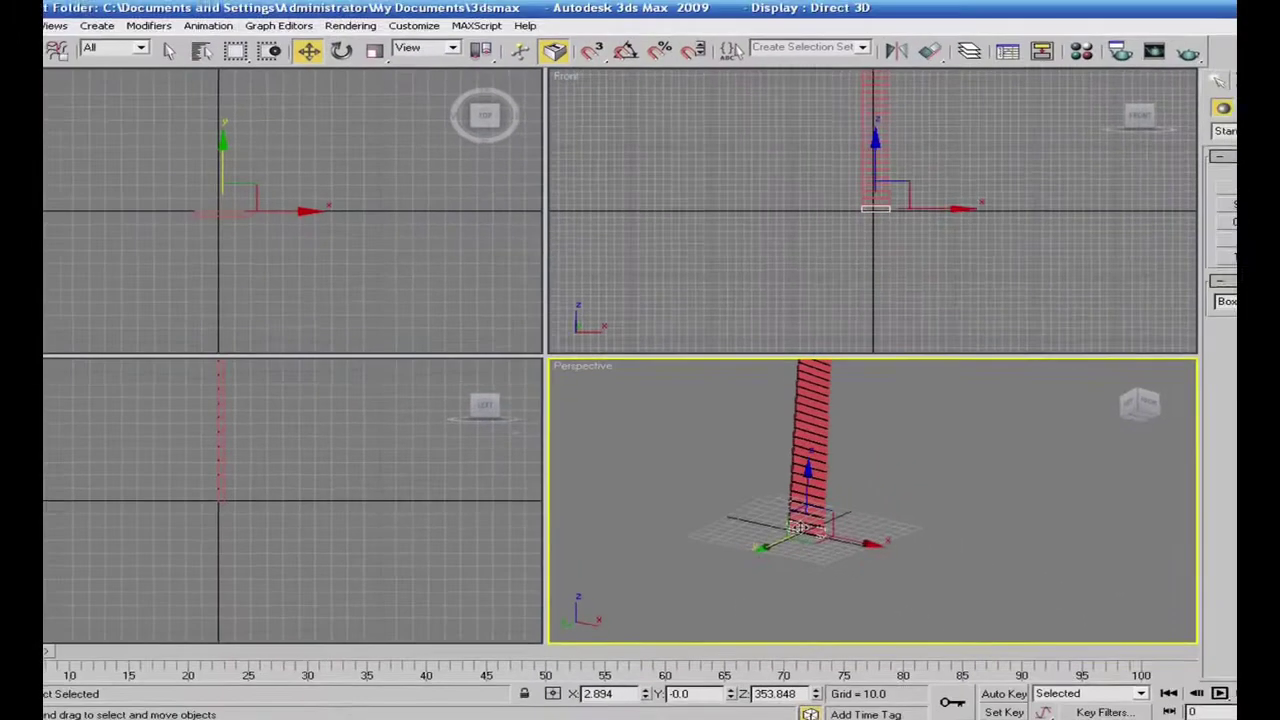
{"action": "right_click", "coordinate": [952, 603]}
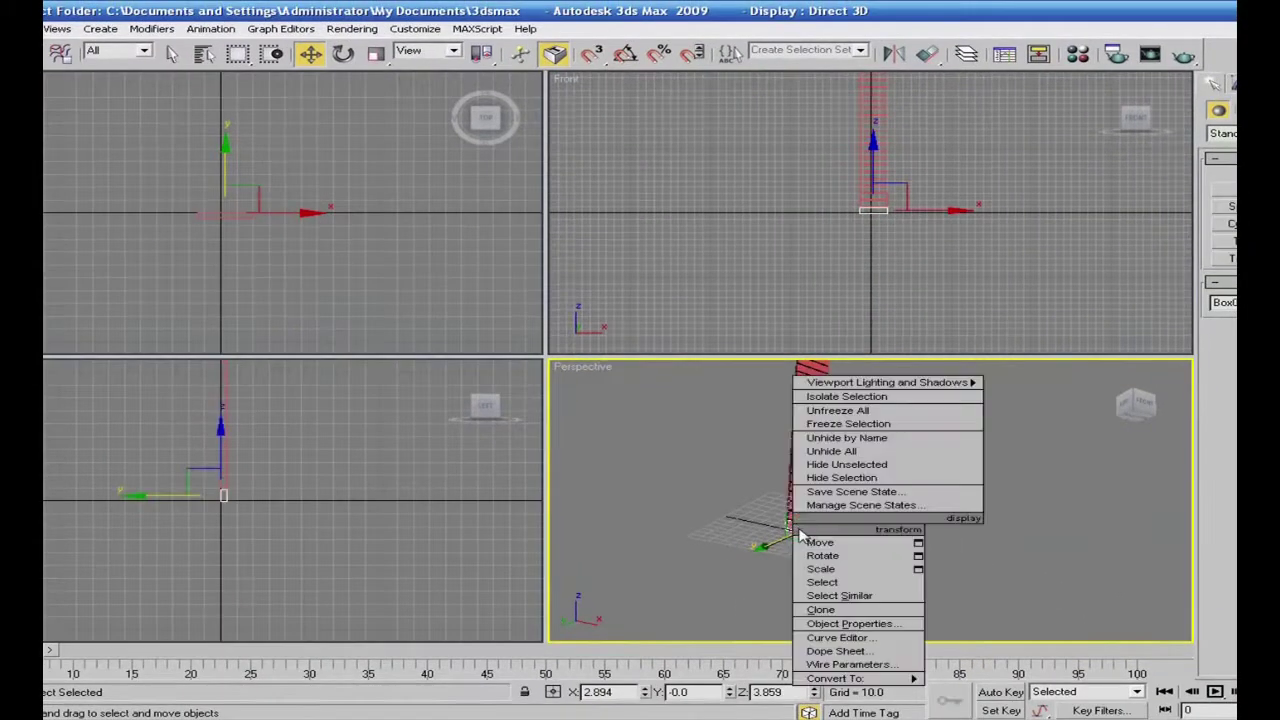
{"action": "mouse_move", "coordinate": [866, 679]}
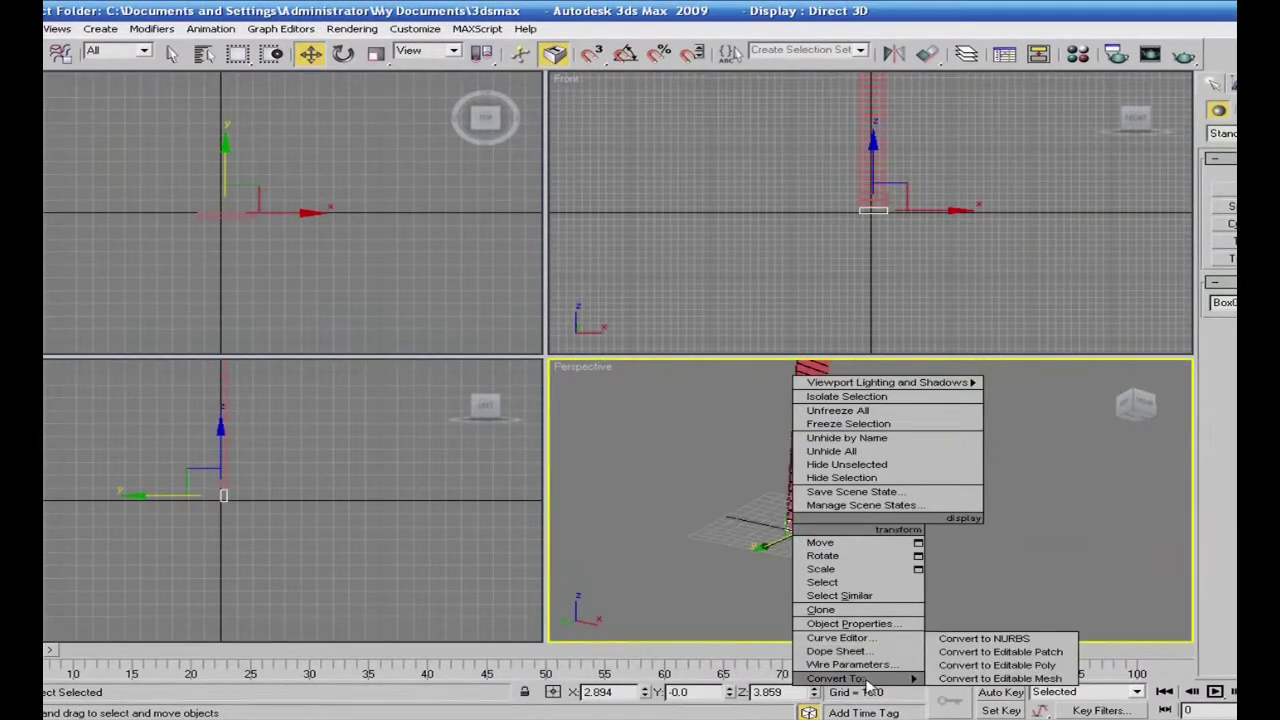
{"action": "left_click", "coordinate": [960, 665]}
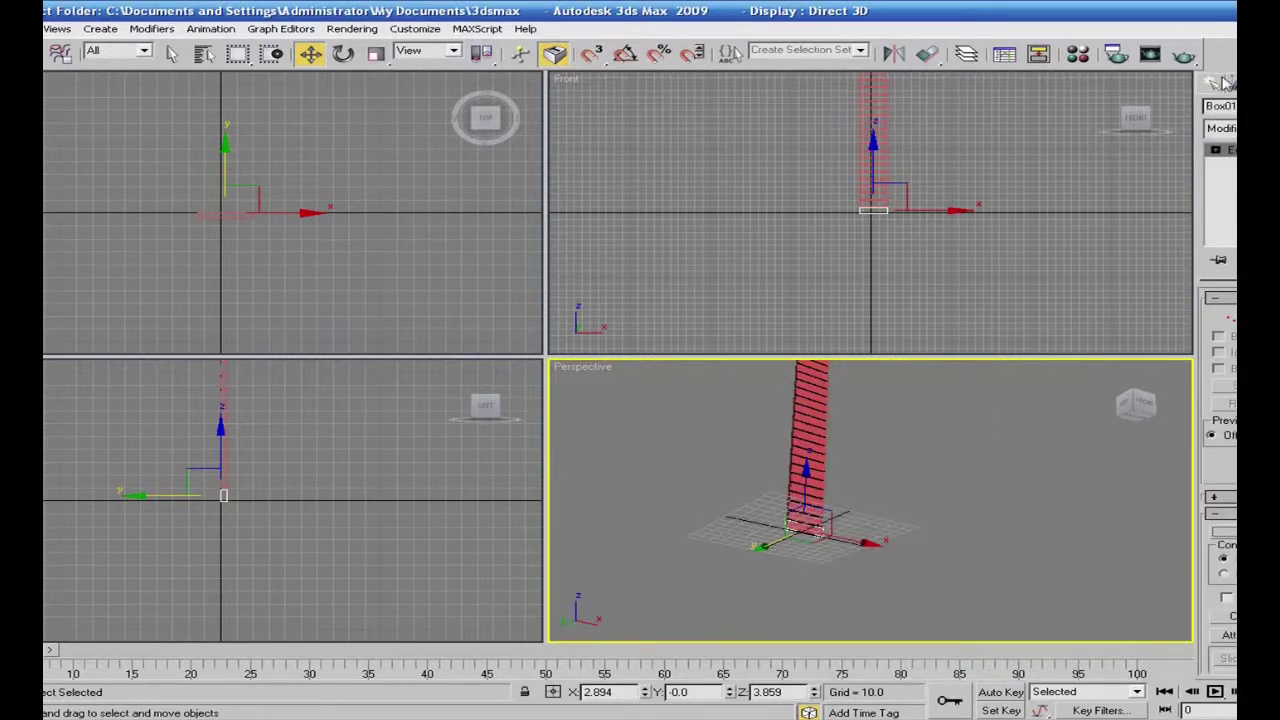
Attach all the other boxes, Box02 through Box51, to the lowest box using the Attach List
{"action": "left_click_drag", "start_coordinate": [1195, 210], "coordinate": [1005, 210]}
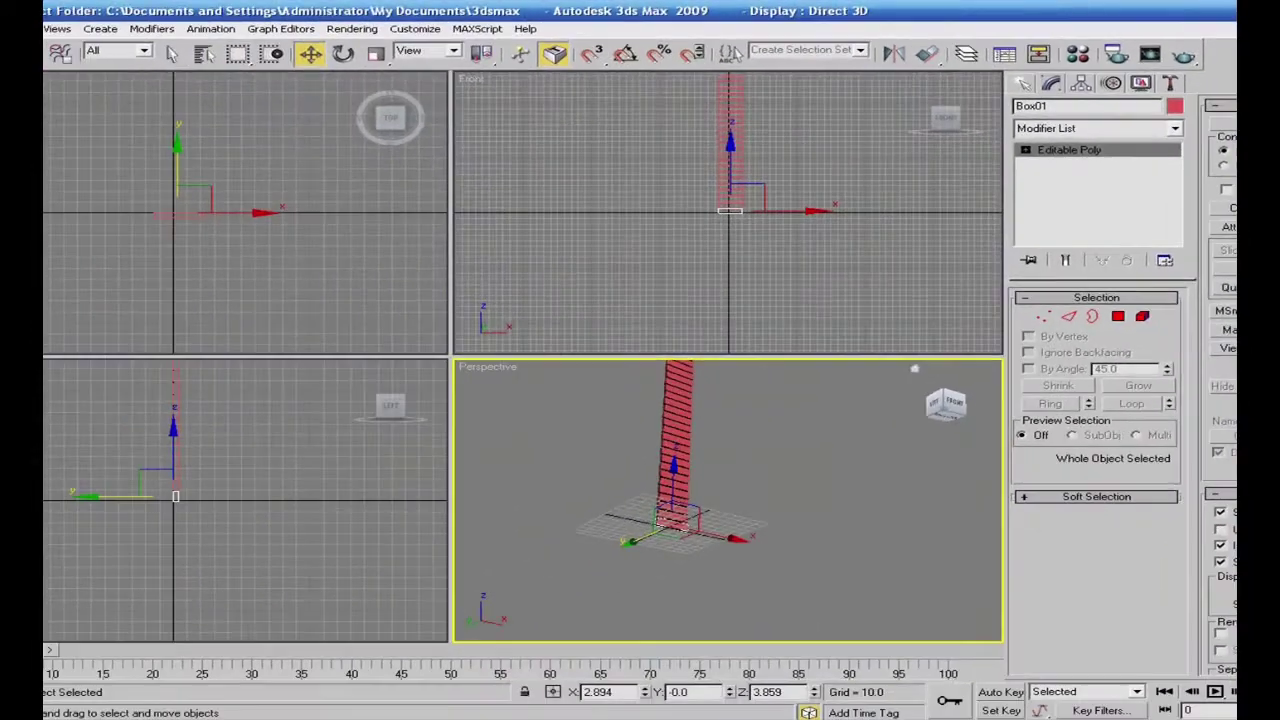
{"action": "left_click", "coordinate": [1167, 411]}
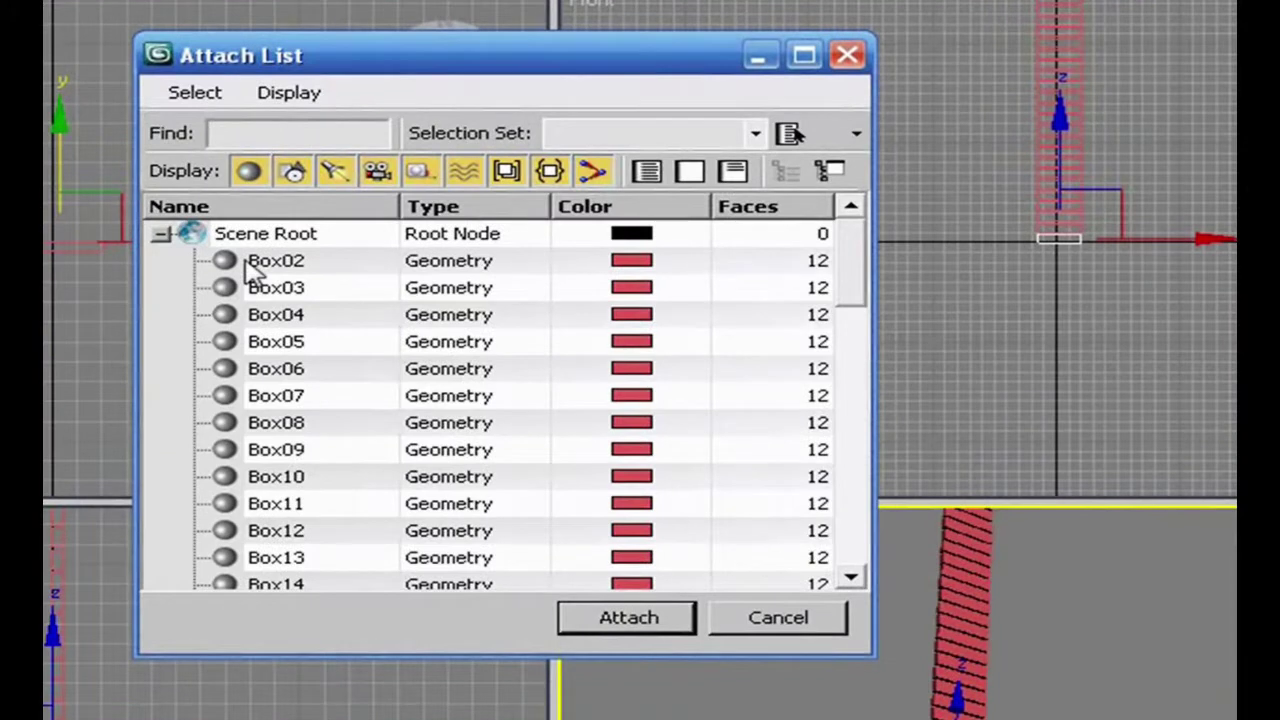
{"action": "left_click", "coordinate": [289, 223]}
{"action": "left_click_drag", "start_coordinate": [849, 294], "coordinate": [836, 560]}
{"action": "left_click", "coordinate": [283, 560], "text": "shift"}
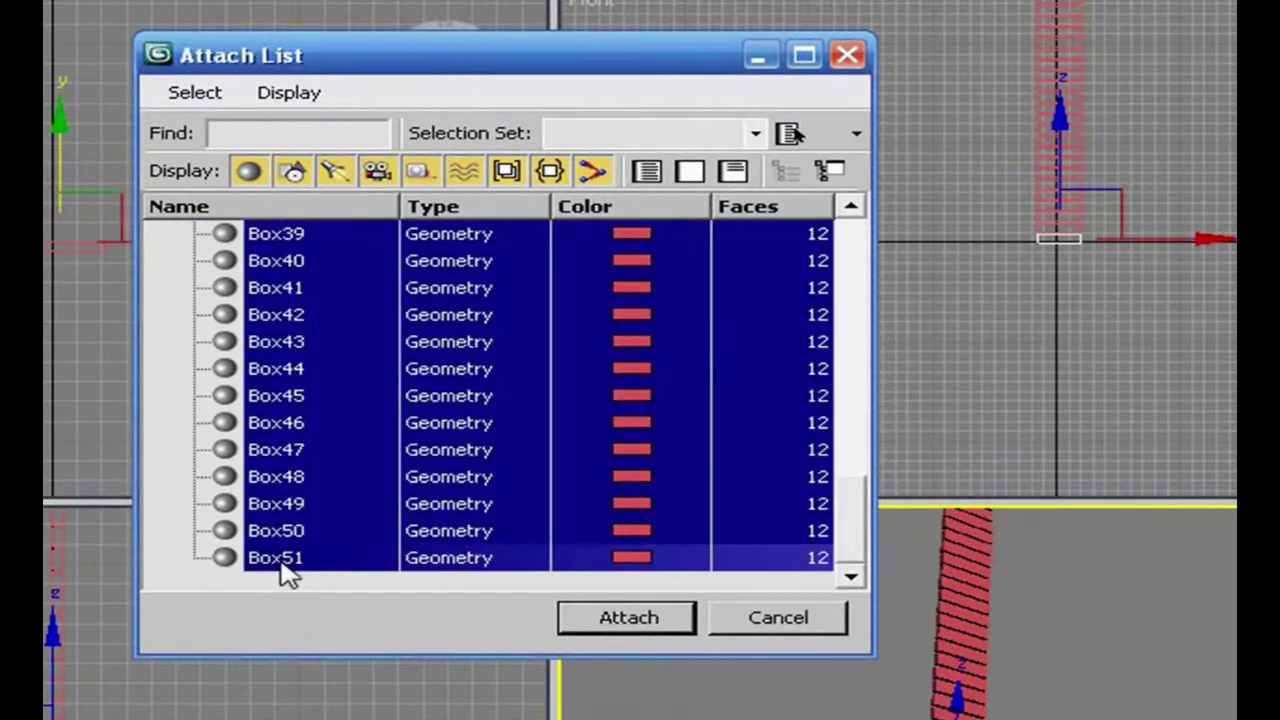
{"action": "left_click", "coordinate": [630, 624]}
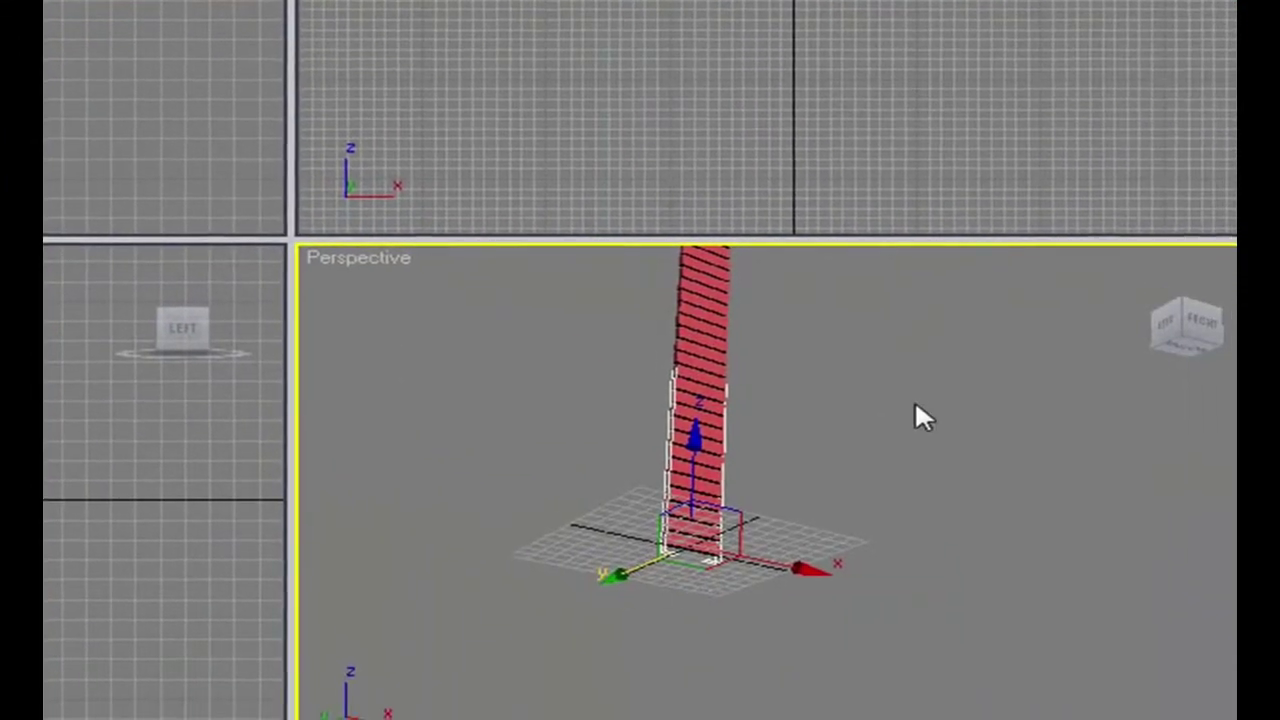
Draw a large circle spline centred at the base of the box stack in the Front viewport
{"action": "middle_click_drag", "start_coordinate": [917, 414], "coordinate": [1010, 544], "text": "alt"}
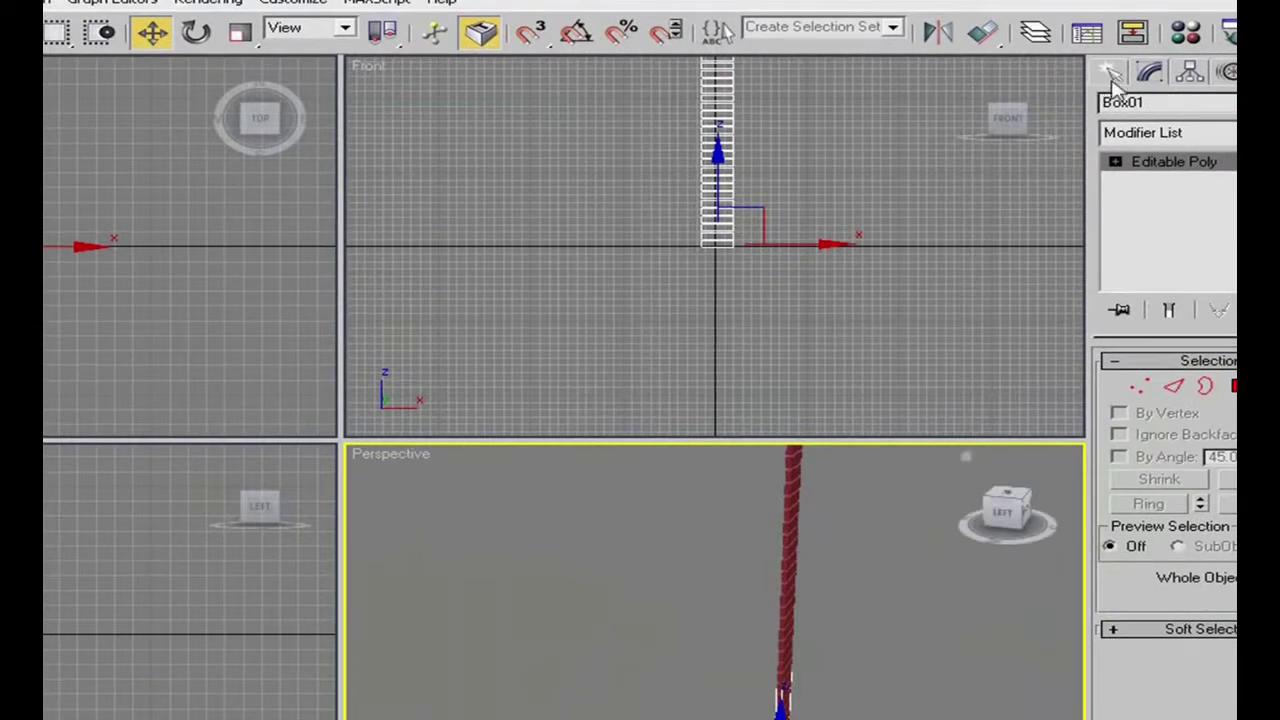
{"action": "left_click", "coordinate": [1111, 75]}
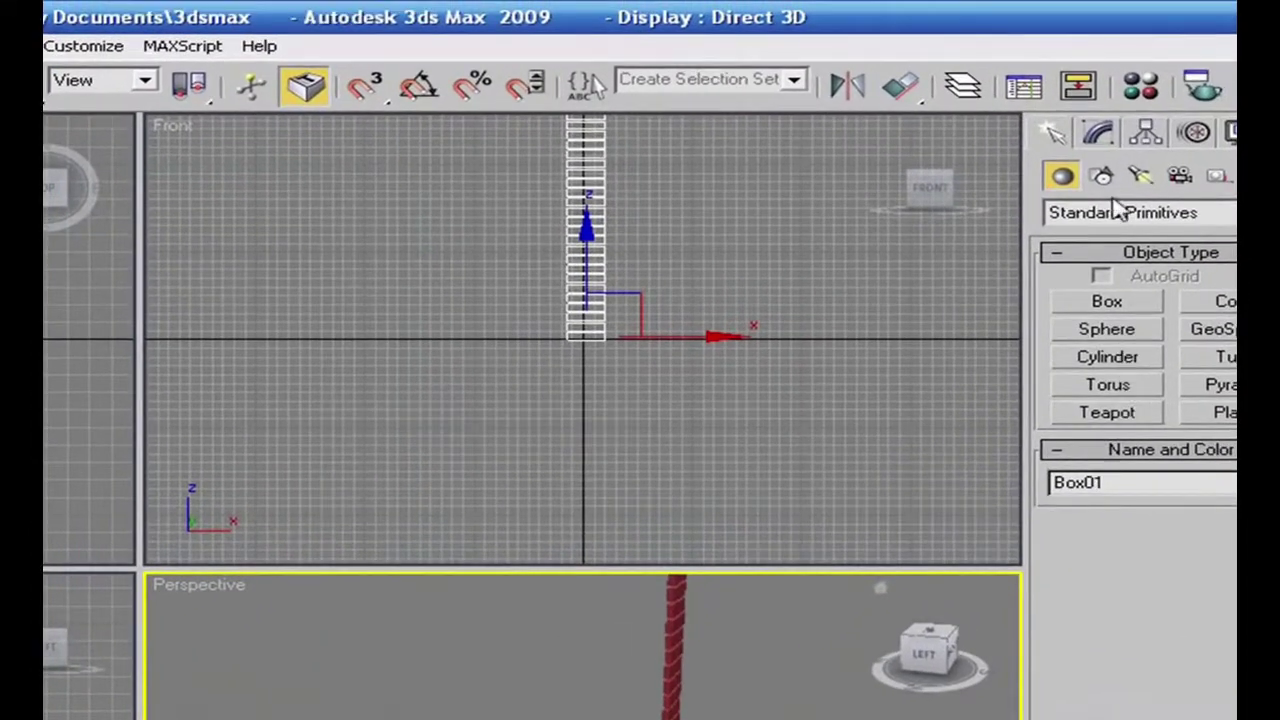
{"action": "left_click", "coordinate": [1120, 150]}
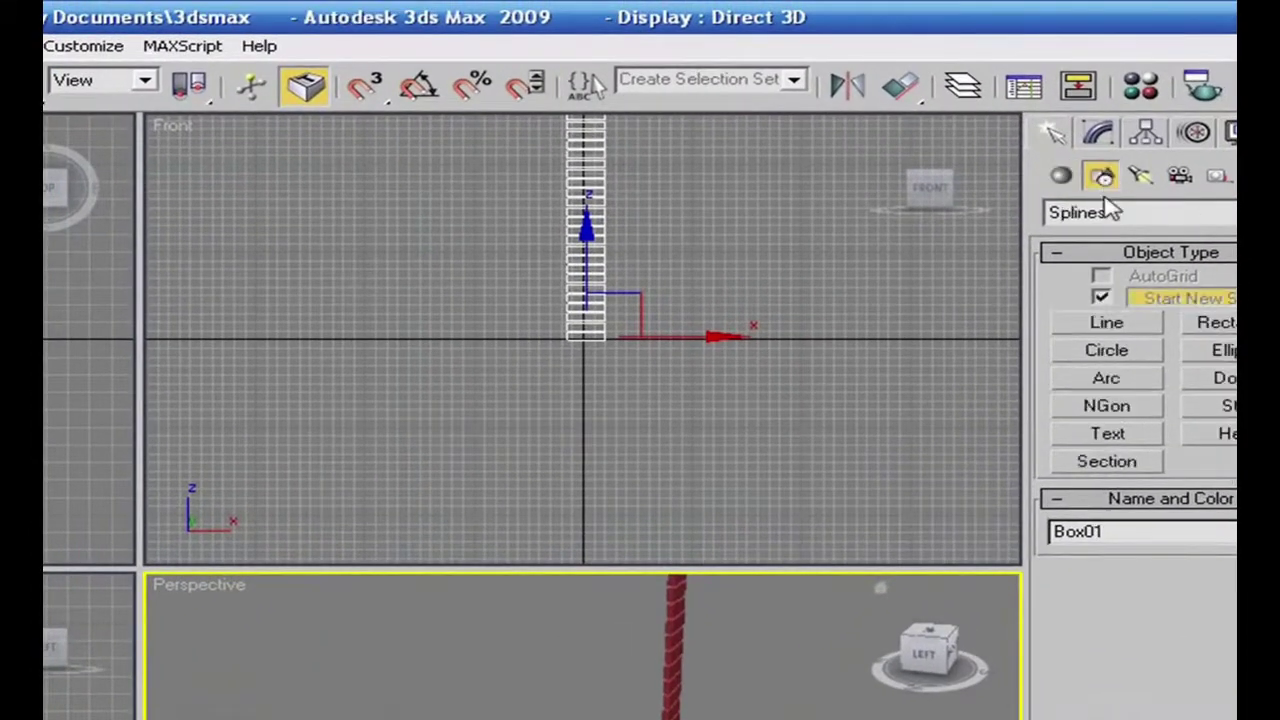
{"action": "left_click", "coordinate": [1106, 355]}
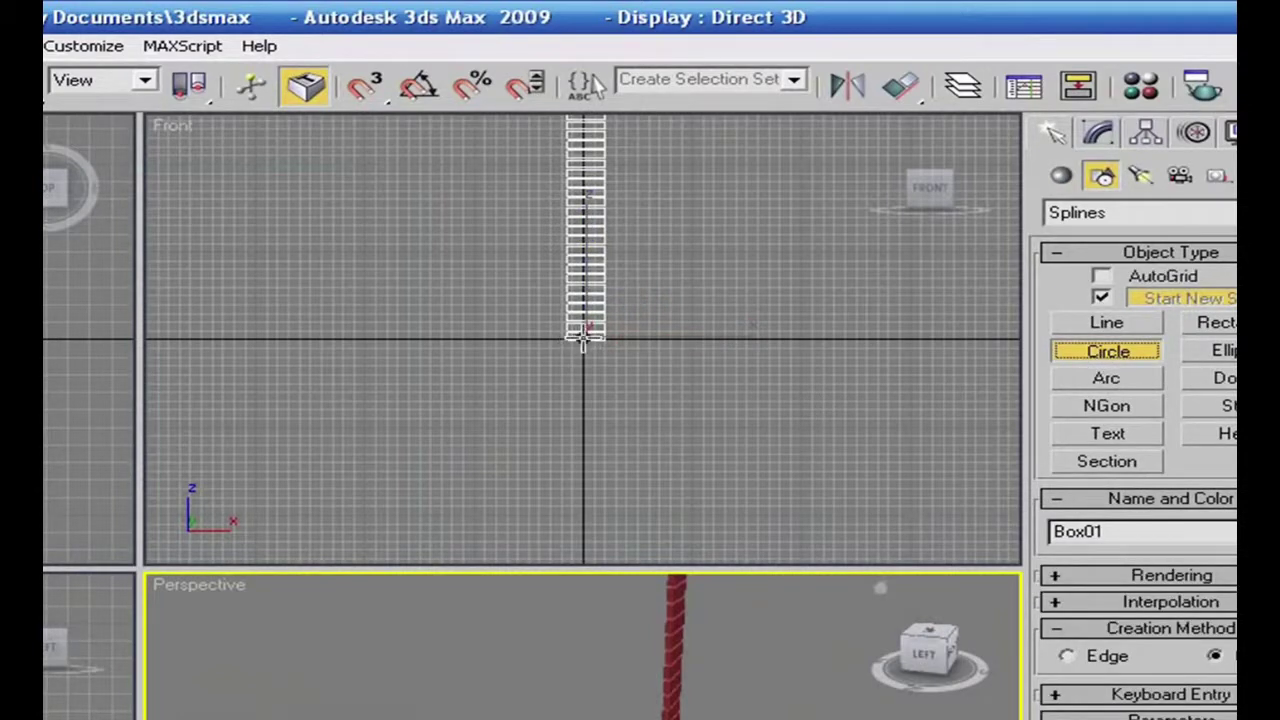
{"action": "left_click_drag", "start_coordinate": [585, 338], "coordinate": [778, 398]}
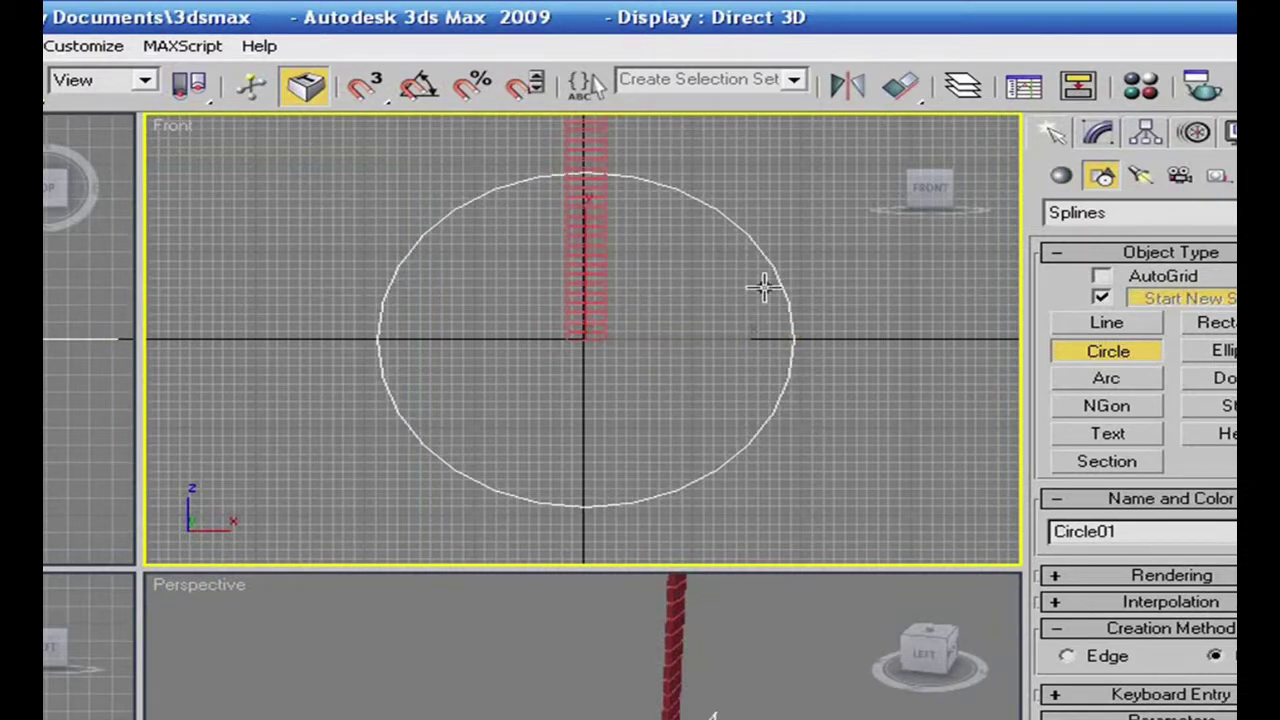
{"action": "right_click", "coordinate": [773, 280]}
Convert the circle to an Editable Spline
{"action": "right_click", "coordinate": [777, 283]}
{"action": "mouse_move", "coordinate": [822, 516]}
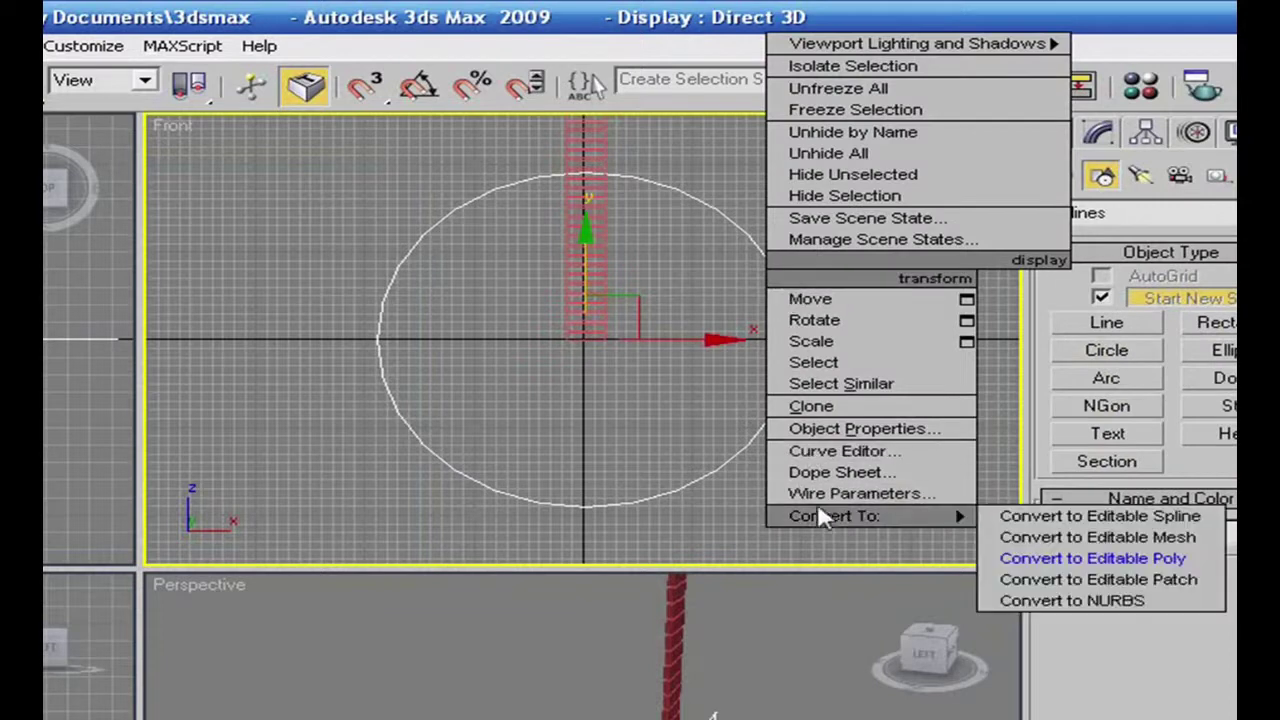
{"action": "left_click", "coordinate": [1050, 517]}
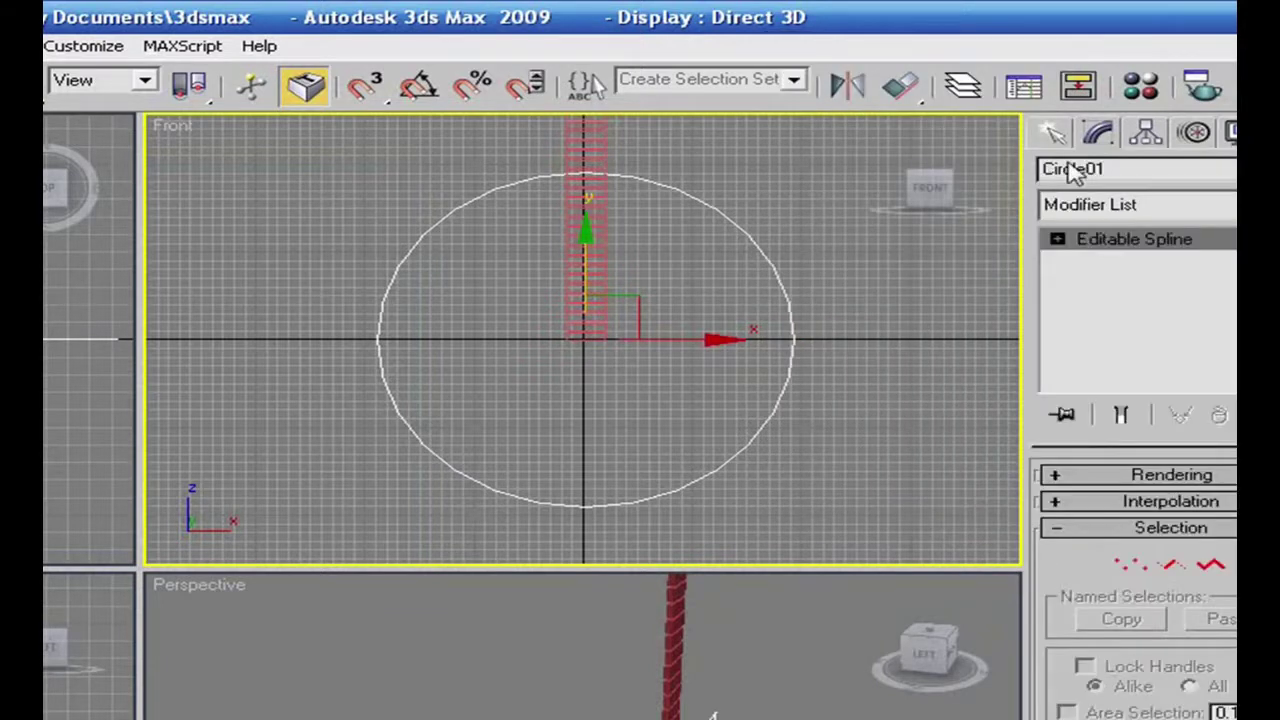
Move the circle's top vertex down and its bottom vertex up toward the centre to form a flattened, pinched outline
{"action": "left_click", "coordinate": [1130, 565]}
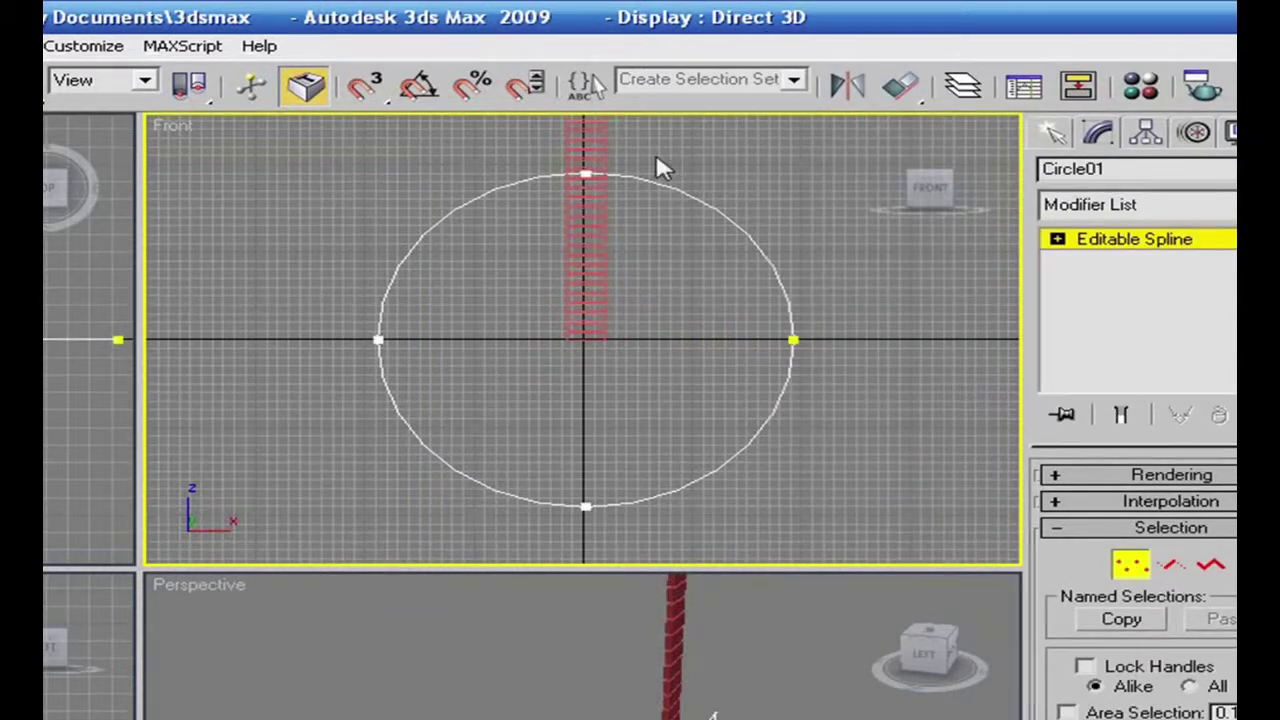
{"action": "left_click_drag", "start_coordinate": [552, 218], "coordinate": [552, 218]}
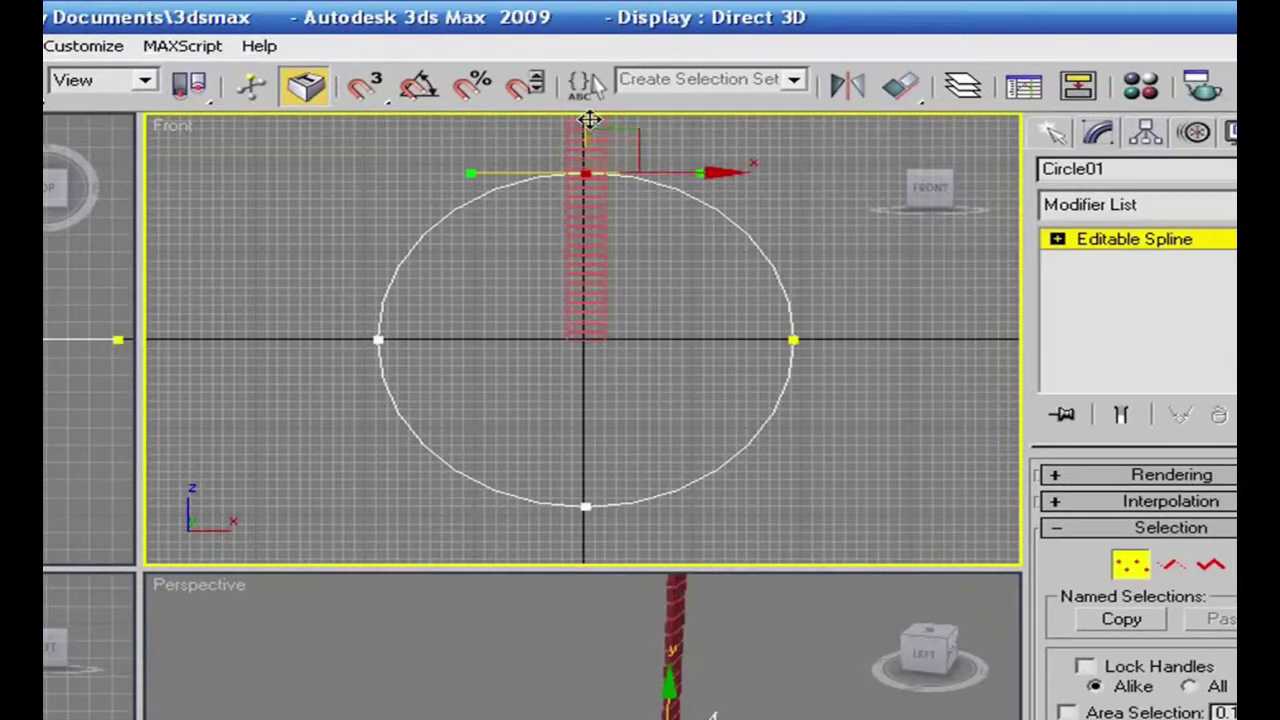
{"action": "left_click_drag", "start_coordinate": [586, 121], "coordinate": [586, 246]}
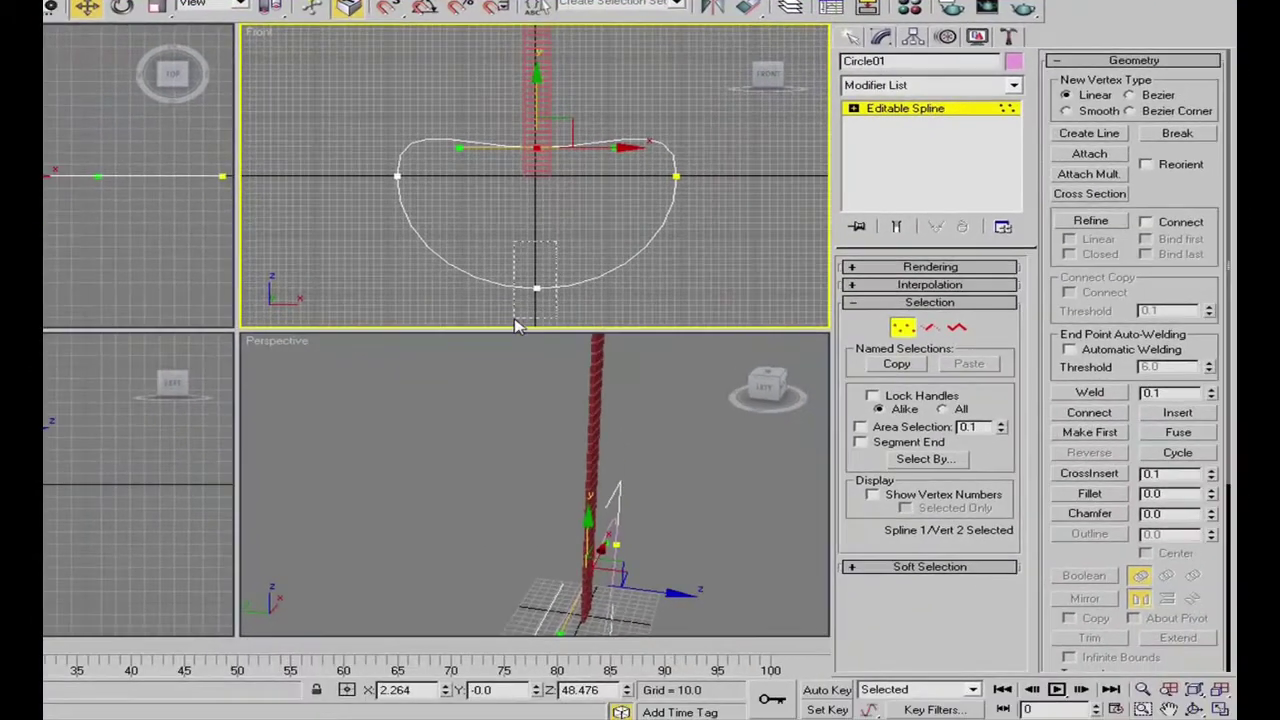
{"action": "left_click", "coordinate": [557, 383]}
{"action": "left_click_drag", "start_coordinate": [538, 240], "coordinate": [538, 148]}
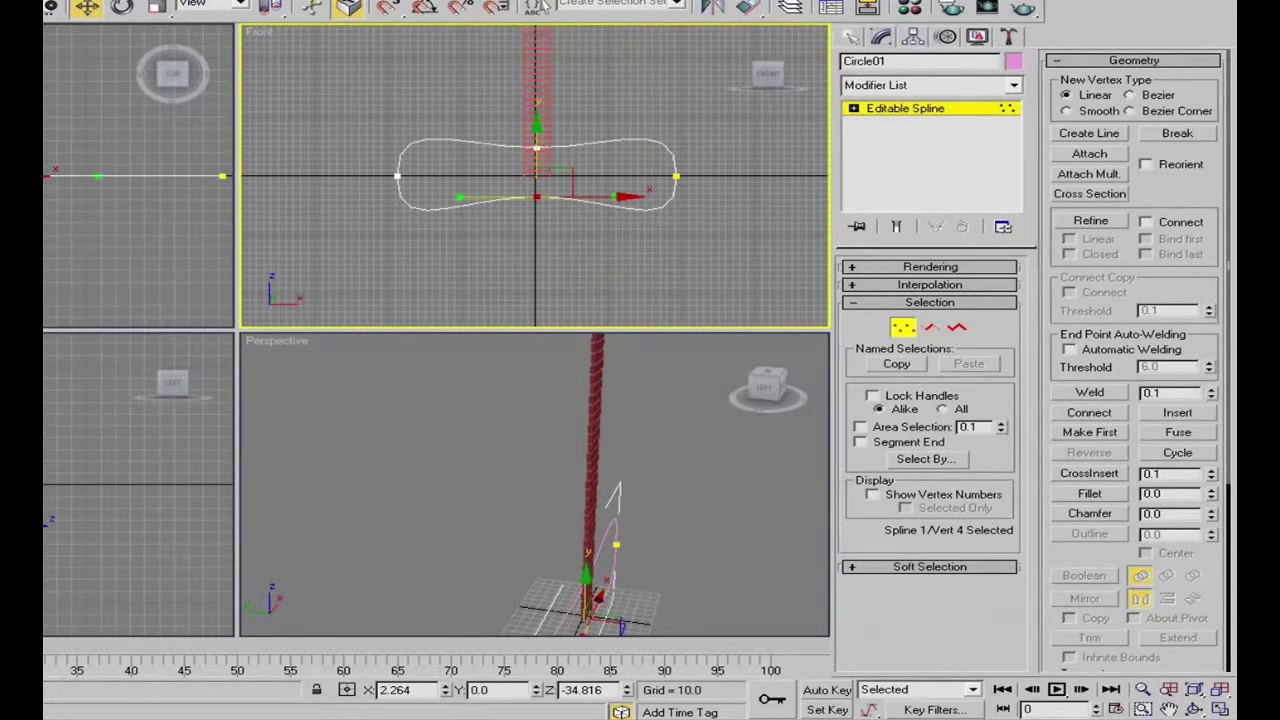
Shorten the Bezier handles of the spline's right and left end vertices in the maximized Front viewport to narrow its rounded ends
{"action": "left_click", "coordinate": [1220, 708]}
{"action": "scroll", "coordinate": [615, 540], "scroll_direction": "up", "scroll_amount": 2}
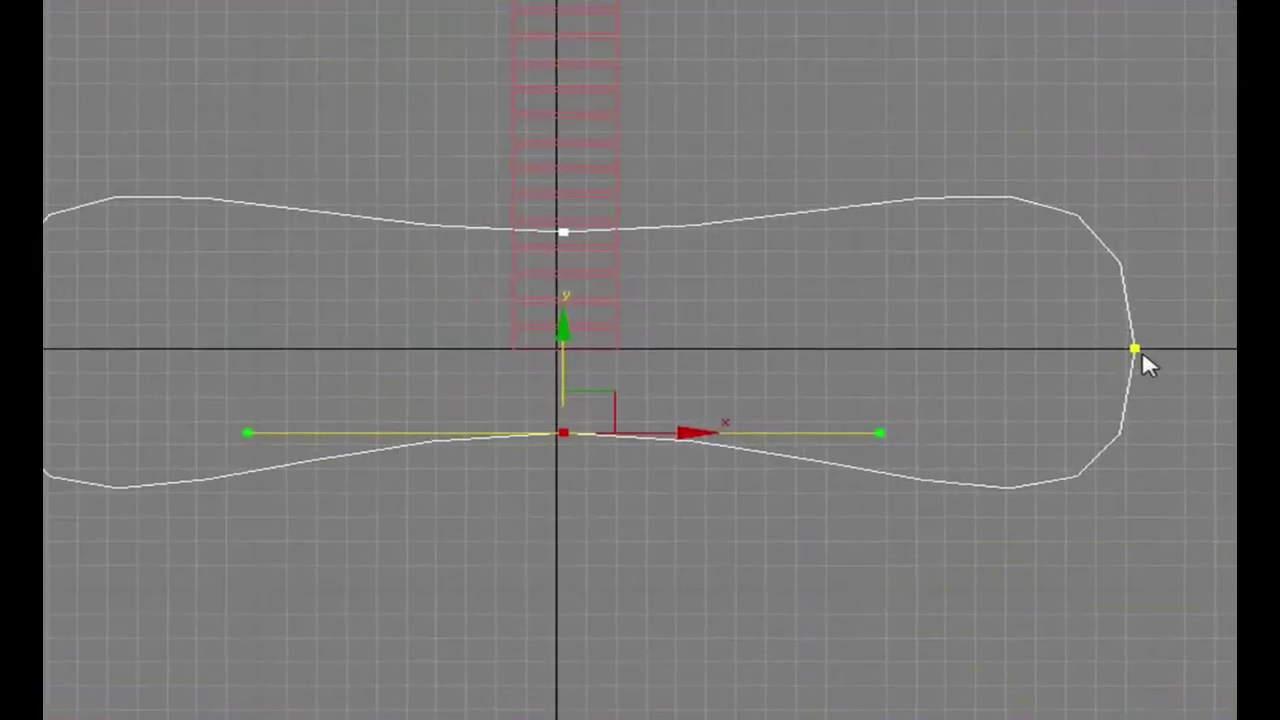
{"action": "left_click", "coordinate": [640, 330]}
{"action": "left_click", "coordinate": [1135, 91]}
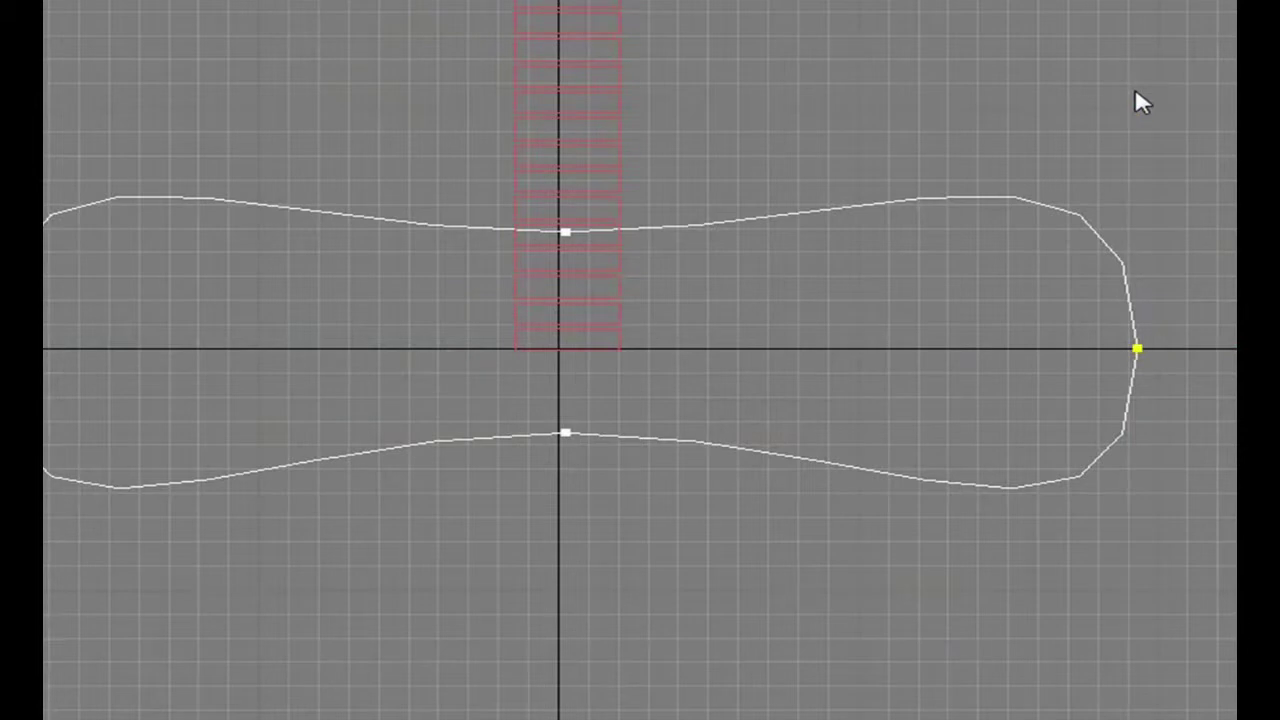
{"action": "left_click", "coordinate": [1137, 347]}
{"action": "left_click_drag", "start_coordinate": [1138, 95], "coordinate": [1137, 203]}
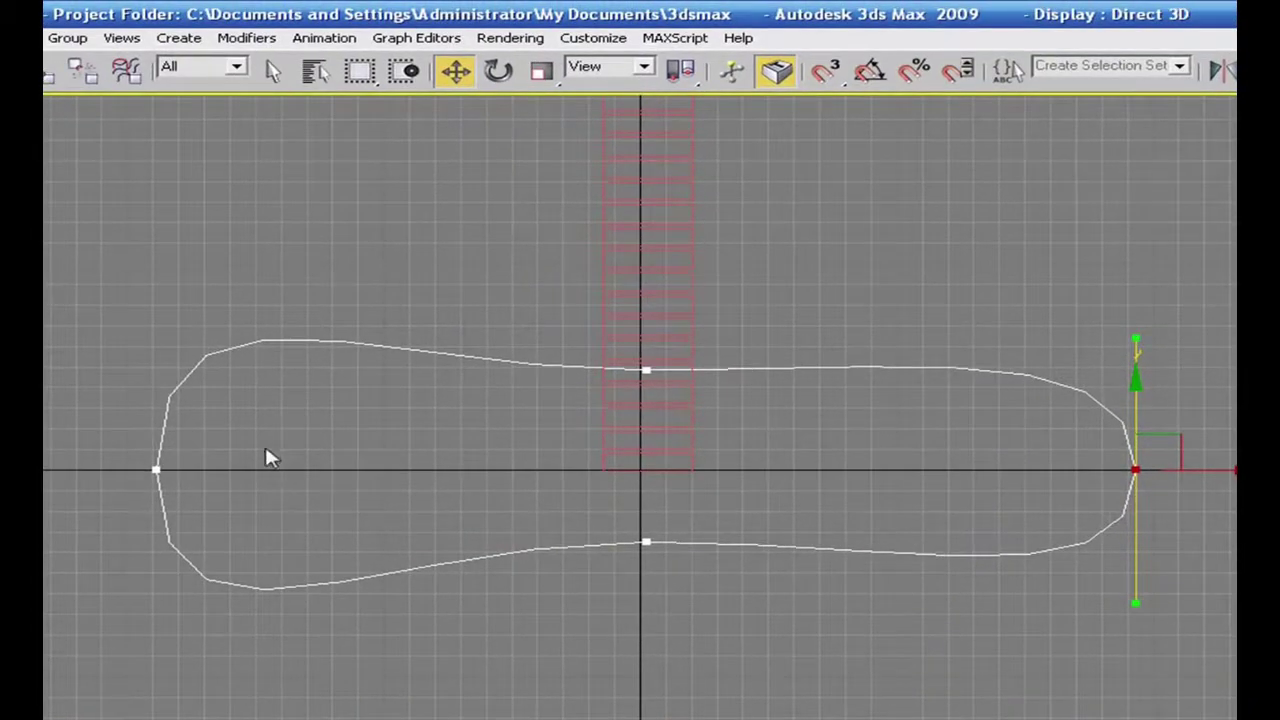
{"action": "left_click_drag", "start_coordinate": [88, 521], "coordinate": [89, 519]}
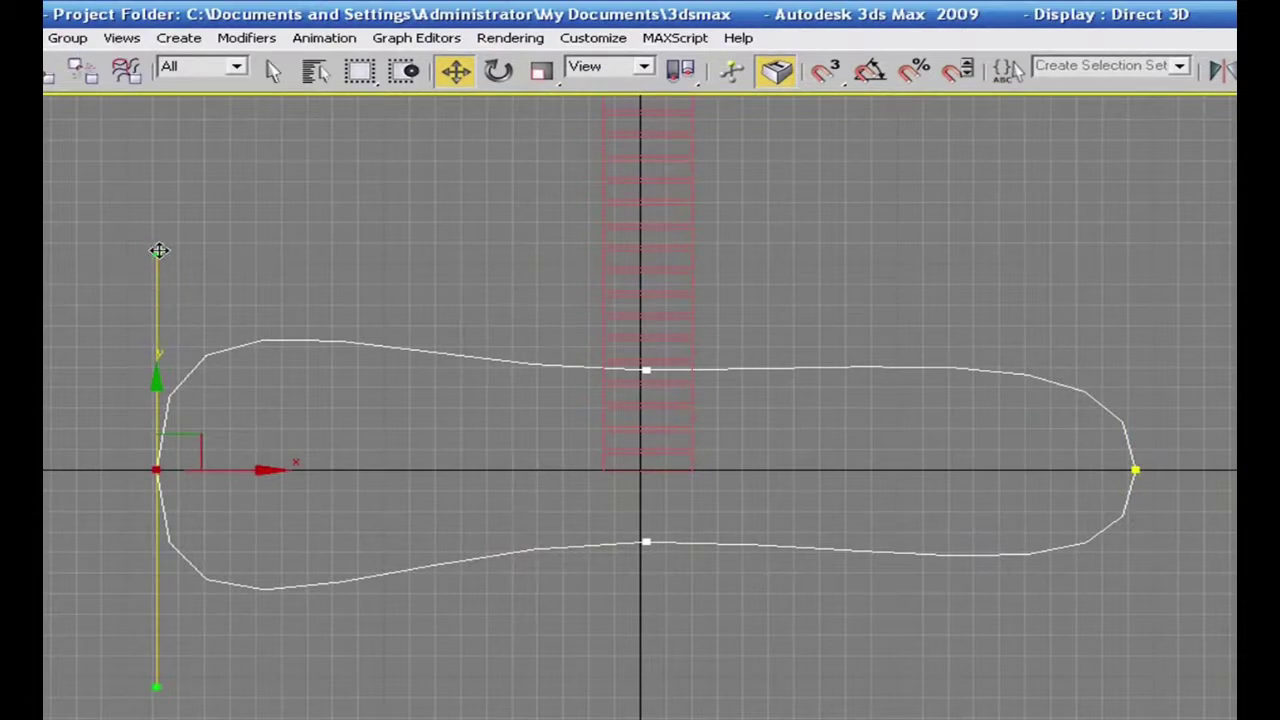
{"action": "left_click_drag", "start_coordinate": [159, 253], "coordinate": [122, 348]}
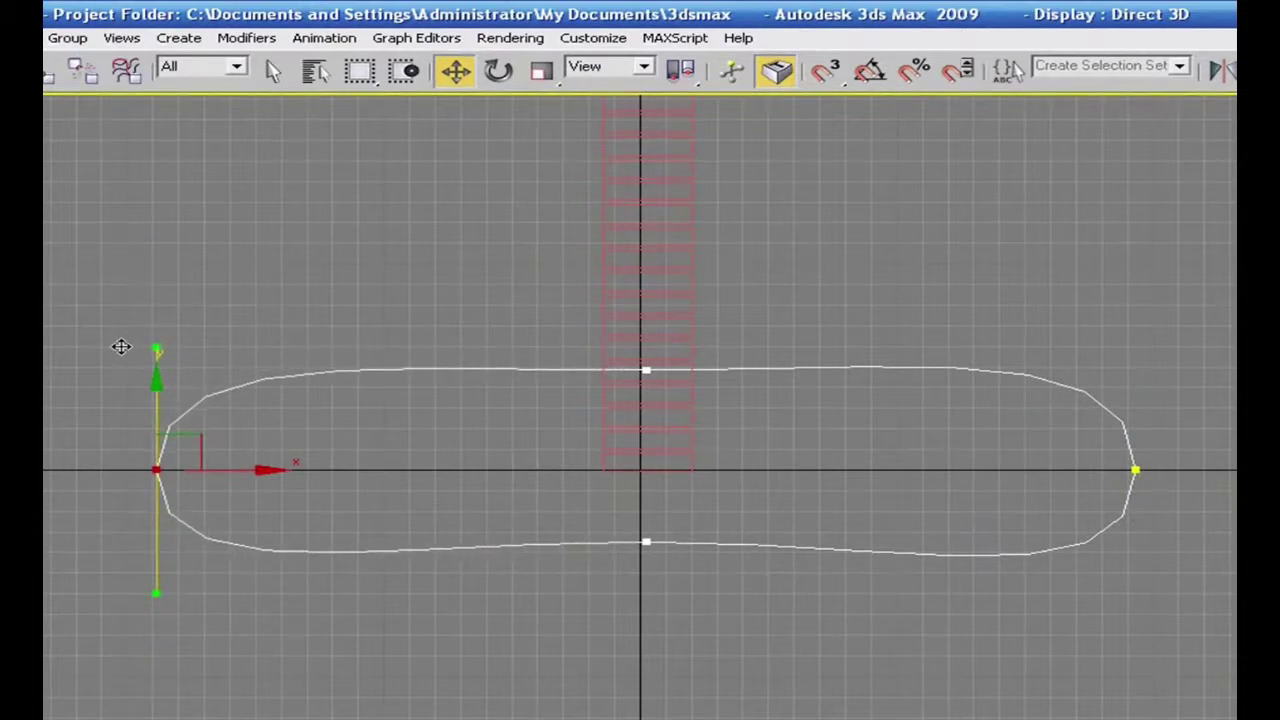
Move the spline's left and right end vertices slightly upward so they sit midway between the upper and lower curves
{"action": "mouse_move", "coordinate": [154, 390]}
{"action": "left_mouse_down"}
{"action": "mouse_move", "coordinate": [153, 376]}
{"action": "mouse_move", "coordinate": [170, 382]}
{"action": "left_mouse_up"}
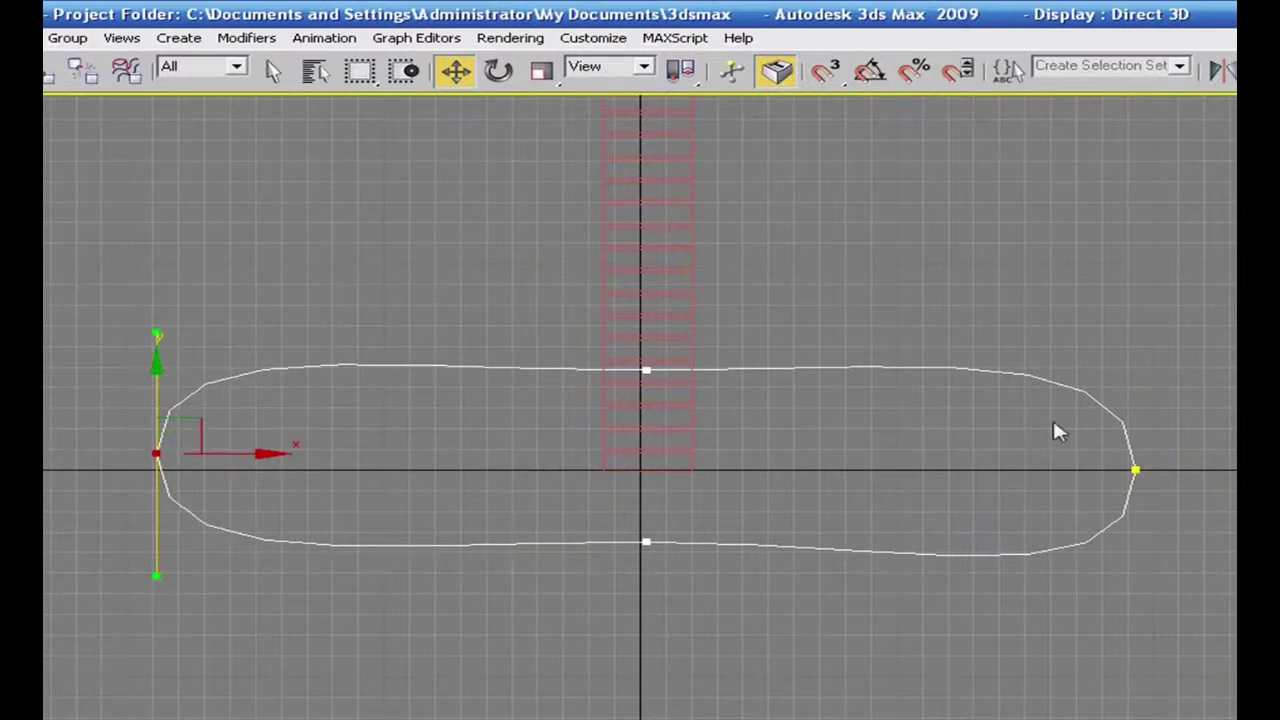
{"action": "left_click", "coordinate": [1133, 466]}
{"action": "left_click_drag", "start_coordinate": [1136, 399], "coordinate": [1135, 377]}
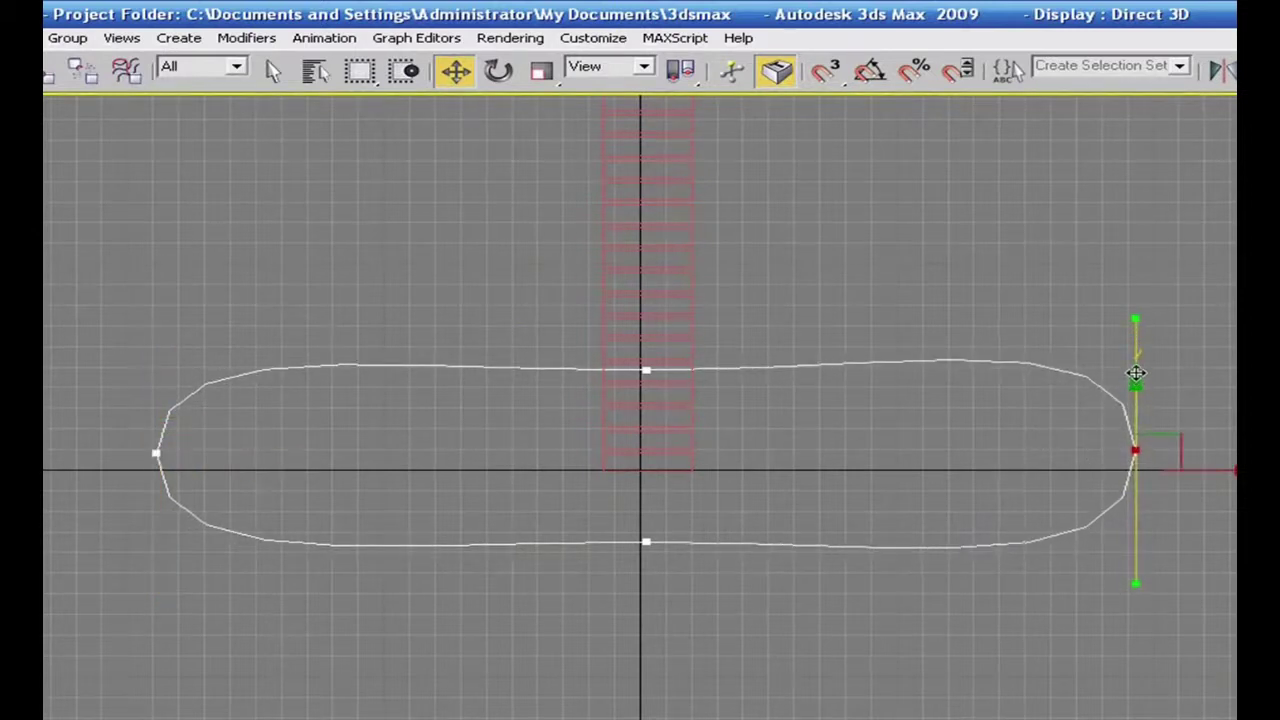
{"action": "left_click", "coordinate": [998, 601]}
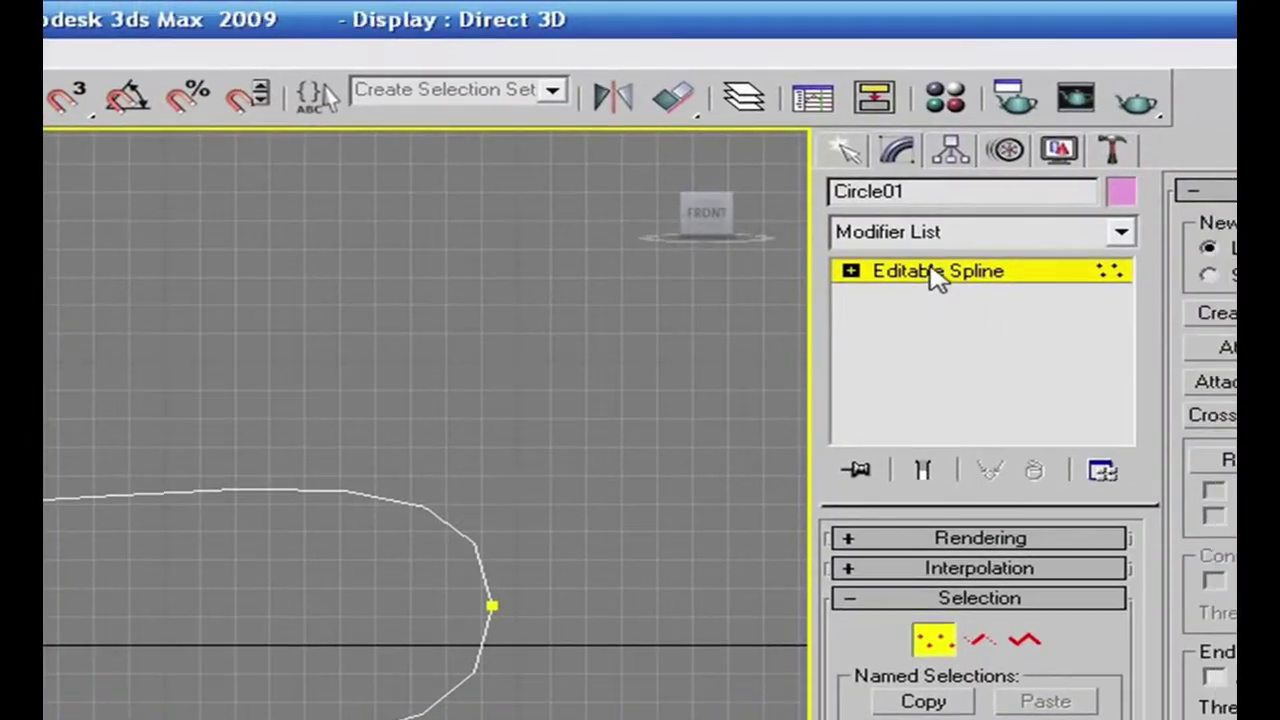
Apply a PathDeform modifier to the attached box chain and pick the circle spline as its path
{"action": "left_click", "coordinate": [931, 267]}
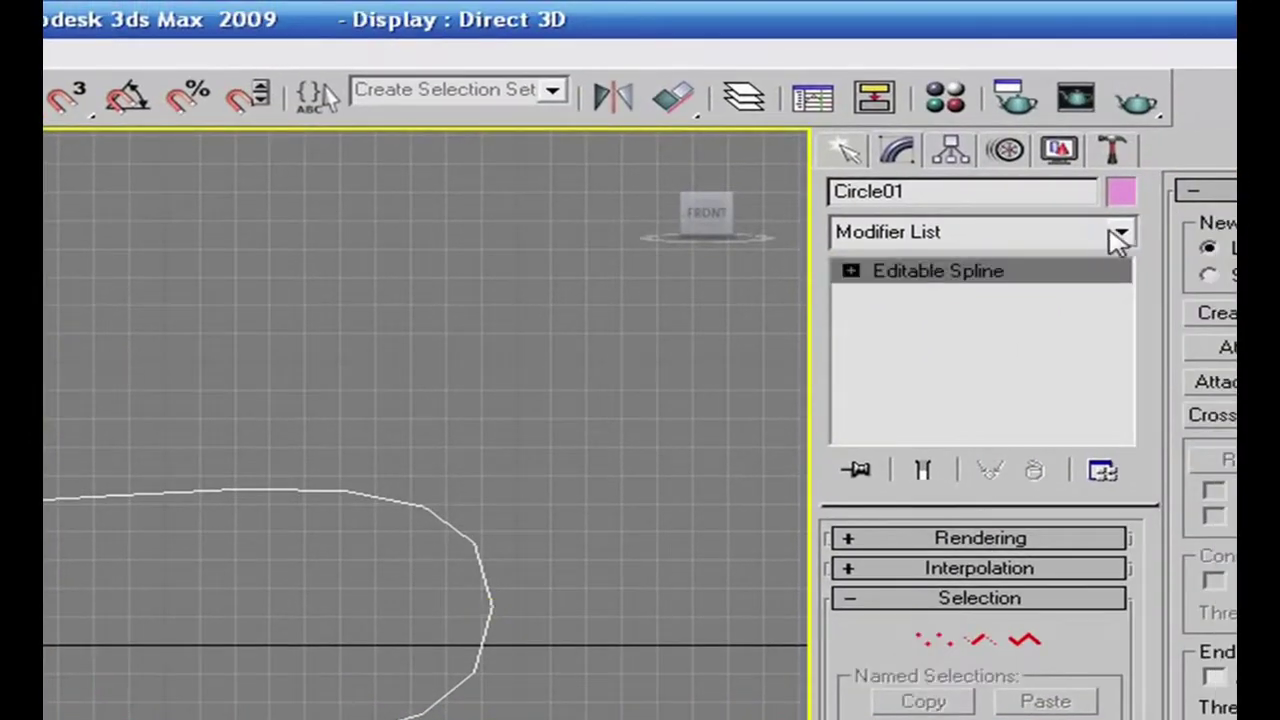
{"action": "left_click", "coordinate": [1121, 236]}
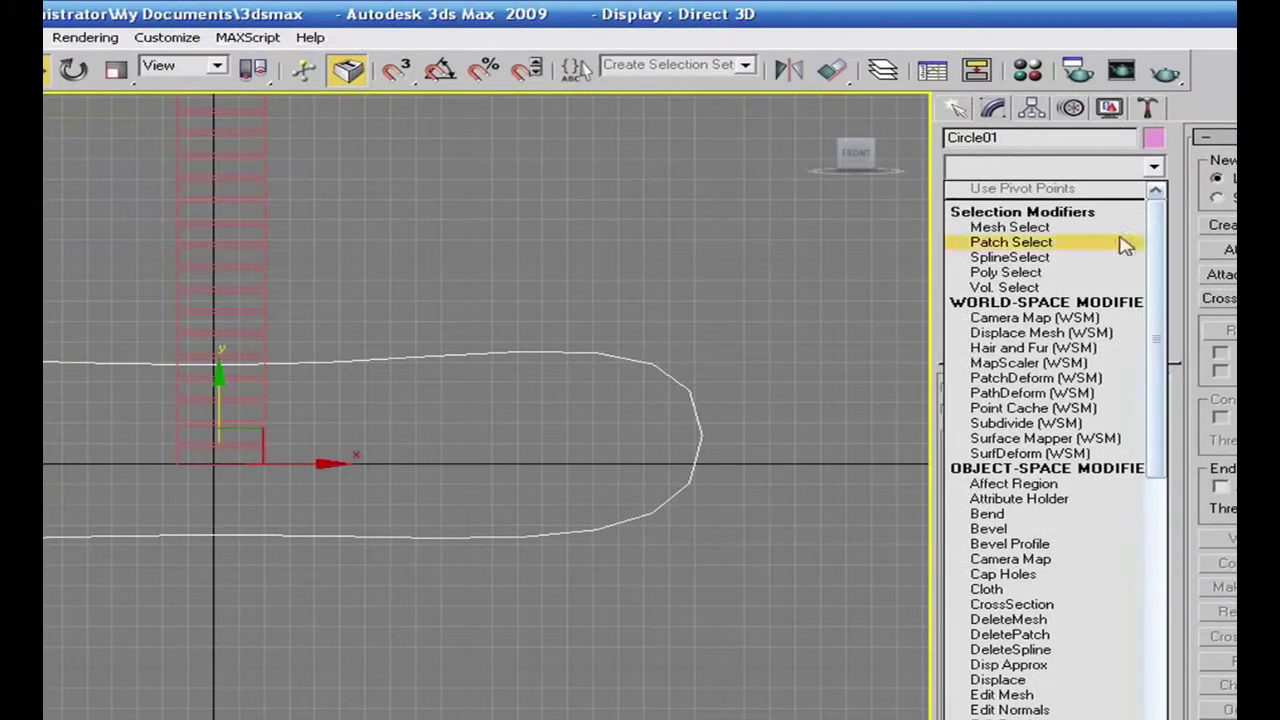
{"action": "left_click", "coordinate": [842, 237]}
{"action": "left_click_drag", "start_coordinate": [268, 221], "coordinate": [88, 330]}
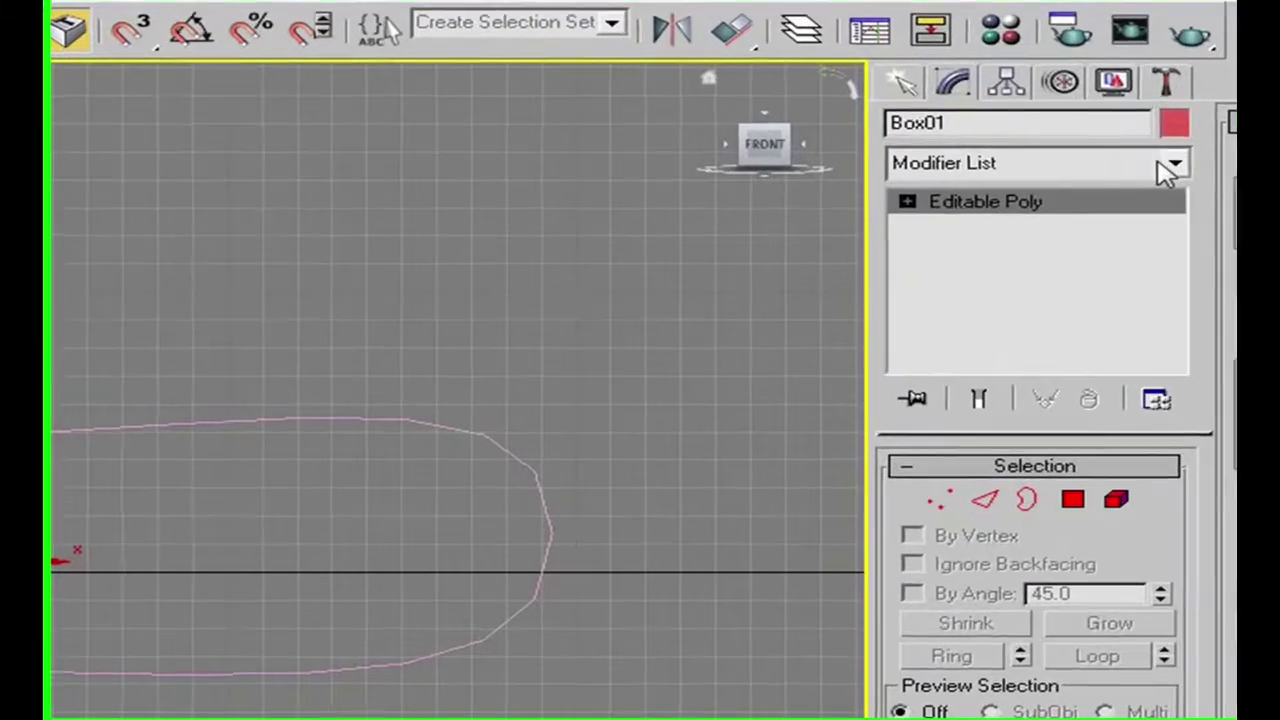
{"action": "left_click", "coordinate": [1154, 166]}
{"action": "left_click_drag", "start_coordinate": [1185, 343], "coordinate": [1175, 685]}
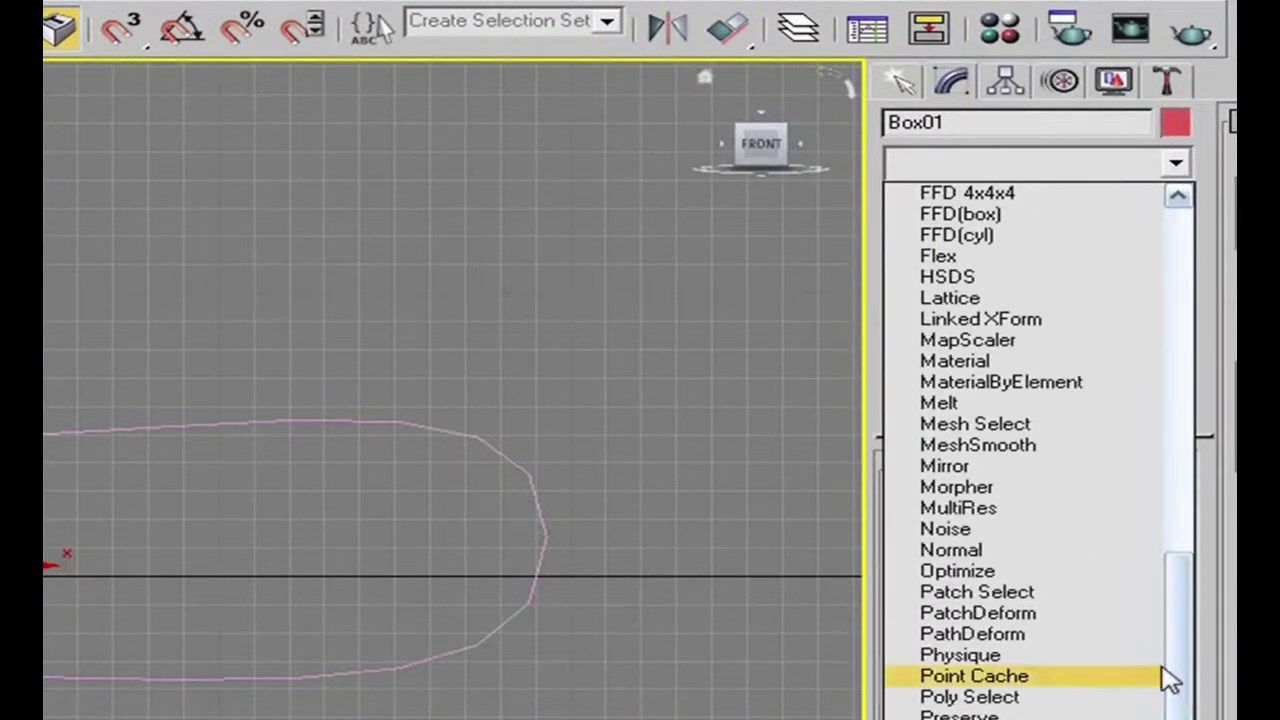
{"action": "left_click", "coordinate": [1030, 635]}
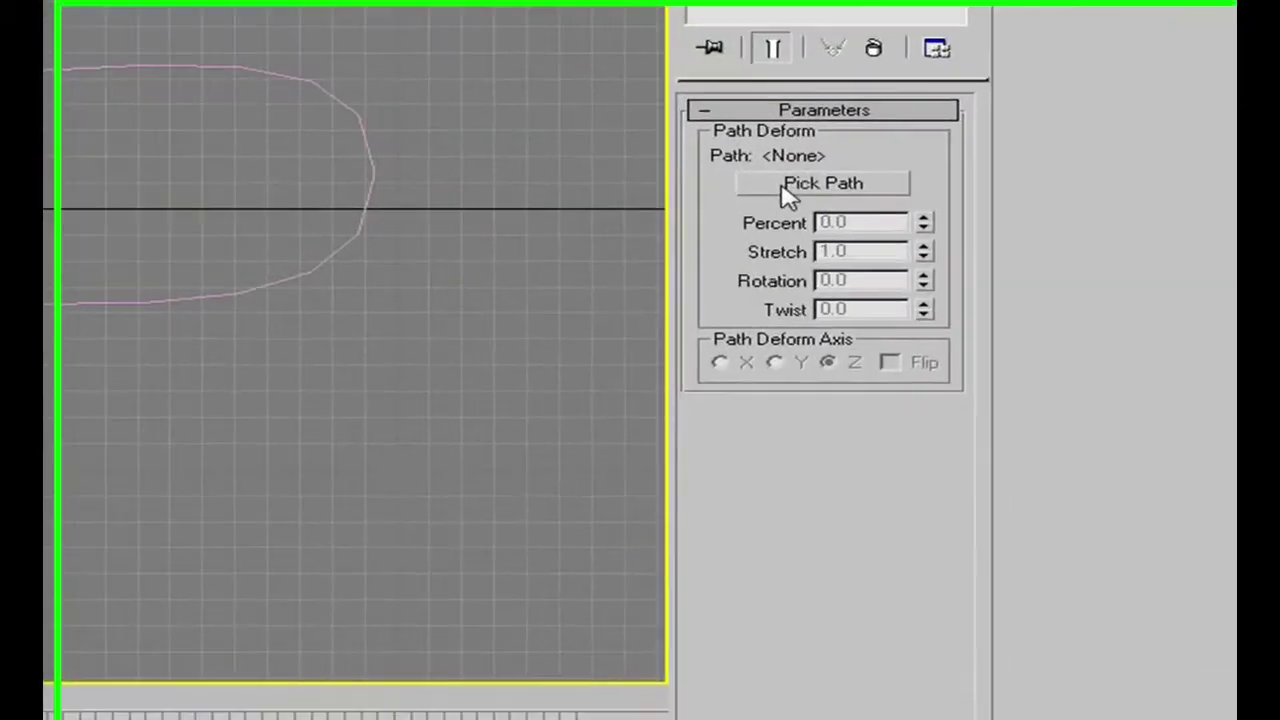
{"action": "left_click", "coordinate": [1076, 346]}
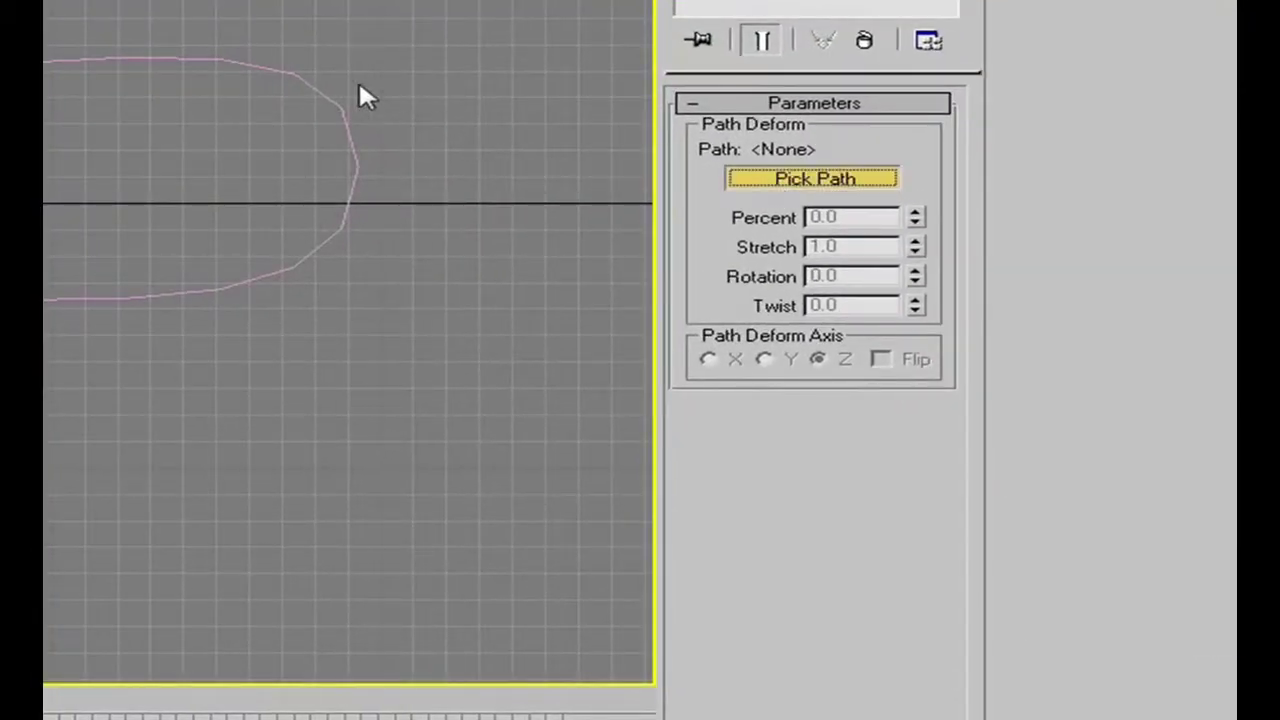
{"action": "left_click", "coordinate": [313, 90]}
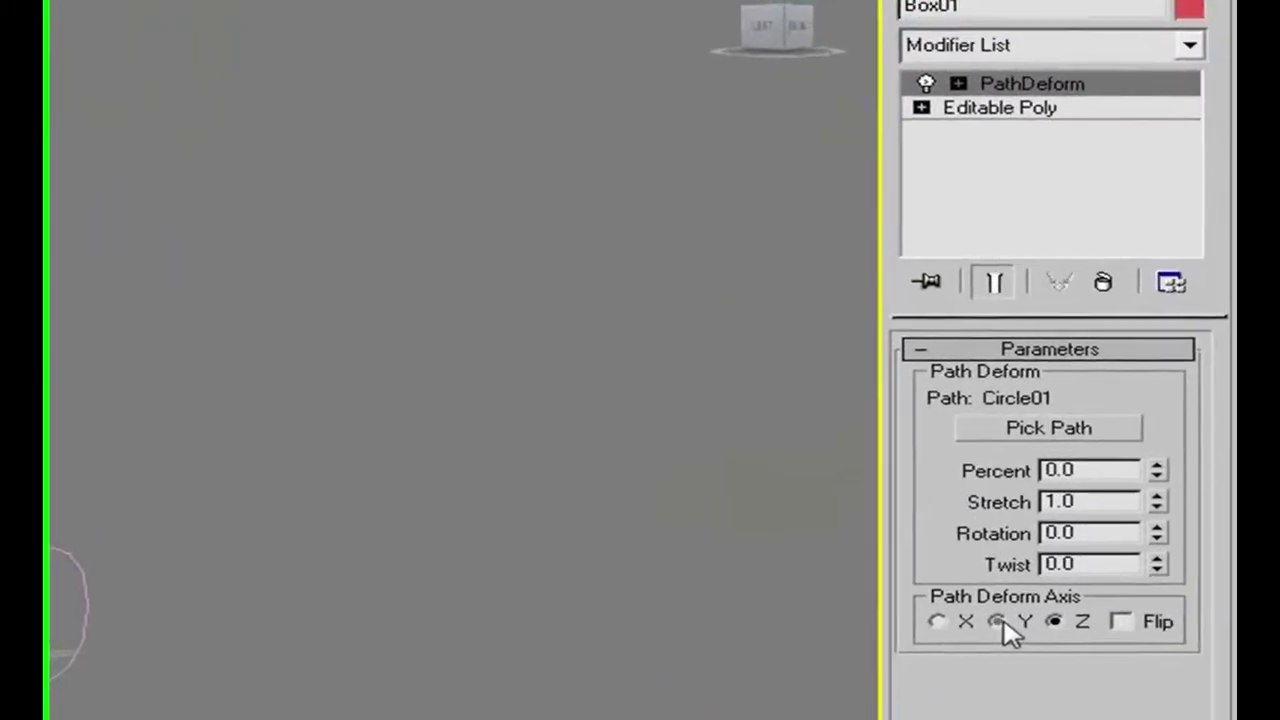
Set the path deform axis to Y, trying out the X axis and the Flip option along the way
{"action": "left_click", "coordinate": [1137, 540]}
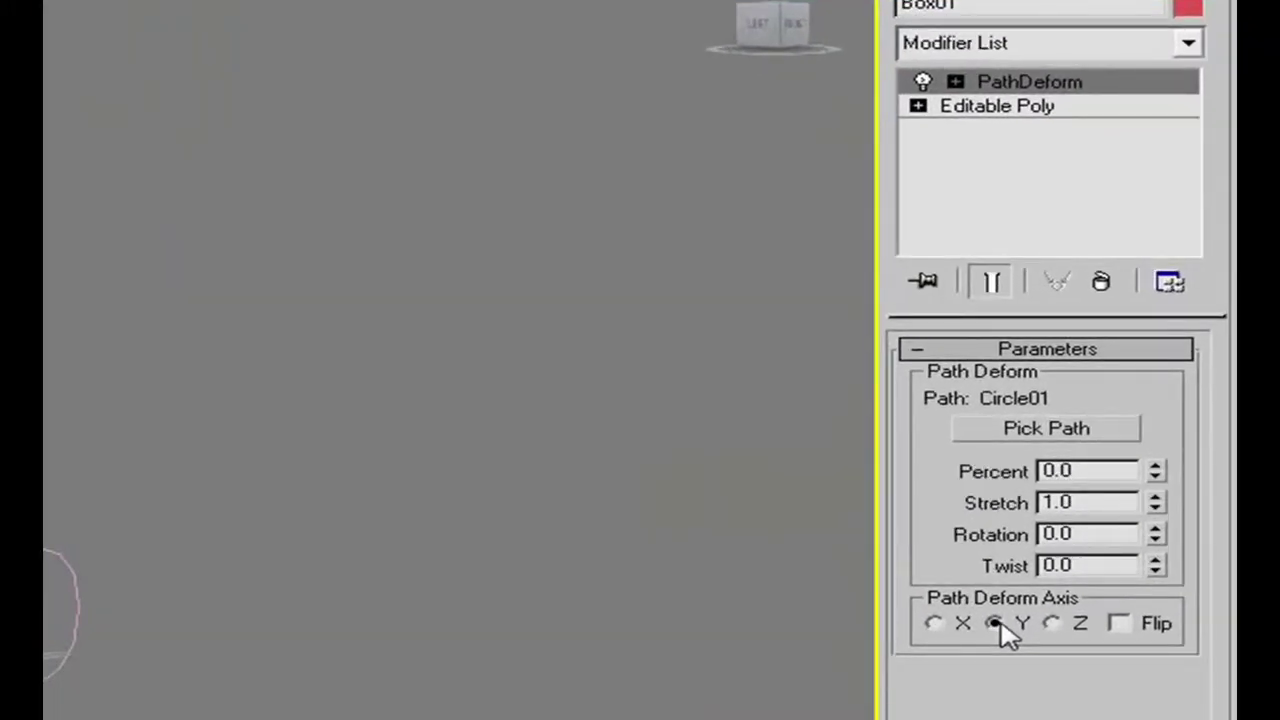
{"action": "left_click", "coordinate": [940, 626]}
{"action": "left_click", "coordinate": [993, 625]}
{"action": "left_click", "coordinate": [1119, 624]}
{"action": "left_click", "coordinate": [1119, 624]}
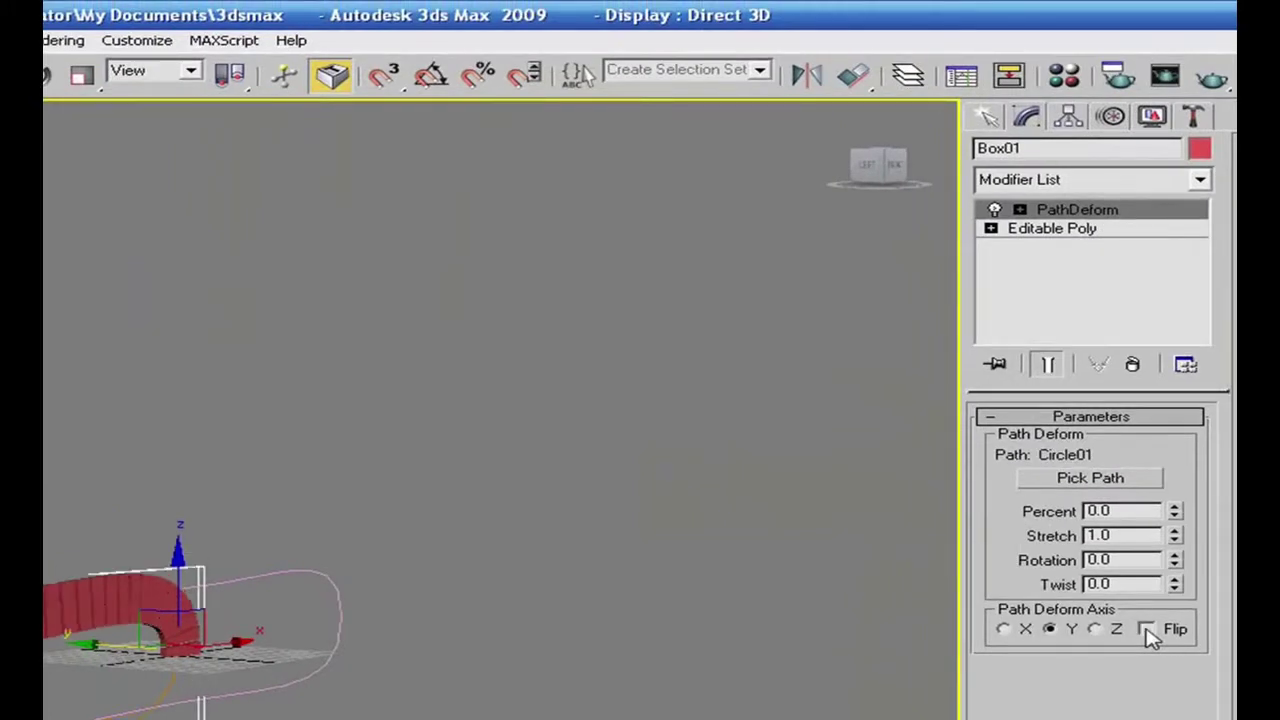
{"action": "middle_click_drag", "start_coordinate": [306, 600], "coordinate": [266, 580], "text": "alt"}
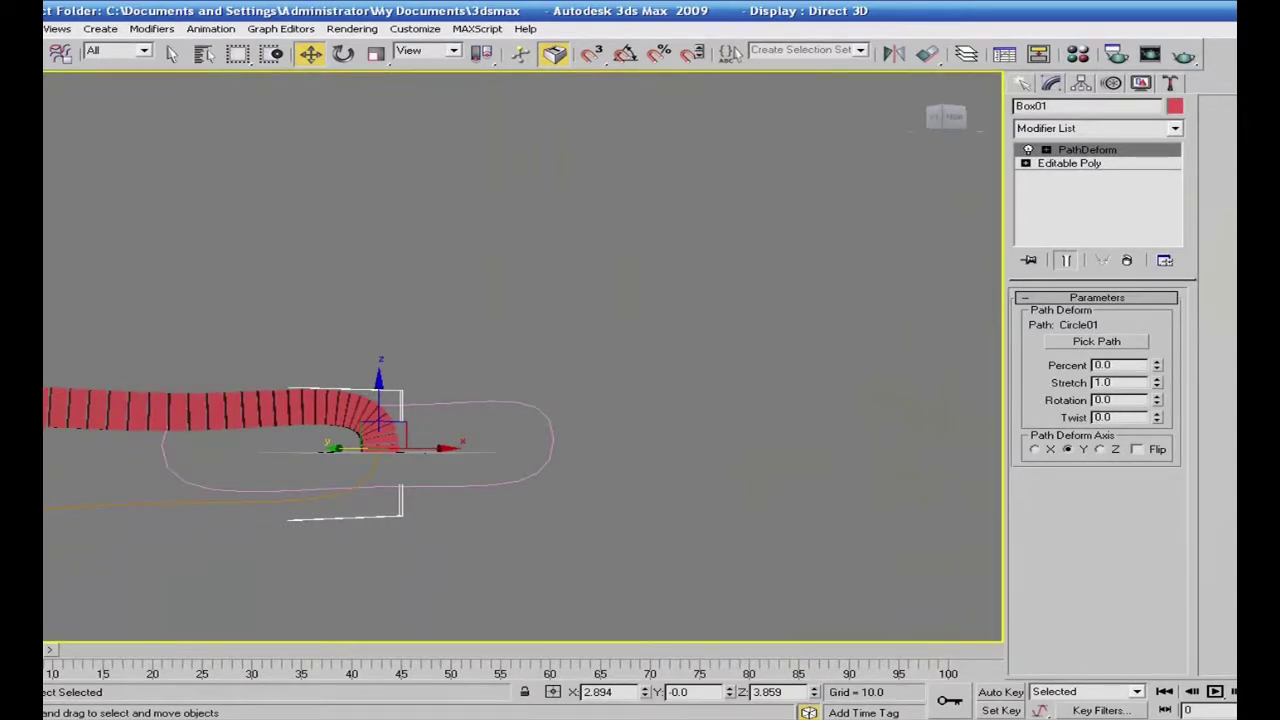
{"action": "middle_click_drag", "start_coordinate": [201, 549], "coordinate": [247, 544], "text": "alt"}
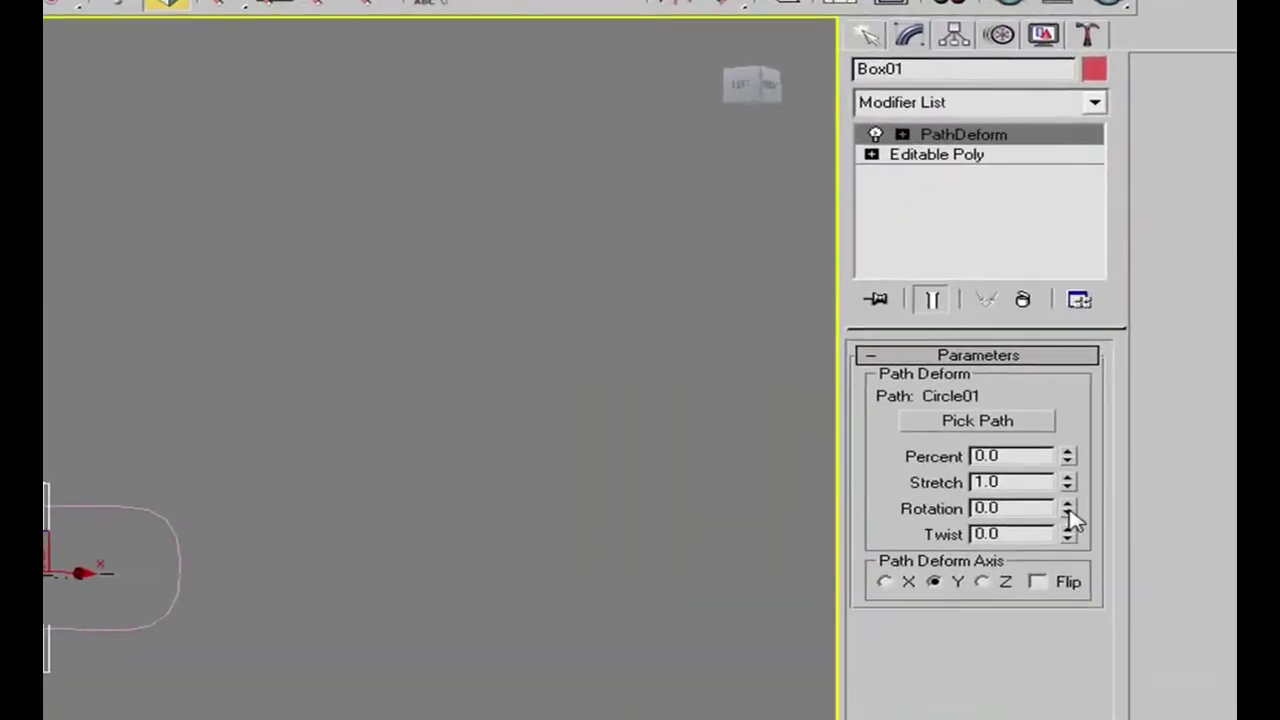
Set the PathDeform rotation to 90
{"action": "left_click_drag", "start_coordinate": [1070, 510], "coordinate": [1014, 267]}
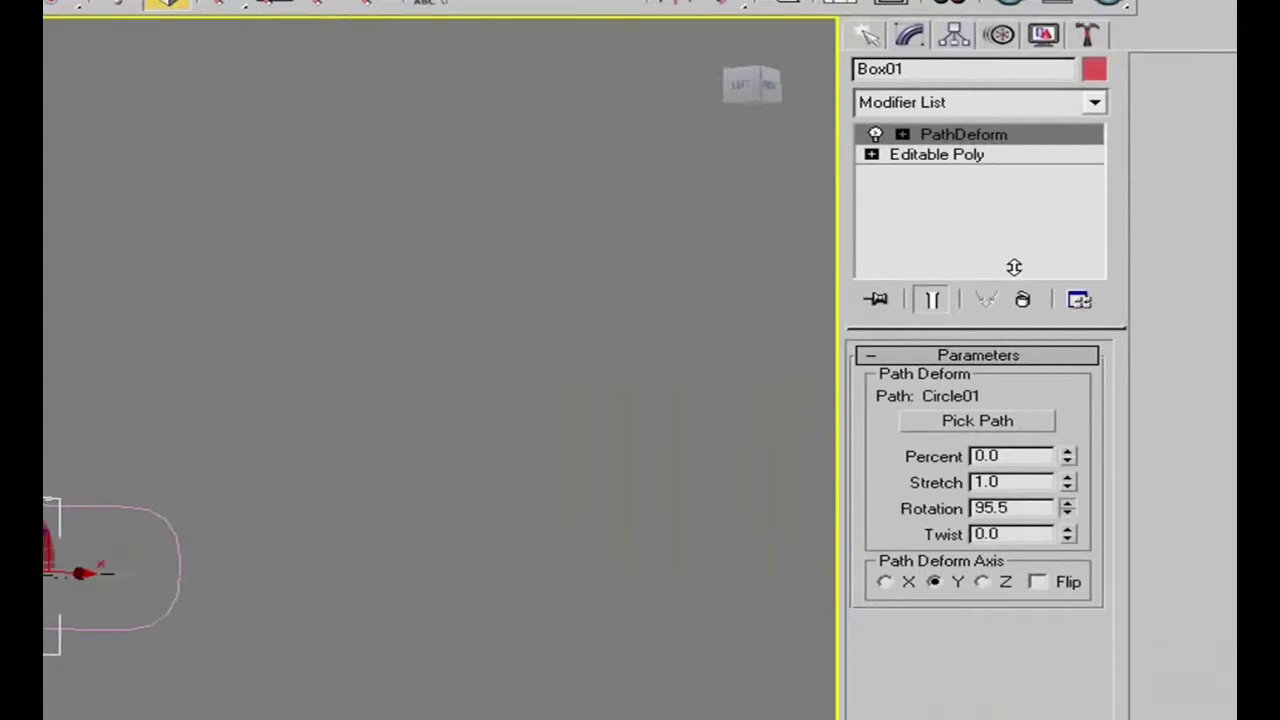
{"action": "double_click", "coordinate": [1017, 511]}
{"action": "type", "text": "90"}
{"action": "key", "text": "Return"}
{"action": "mouse_move", "coordinate": [395, 642]}
{"action": "middle_mouse_down", "text": "alt"}
{"action": "mouse_move", "coordinate": [494, 651]}
{"action": "mouse_move", "coordinate": [393, 652]}
{"action": "middle_mouse_up", "text": "alt"}
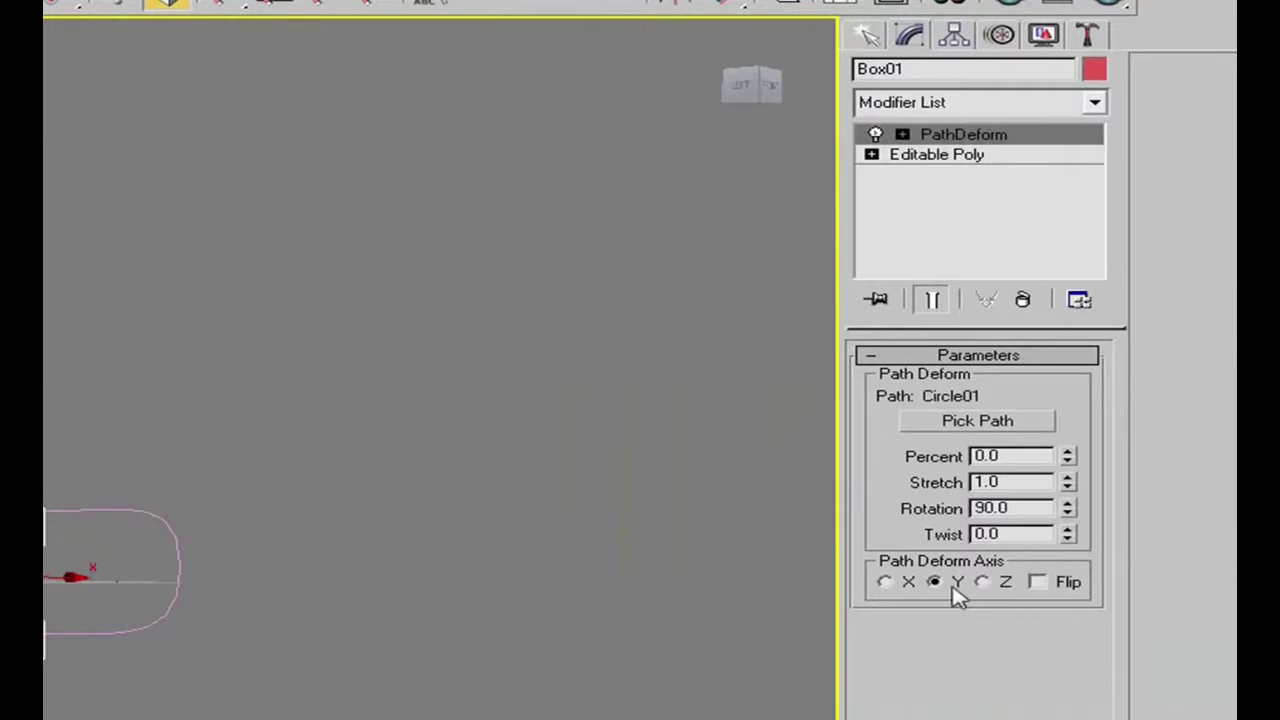
Try the X deform axis, return to Y, toggle the Flip option and inspect the gap in the box loop
{"action": "left_click", "coordinate": [908, 588]}
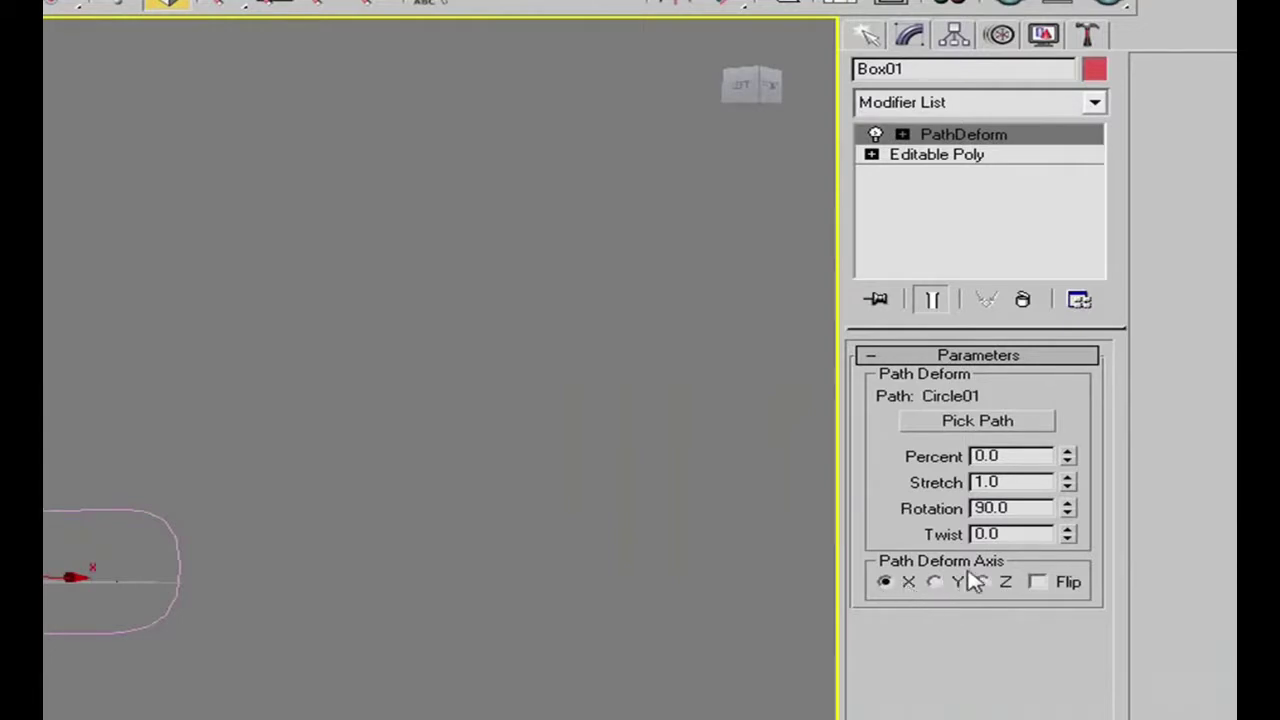
{"action": "left_click", "coordinate": [935, 583]}
{"action": "left_click", "coordinate": [1036, 583]}
{"action": "middle_click_drag", "start_coordinate": [426, 621], "coordinate": [522, 624], "text": "alt"}
{"action": "scroll", "coordinate": [662, 618], "scroll_direction": "up", "scroll_amount": 5}
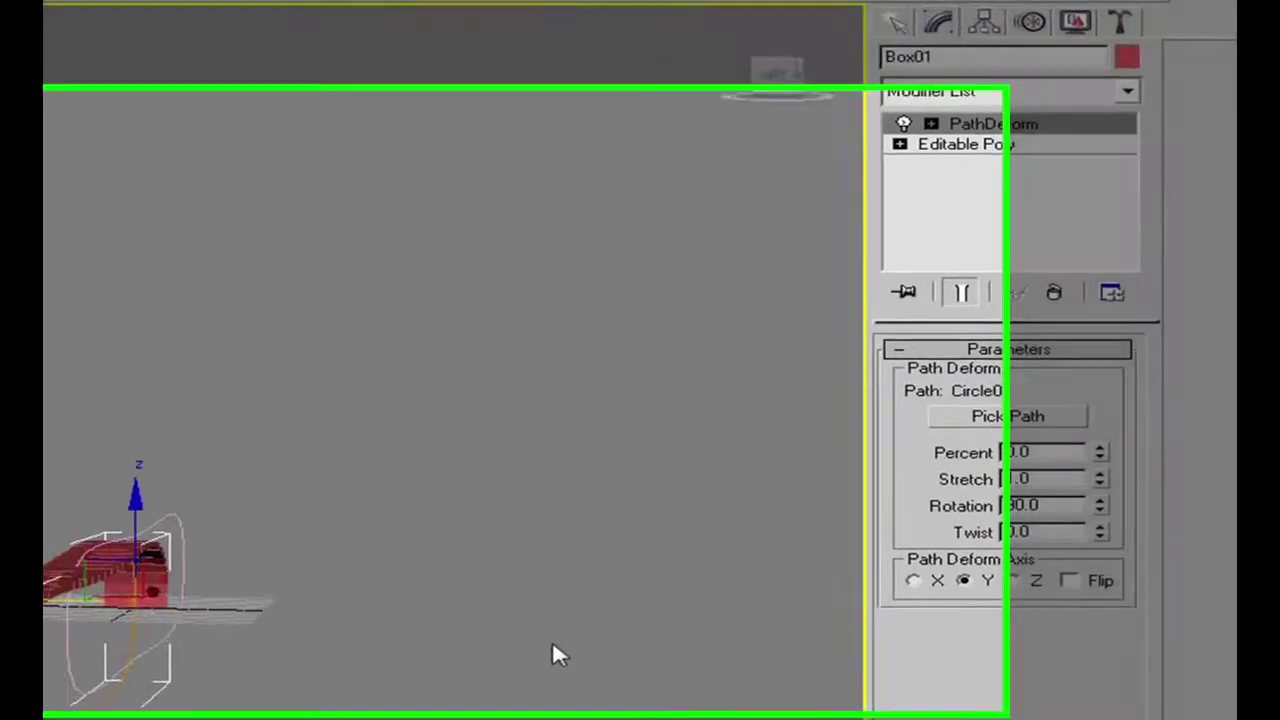
{"action": "middle_click_drag", "start_coordinate": [705, 621], "coordinate": [436, 594]}
{"action": "scroll", "coordinate": [511, 540], "scroll_direction": "down", "scroll_amount": 5}
{"action": "scroll", "coordinate": [469, 621], "scroll_direction": "up", "scroll_amount": 5}
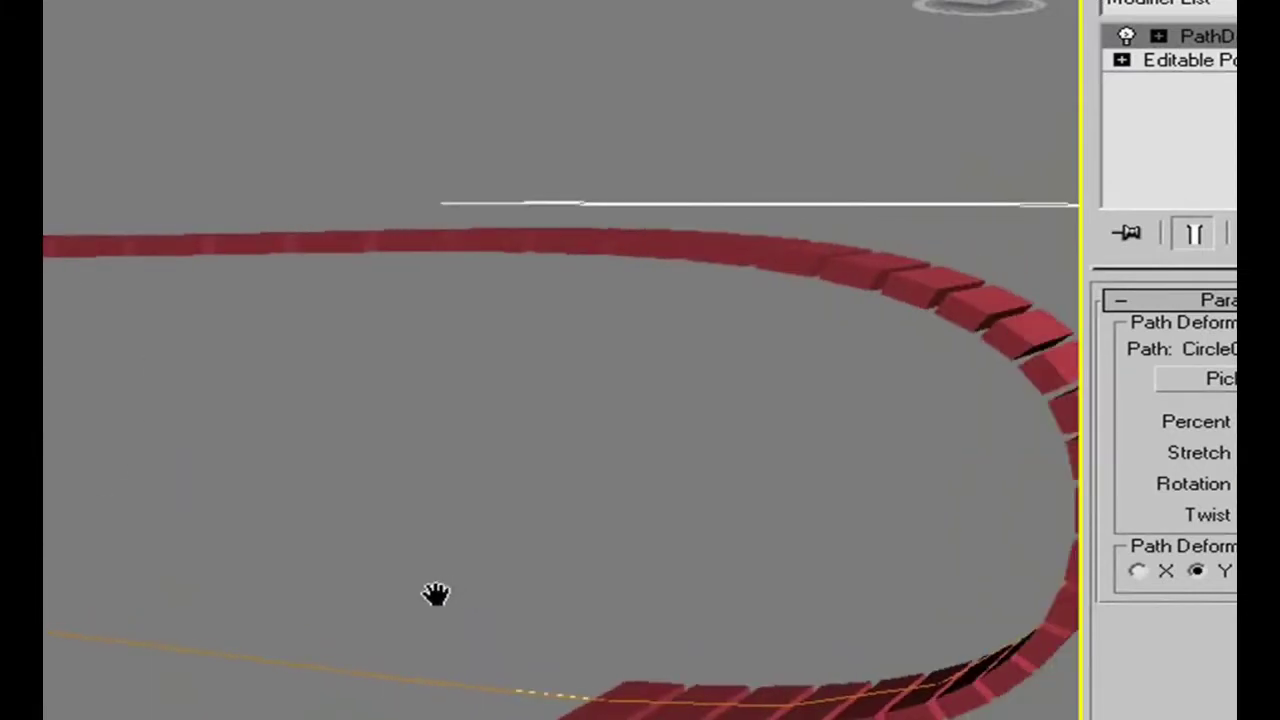
{"action": "middle_click_drag", "start_coordinate": [377, 523], "coordinate": [406, 530], "text": "alt"}
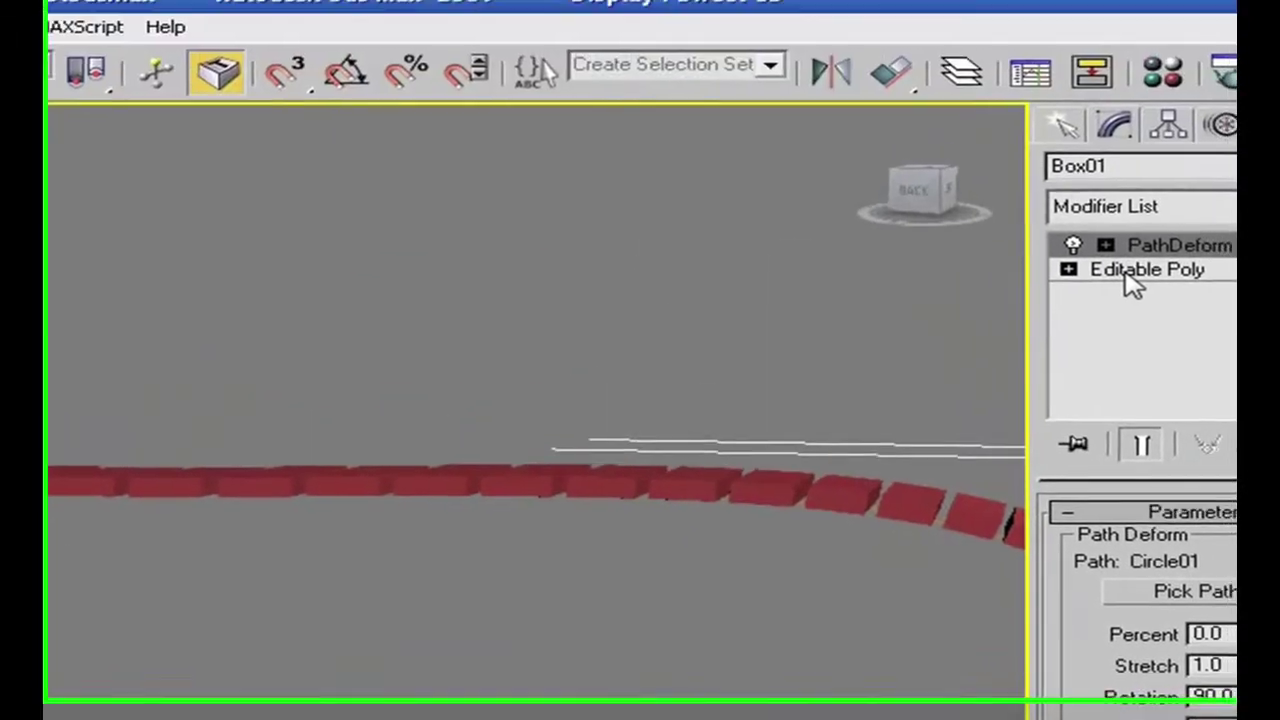
{"action": "left_click", "coordinate": [1184, 64]}
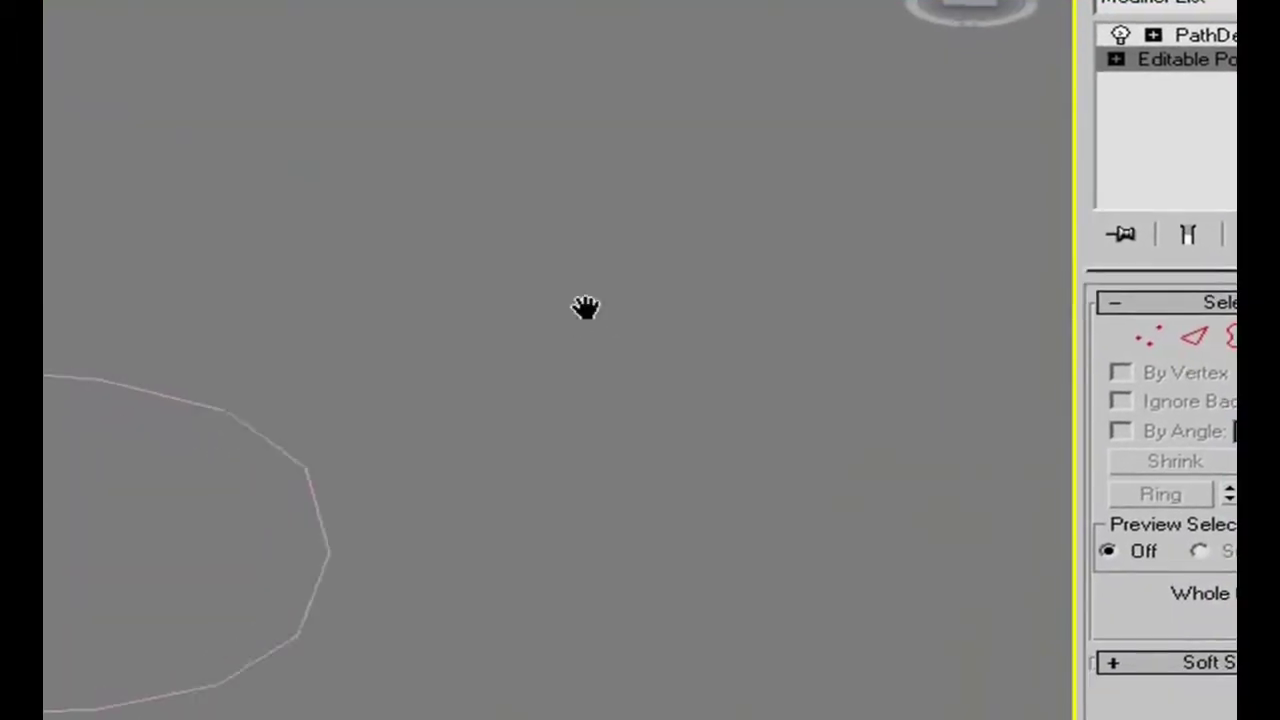
{"action": "middle_click_drag", "start_coordinate": [586, 307], "coordinate": [700, 603]}
{"action": "key", "text": "Delete"}
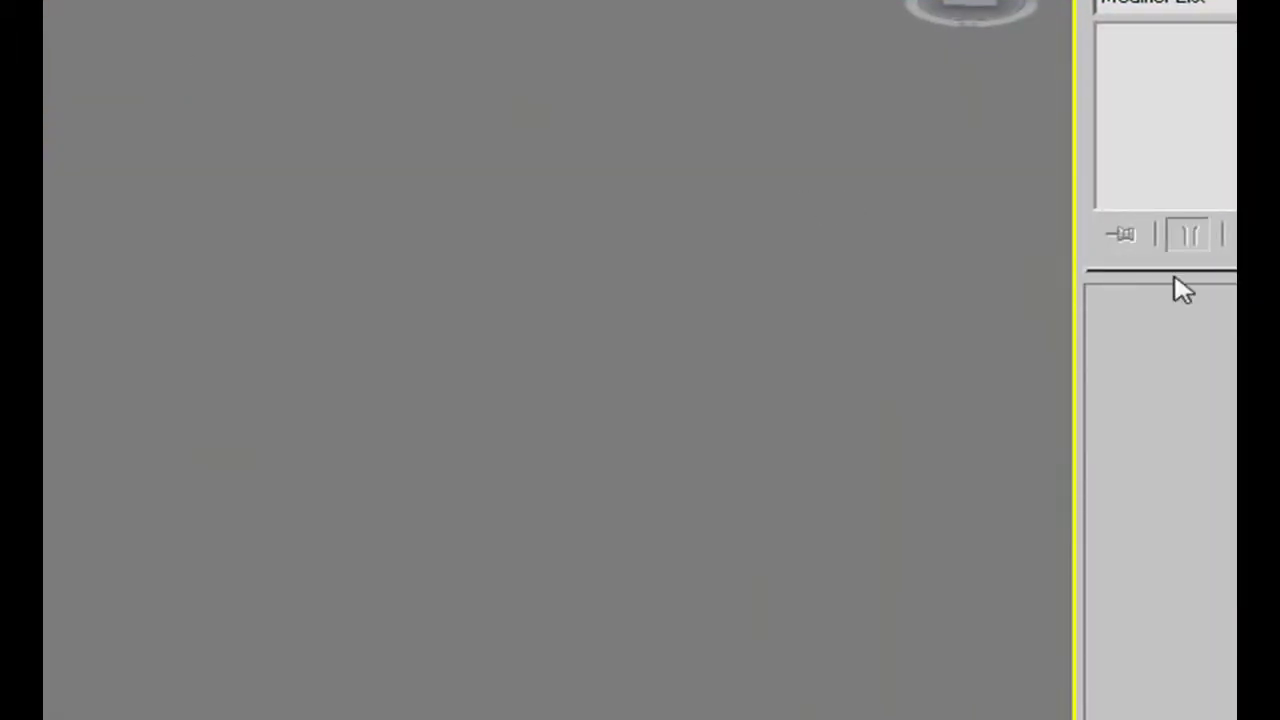
{"action": "key", "text": "ctrl+z"}
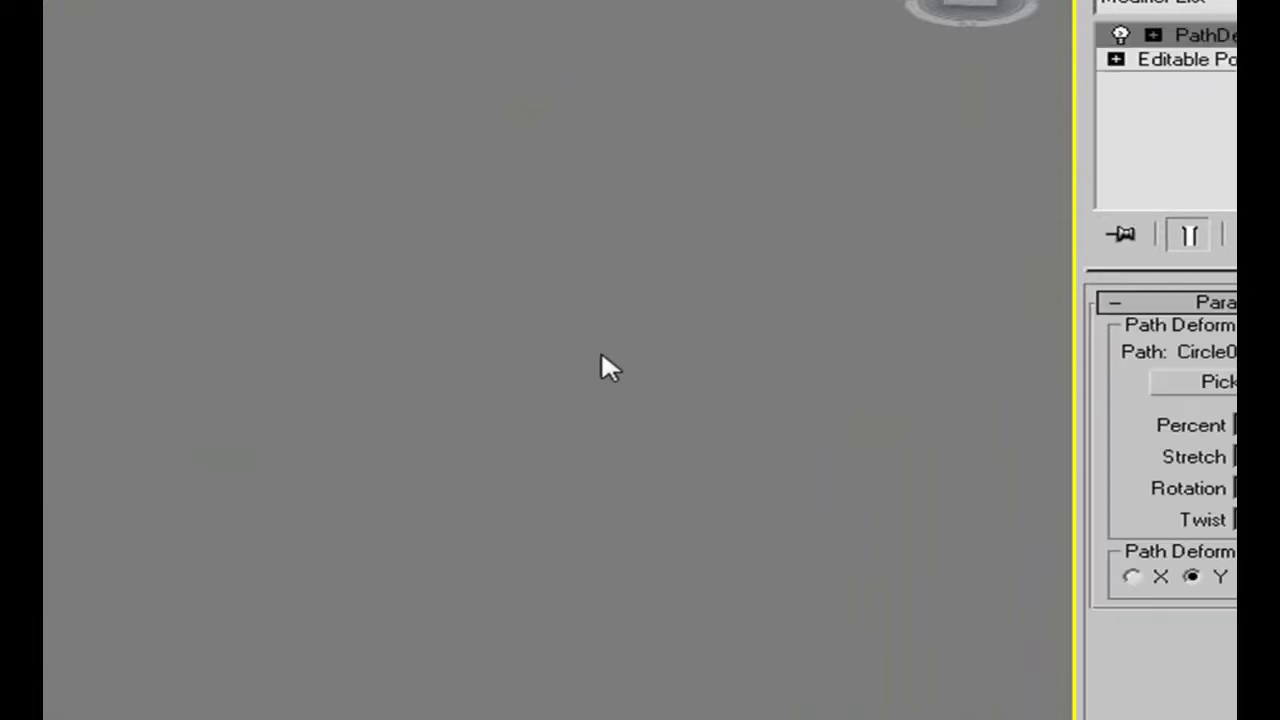
Select the topmost box's polygons in the Editable Poly and clone them upward twice with Clone To Element, stacking each copy on top
{"action": "left_click", "coordinate": [1177, 60]}
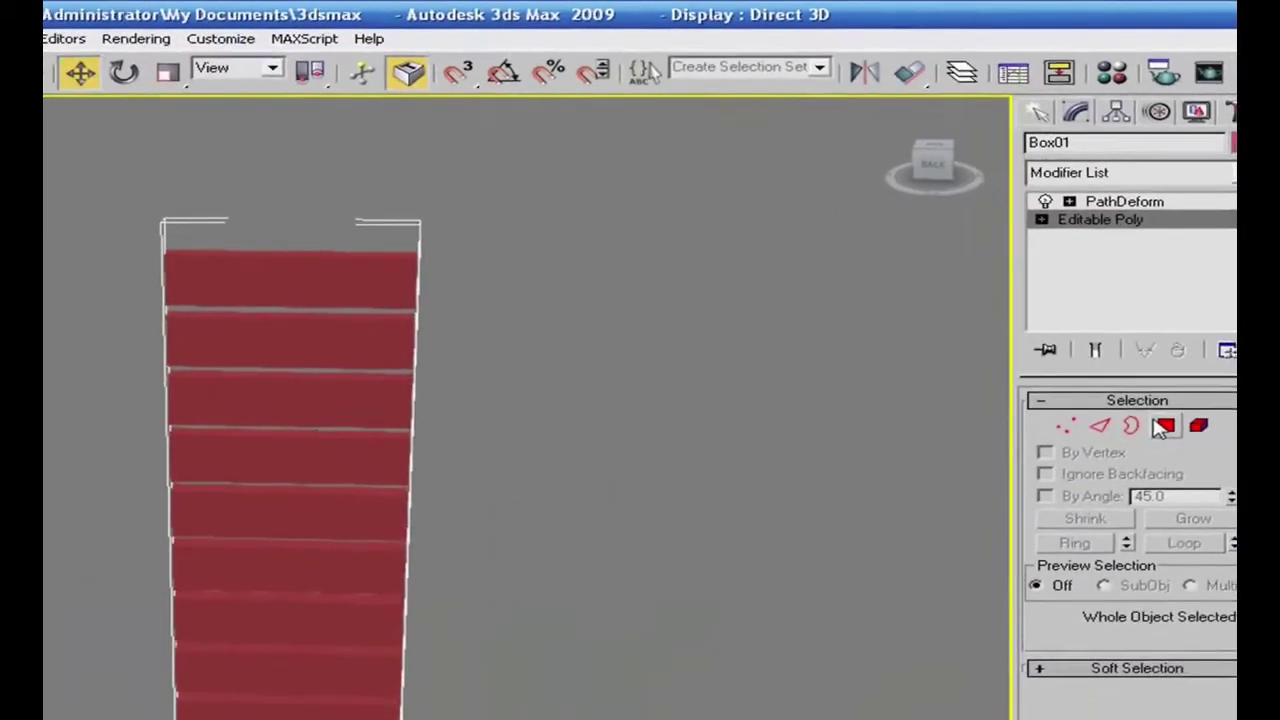
{"action": "left_click", "coordinate": [649, 521]}
{"action": "left_click_drag", "start_coordinate": [90, 200], "coordinate": [519, 298]}
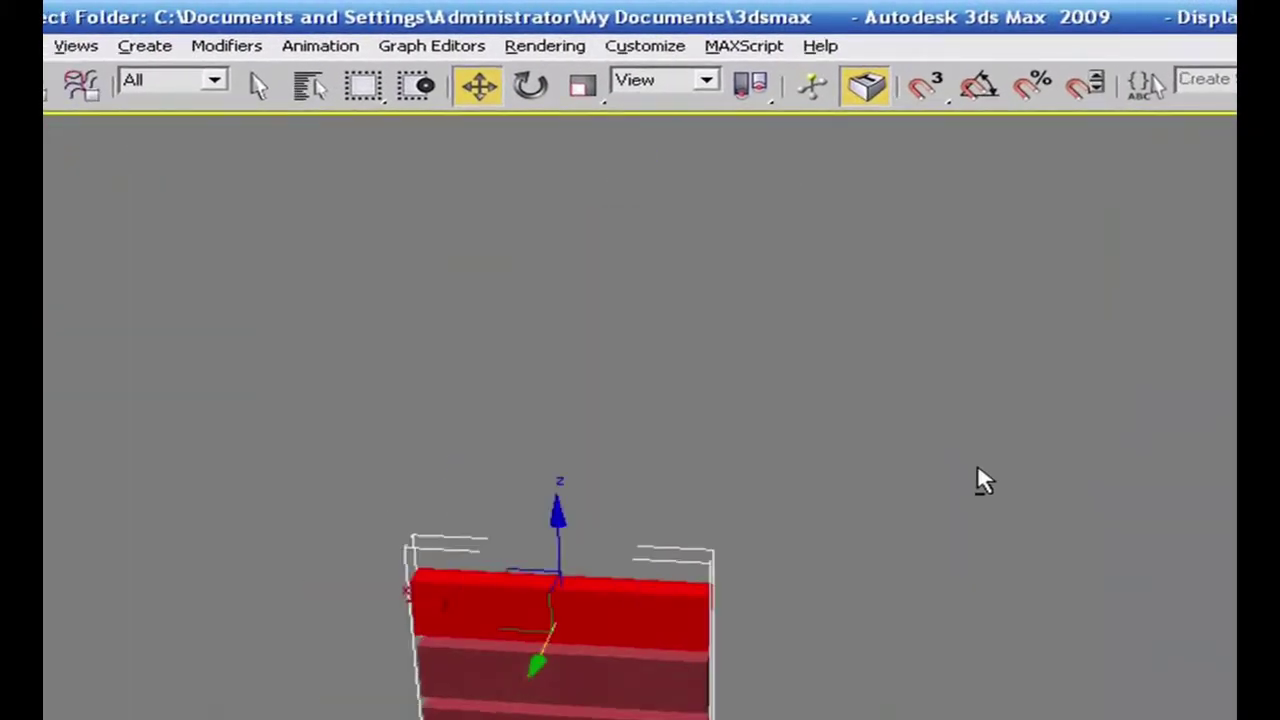
{"action": "left_click_drag", "start_coordinate": [558, 516], "coordinate": [559, 449]}
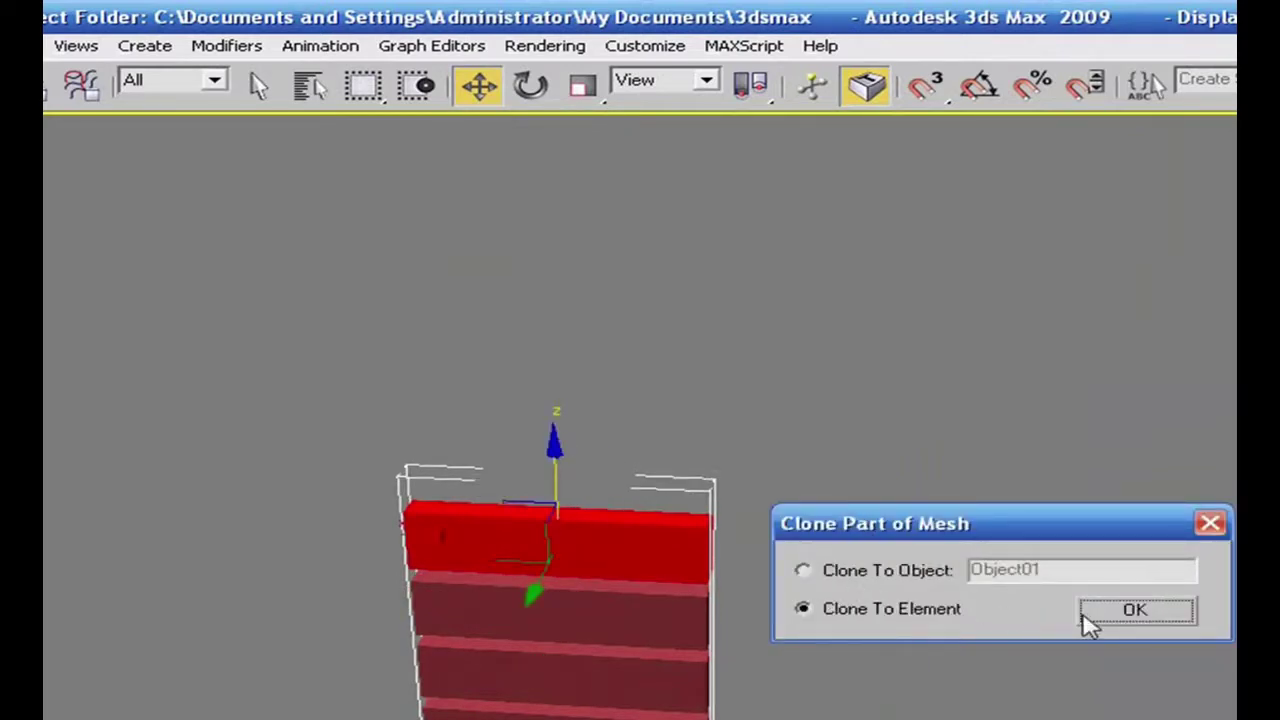
{"action": "left_click", "coordinate": [1117, 619]}
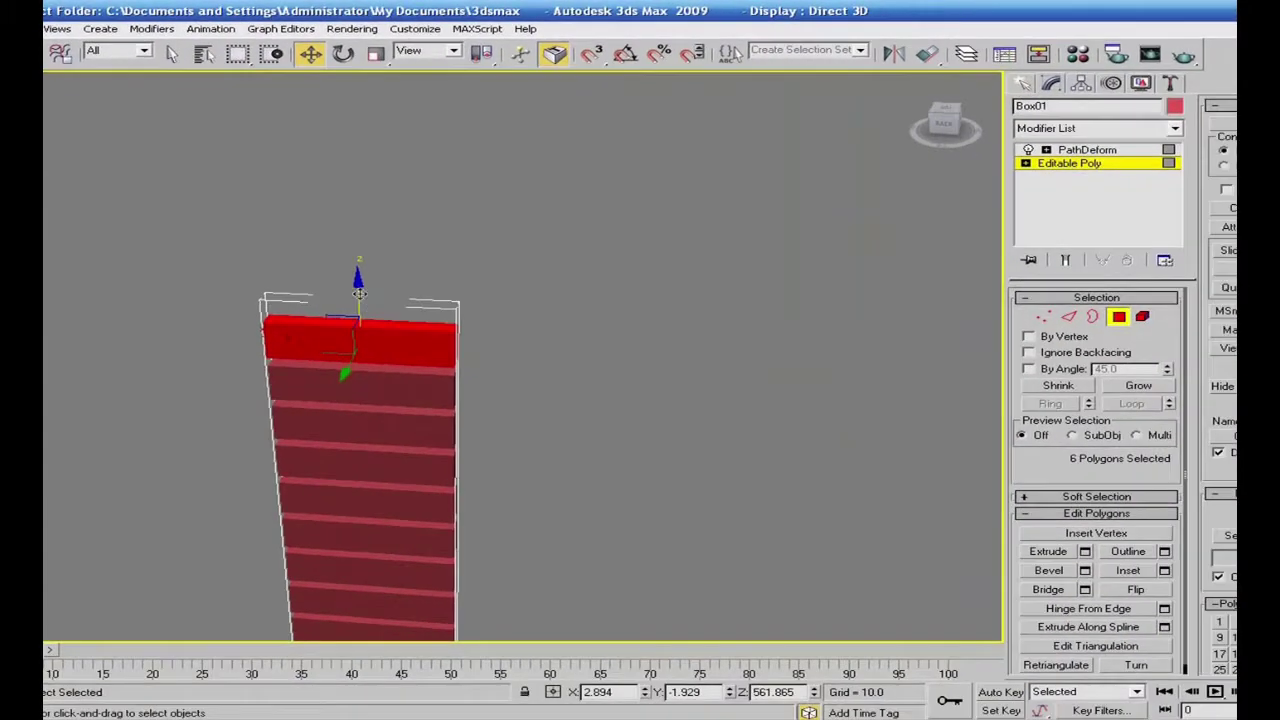
{"action": "mouse_move", "coordinate": [358, 292]}
{"action": "left_mouse_down"}
{"action": "mouse_move", "coordinate": [357, 239]}
{"action": "mouse_move", "coordinate": [360, 250]}
{"action": "left_mouse_up"}
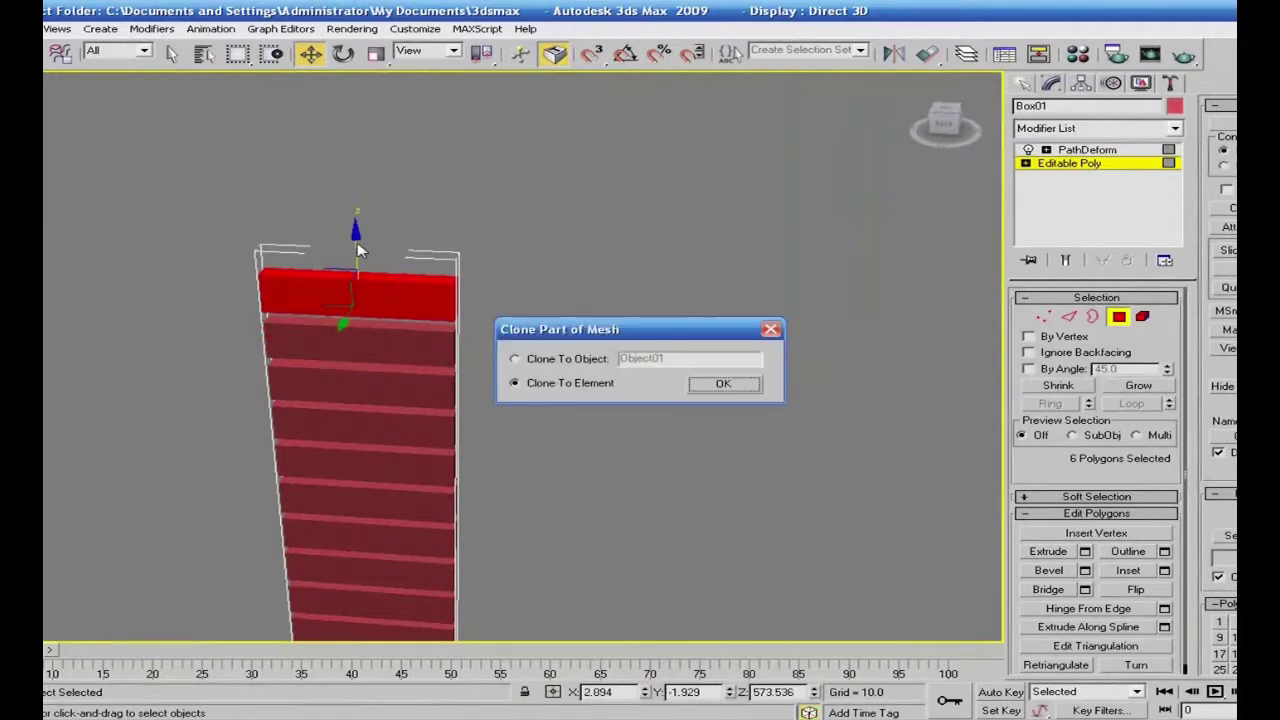
{"action": "left_click", "coordinate": [723, 385]}
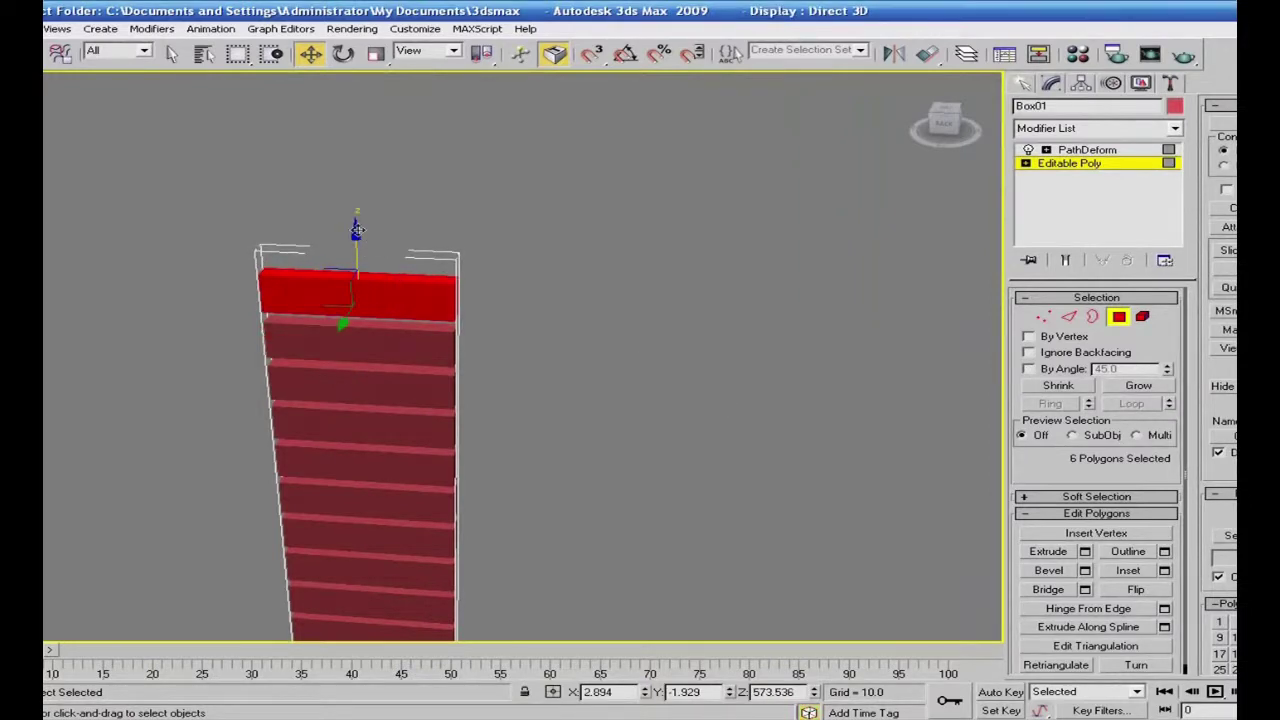
Clone the topmost box upward once more with Clone To Object and select the resulting separate box
{"action": "left_click_drag", "start_coordinate": [356, 230], "coordinate": [356, 186]}
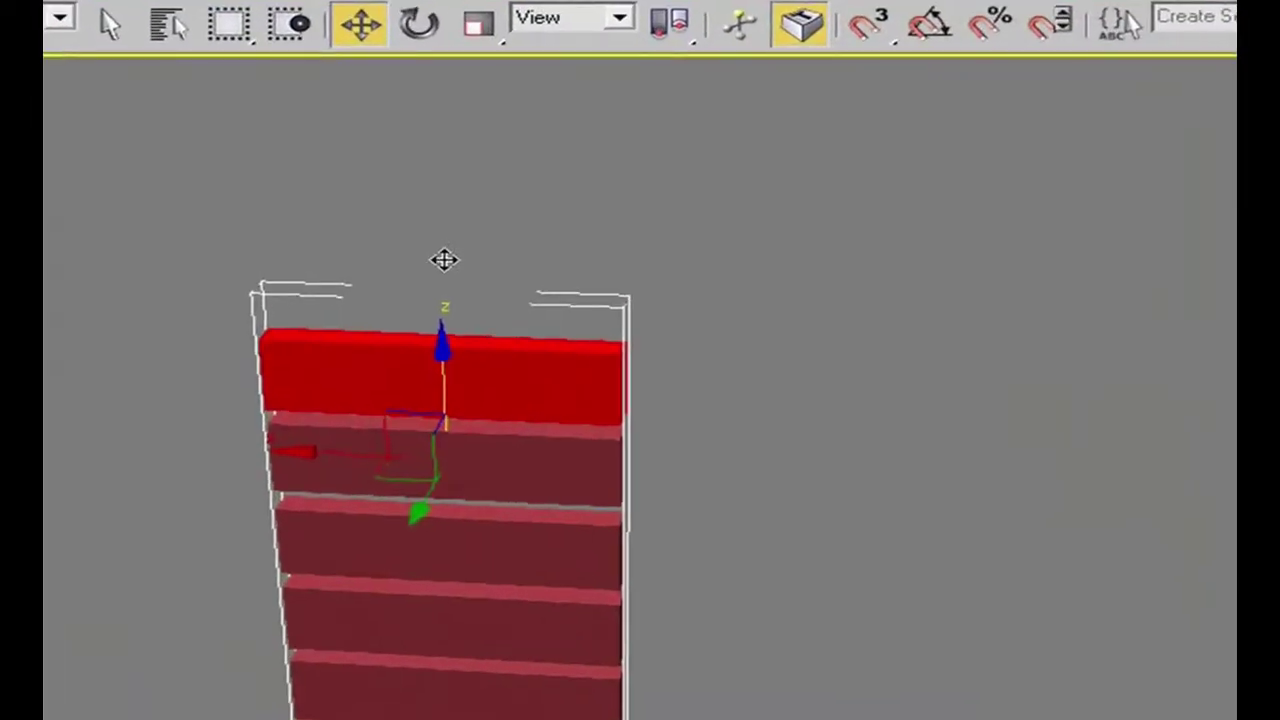
{"action": "left_click_drag", "start_coordinate": [444, 260], "coordinate": [440, 200], "text": "shift"}
{"action": "left_click", "coordinate": [815, 578]}
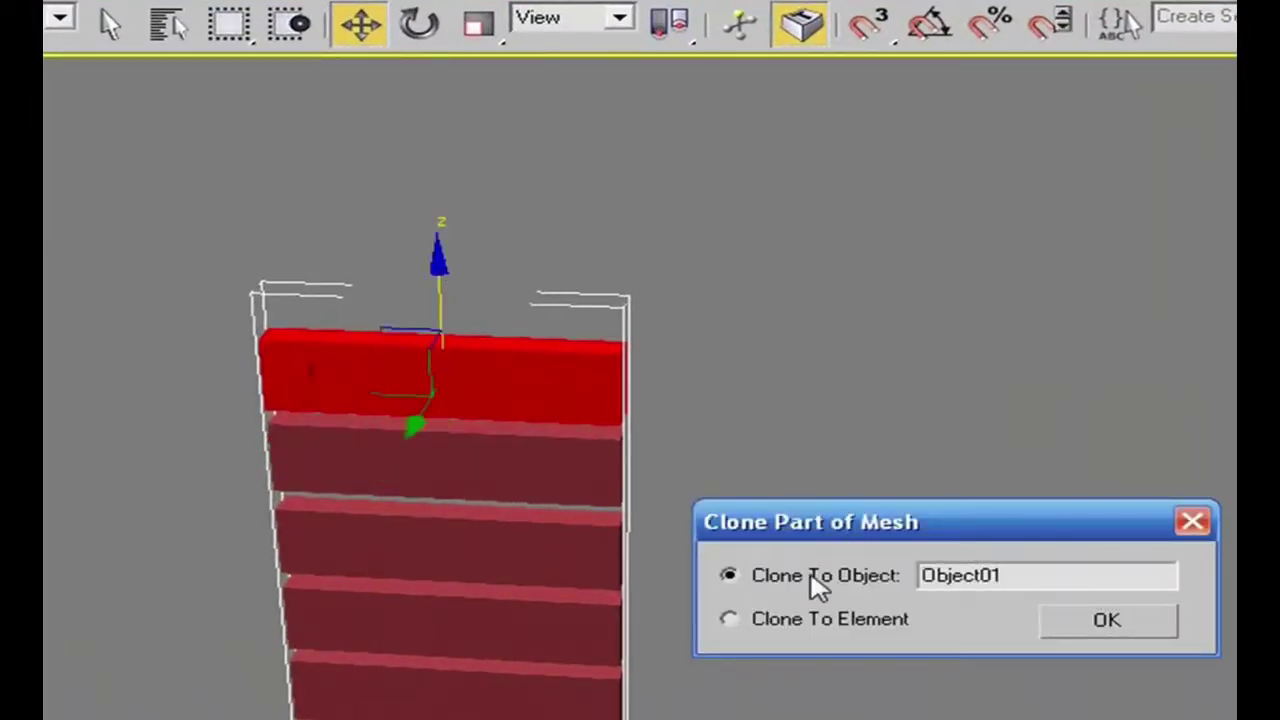
{"action": "left_click", "coordinate": [1117, 627]}
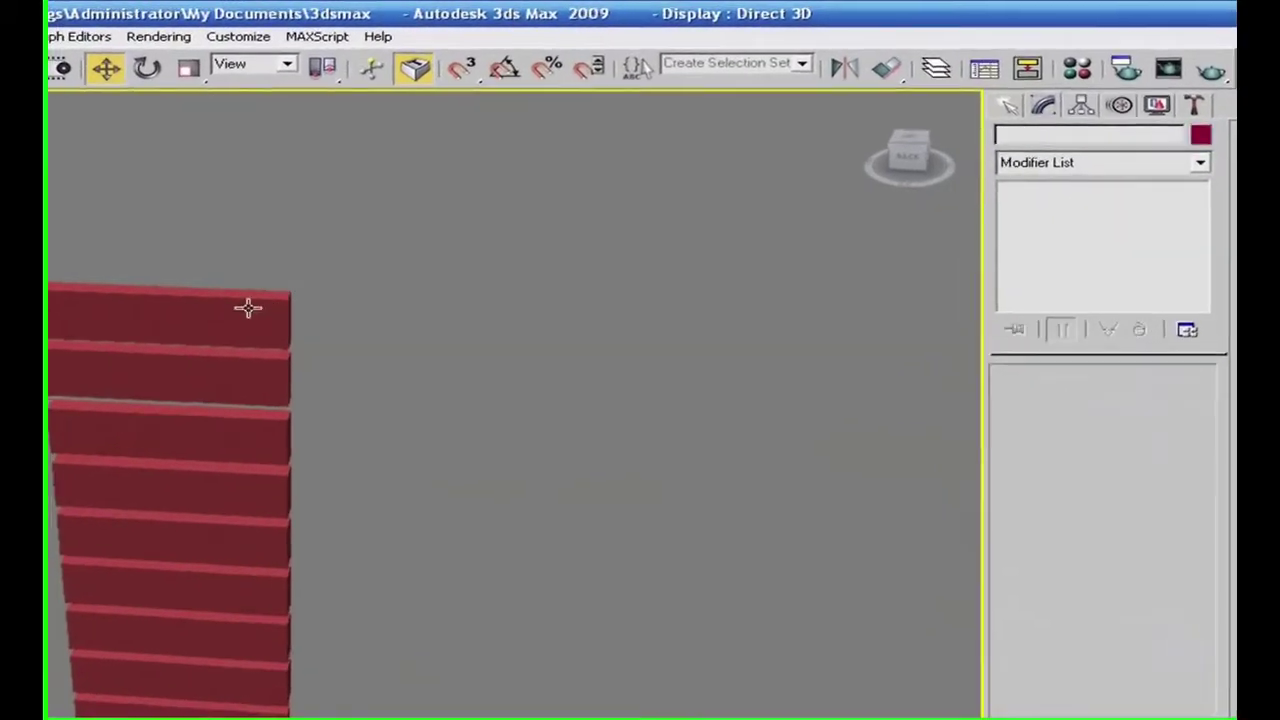
{"action": "left_click", "coordinate": [423, 242]}
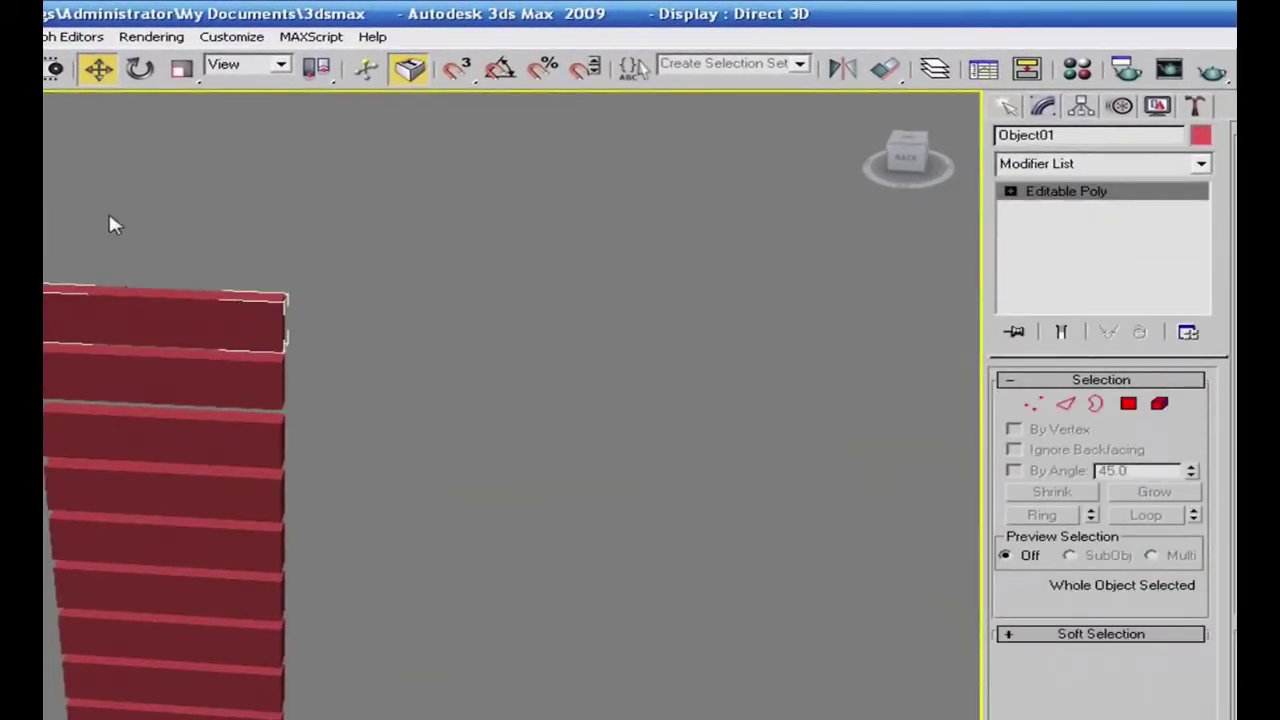
Center the separate top box's pivot on the object with Affect Pivot Only, and leave pivot editing
{"action": "left_click", "coordinate": [1007, 108]}
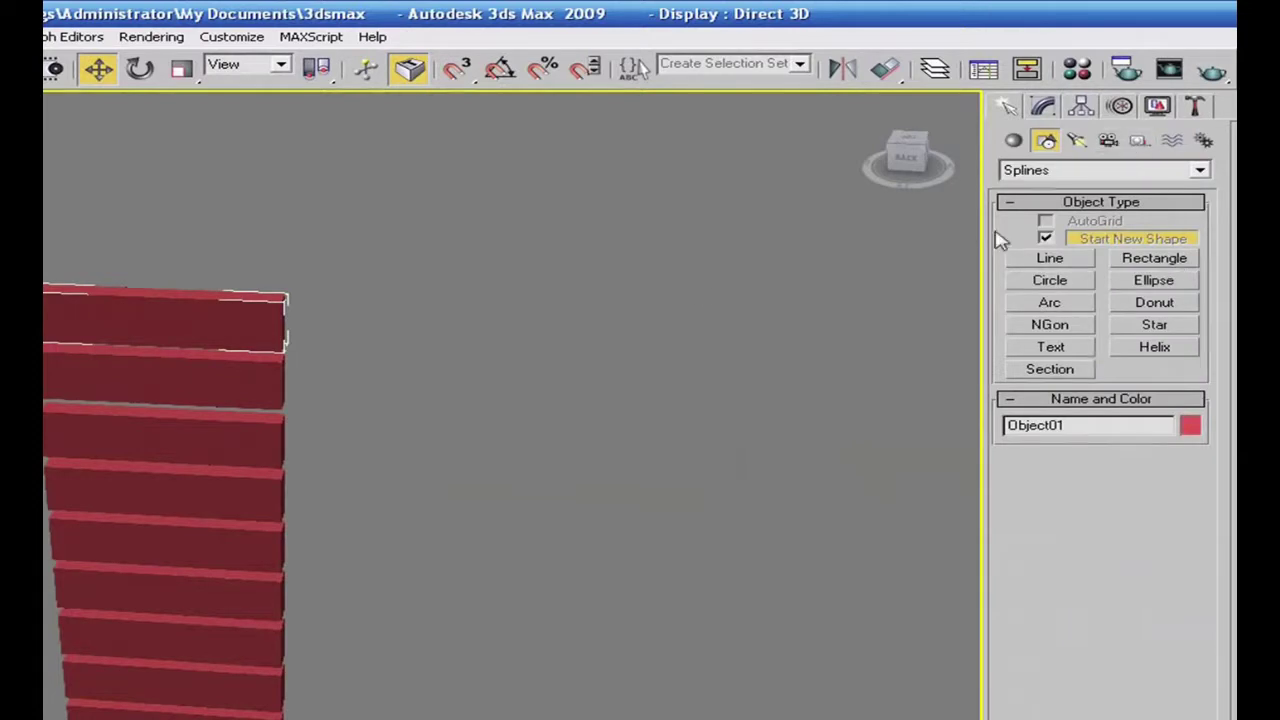
{"action": "left_click", "coordinate": [1081, 106]}
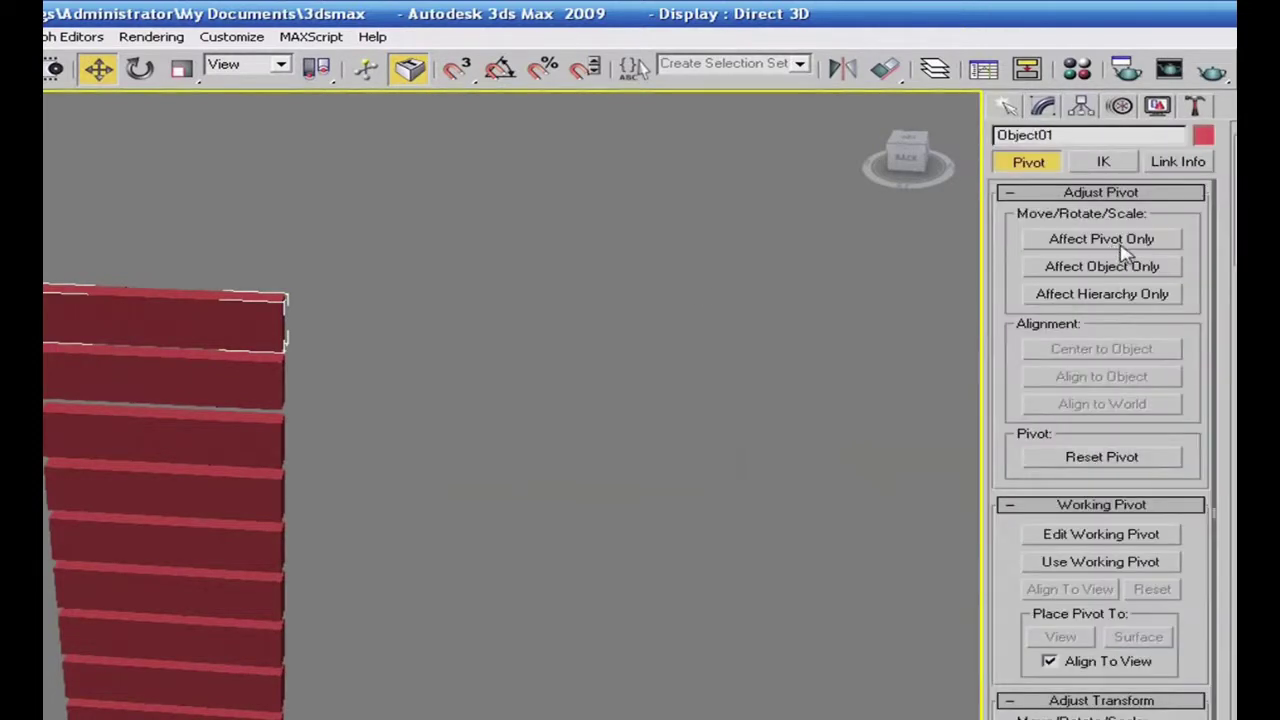
{"action": "left_click", "coordinate": [1123, 248]}
{"action": "left_click", "coordinate": [1131, 352]}
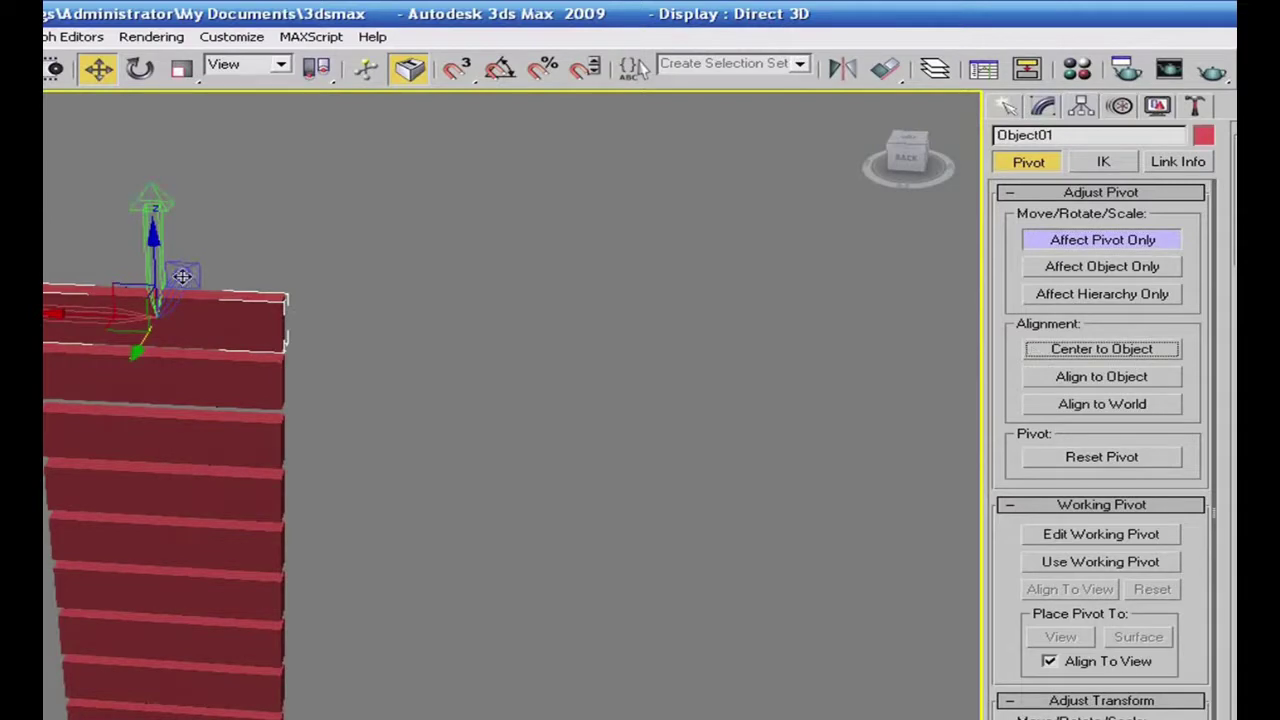
{"action": "left_click", "coordinate": [1036, 240]}
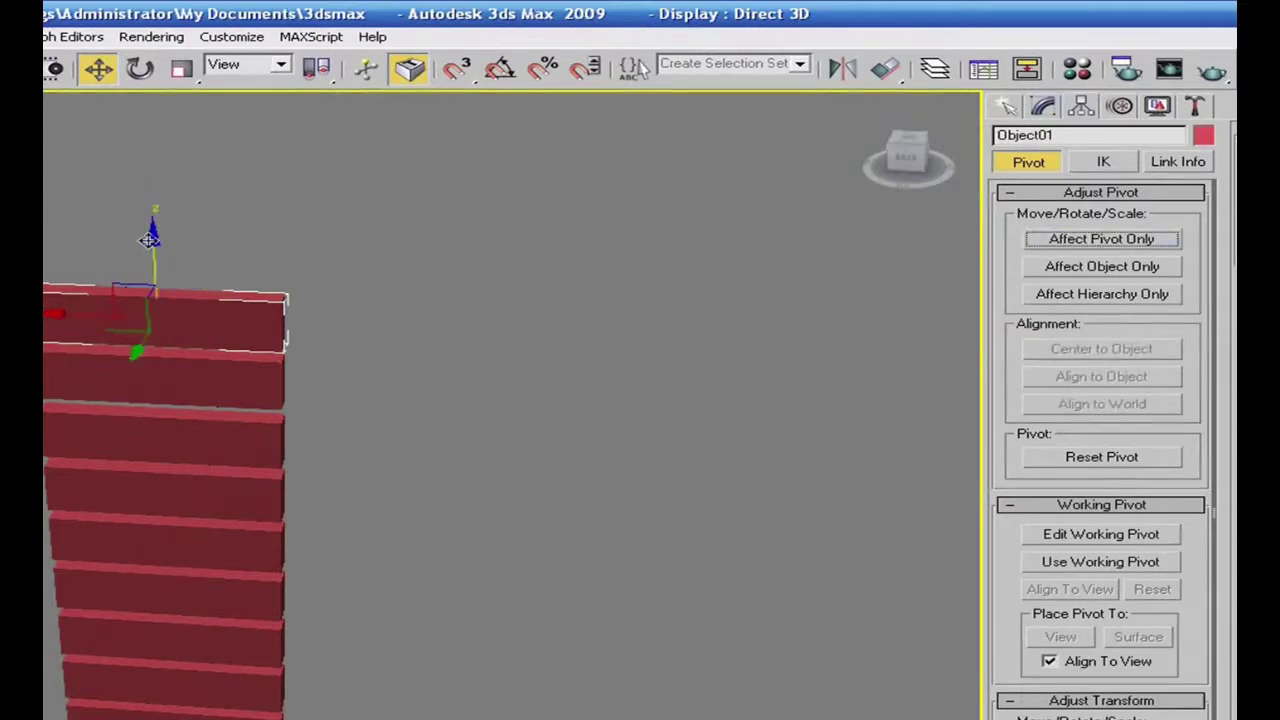
Clone the top box upward as 10 stacked copies, and place one more single copy well above the stack
{"action": "left_click_drag", "start_coordinate": [150, 232], "coordinate": [150, 174], "text": "shift"}
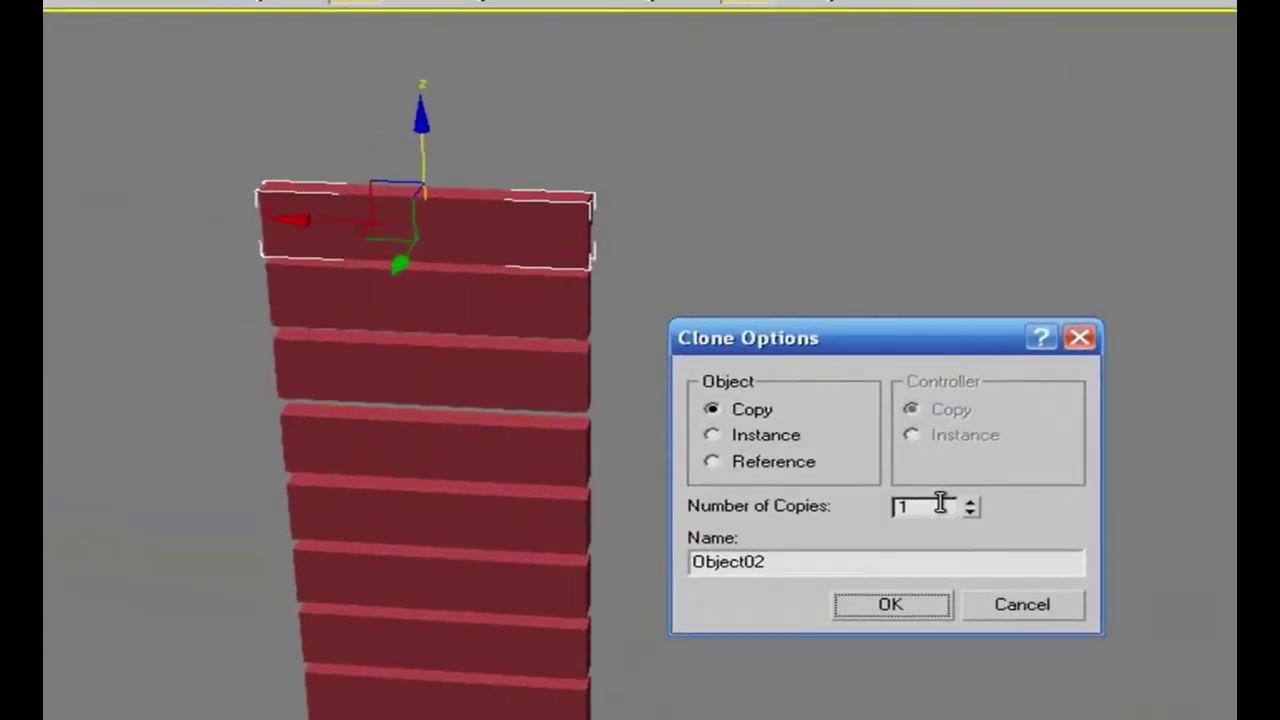
{"action": "left_click_drag", "start_coordinate": [559, 485], "coordinate": [514, 485]}
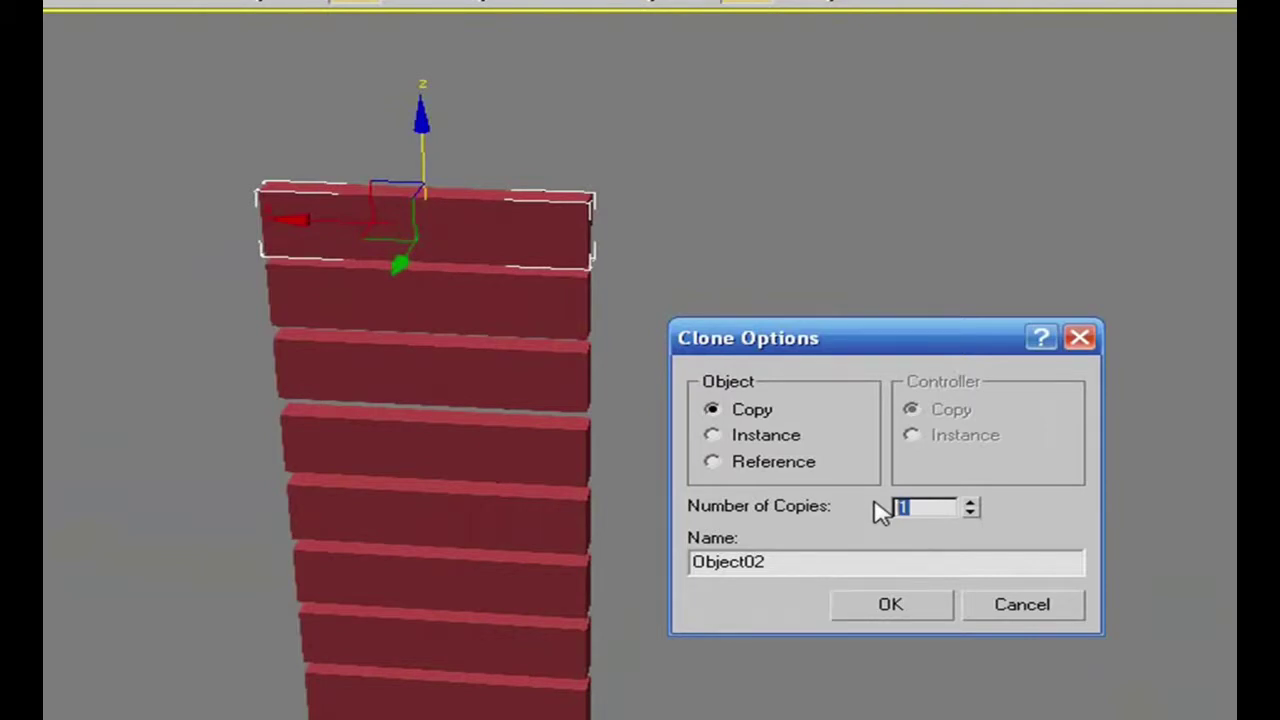
{"action": "type", "text": "10"}
{"action": "left_click", "coordinate": [906, 608]}
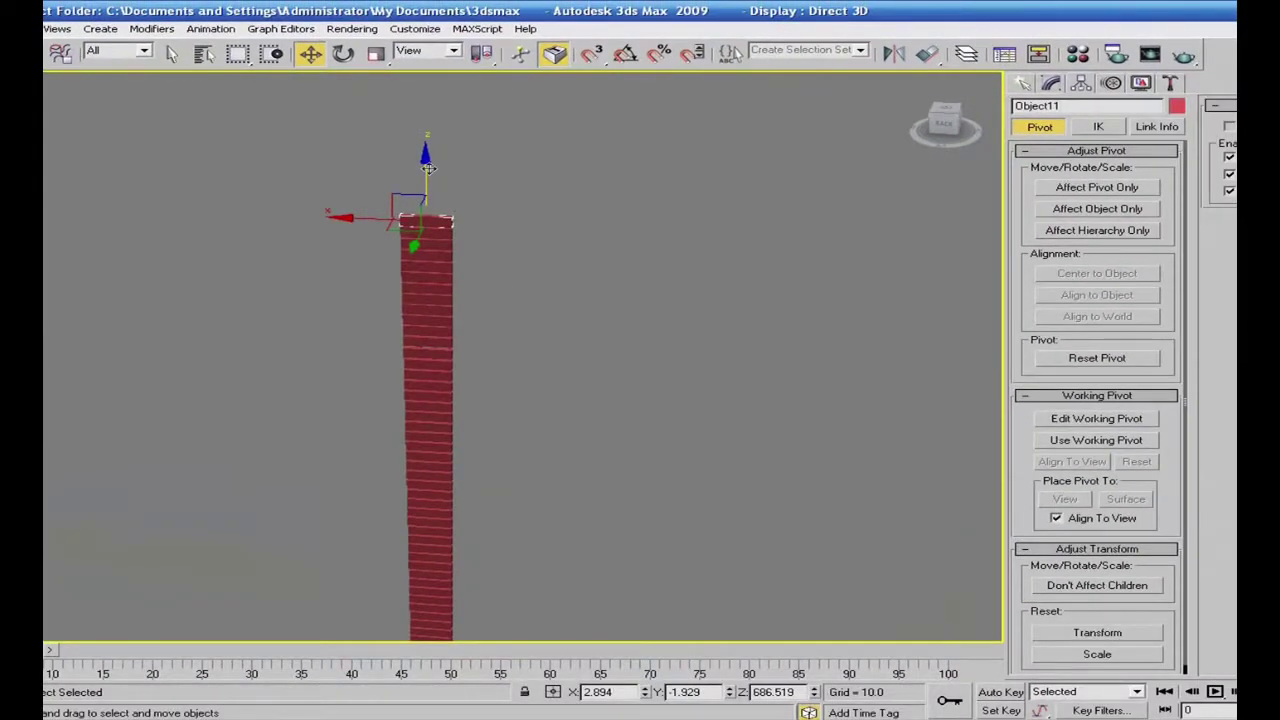
{"action": "left_click_drag", "start_coordinate": [427, 168], "coordinate": [435, 55], "text": "shift"}
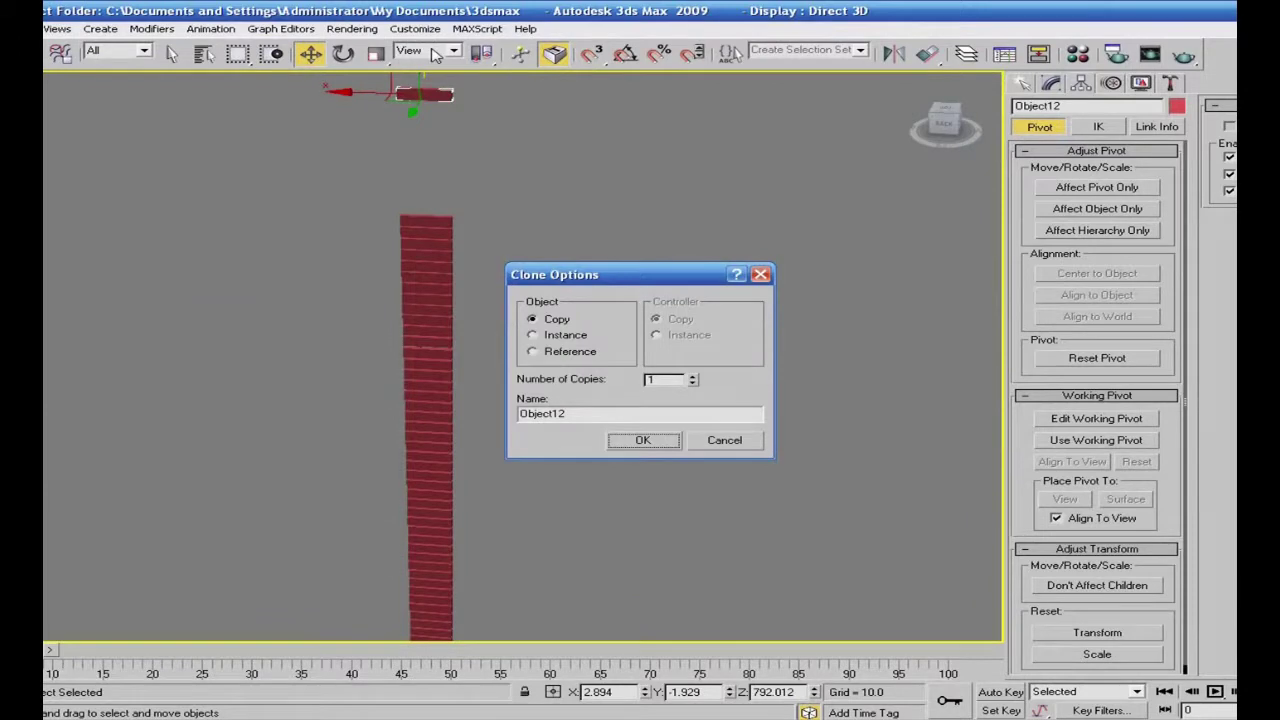
{"action": "left_click", "coordinate": [645, 440]}
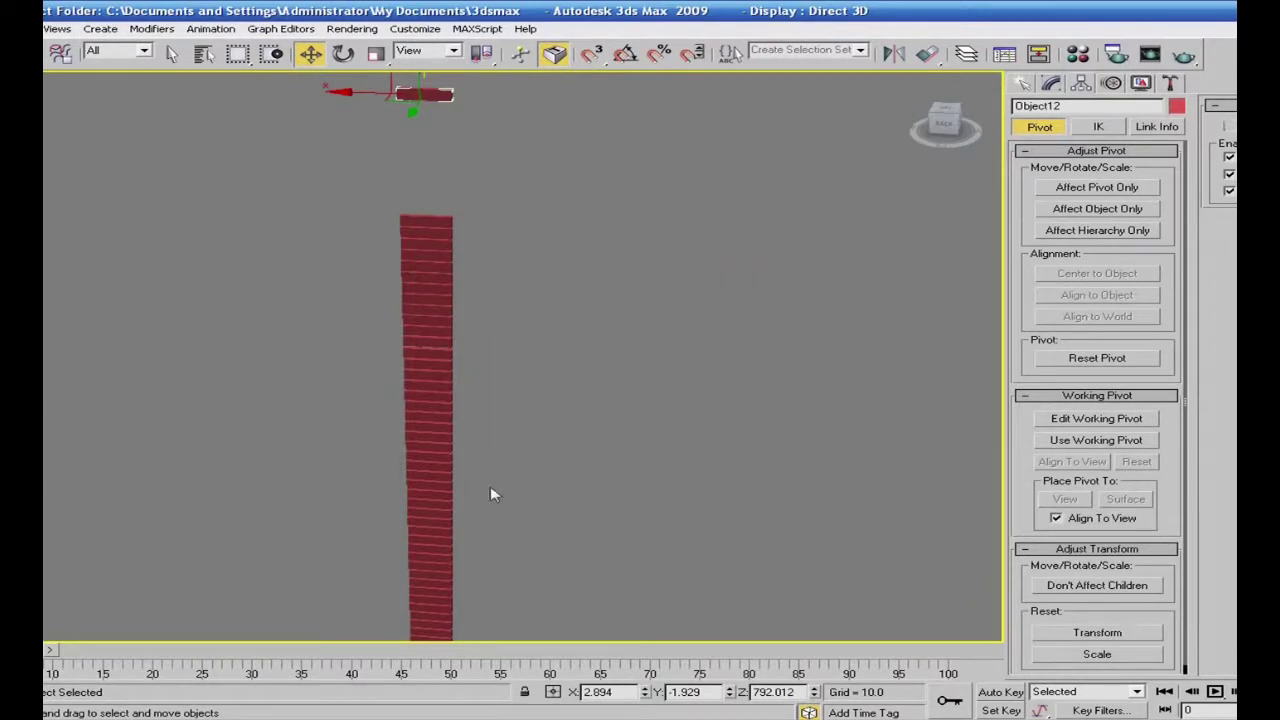
Select the original box chain and attach the 10 stacked copies to its Editable Poly, one after another, leaving the spare box separate
{"action": "left_click", "coordinate": [446, 508]}
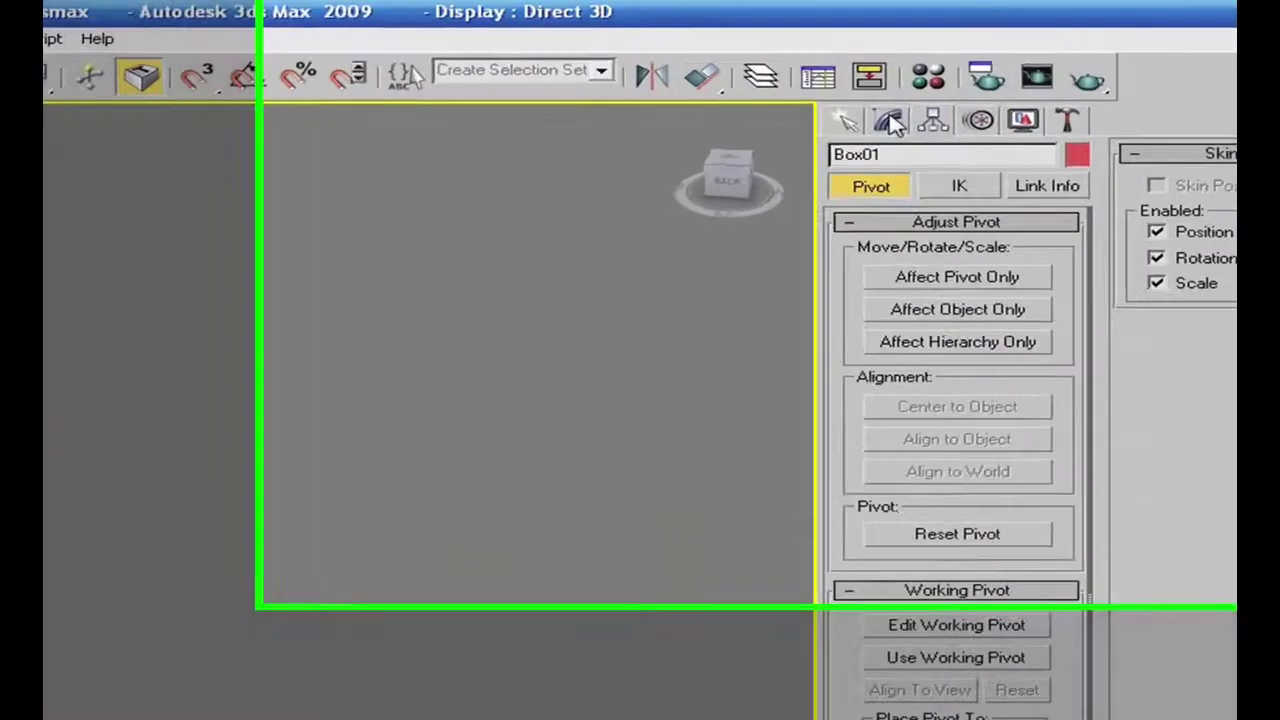
{"action": "left_click", "coordinate": [1052, 84]}
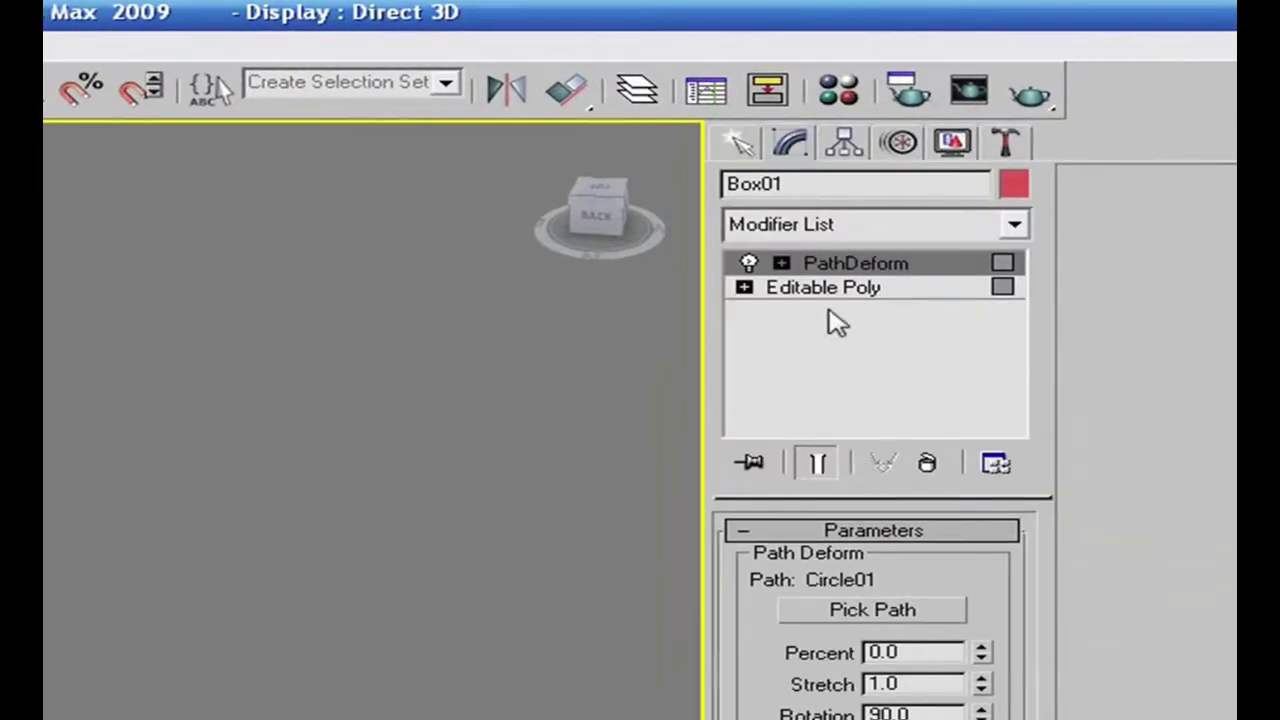
{"action": "left_click", "coordinate": [834, 288]}
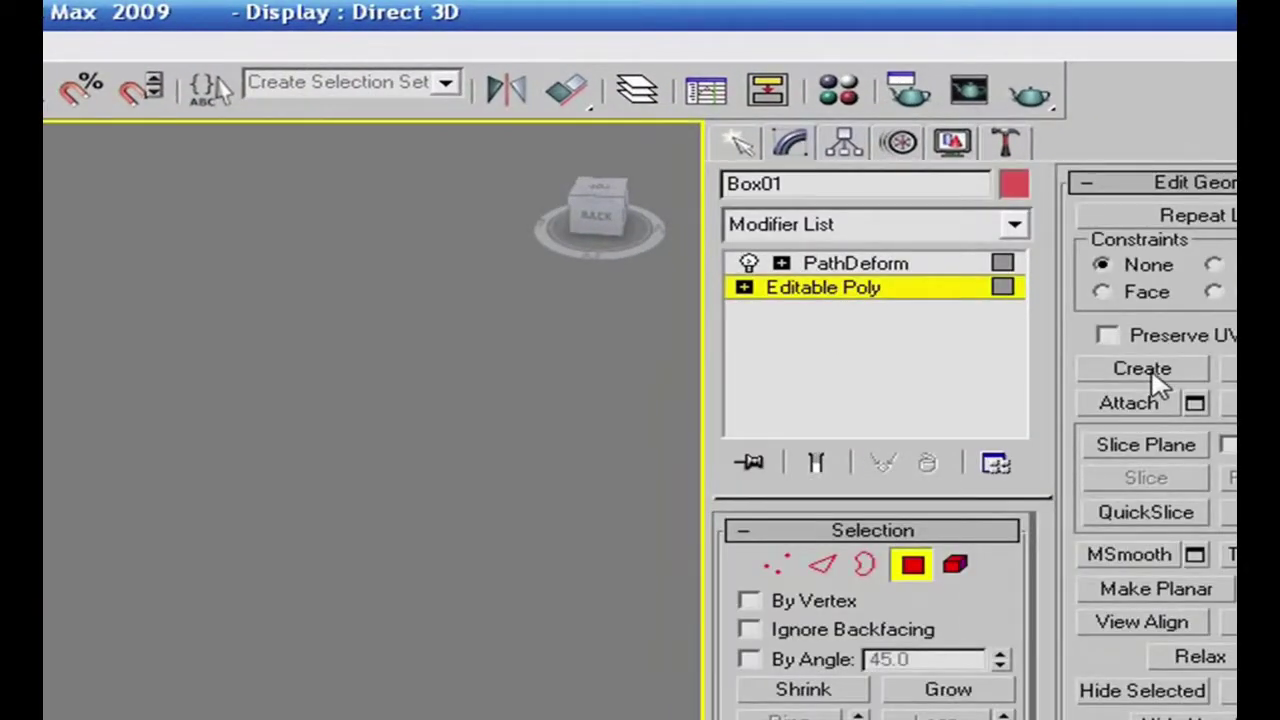
{"action": "left_click", "coordinate": [1130, 402]}
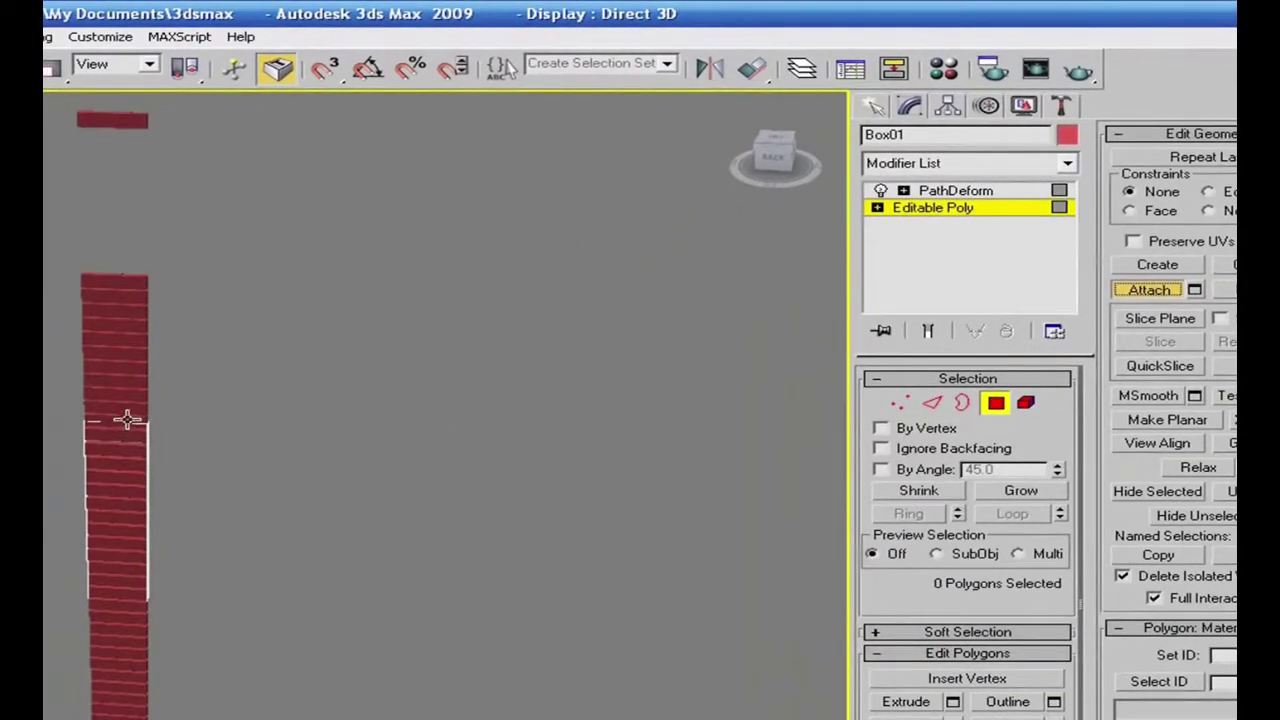
{"action": "left_click", "coordinate": [126, 419]}
{"action": "left_click", "coordinate": [127, 404]}
{"action": "left_click", "coordinate": [126, 394]}
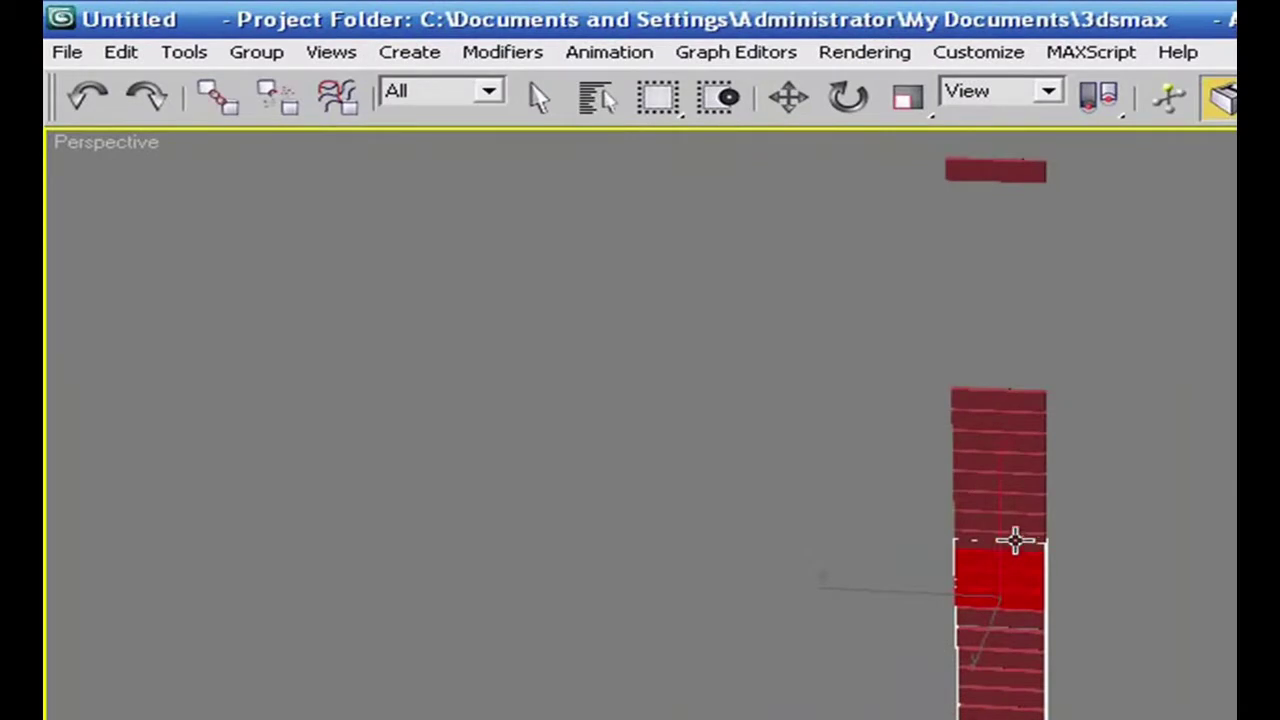
{"action": "left_click", "coordinate": [1016, 538], "text": "ctrl"}
{"action": "left_click", "coordinate": [1017, 512], "text": "ctrl"}
{"action": "left_click", "coordinate": [1016, 505], "text": "ctrl"}
{"action": "left_click", "coordinate": [1016, 477], "text": "ctrl"}
{"action": "left_click", "coordinate": [1017, 458], "text": "ctrl"}
{"action": "left_click", "coordinate": [1024, 430], "text": "ctrl"}
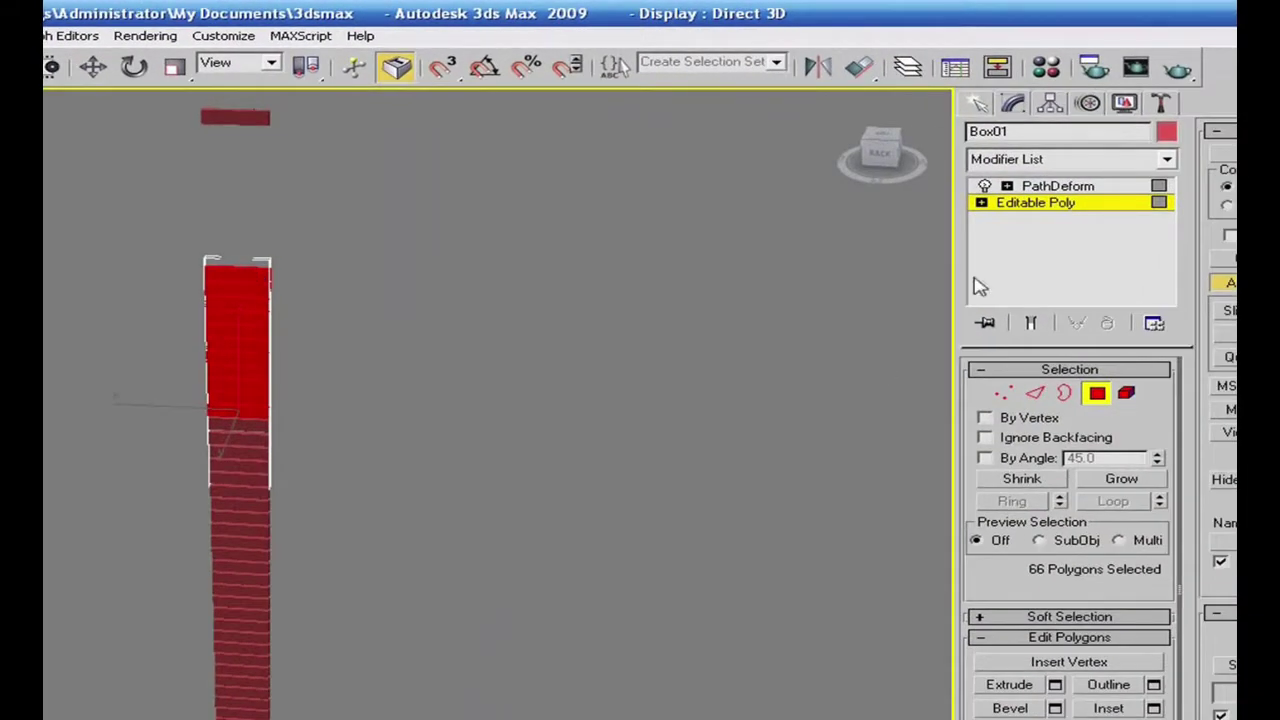
Return to the PathDeform level and examine how far the box chain fills the closed loop
{"action": "left_click", "coordinate": [1036, 206]}
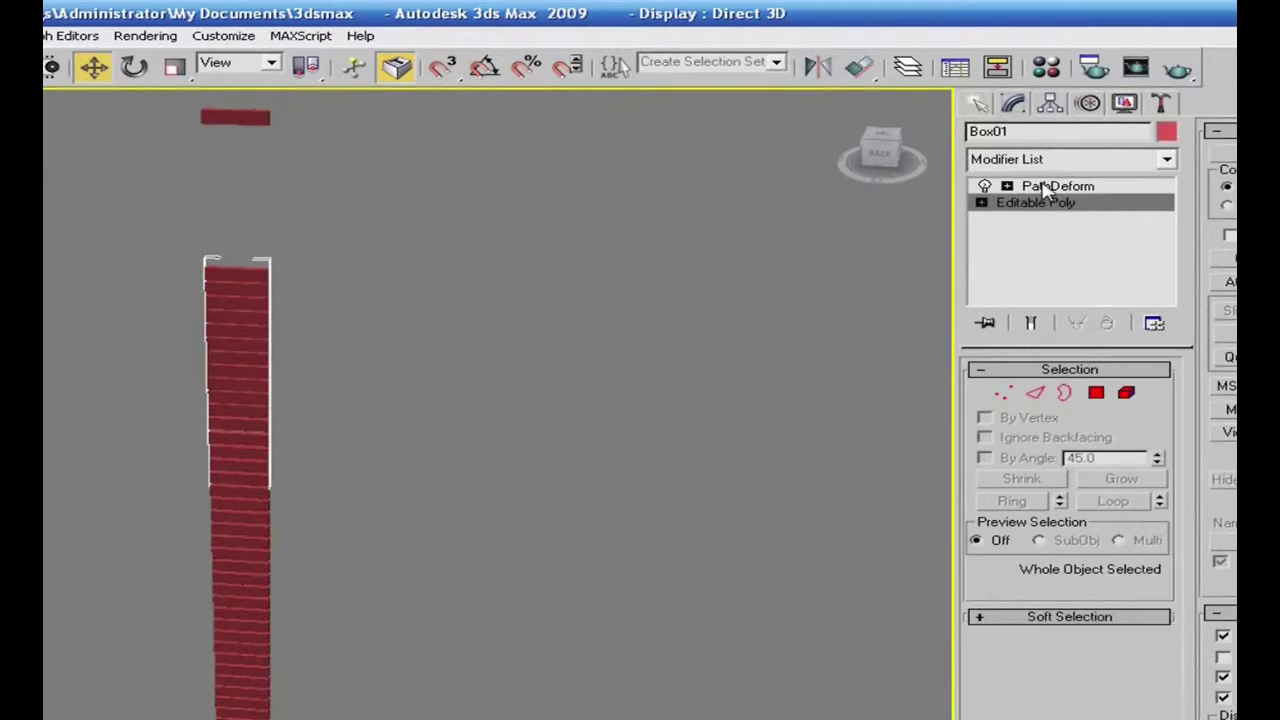
{"action": "left_click", "coordinate": [1045, 190]}
{"action": "scroll", "coordinate": [620, 371], "scroll_direction": "down", "scroll_amount": 4}
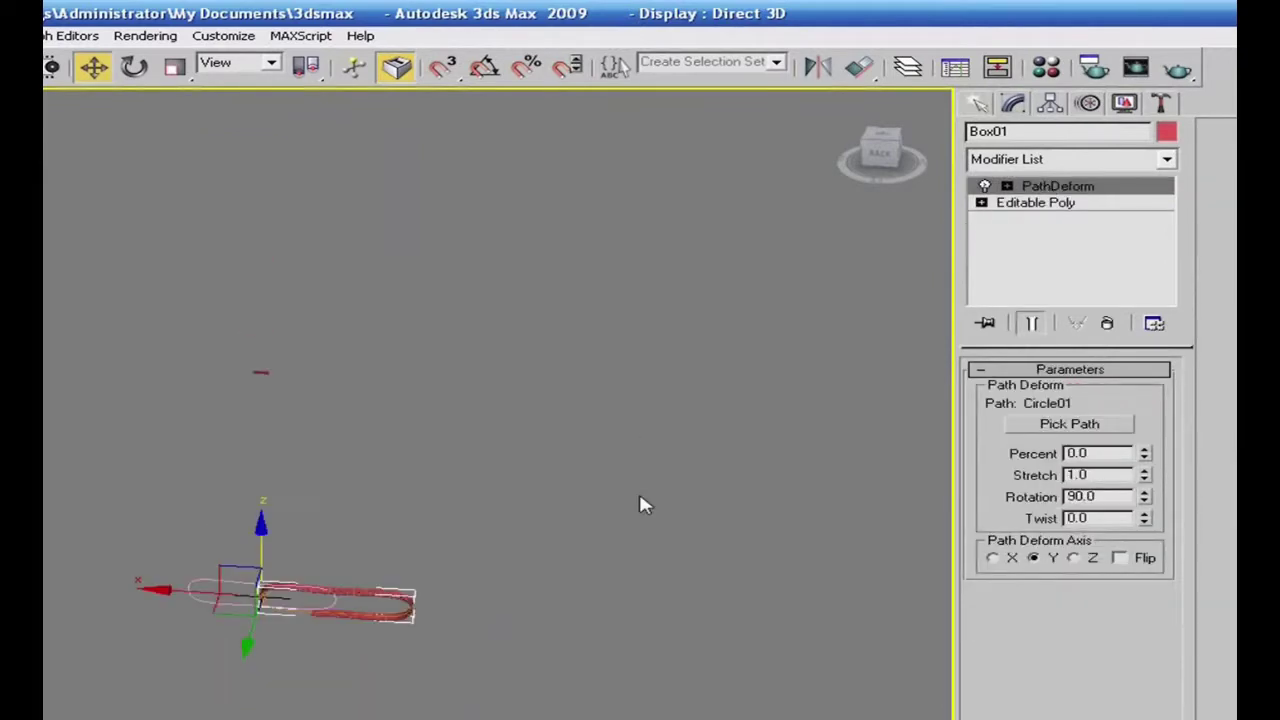
{"action": "middle_click_drag", "start_coordinate": [643, 478], "coordinate": [628, 426], "text": "alt"}
{"action": "scroll", "coordinate": [627, 424], "scroll_direction": "up", "scroll_amount": 3}
{"action": "middle_click_drag", "start_coordinate": [632, 549], "coordinate": [446, 667]}
{"action": "scroll", "coordinate": [605, 506], "scroll_direction": "up", "scroll_amount": 3}
{"action": "scroll", "coordinate": [605, 507], "scroll_direction": "down", "scroll_amount": 2}
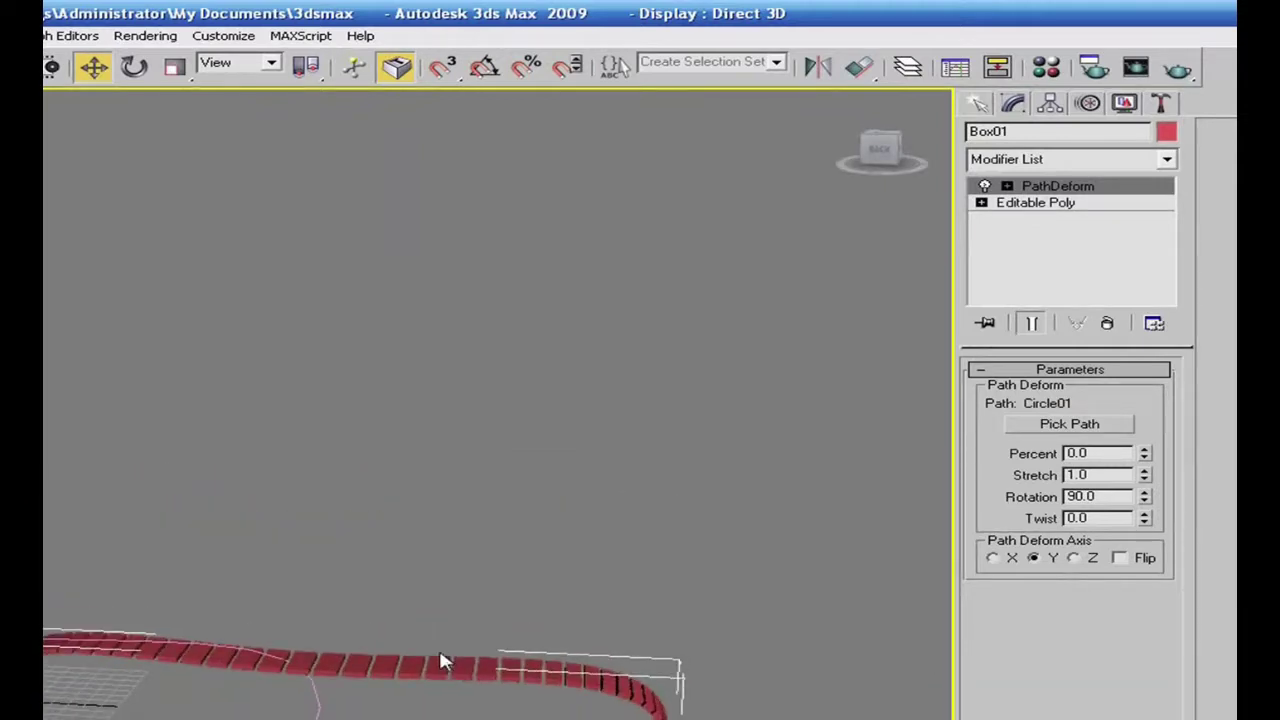
Clone the separate spare box above the loop downward as 10 closely spaced copies
{"action": "left_click", "coordinate": [1036, 206]}
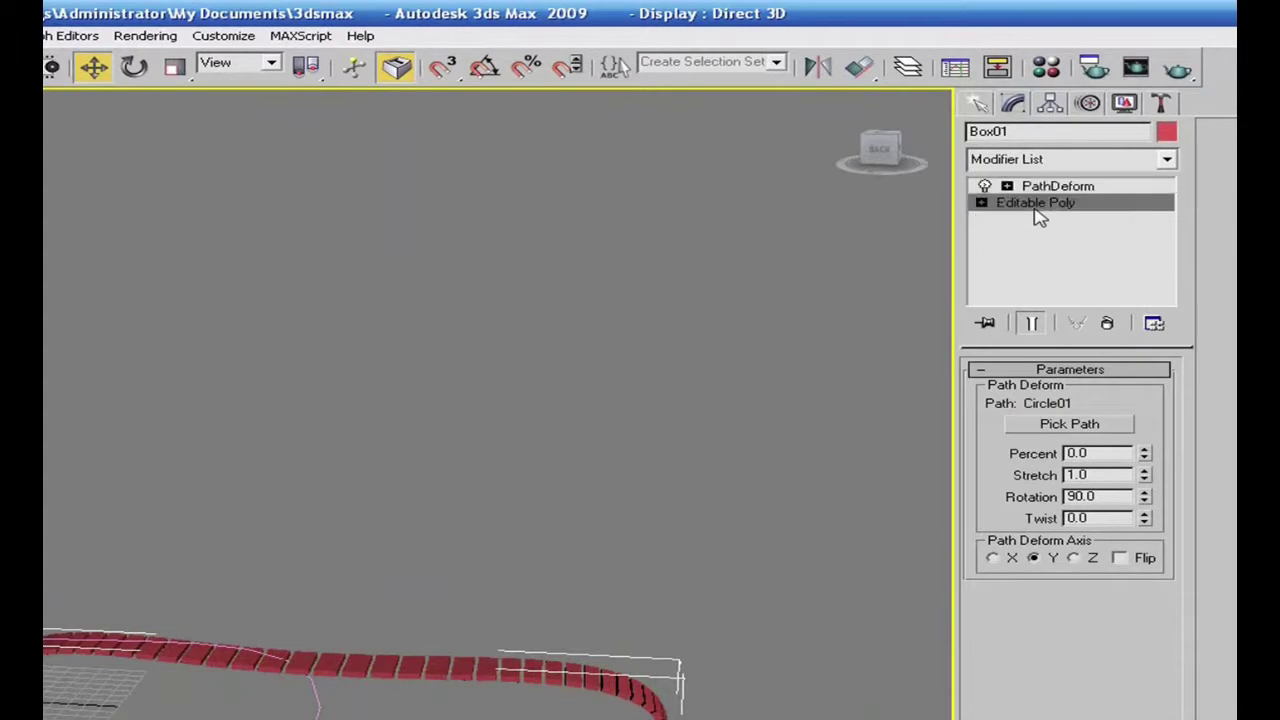
{"action": "scroll", "coordinate": [624, 377], "scroll_direction": "down", "scroll_amount": 3}
{"action": "middle_click_drag", "start_coordinate": [600, 389], "coordinate": [613, 430]}
{"action": "scroll", "coordinate": [613, 430], "scroll_direction": "up", "scroll_amount": 2}
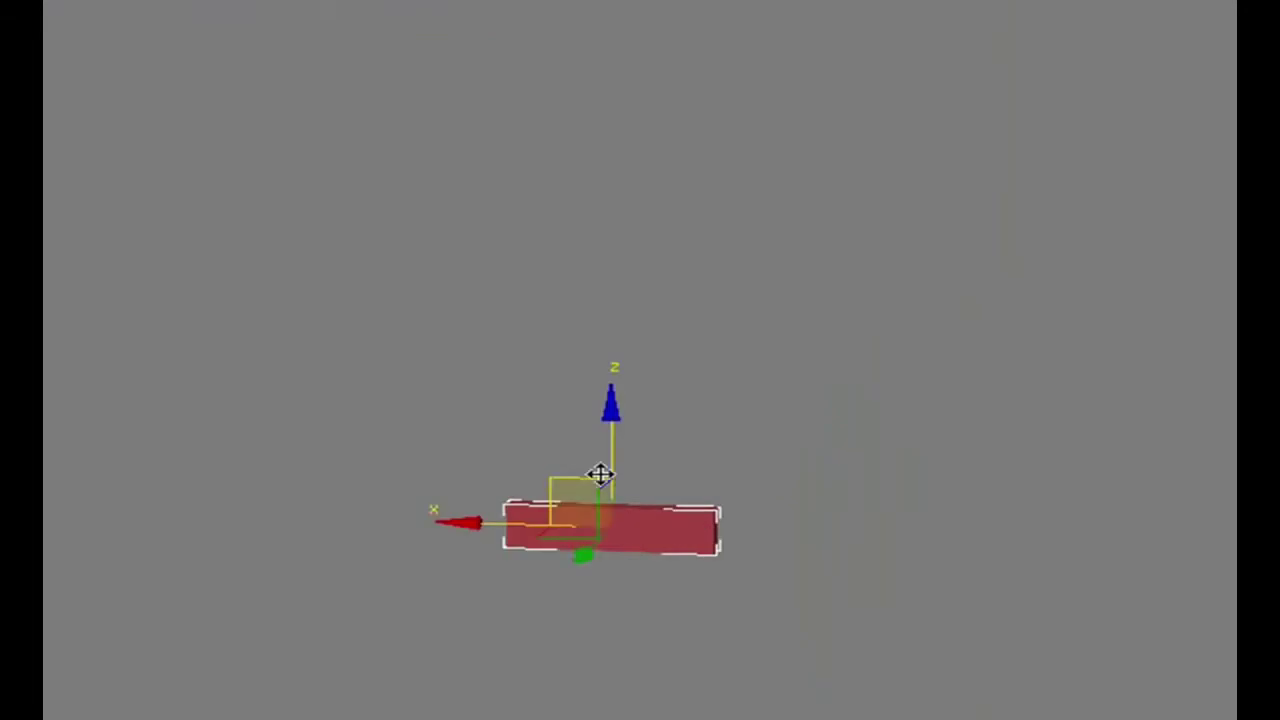
{"action": "left_click_drag", "start_coordinate": [609, 437], "coordinate": [609, 520], "text": "shift"}
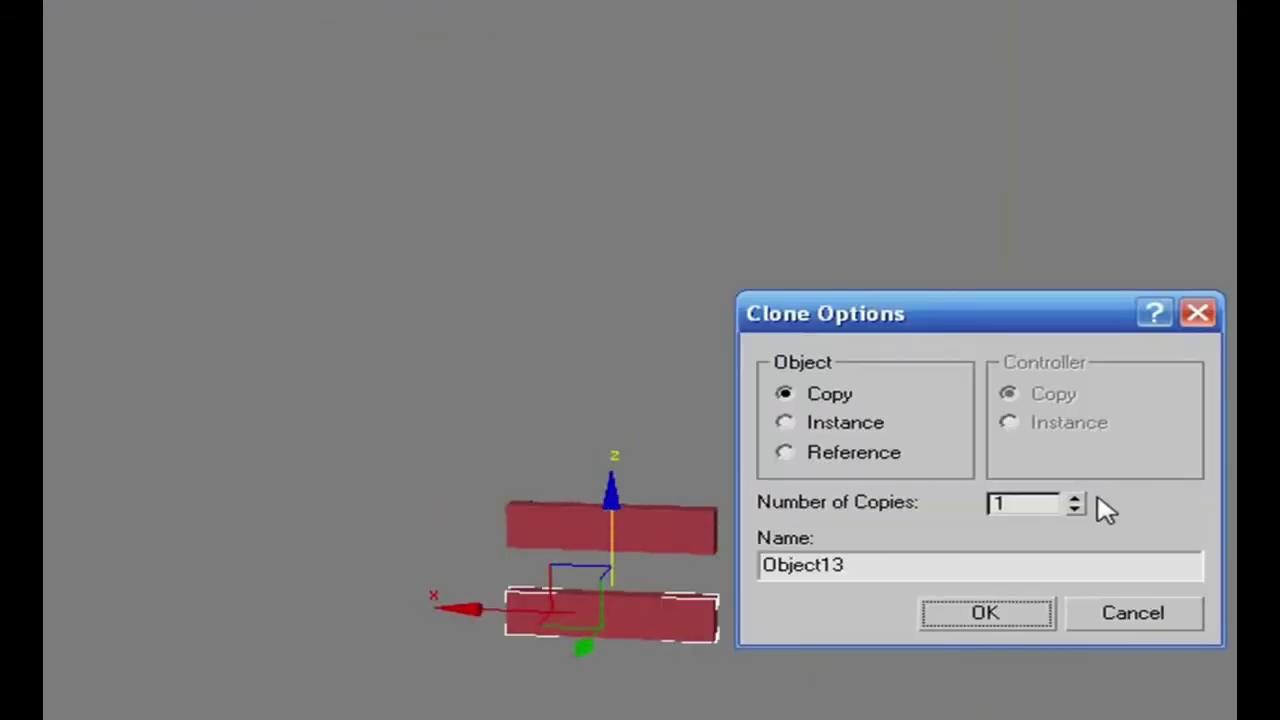
{"action": "left_click", "coordinate": [1130, 615]}
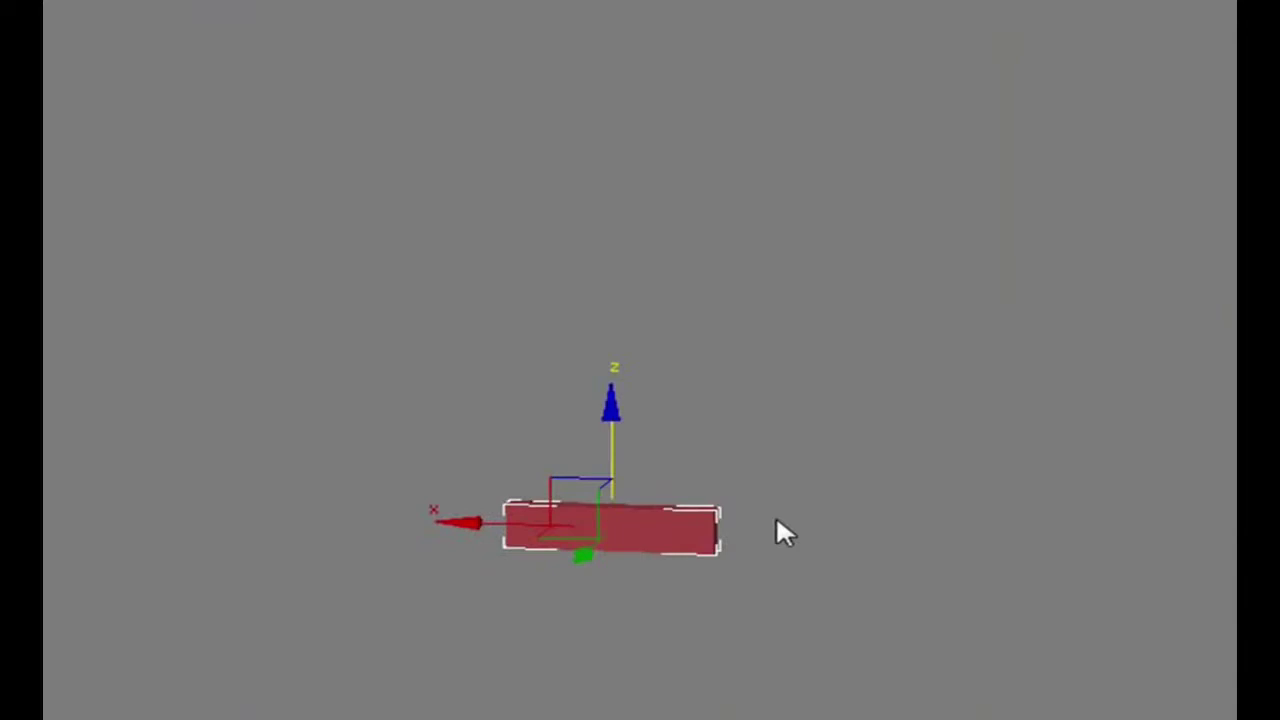
{"action": "left_click_drag", "start_coordinate": [611, 413], "coordinate": [592, 463], "text": "shift"}
{"action": "left_click", "coordinate": [1077, 499]}
{"action": "left_click", "coordinate": [1077, 499]}
{"action": "left_click", "coordinate": [1077, 499]}
{"action": "left_click", "coordinate": [1077, 499]}
{"action": "left_click", "coordinate": [1075, 498]}
{"action": "left_click", "coordinate": [1075, 498]}
{"action": "left_click", "coordinate": [1075, 498]}
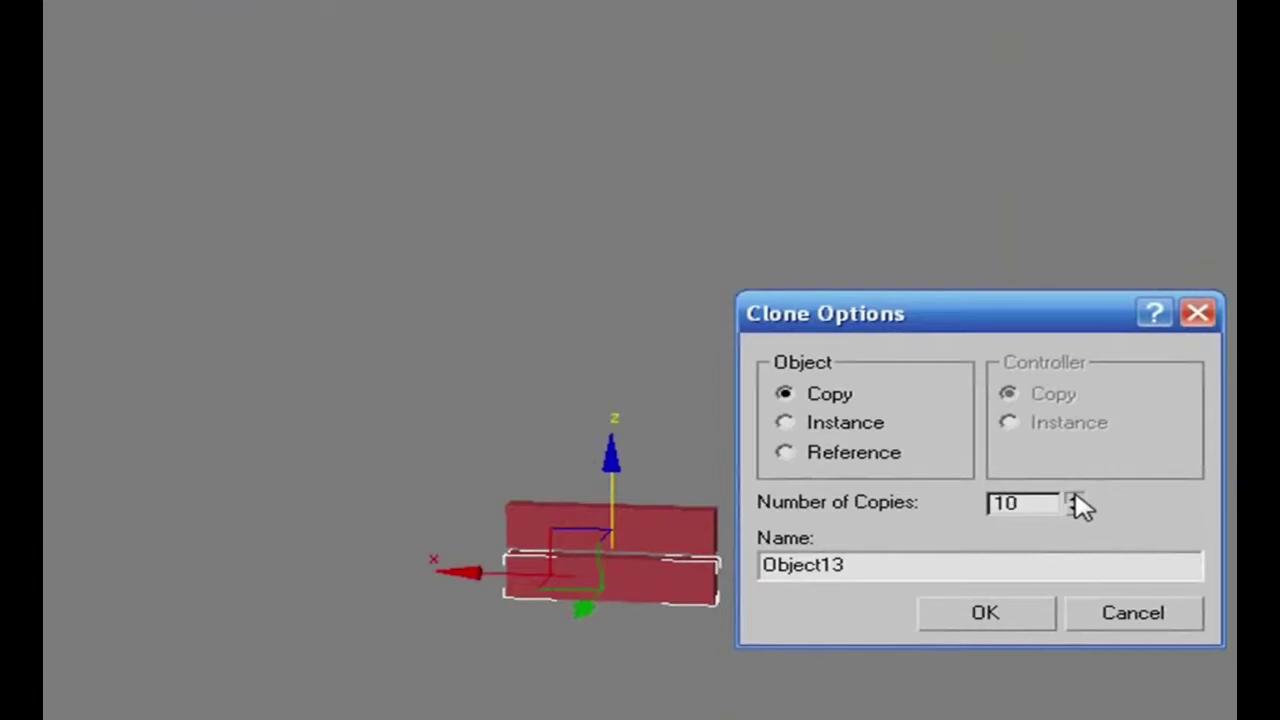
{"action": "left_click", "coordinate": [1000, 618]}
Select the deformed box chain and turn off its PathDeform modifier
{"action": "middle_click_drag", "start_coordinate": [1028, 620], "coordinate": [1028, 568]}
{"action": "scroll", "coordinate": [1028, 568], "scroll_direction": "down", "scroll_amount": 5}
{"action": "scroll", "coordinate": [1027, 572], "scroll_direction": "down", "scroll_amount": 2}
{"action": "scroll", "coordinate": [1027, 572], "scroll_direction": "up", "scroll_amount": 5}
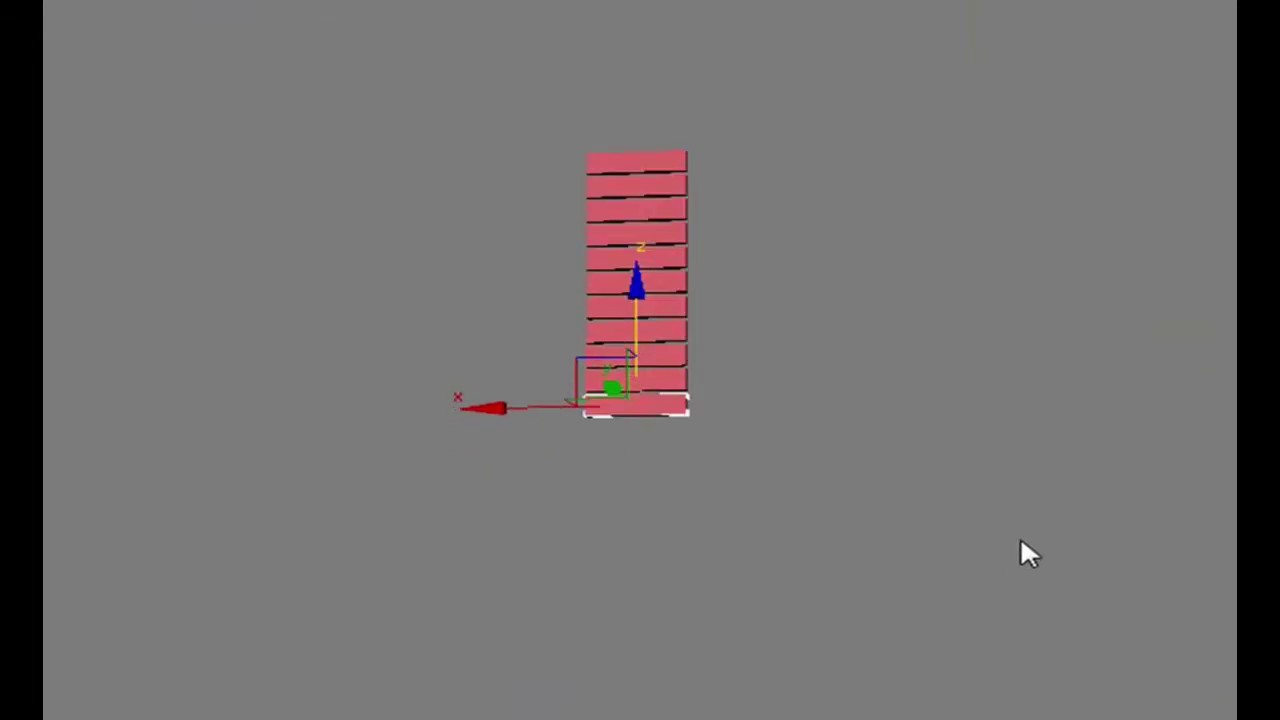
{"action": "left_click", "coordinate": [1100, 572]}
{"action": "scroll", "coordinate": [1100, 572], "scroll_direction": "up", "scroll_amount": 3}
{"action": "scroll", "coordinate": [1100, 572], "scroll_direction": "down", "scroll_amount": 3}
{"action": "middle_click_drag", "start_coordinate": [1100, 574], "coordinate": [1098, 591]}
{"action": "scroll", "coordinate": [1098, 591], "scroll_direction": "down", "scroll_amount": 5}
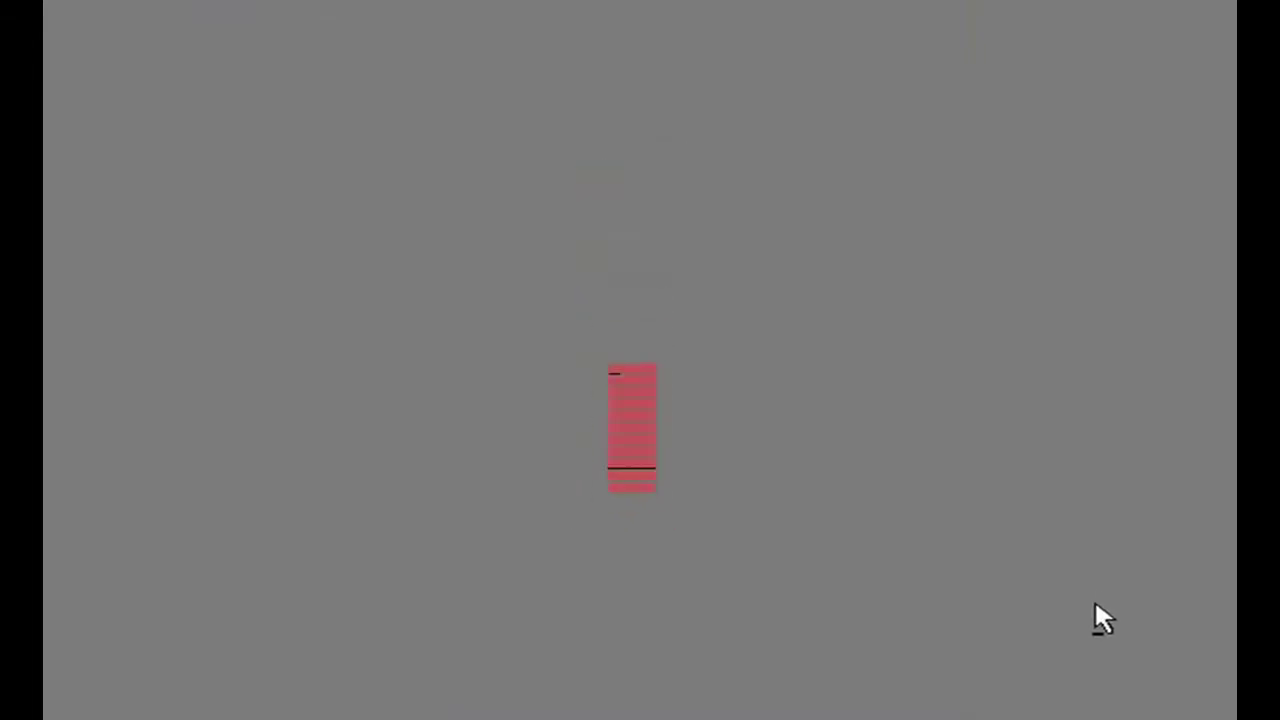
{"action": "scroll", "coordinate": [1093, 604], "scroll_direction": "down", "scroll_amount": 3}
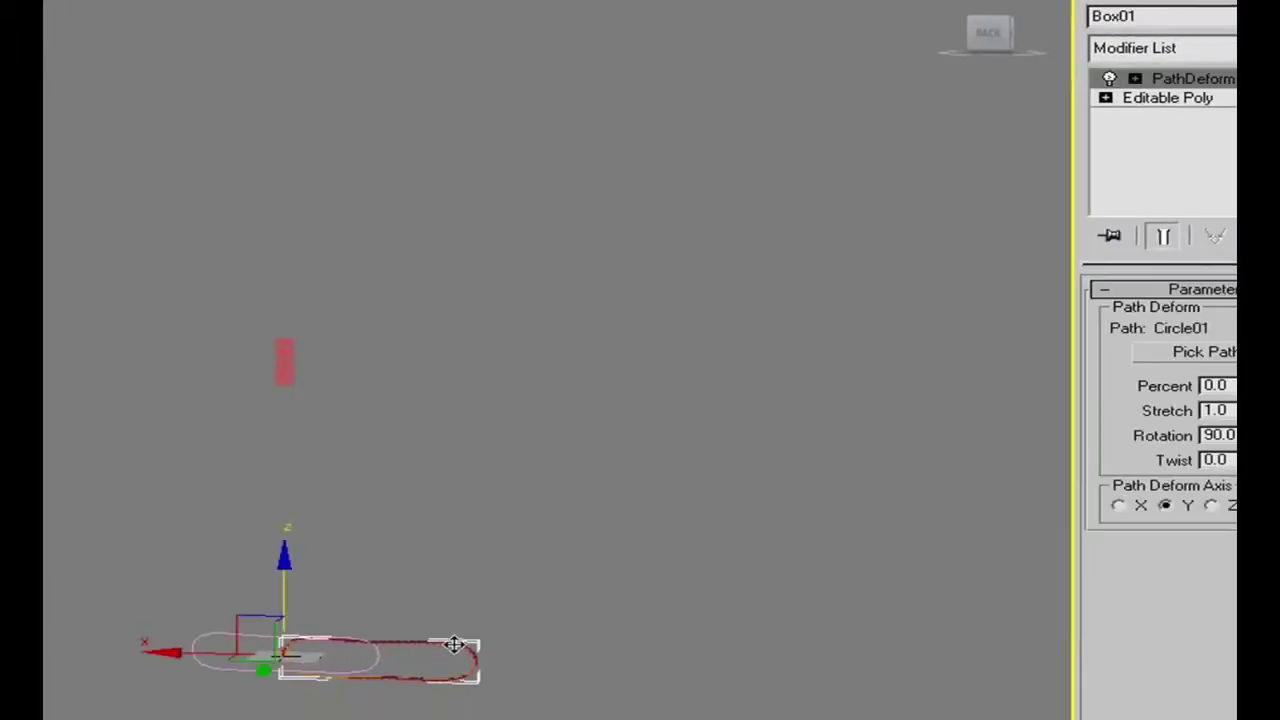
{"action": "left_click", "coordinate": [1110, 80]}
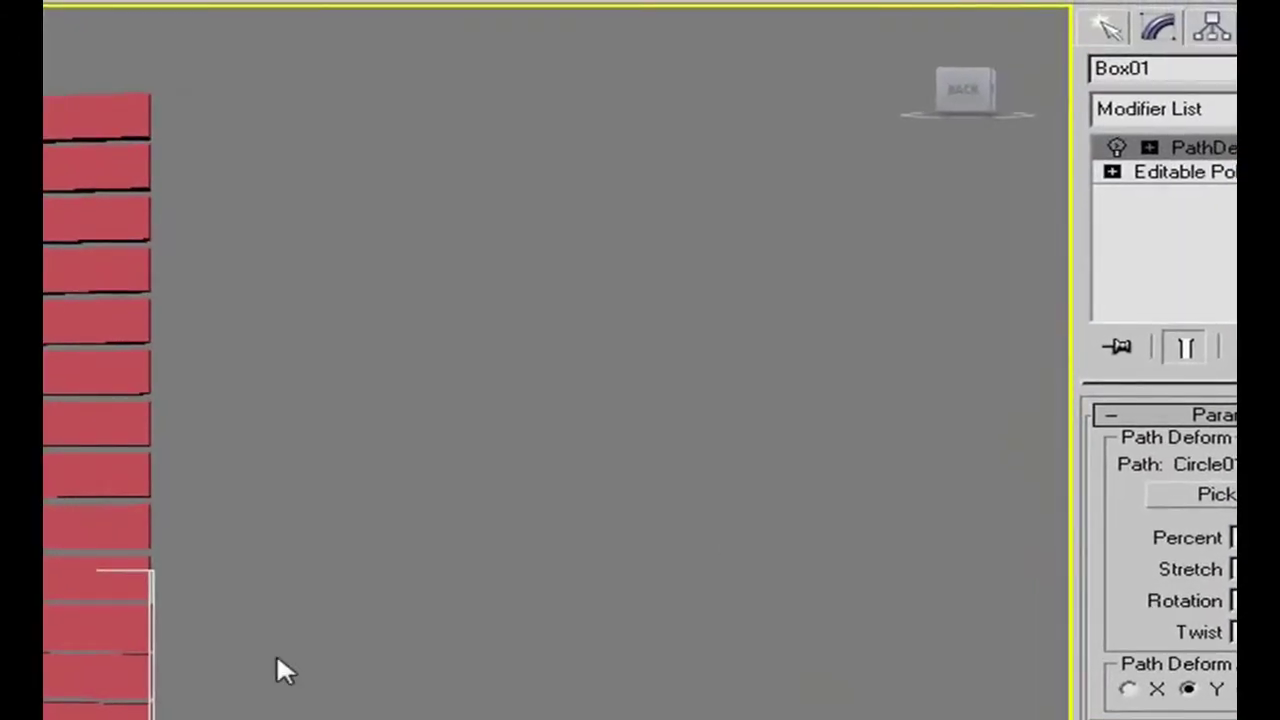
Check where the new copies meet the straight chain by trying to shift two boxes at the junction sideways
{"action": "scroll", "coordinate": [292, 624], "scroll_direction": "down", "scroll_amount": 2}
{"action": "key", "text": "shift+f"}
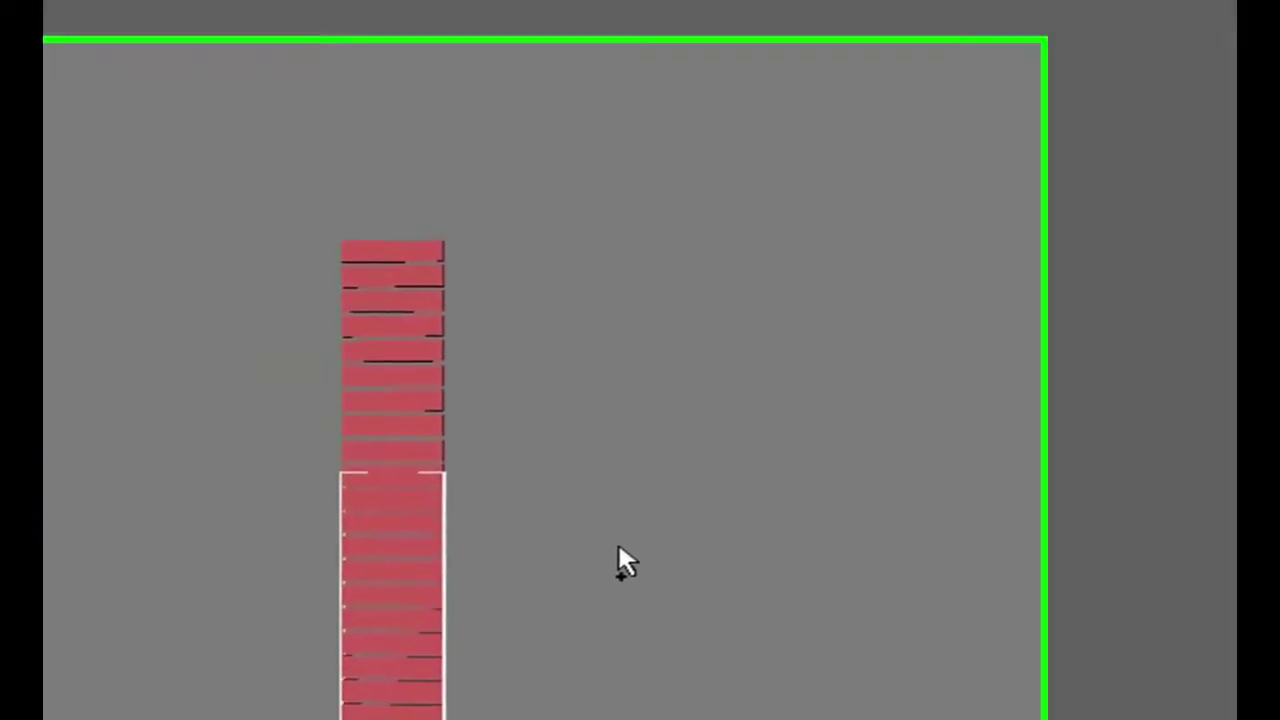
{"action": "scroll", "coordinate": [618, 546], "scroll_direction": "up", "scroll_amount": 4}
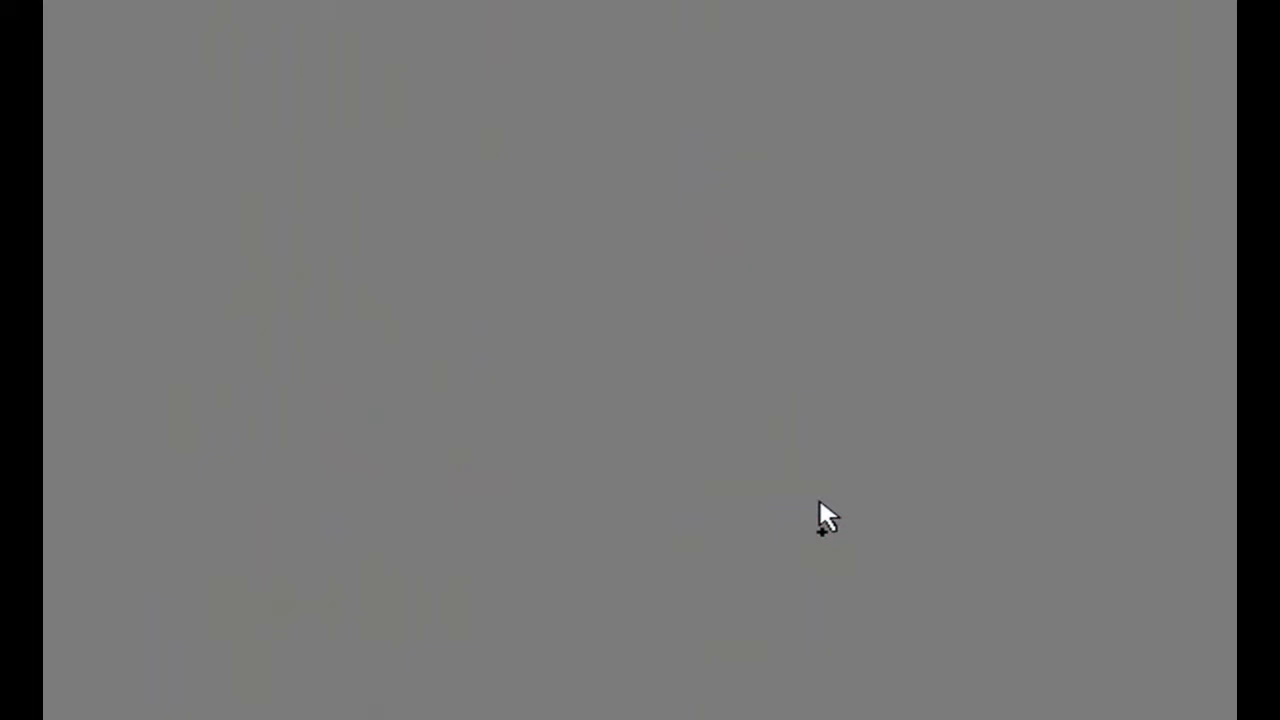
{"action": "scroll", "coordinate": [819, 501], "scroll_direction": "down", "scroll_amount": 4, "text": "ctrl"}
{"action": "scroll", "coordinate": [959, 613], "scroll_direction": "up", "scroll_amount": 3, "text": "alt"}
{"action": "scroll", "coordinate": [979, 613], "scroll_direction": "down", "scroll_amount": 3, "text": "alt"}
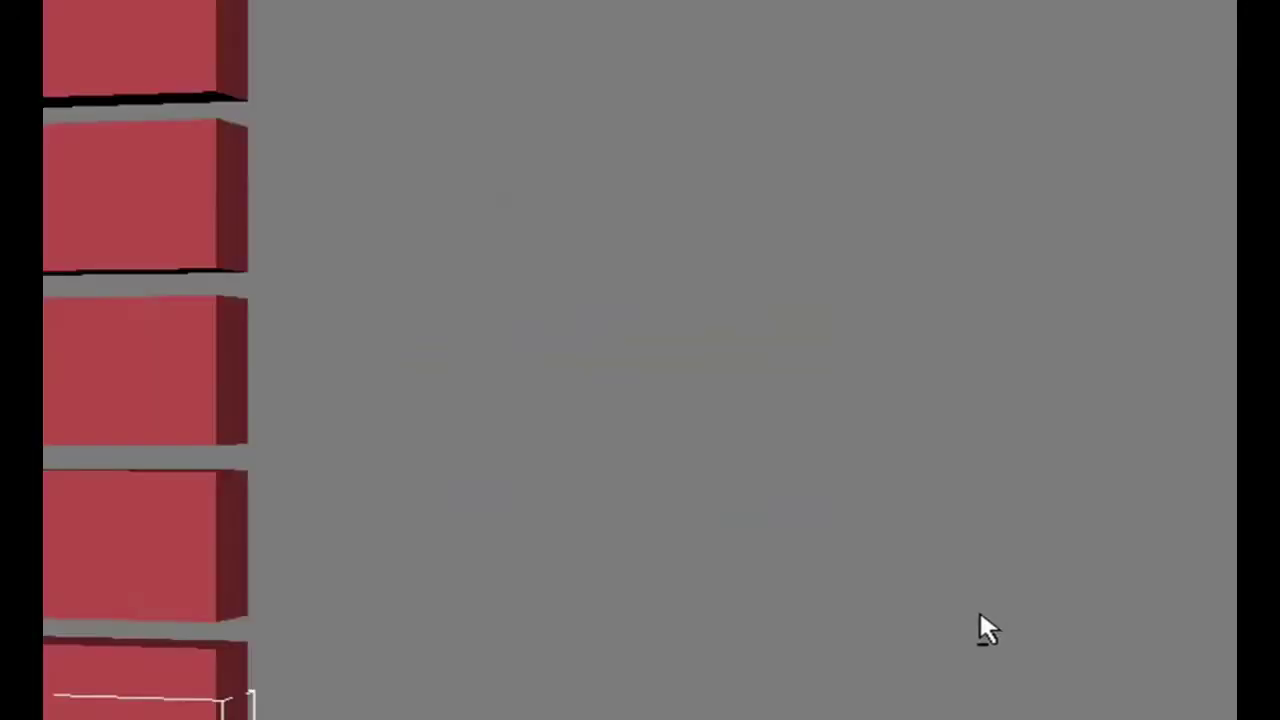
{"action": "middle_click_drag", "start_coordinate": [979, 613], "coordinate": [997, 613]}
{"action": "key", "text": "shift+f"}
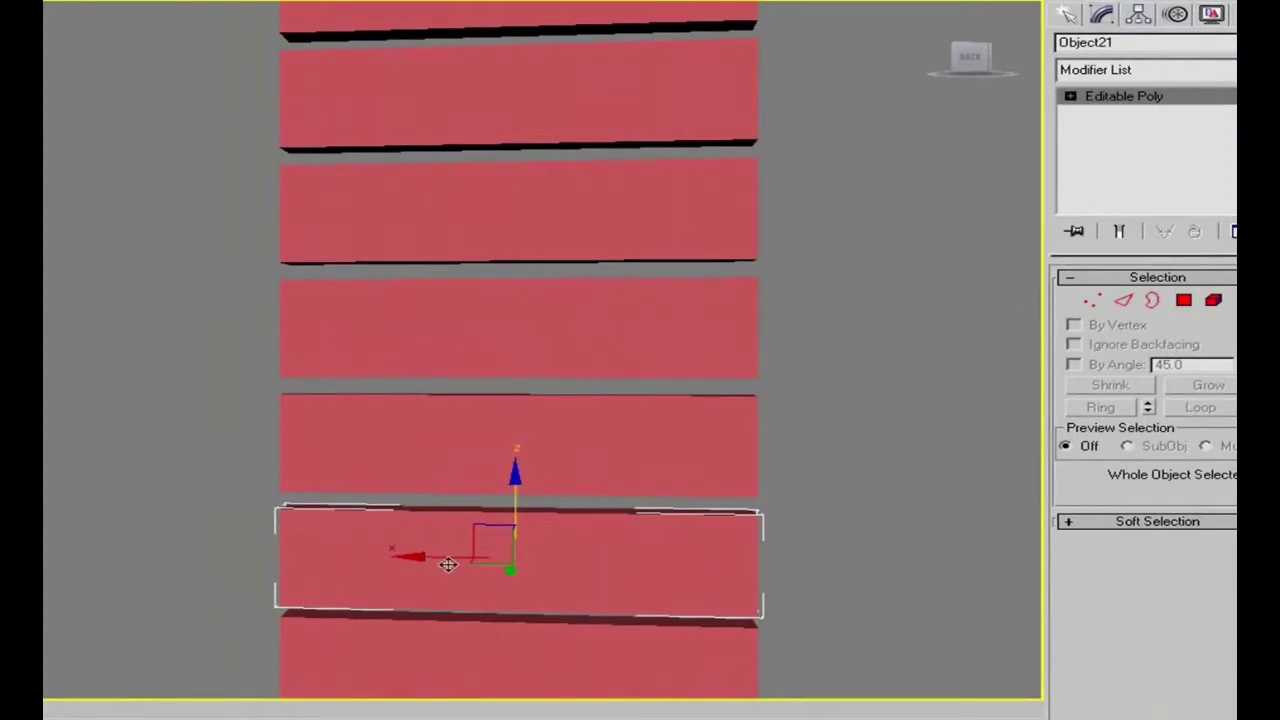
{"action": "left_click_drag", "start_coordinate": [410, 556], "coordinate": [124, 525]}
{"action": "right_click", "coordinate": [124, 525]}
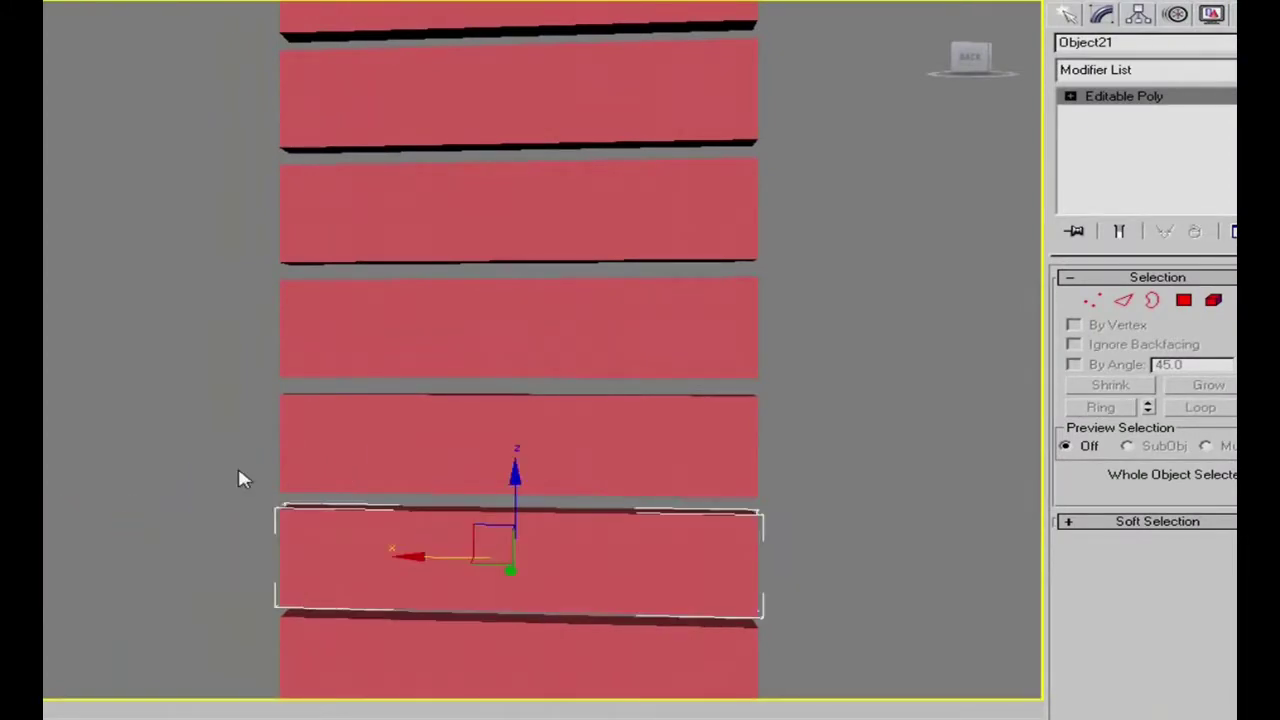
{"action": "left_click", "coordinate": [339, 451]}
{"action": "left_click_drag", "start_coordinate": [400, 440], "coordinate": [206, 437]}
{"action": "right_click", "coordinate": [206, 437]}
Select the lowest new copy and attach the copies above it, up to the second box from the top
{"action": "left_click", "coordinate": [488, 651]}
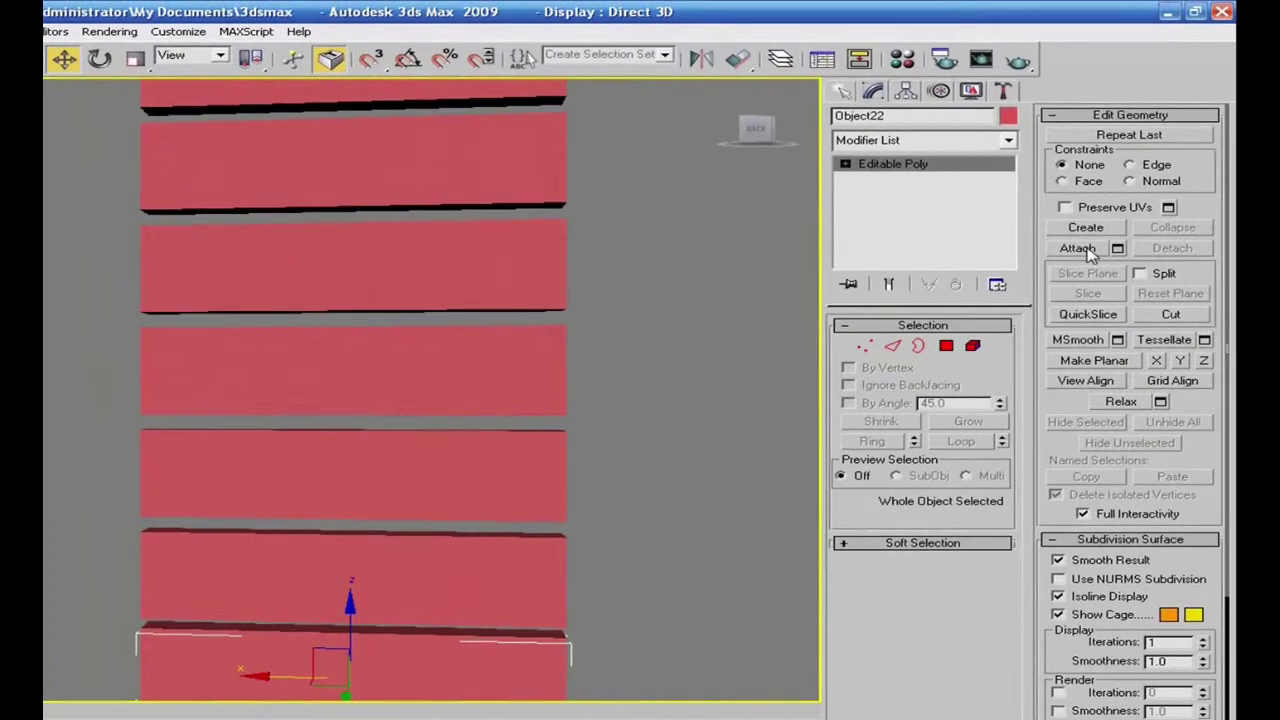
{"action": "left_click", "coordinate": [1078, 248]}
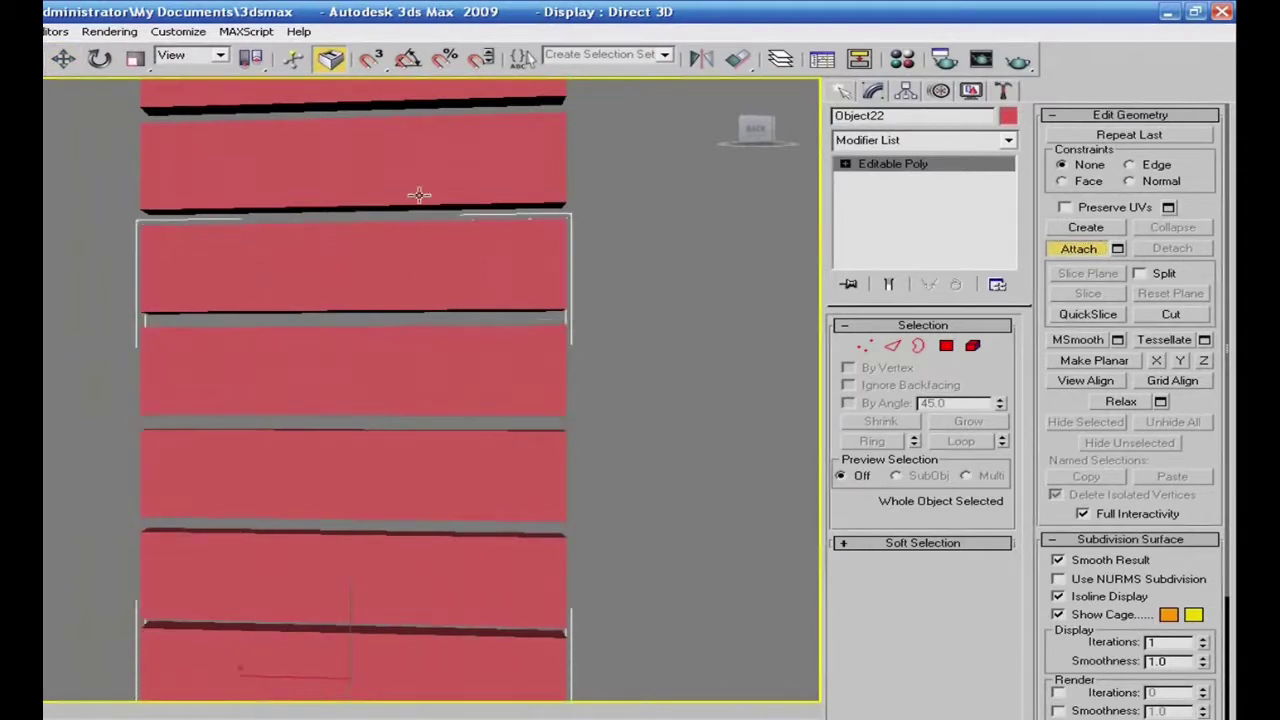
{"action": "scroll", "coordinate": [650, 425], "scroll_direction": "down", "scroll_amount": 5}
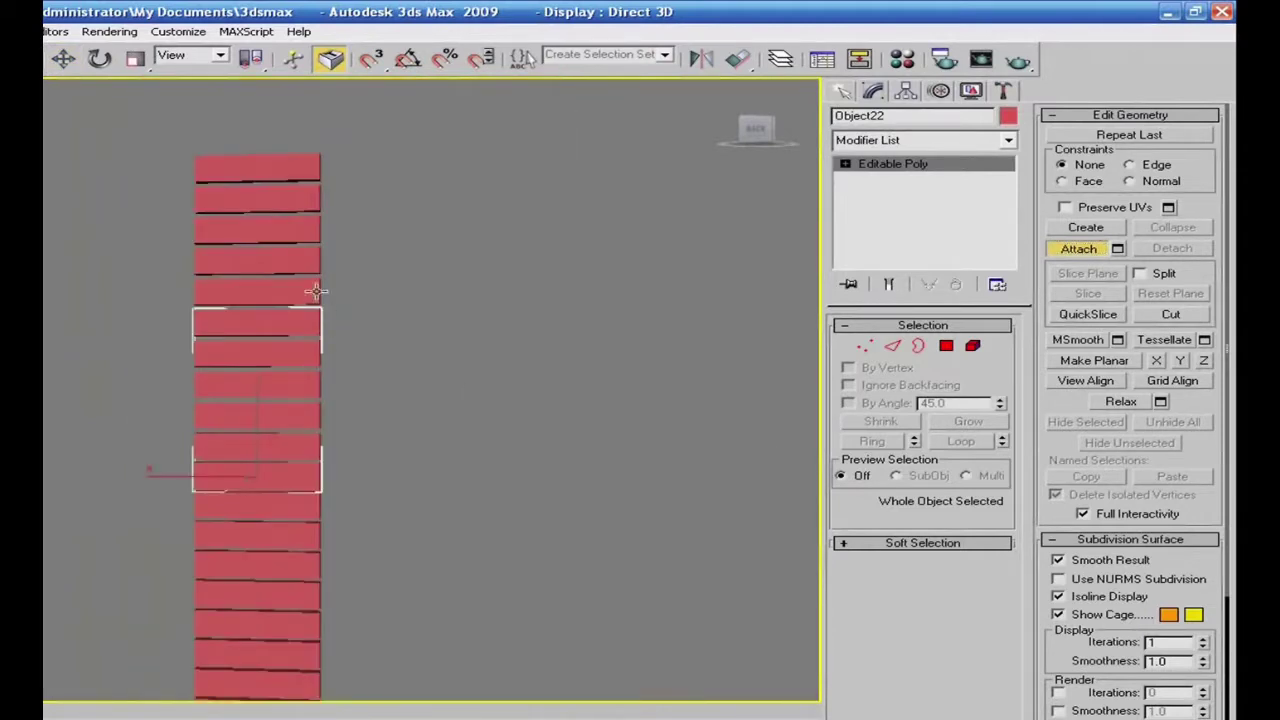
{"action": "left_click", "coordinate": [264, 198]}
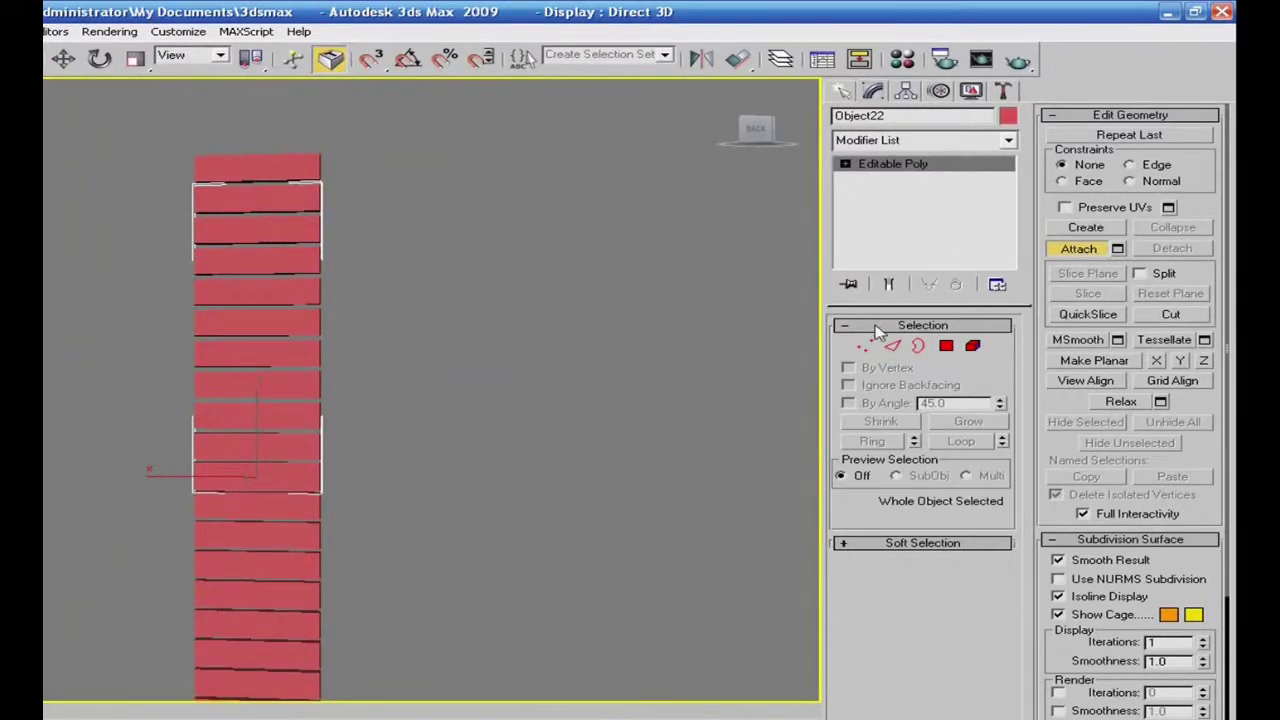
Select the straight box chain and attach the joined block of new copies above it at its Editable Poly level
{"action": "left_click", "coordinate": [1075, 249]}
{"action": "key", "text": "w"}
{"action": "left_click", "coordinate": [391, 489]}
{"action": "left_click", "coordinate": [277, 531]}
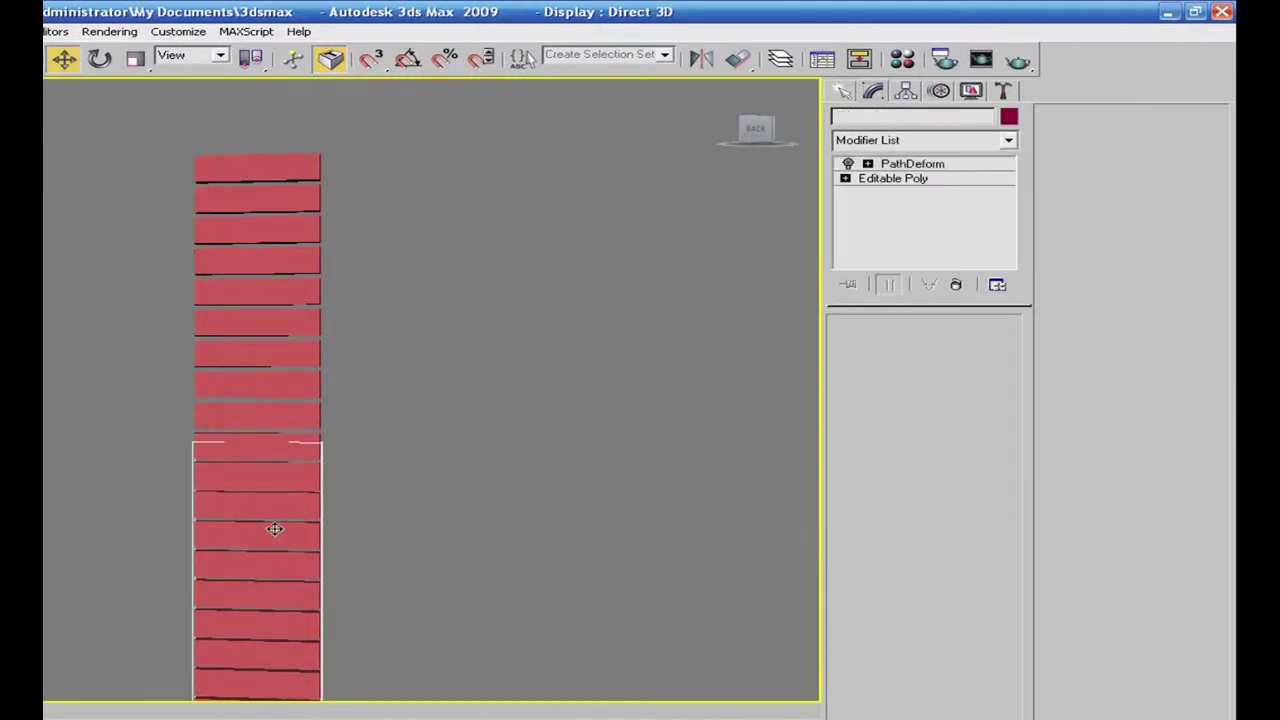
{"action": "left_click", "coordinate": [893, 178]}
{"action": "left_click", "coordinate": [1090, 249]}
{"action": "left_click", "coordinate": [256, 421]}
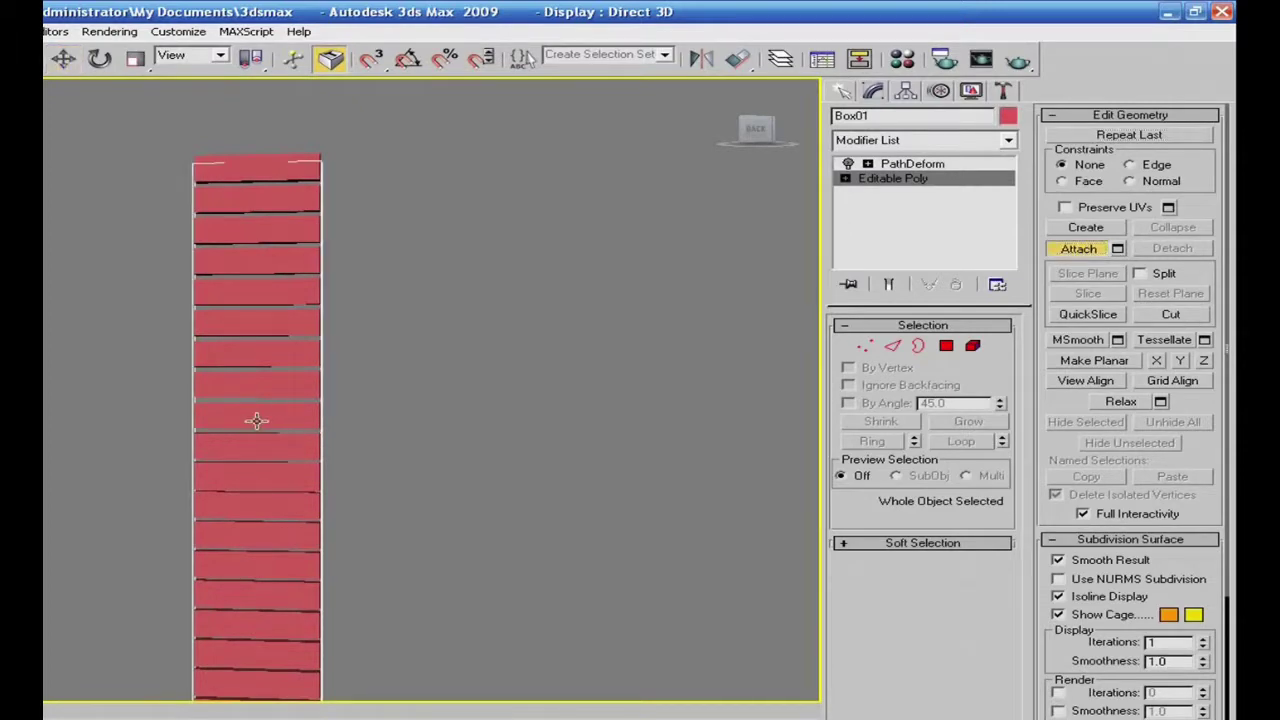
{"action": "left_click", "coordinate": [1080, 249]}
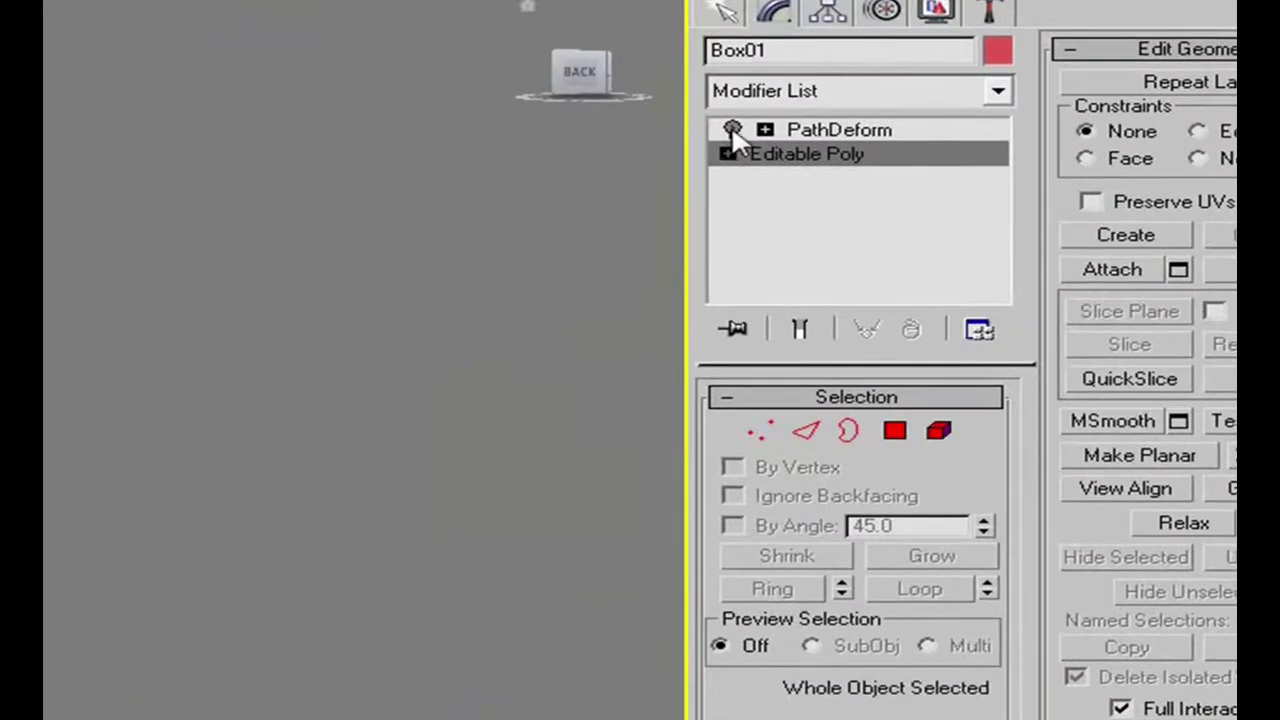
Check how the lengthened chain wraps the loop with PathDeform on, and examine the top of the straight chain with it off
{"action": "left_click", "coordinate": [829, 130]}
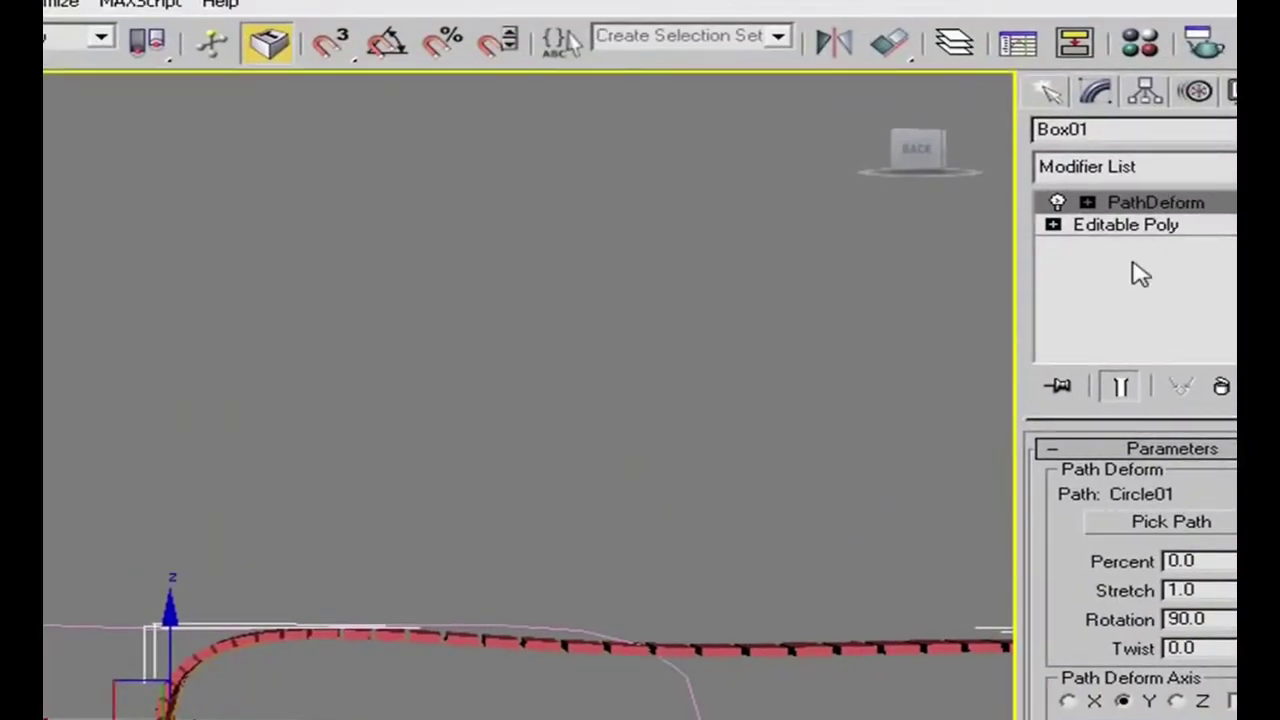
{"action": "left_click", "coordinate": [1129, 234]}
{"action": "scroll", "coordinate": [703, 482], "scroll_direction": "down", "scroll_amount": 4}
{"action": "middle_click_drag", "start_coordinate": [703, 482], "coordinate": [671, 606]}
{"action": "scroll", "coordinate": [689, 573], "scroll_direction": "up", "scroll_amount": 3}
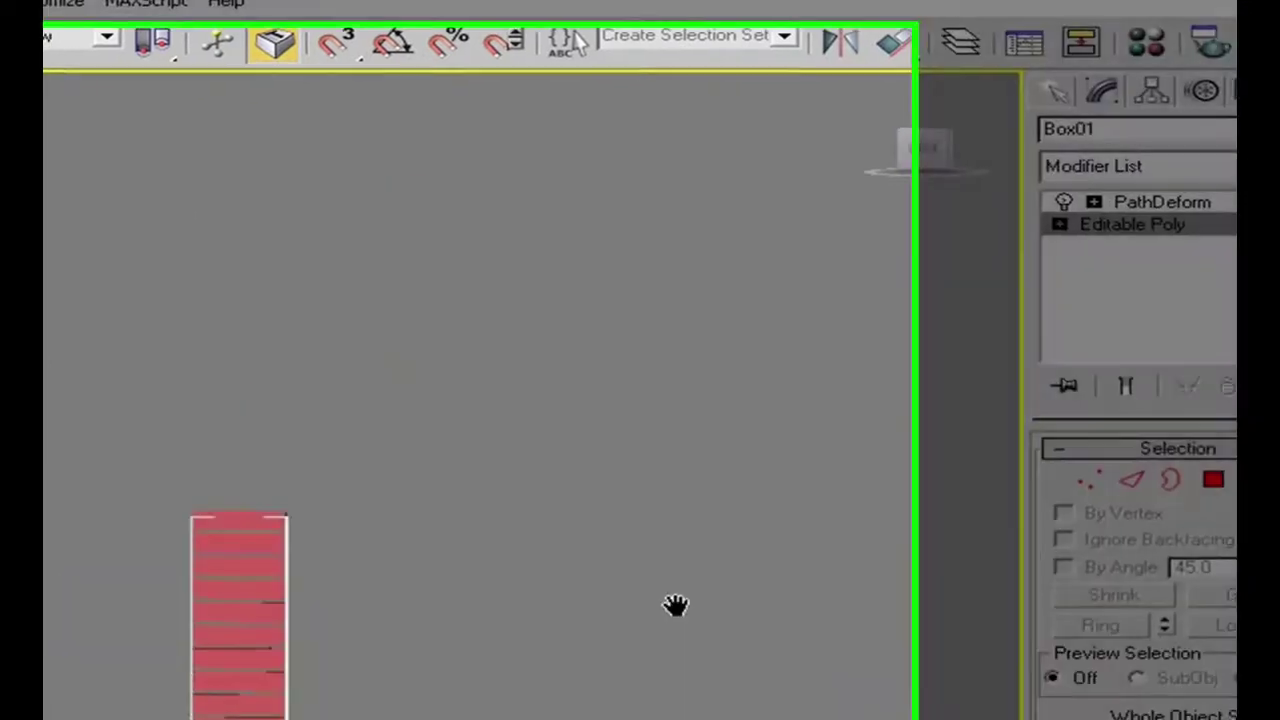
{"action": "scroll", "coordinate": [670, 605], "scroll_direction": "up", "scroll_amount": 2}
{"action": "scroll", "coordinate": [908, 602], "scroll_direction": "up", "scroll_amount": 5}
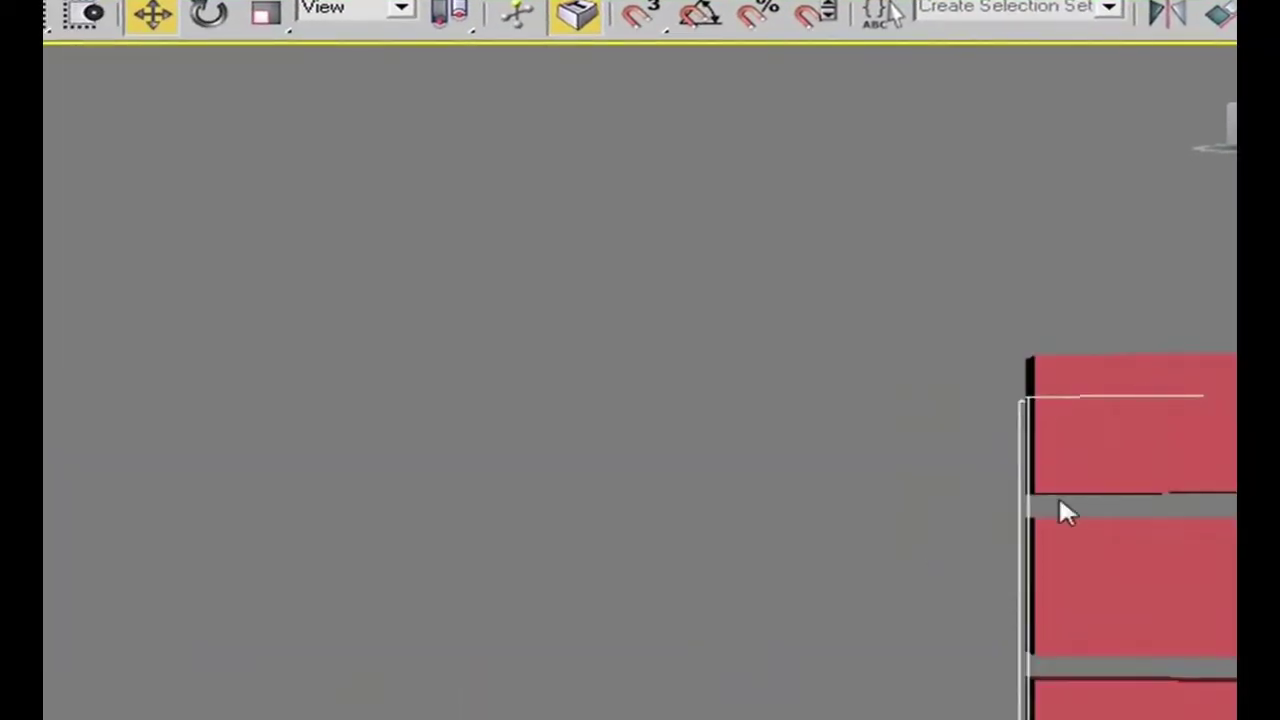
Clone the remaining separate box above the loop upward as a column of closely spaced copies
{"action": "scroll", "coordinate": [1058, 496], "scroll_direction": "down", "scroll_amount": 5}
{"action": "left_click", "coordinate": [744, 494]}
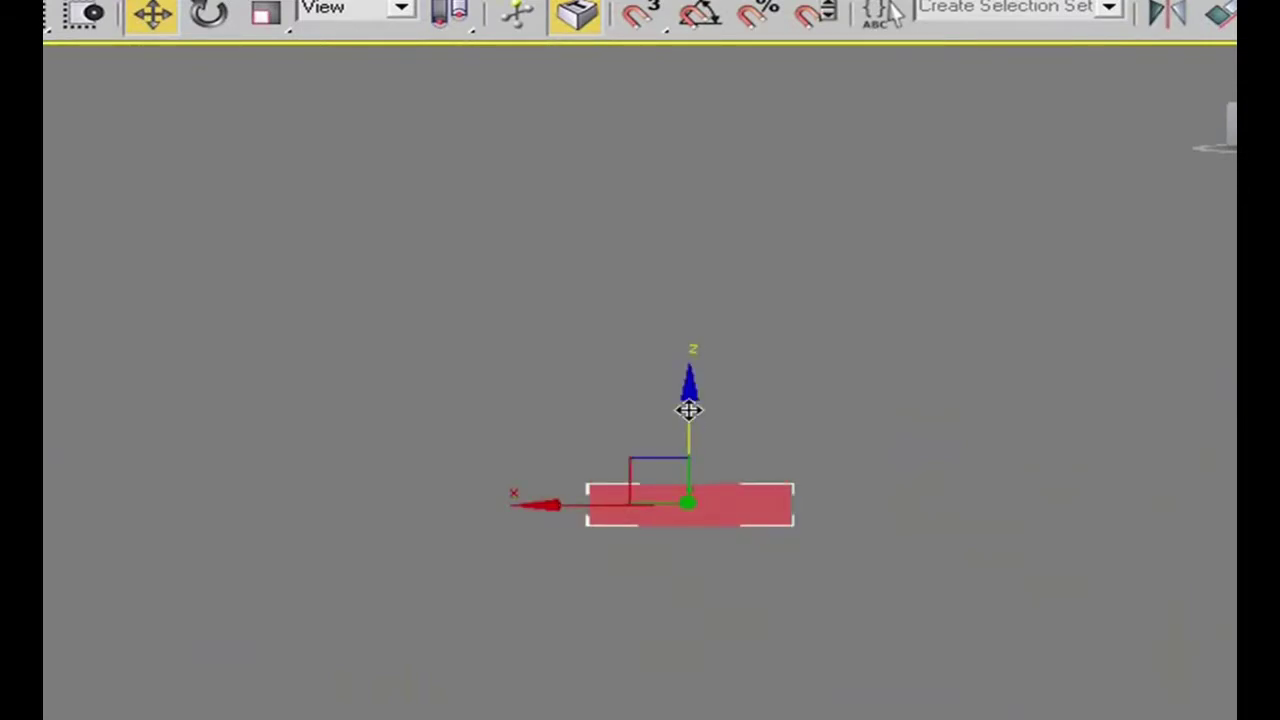
{"action": "left_click_drag", "start_coordinate": [689, 409], "coordinate": [688, 350], "text": "shift"}
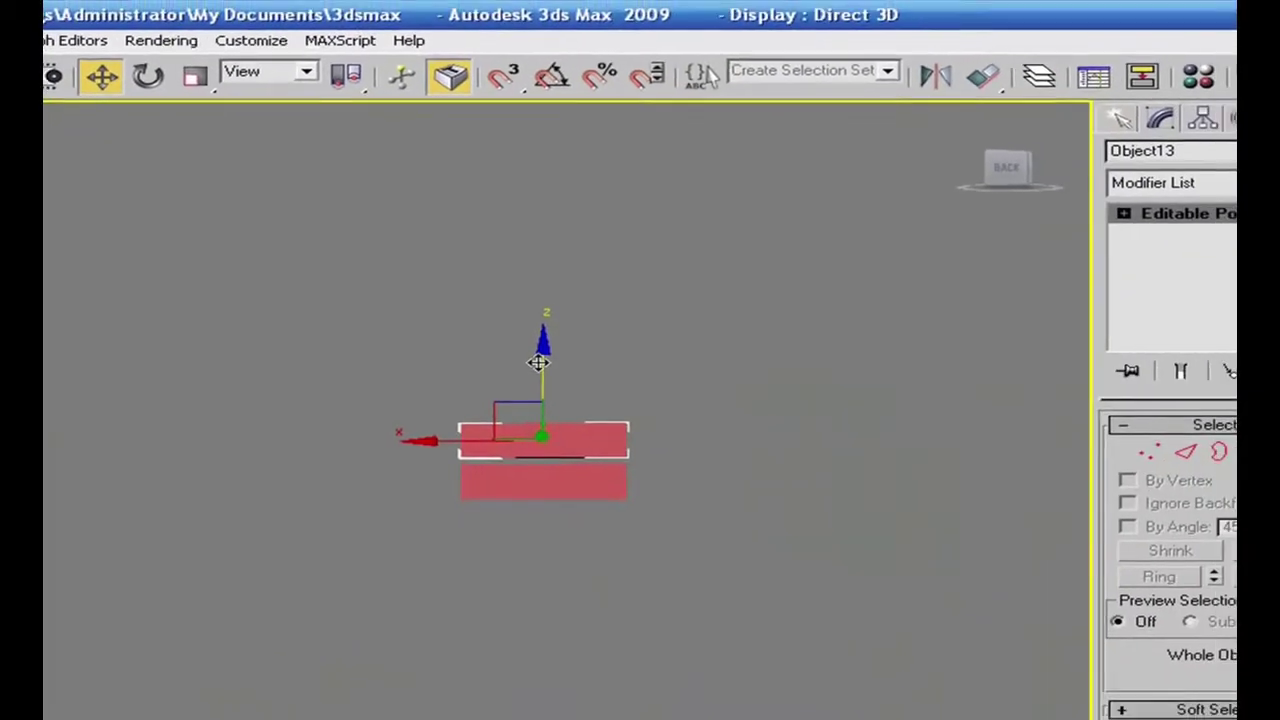
{"action": "left_click_drag", "start_coordinate": [538, 362], "coordinate": [540, 364], "text": "shift"}
{"action": "left_click", "coordinate": [646, 537]}
{"action": "left_click", "coordinate": [575, 628]}
{"action": "left_click", "coordinate": [606, 195]}
{"action": "left_click_drag", "start_coordinate": [543, 133], "coordinate": [551, 28]}
Select the chain wrapped around the loop and turn off its PathDeform modifier
{"action": "left_click", "coordinate": [850, 567]}
{"action": "scroll", "coordinate": [845, 572], "scroll_direction": "down", "scroll_amount": 8}
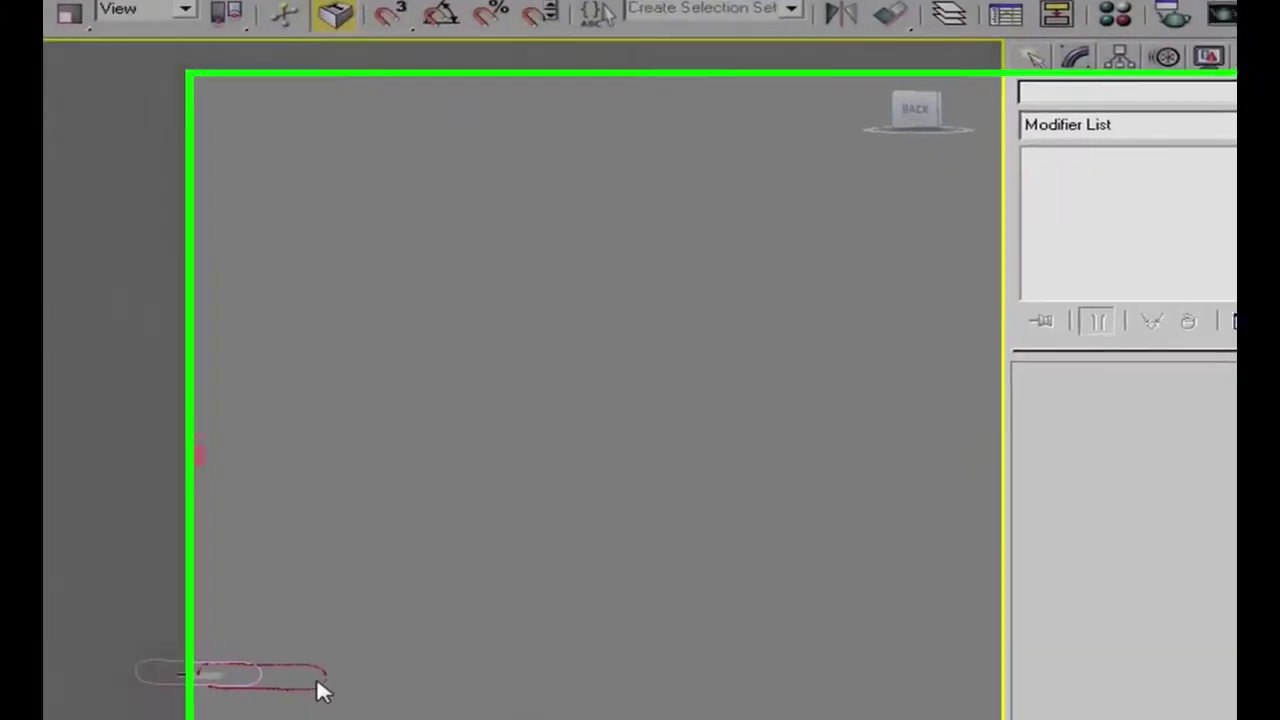
{"action": "left_click", "coordinate": [434, 717]}
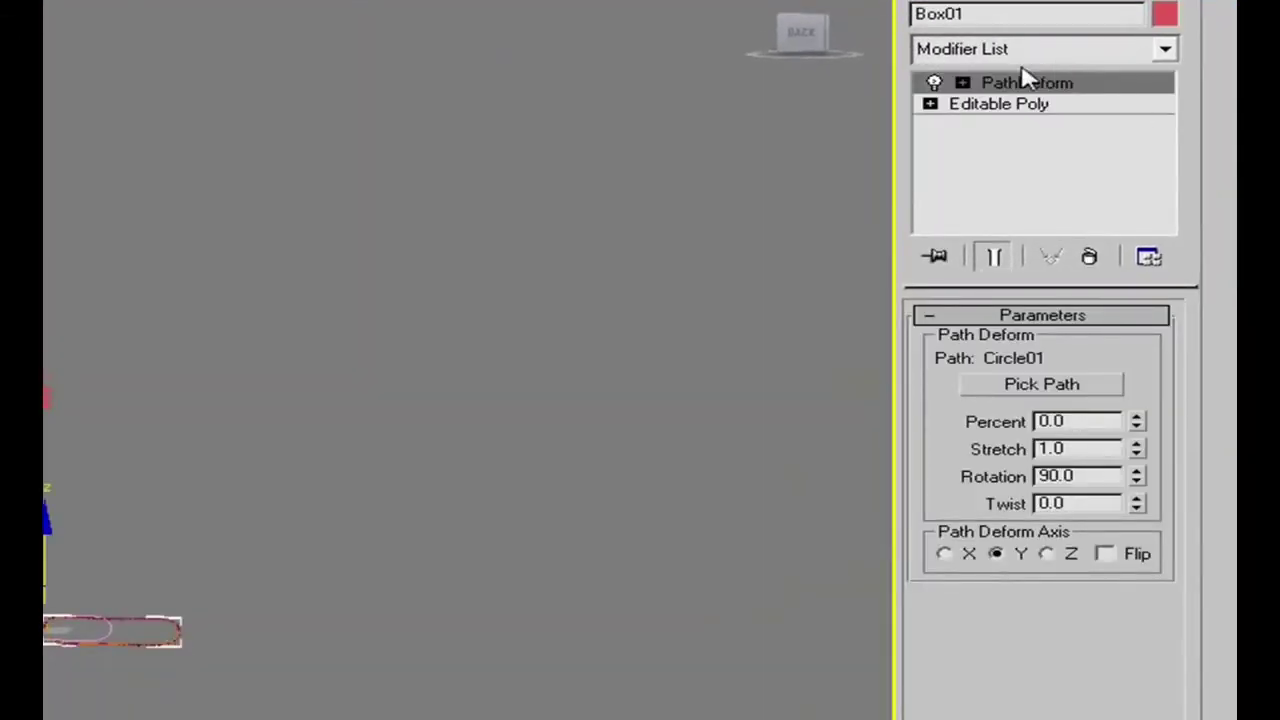
{"action": "left_click", "coordinate": [934, 83]}
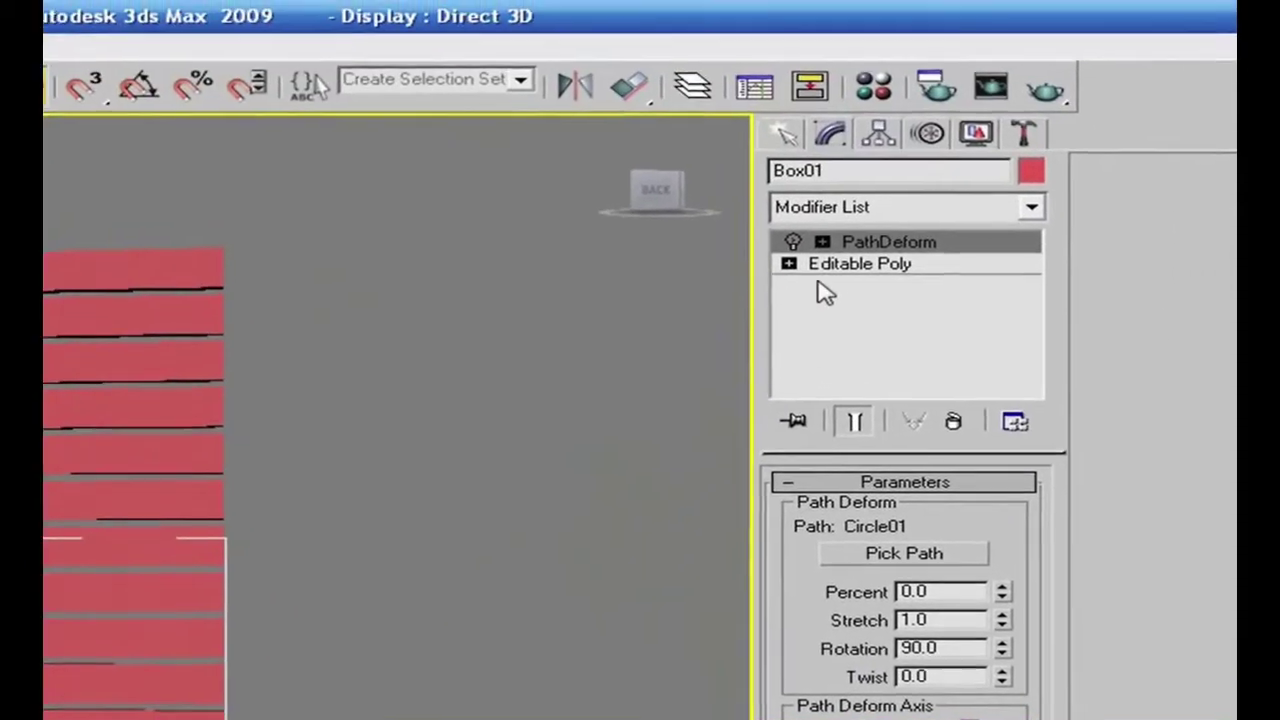
Attach the new boxes to the top of the straight chain and turn its PathDeform modifier back on
{"action": "left_click", "coordinate": [831, 266]}
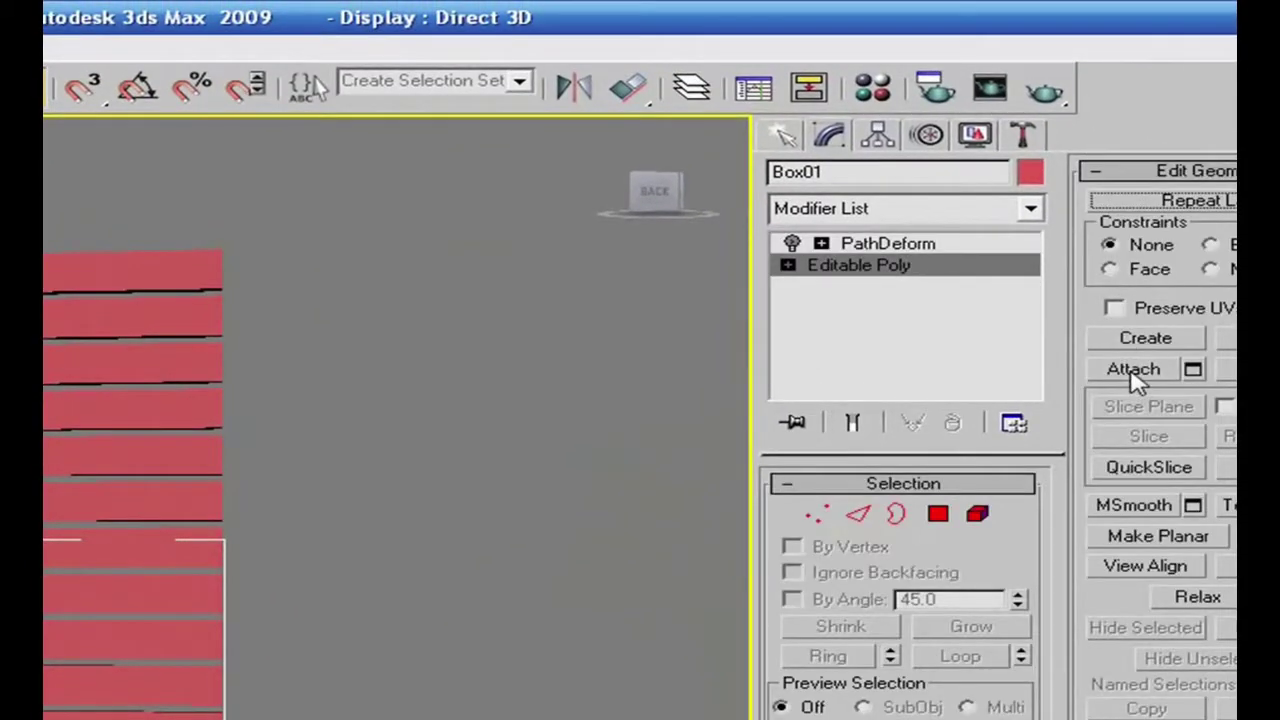
{"action": "left_click", "coordinate": [1134, 370]}
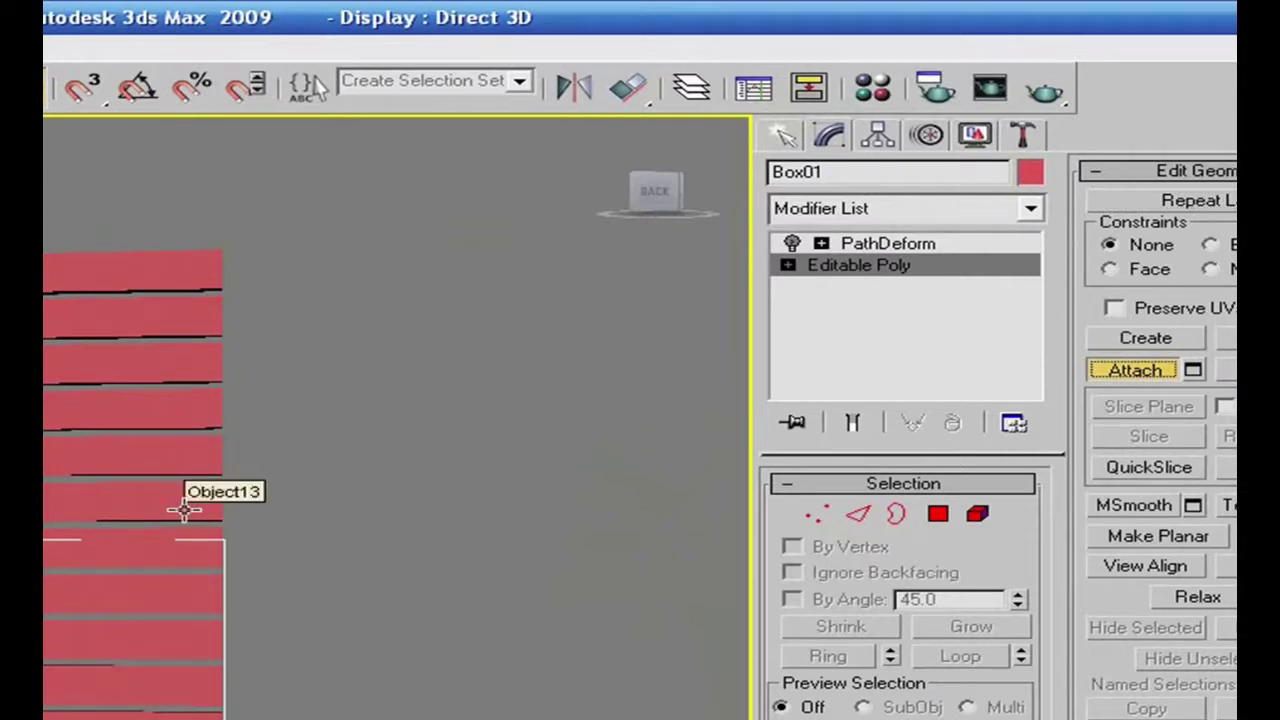
{"action": "left_click", "coordinate": [151, 541]}
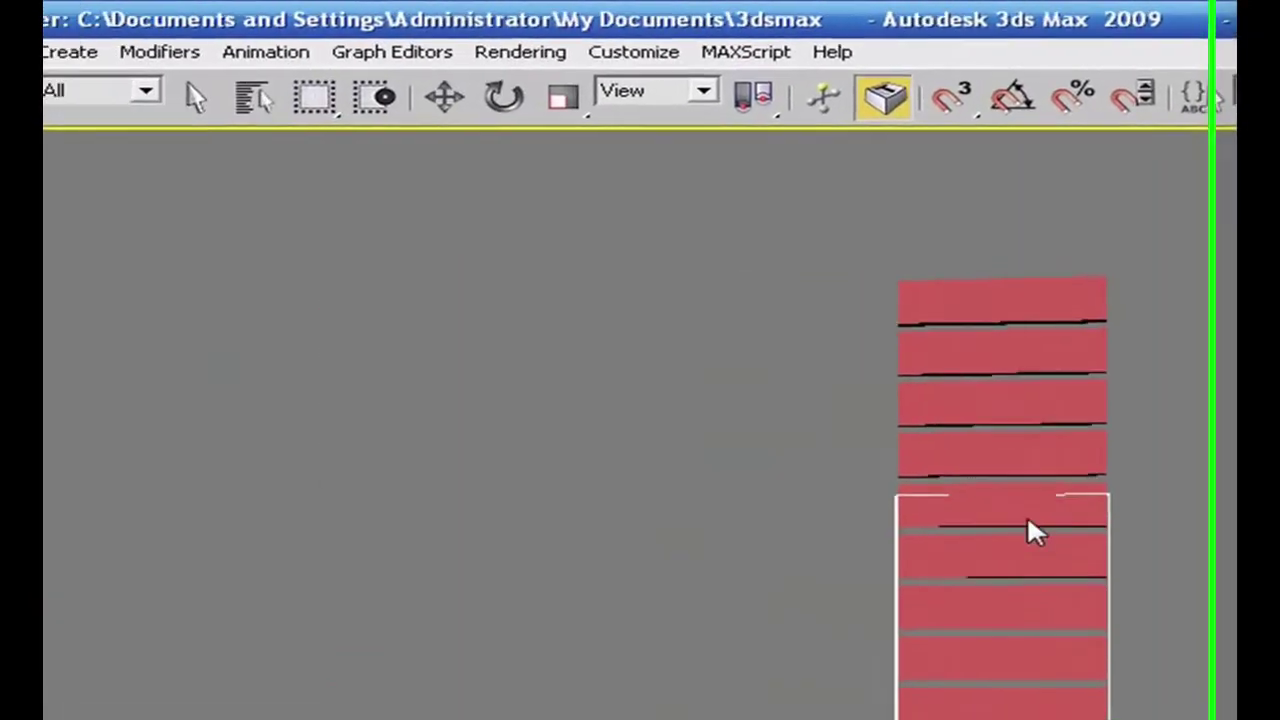
{"action": "left_click", "coordinate": [1057, 418]}
{"action": "left_click", "coordinate": [1057, 369]}
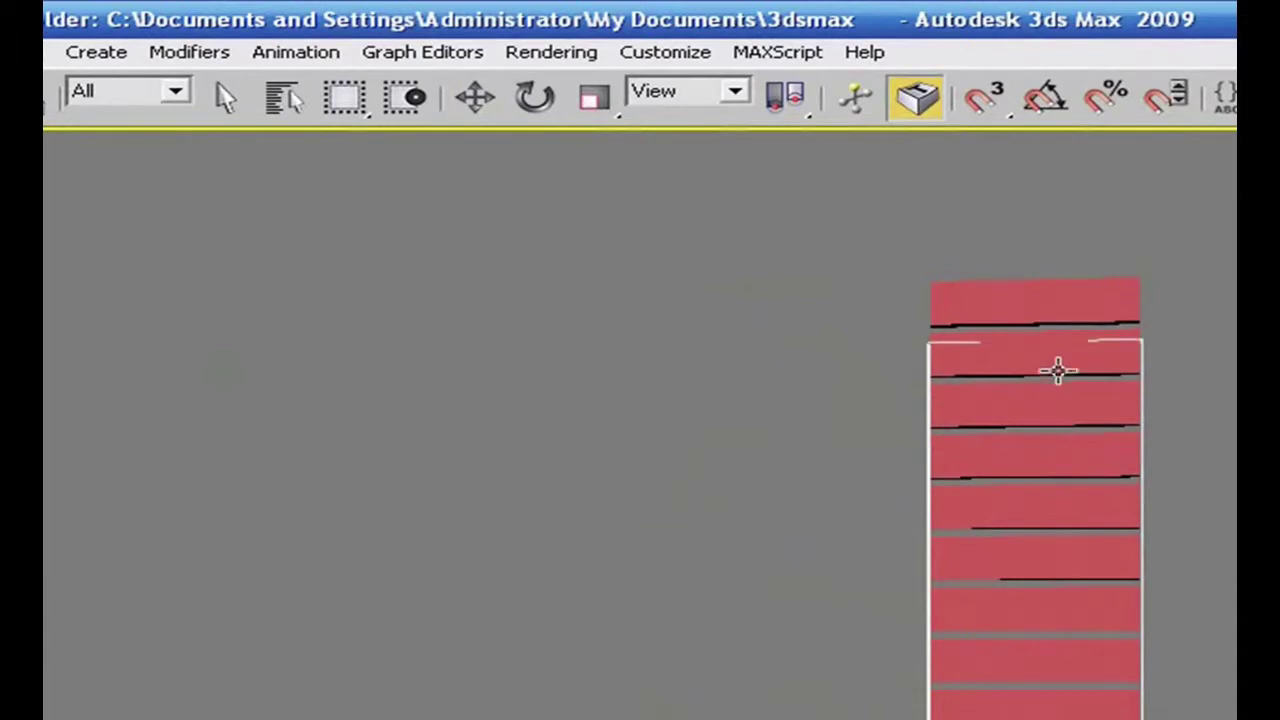
{"action": "left_click", "coordinate": [1057, 302]}
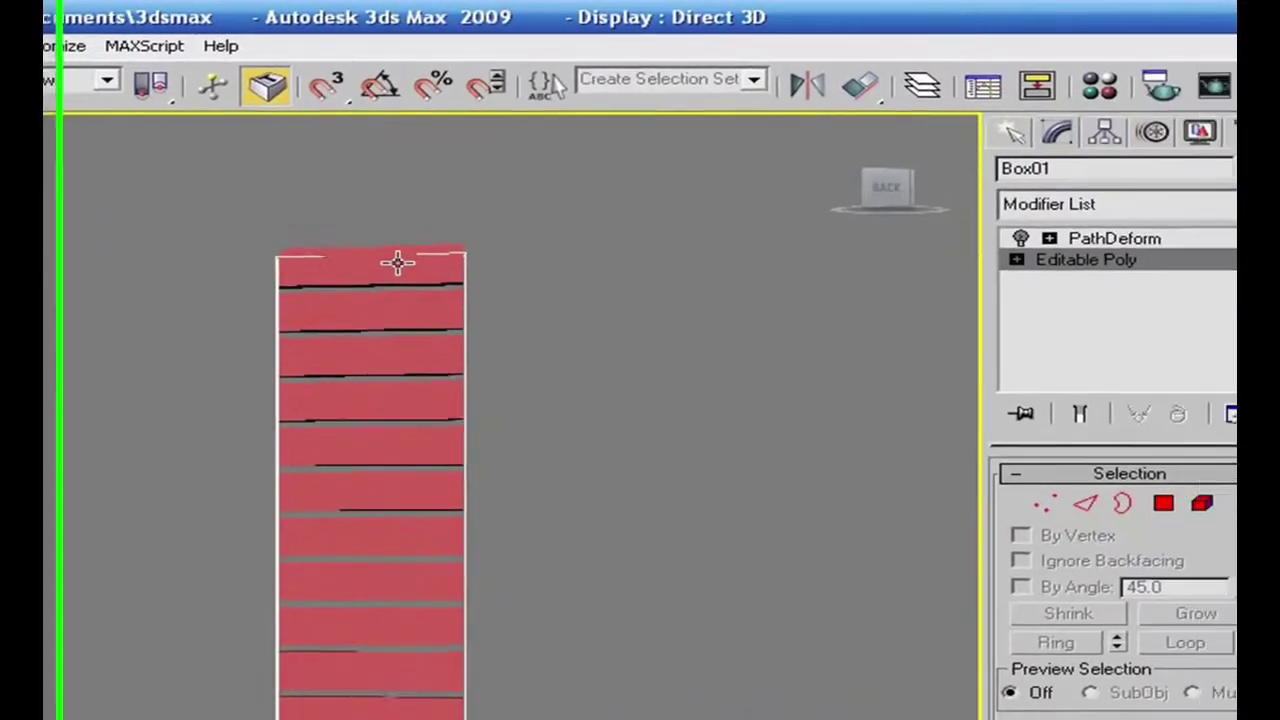
{"action": "left_click", "coordinate": [397, 262]}
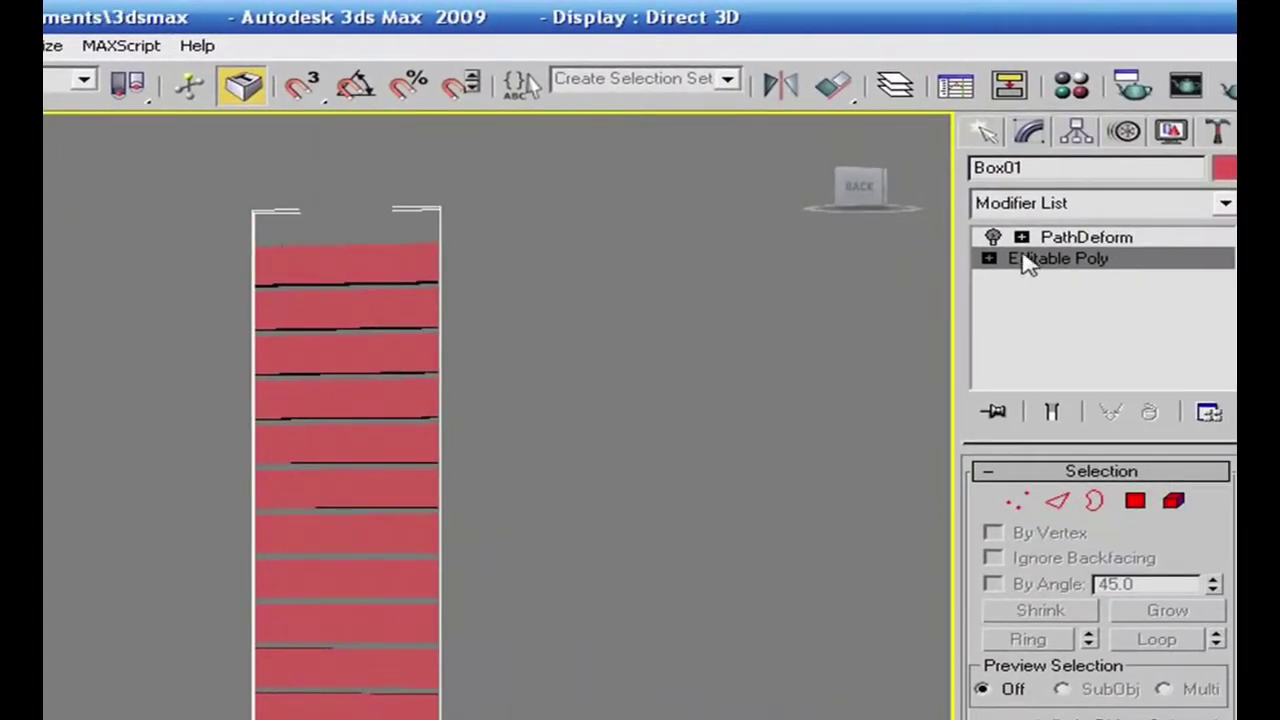
{"action": "left_click", "coordinate": [1084, 239]}
{"action": "left_click", "coordinate": [993, 237]}
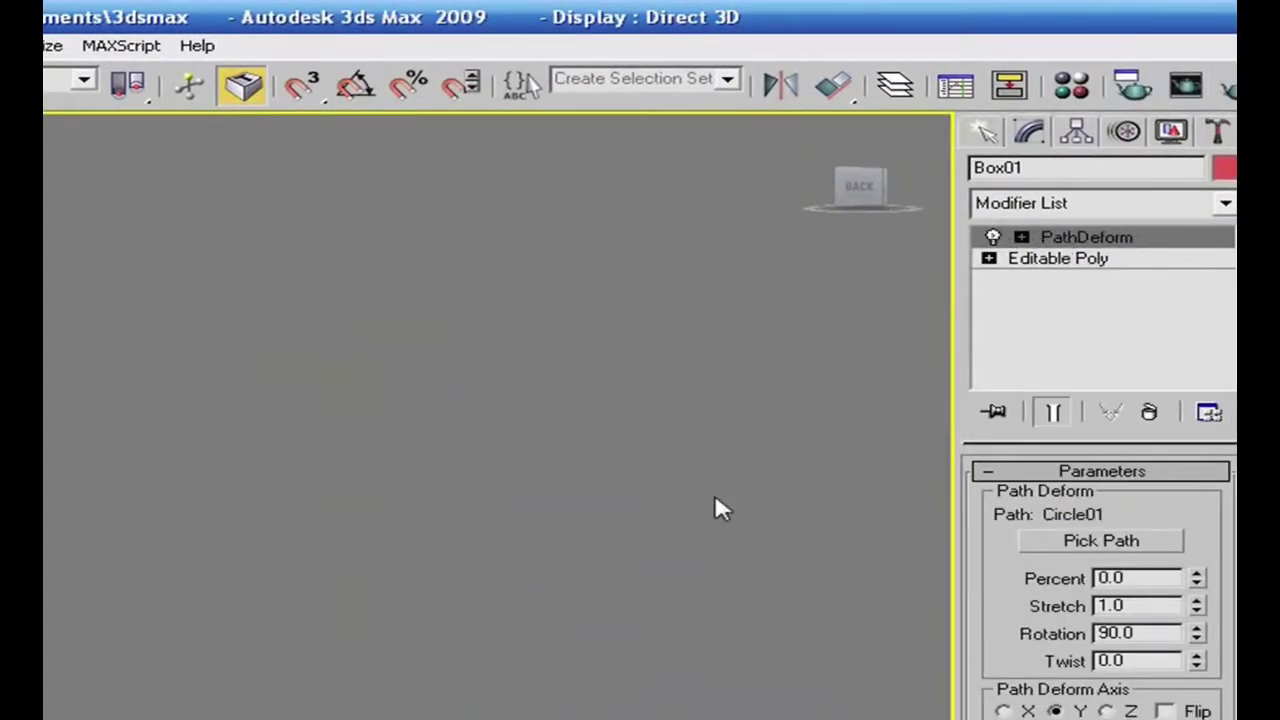
Examine the deformed chain around the whole loop for gaps or overlaps between its boxes
{"action": "middle_click_drag", "start_coordinate": [654, 613], "coordinate": [643, 583]}
{"action": "scroll", "coordinate": [643, 583], "scroll_direction": "up", "scroll_amount": 6}
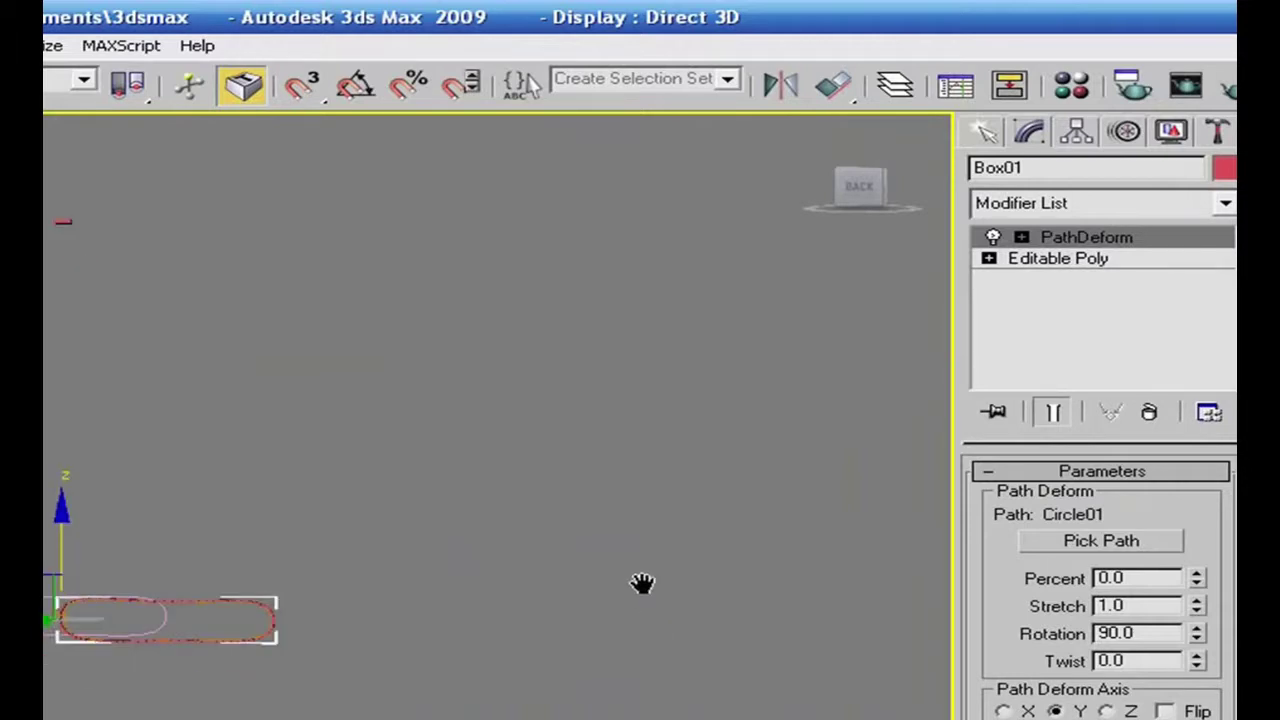
{"action": "middle_click_drag", "start_coordinate": [624, 696], "coordinate": [621, 594]}
{"action": "middle_click_drag", "start_coordinate": [521, 551], "coordinate": [503, 543]}
{"action": "scroll", "coordinate": [449, 580], "scroll_direction": "up", "scroll_amount": 4}
{"action": "scroll", "coordinate": [449, 580], "scroll_direction": "down", "scroll_amount": 2}
{"action": "middle_click_drag", "start_coordinate": [442, 584], "coordinate": [451, 615], "text": "alt"}
{"action": "middle_click_drag", "start_coordinate": [346, 636], "coordinate": [281, 637], "text": "alt"}
{"action": "scroll", "coordinate": [280, 648], "scroll_direction": "down", "scroll_amount": 3}
{"action": "scroll", "coordinate": [358, 634], "scroll_direction": "down", "scroll_amount": 3}
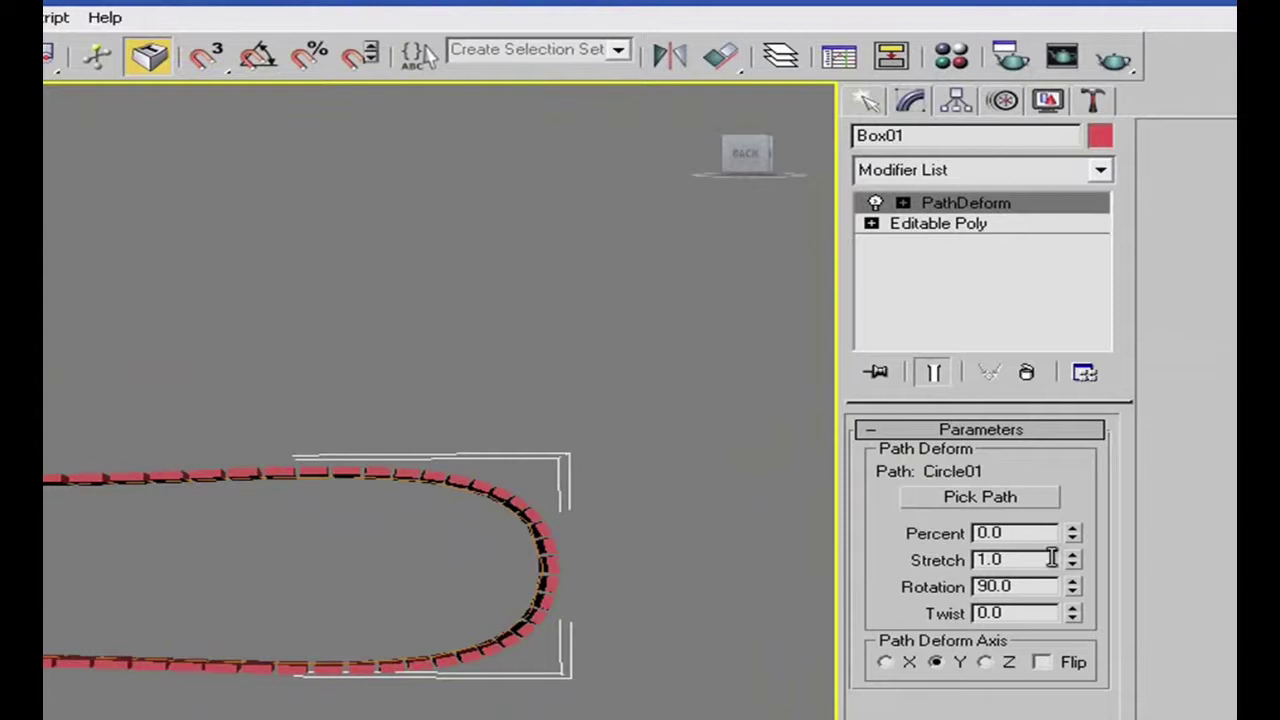
Try sliding the chain along its path with PathDeform's Percent, and toggle the modifier off and on to compare
{"action": "left_click_drag", "start_coordinate": [1073, 537], "coordinate": [1050, 460]}
{"action": "right_click", "coordinate": [1050, 460]}
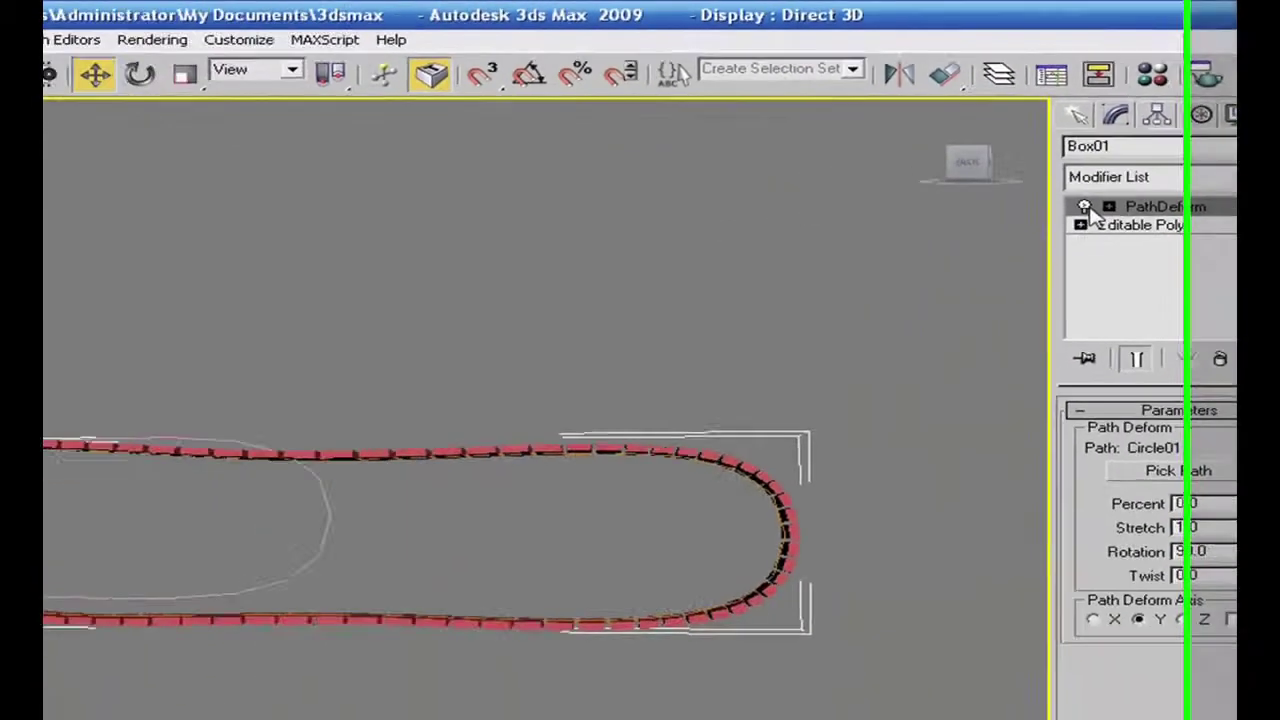
{"action": "left_click", "coordinate": [1084, 206]}
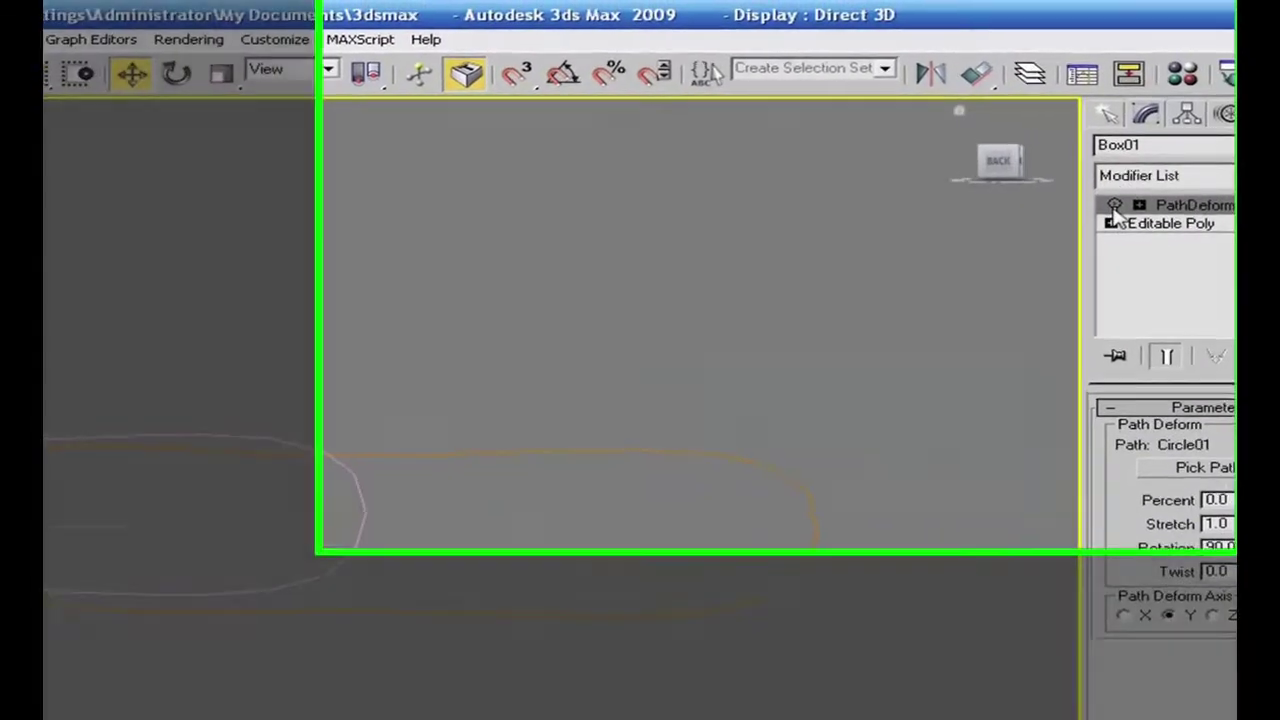
{"action": "left_click", "coordinate": [1116, 202]}
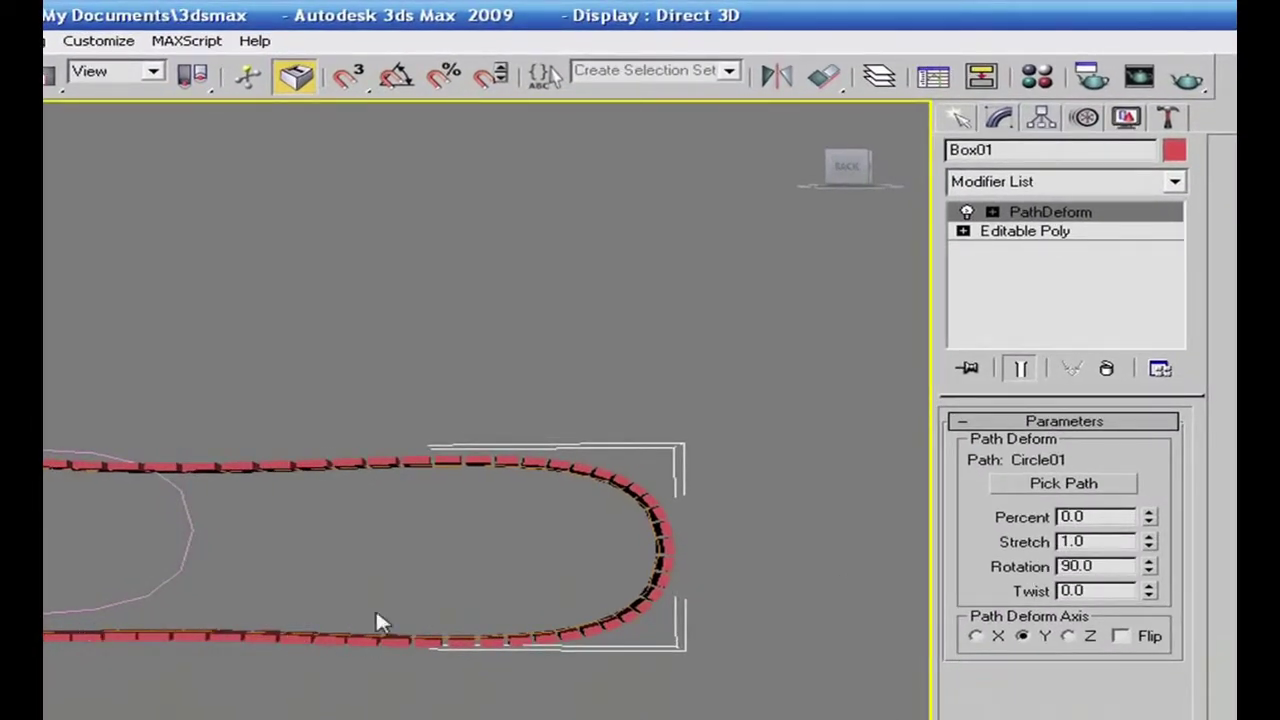
{"action": "mouse_move", "coordinate": [1148, 518]}
{"action": "left_mouse_down"}
{"action": "mouse_move", "coordinate": [1144, 465]}
{"action": "mouse_move", "coordinate": [1148, 516]}
{"action": "left_mouse_up"}
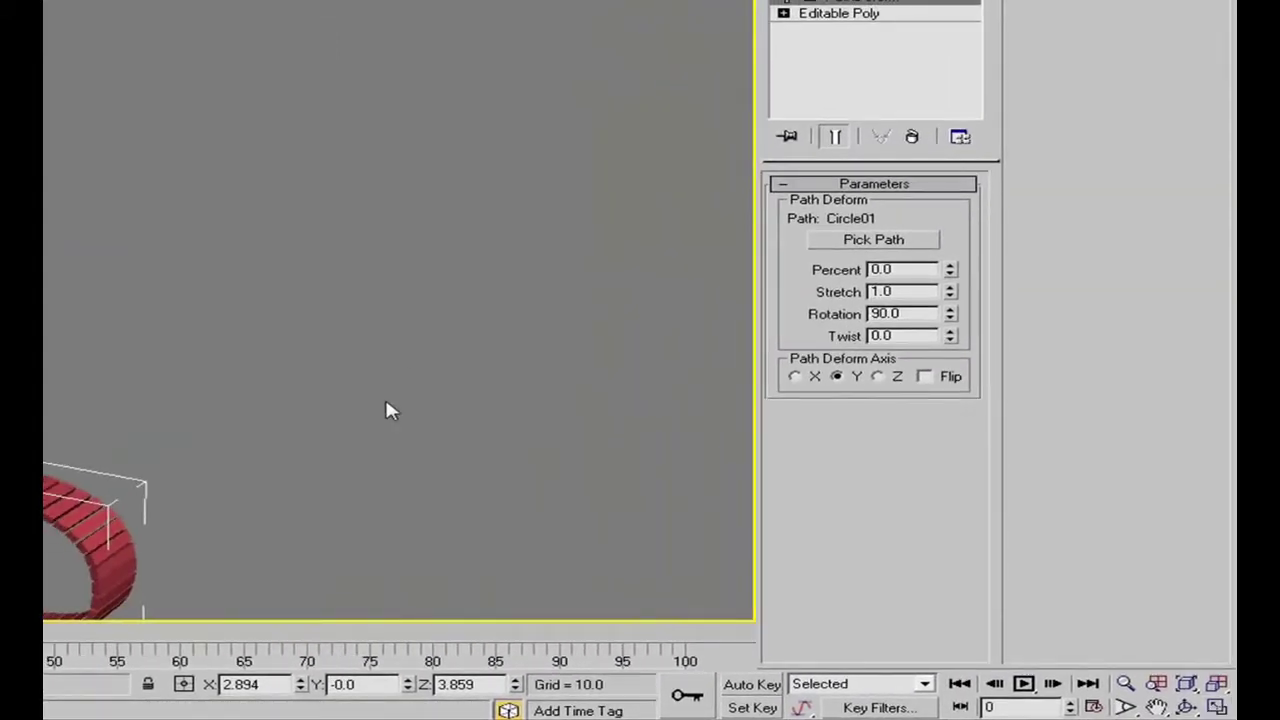
Move the box chain along the X axis until its two ends line up with the path spline
{"action": "middle_click_drag", "start_coordinate": [386, 402], "coordinate": [443, 387], "text": "alt"}
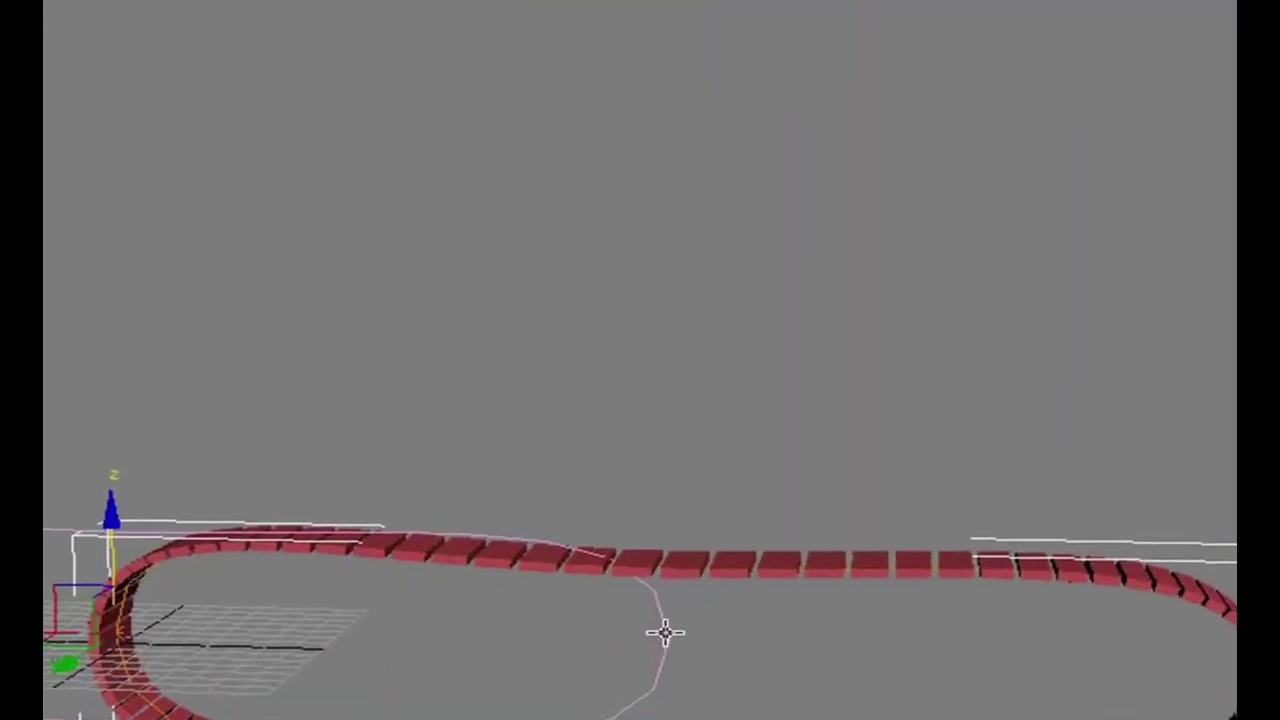
{"action": "left_click", "coordinate": [731, 543]}
{"action": "left_click", "coordinate": [726, 564]}
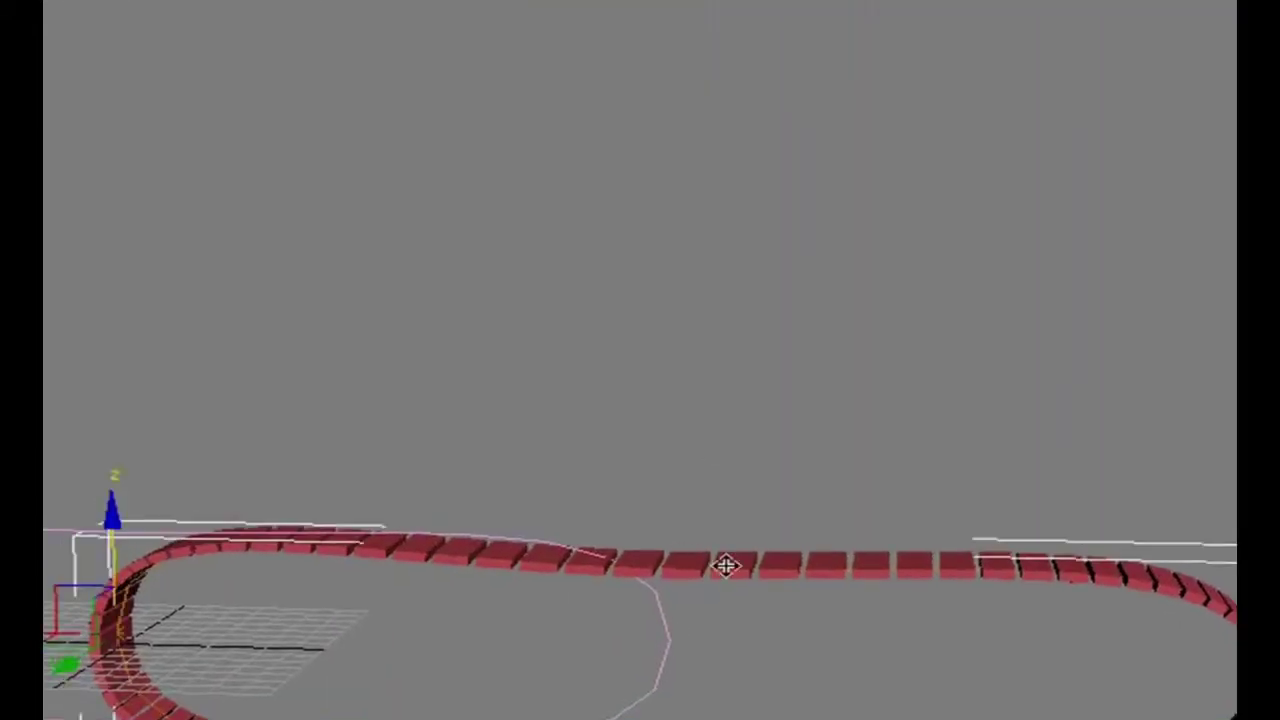
{"action": "left_click_drag", "start_coordinate": [428, 677], "coordinate": [46, 640]}
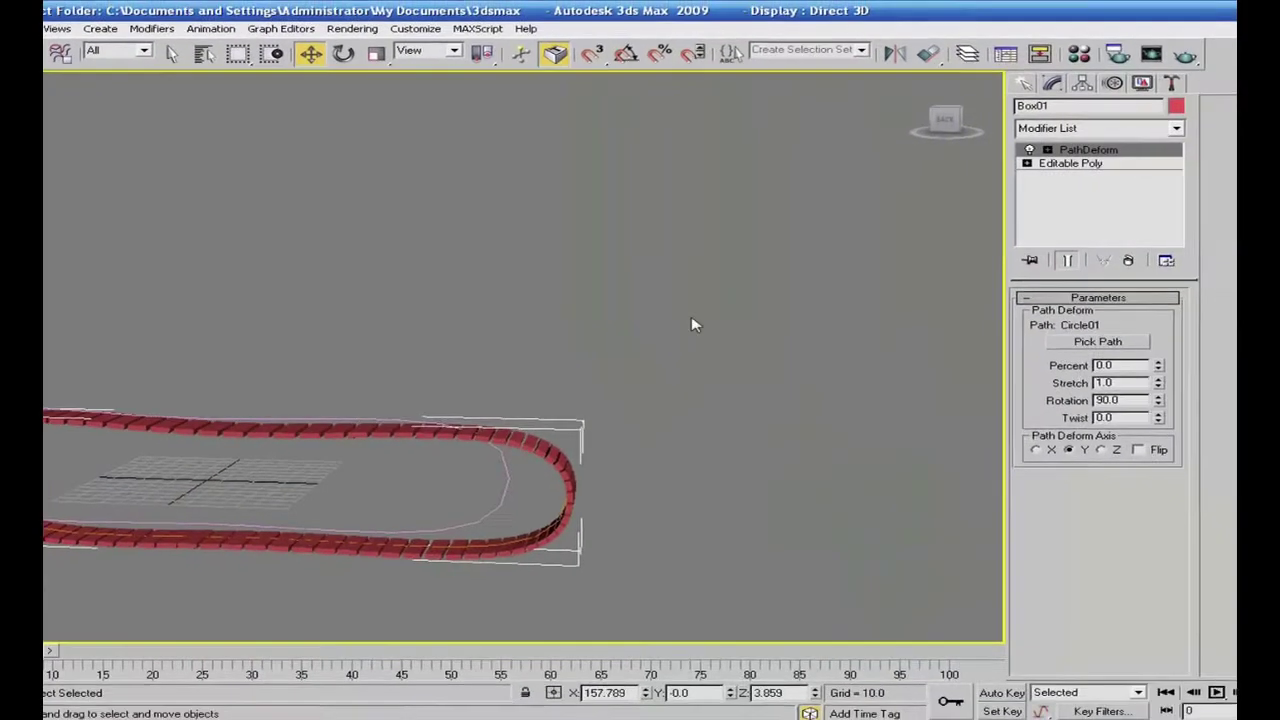
{"action": "middle_click_drag", "start_coordinate": [352, 518], "coordinate": [671, 383]}
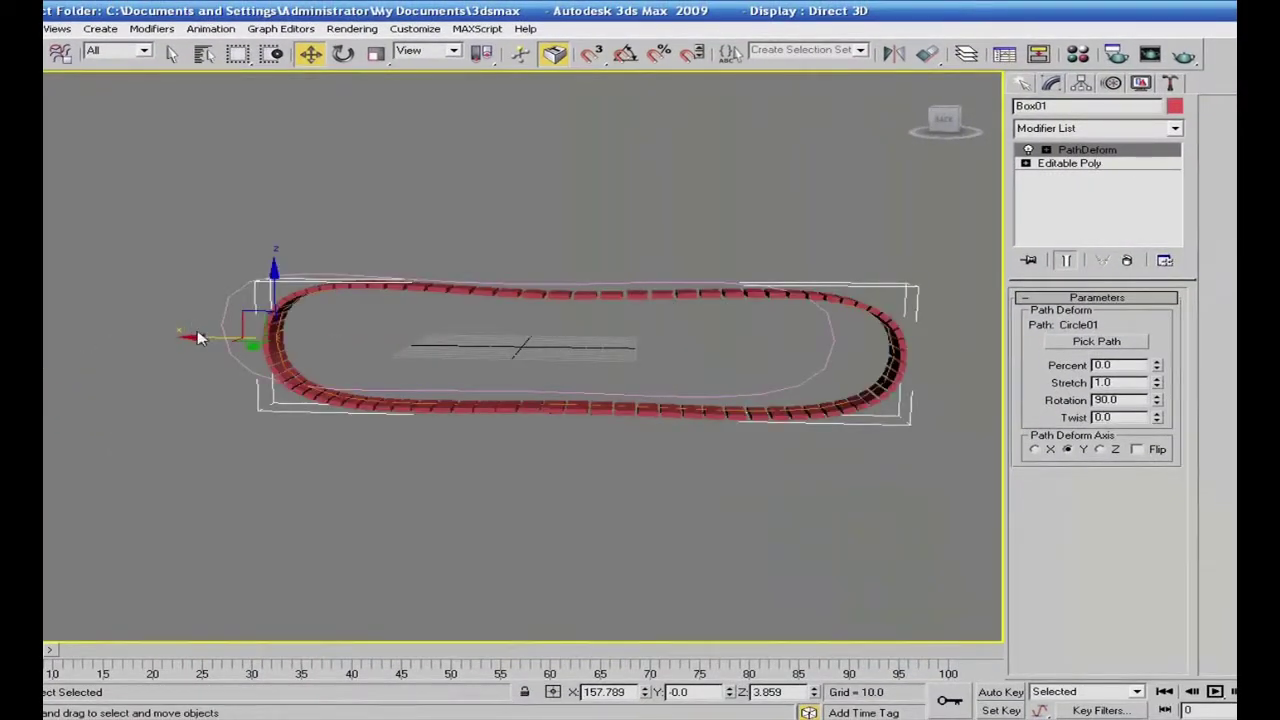
{"action": "left_click_drag", "start_coordinate": [197, 336], "coordinate": [177, 330]}
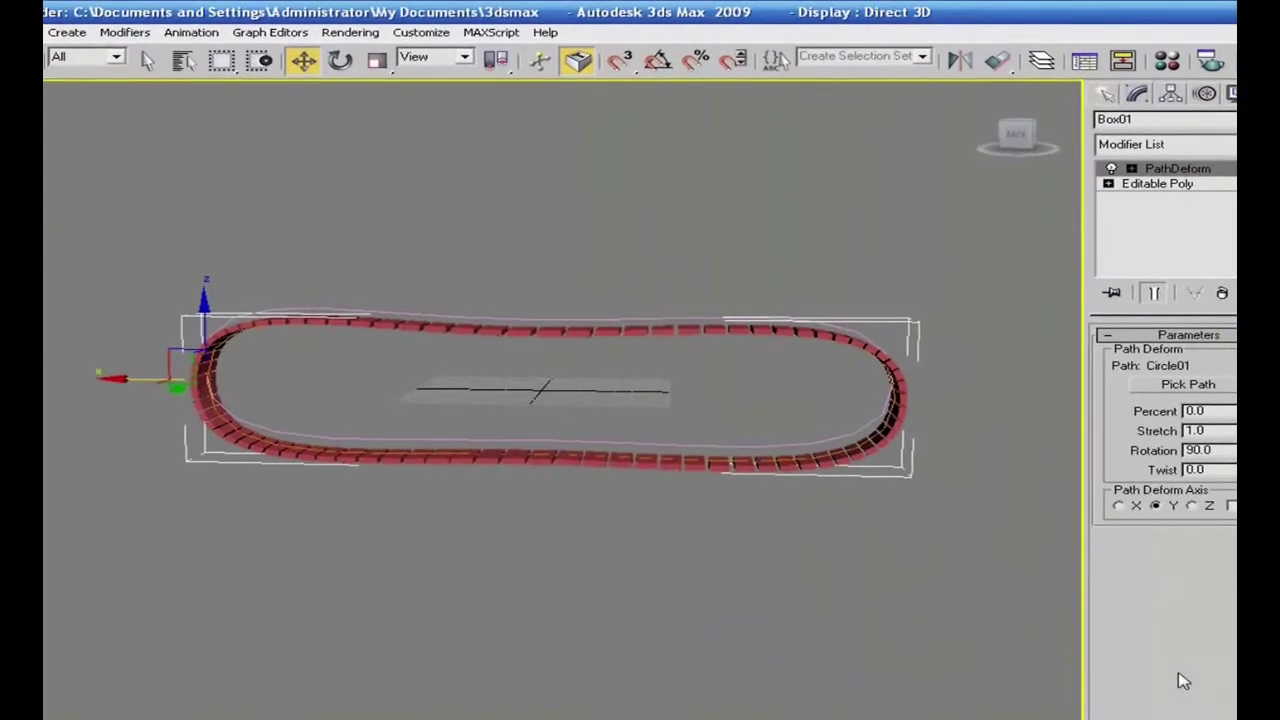
Shift the chain vertically in the front view to about Z 12.87 so that it follows the spline outline
{"action": "key", "text": "f"}
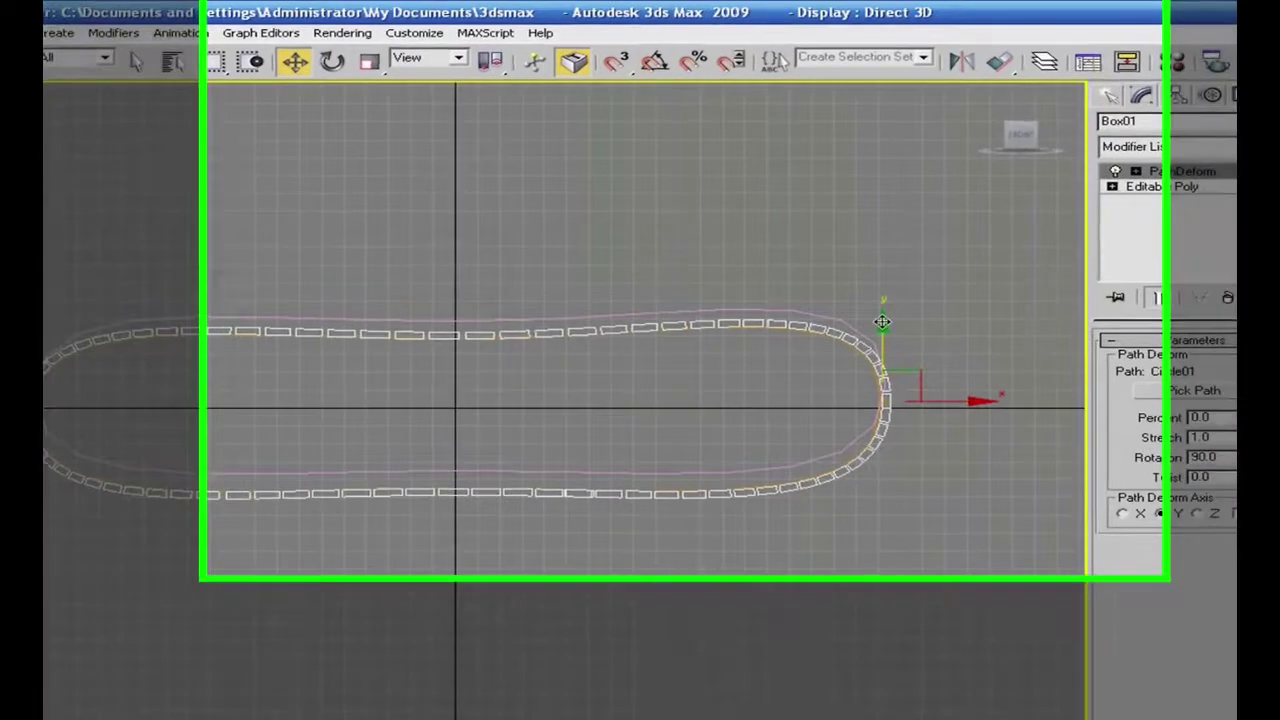
{"action": "left_click_drag", "start_coordinate": [882, 318], "coordinate": [882, 303]}
{"action": "left_click_drag", "start_coordinate": [890, 387], "coordinate": [890, 385]}
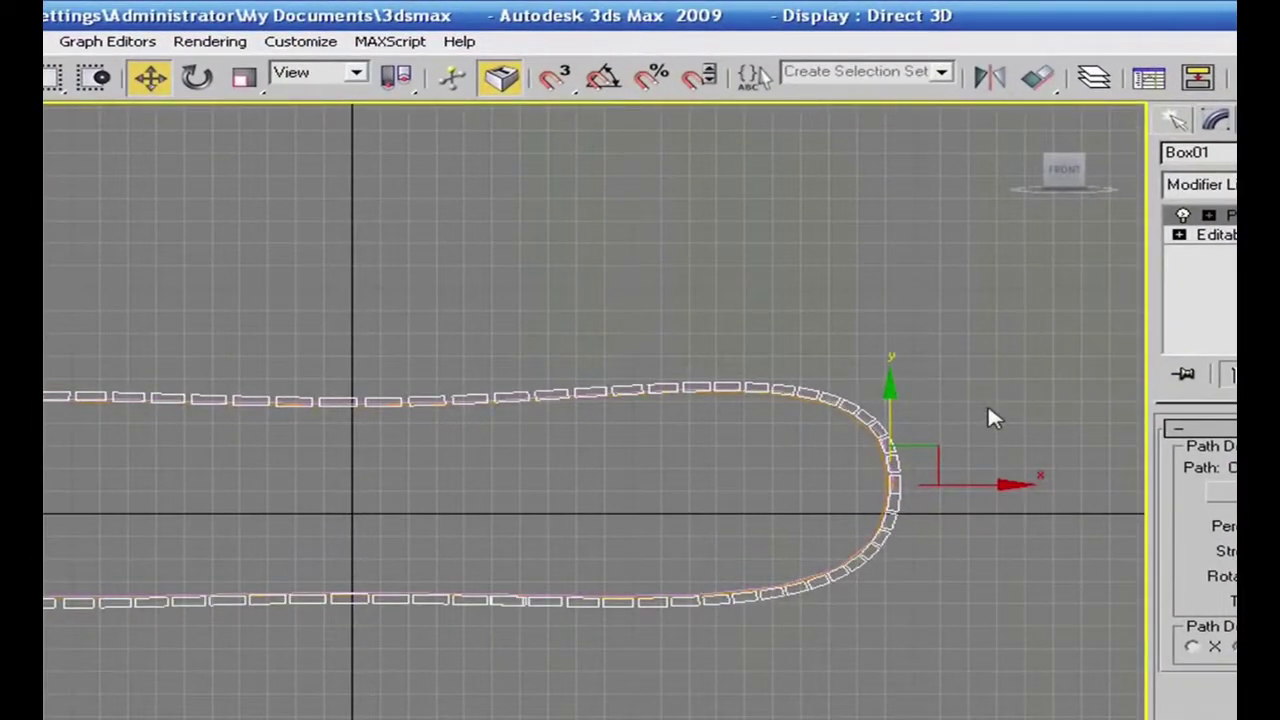
Move the chain sideways along the Y axis, clear of the path spline, and deselect it
{"action": "key", "text": "p"}
{"action": "middle_click_drag", "start_coordinate": [981, 513], "coordinate": [918, 644], "text": "alt"}
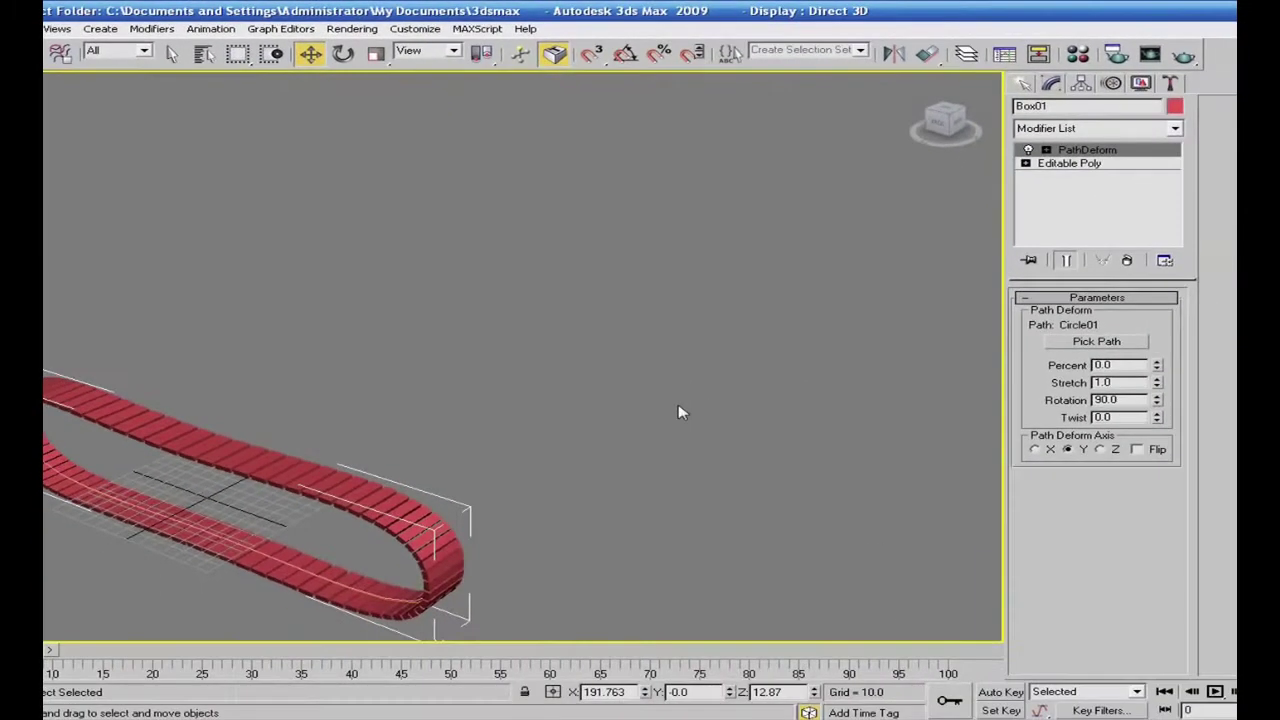
{"action": "left_click_drag", "start_coordinate": [3, 410], "coordinate": [40, 387]}
{"action": "left_click", "coordinate": [44, 514]}
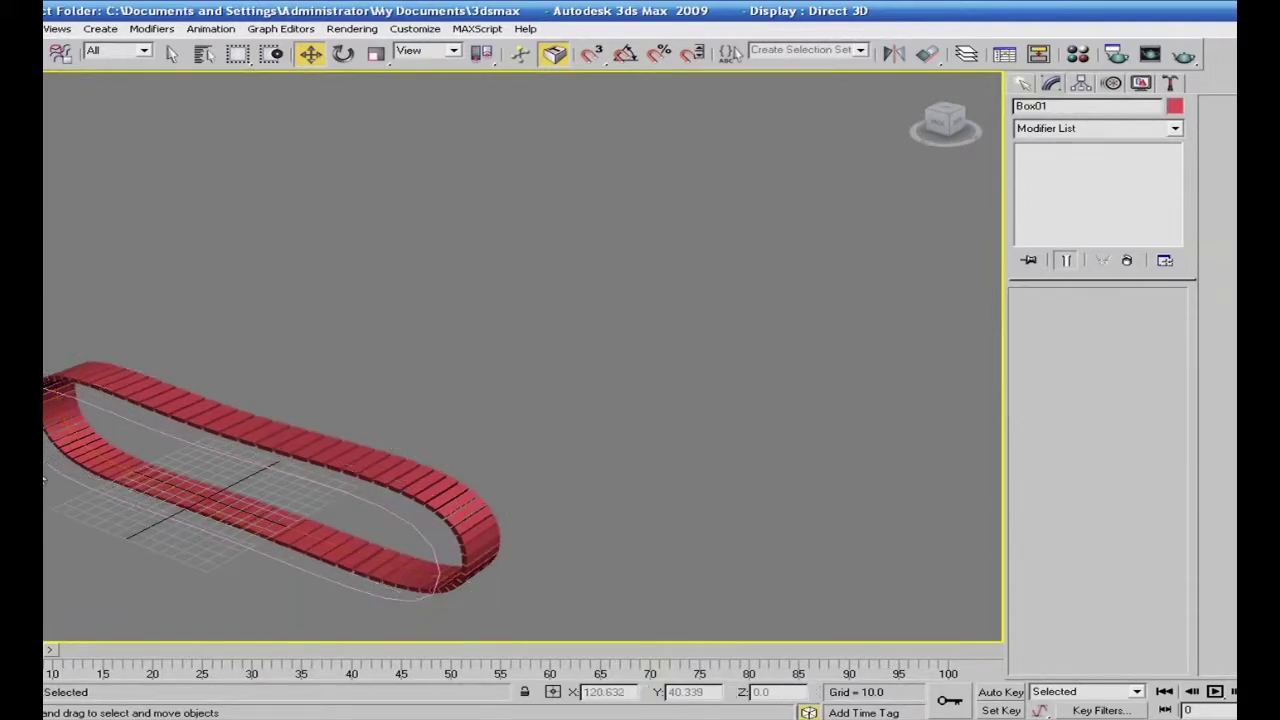
Select the path spline's end vertex and try moving it to reshape the chain loop
{"action": "left_click", "coordinate": [36, 458]}
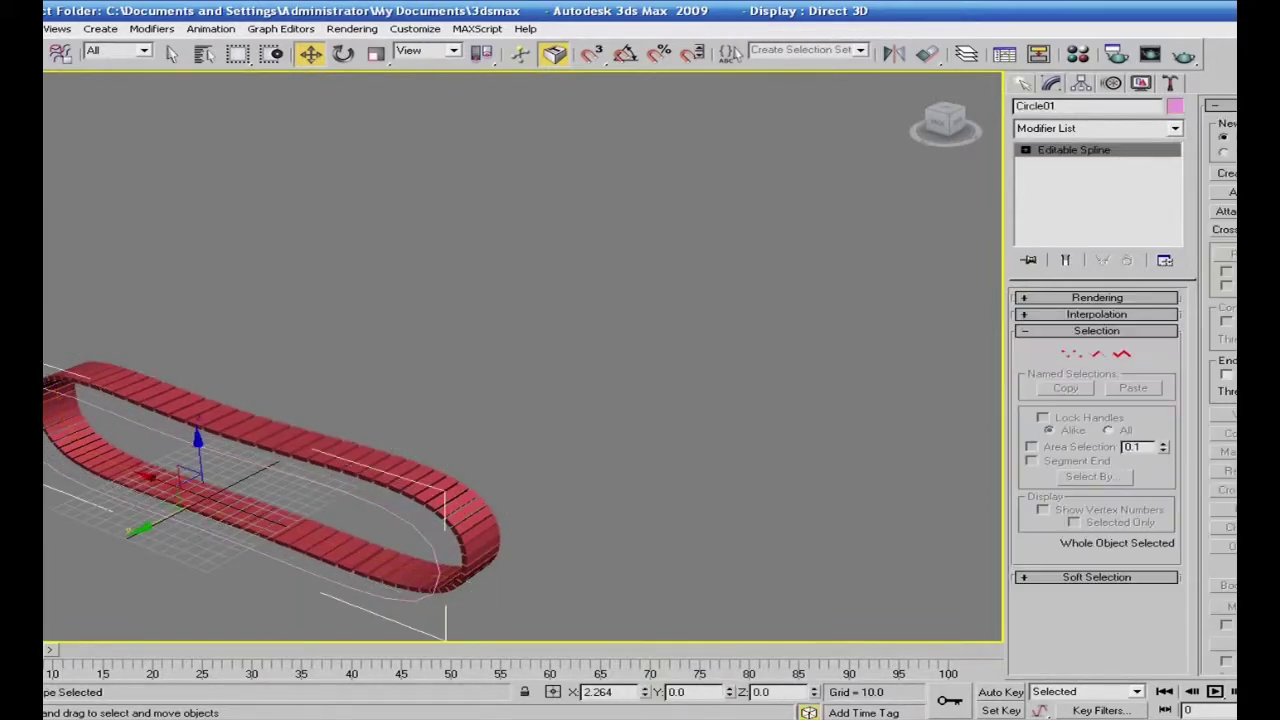
{"action": "left_click", "coordinate": [1071, 355]}
{"action": "middle_click_drag", "start_coordinate": [835, 470], "coordinate": [838, 463], "text": "alt"}
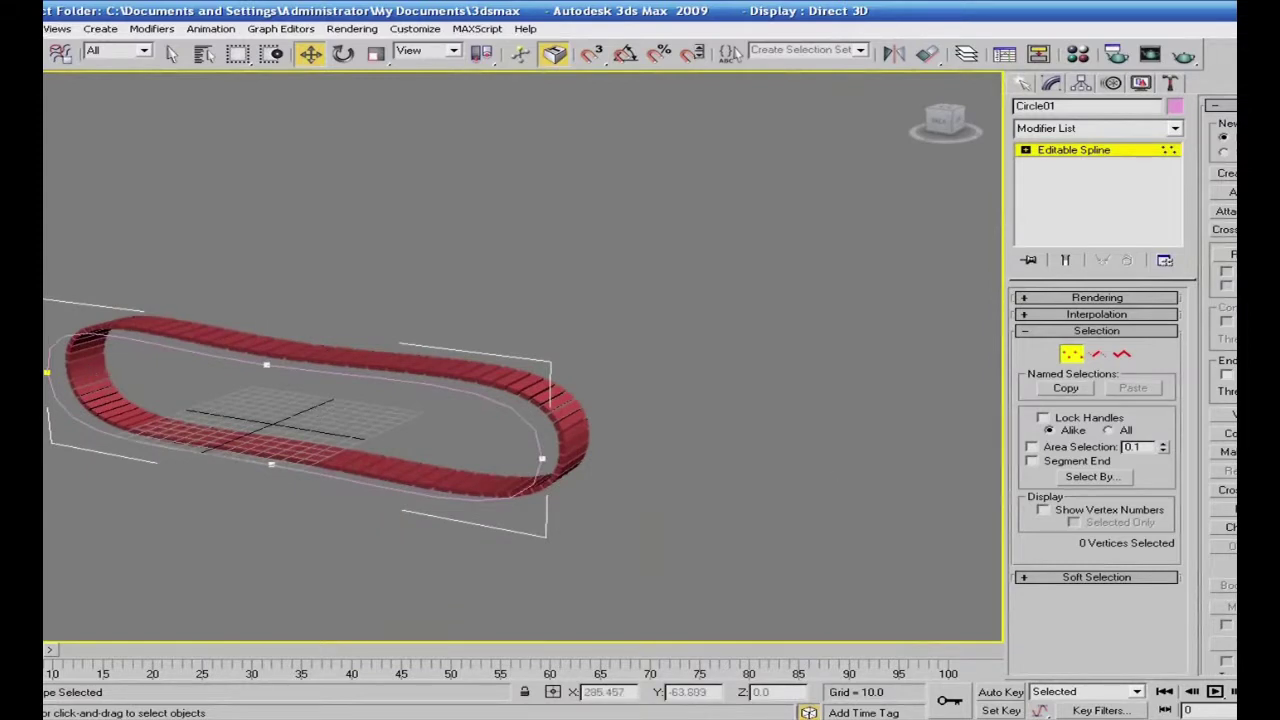
{"action": "left_click", "coordinate": [50, 375]}
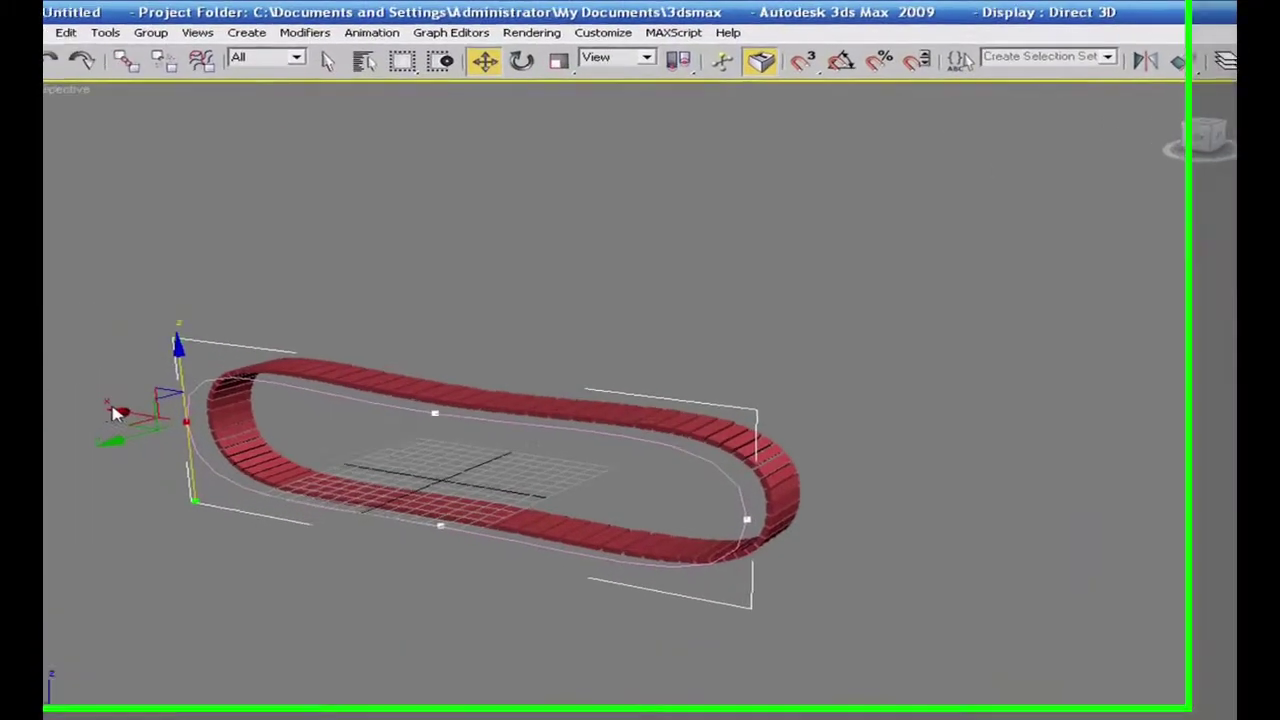
{"action": "left_click_drag", "start_coordinate": [145, 421], "coordinate": [138, 446]}
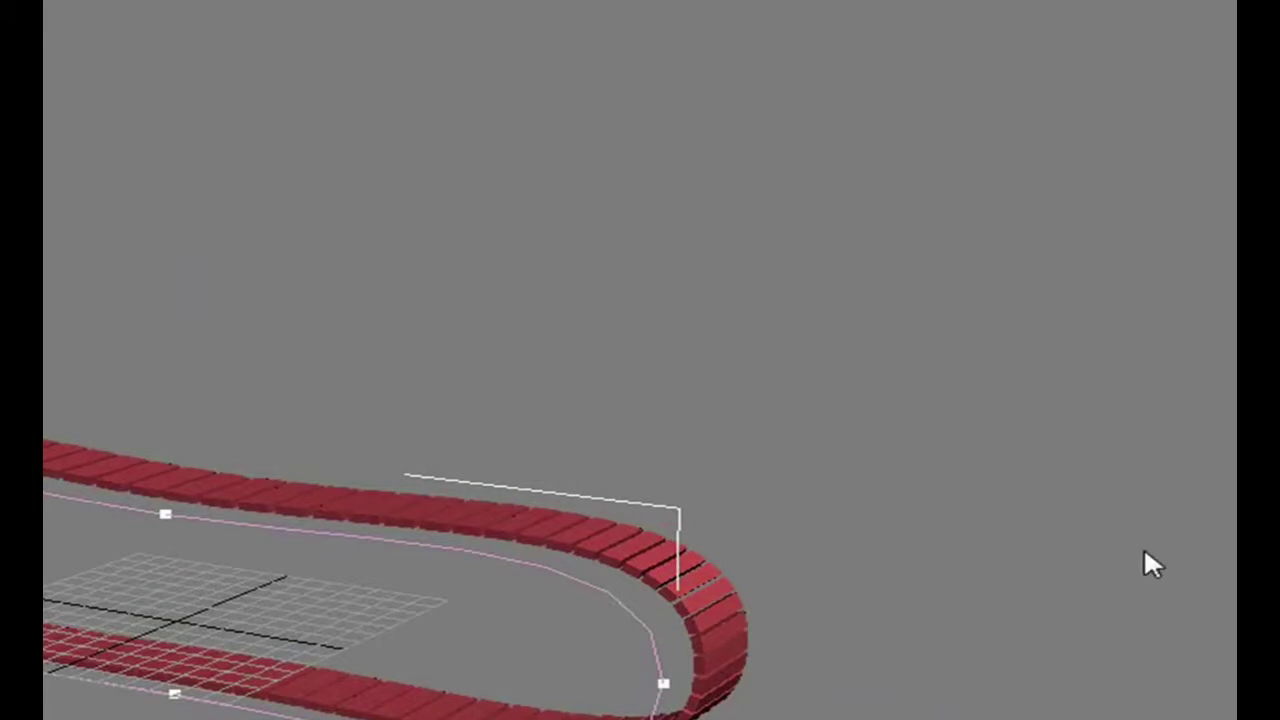
{"action": "right_click", "coordinate": [1109, 540]}
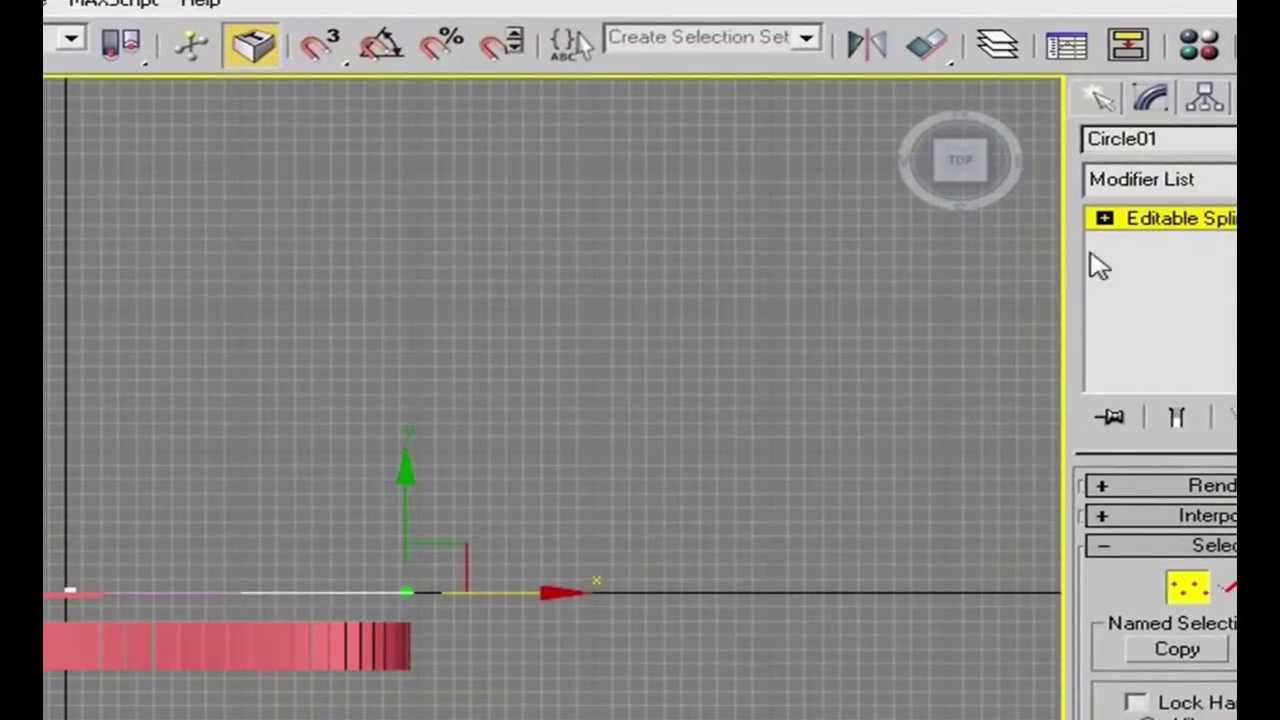
Draw a box in the top view beside the chain, spanning the chain's full length, as the vehicle body
{"action": "left_click", "coordinate": [1106, 100]}
{"action": "left_click", "coordinate": [1116, 145]}
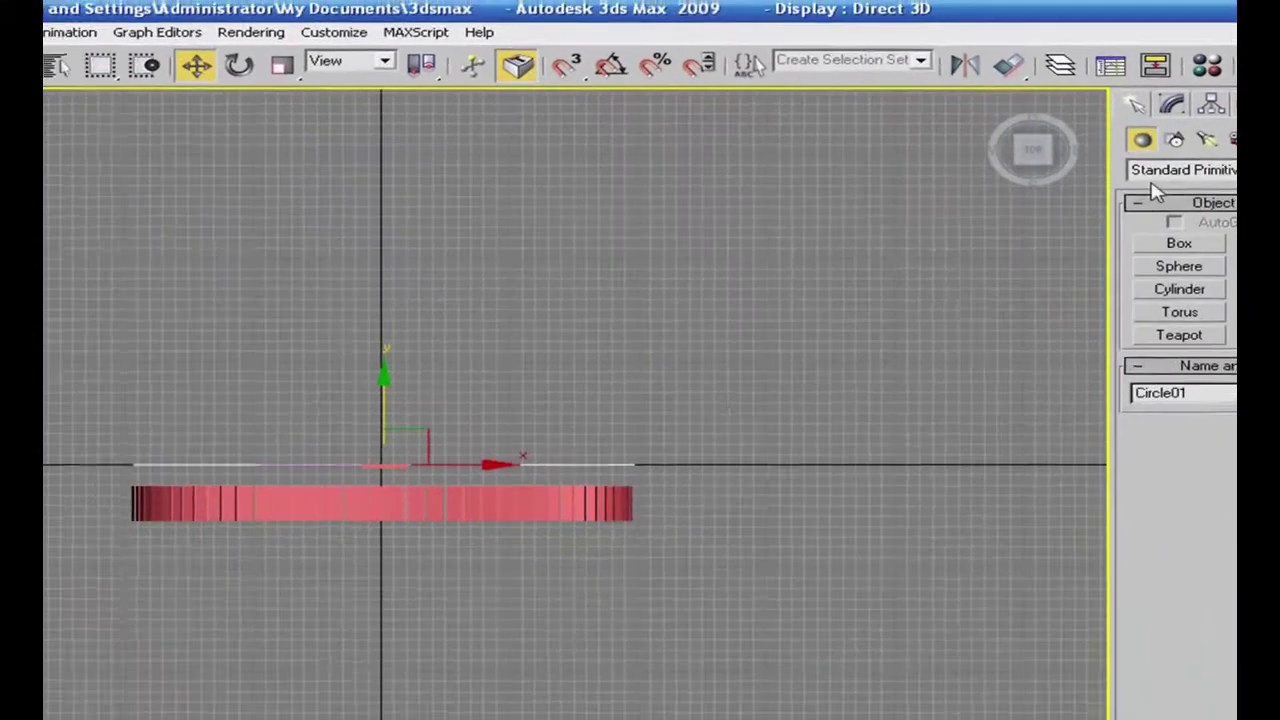
{"action": "left_click", "coordinate": [1160, 280]}
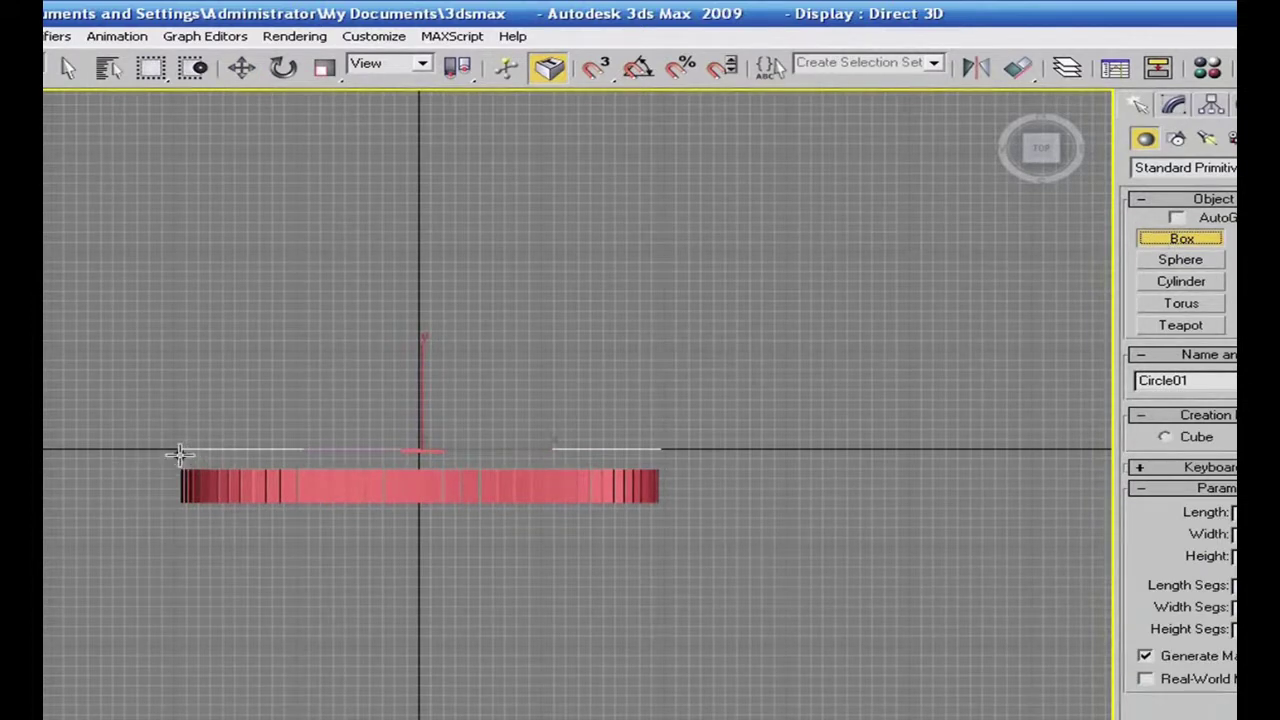
{"action": "left_click_drag", "start_coordinate": [166, 451], "coordinate": [660, 295]}
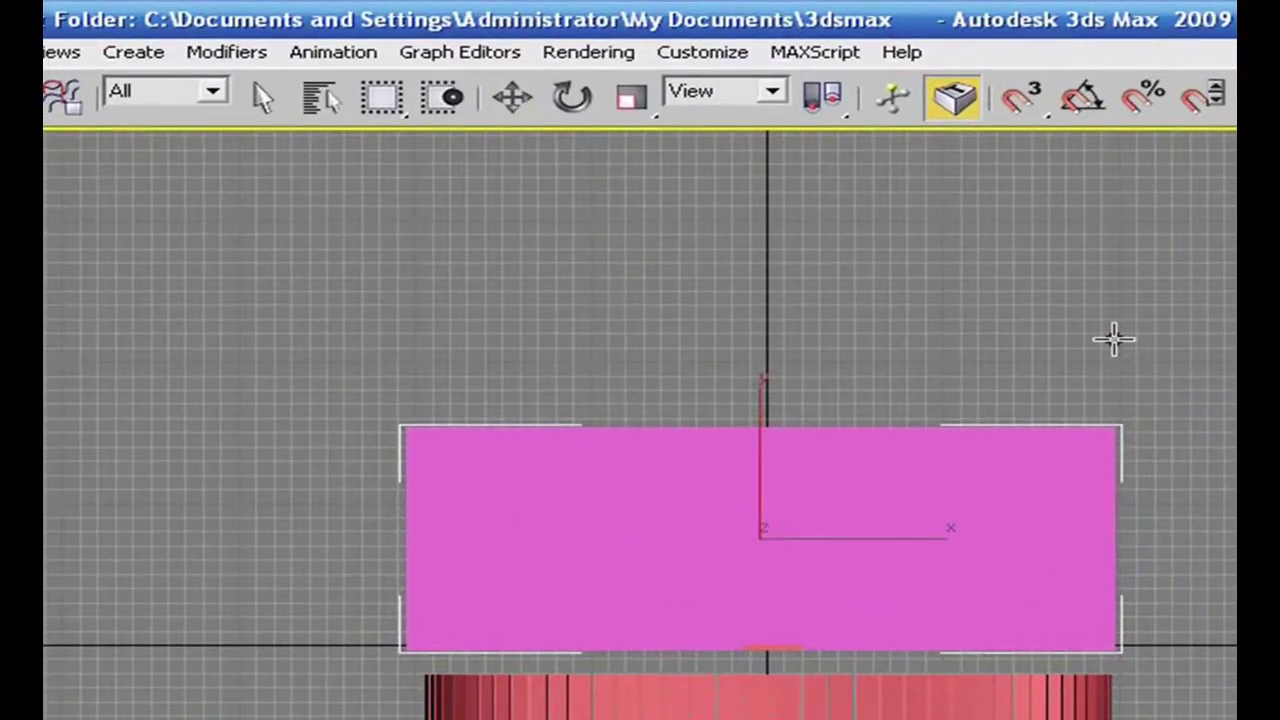
Show the new body box shaded in an angled perspective view and convert it to an editable poly
{"action": "key", "text": "t"}
{"action": "scroll", "coordinate": [1110, 482], "scroll_direction": "down", "scroll_amount": 3}
{"action": "key", "text": "w"}
{"action": "scroll", "coordinate": [1110, 482], "scroll_direction": "down", "scroll_amount": 6}
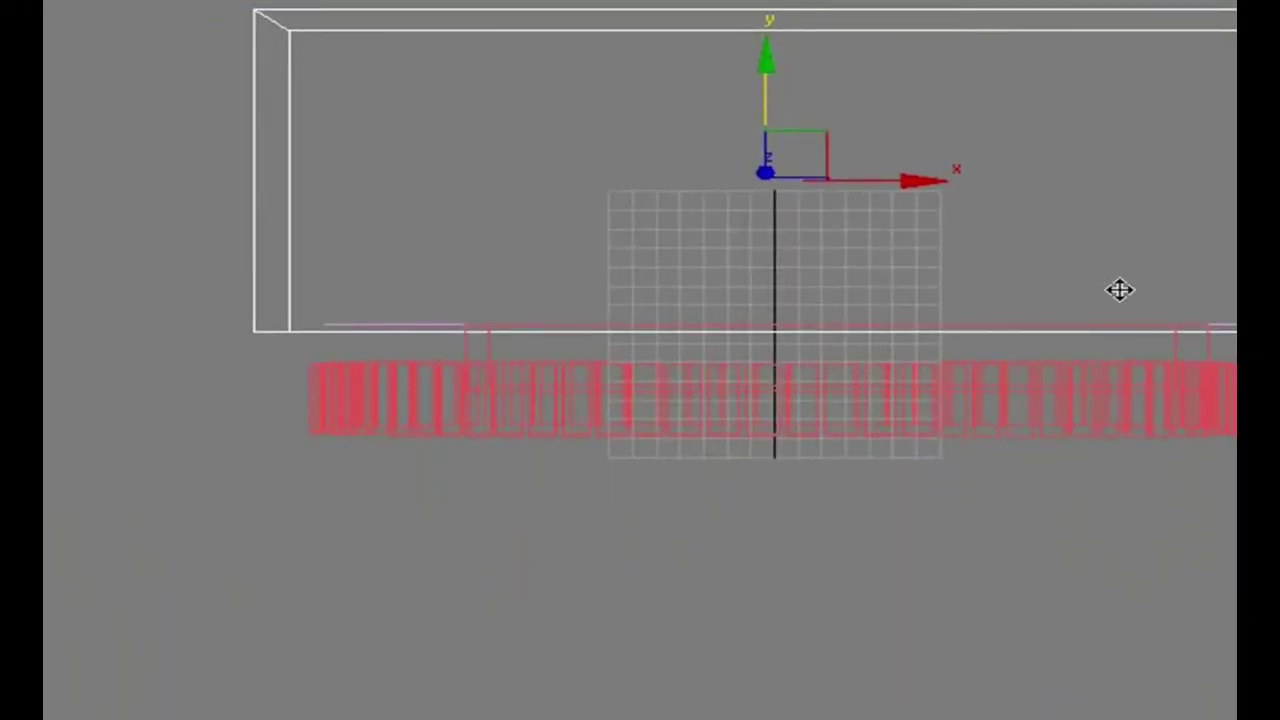
{"action": "middle_click_drag", "start_coordinate": [1020, 530], "coordinate": [994, 553], "text": "alt"}
{"action": "key", "text": "F3"}
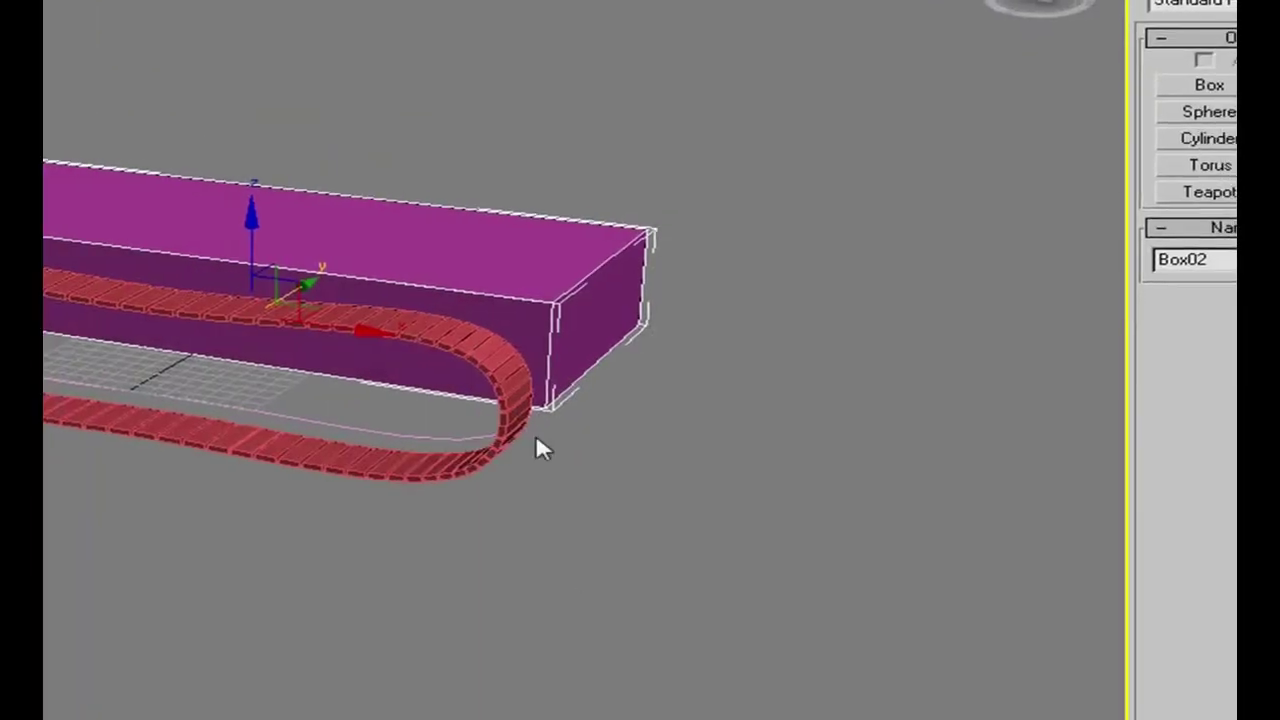
{"action": "right_click", "coordinate": [551, 286]}
{"action": "mouse_move", "coordinate": [593, 516]}
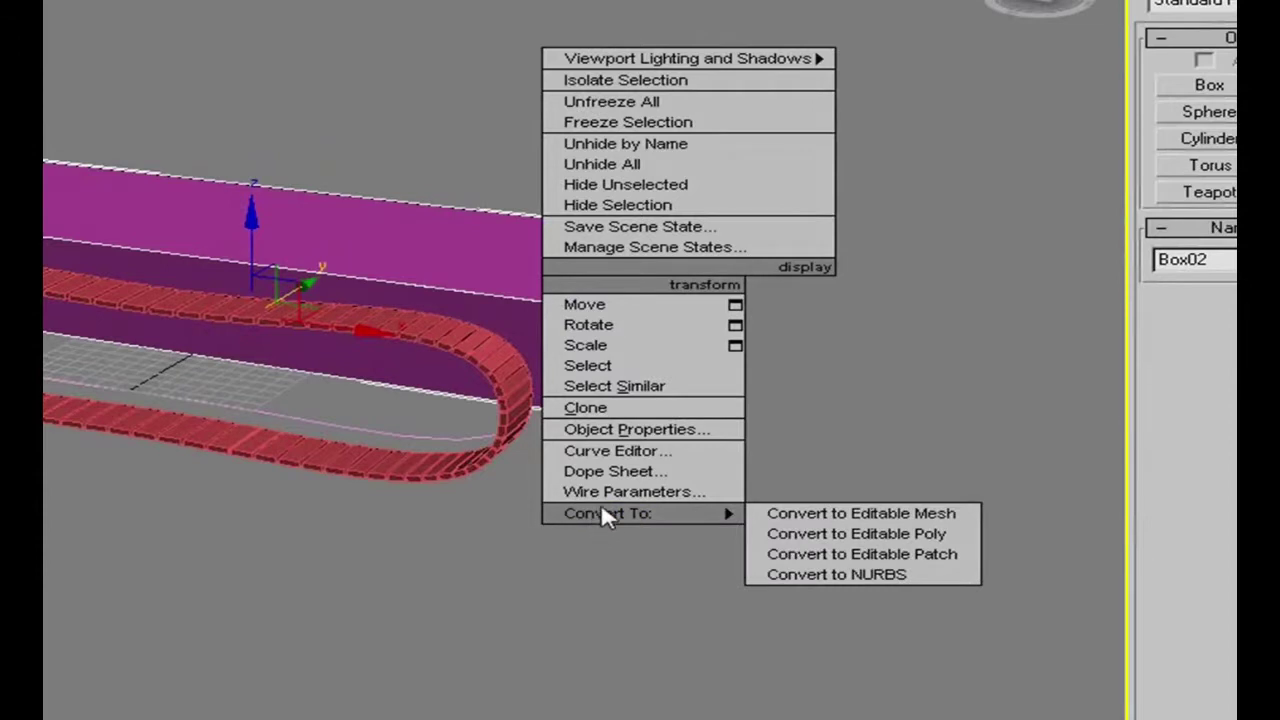
{"action": "left_click", "coordinate": [790, 533]}
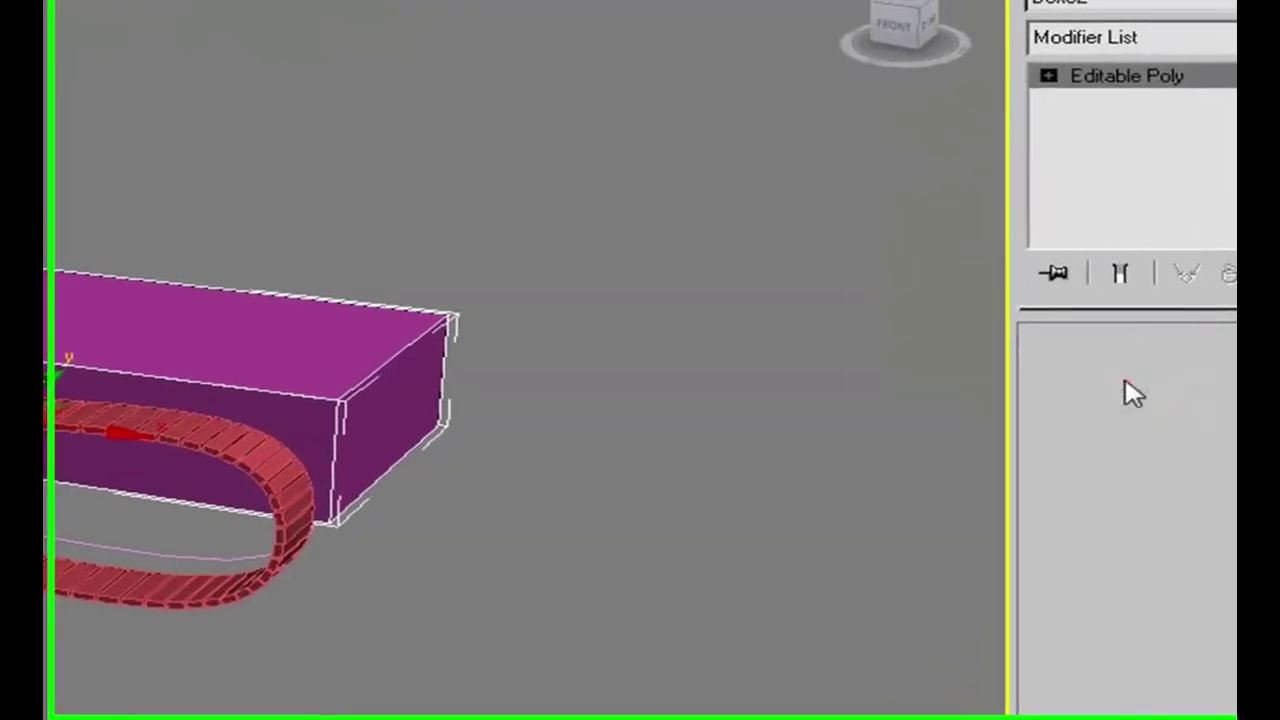
Chamfer the upper edge at one short end of the body box by 48.216 with one segment
{"action": "left_click", "coordinate": [1124, 381]}
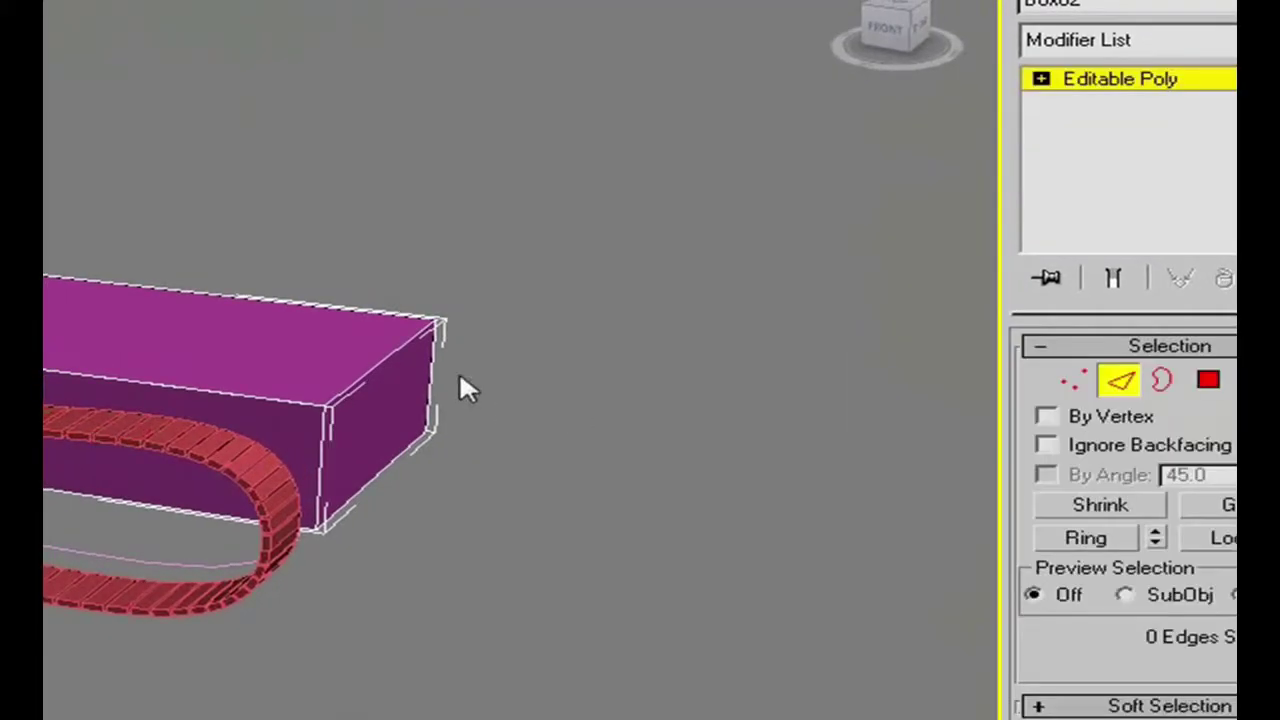
{"action": "left_click", "coordinate": [395, 368]}
{"action": "right_click", "coordinate": [398, 352]}
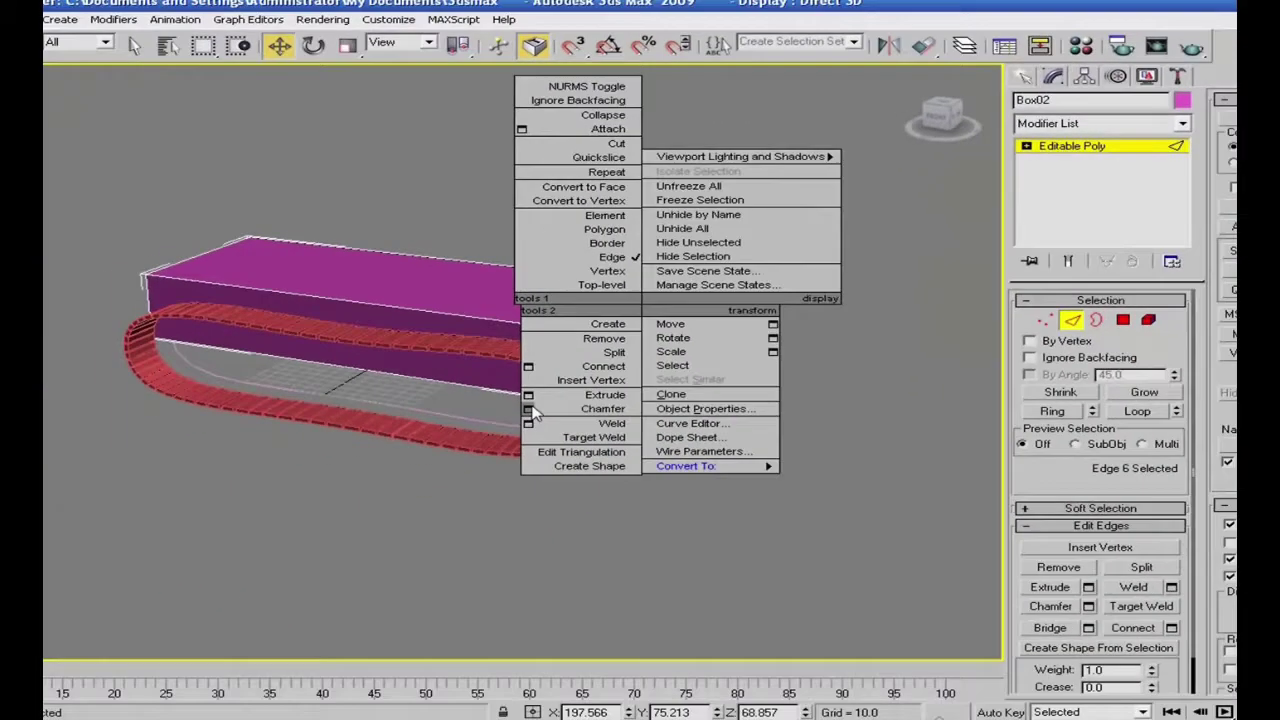
{"action": "left_click", "coordinate": [245, 510]}
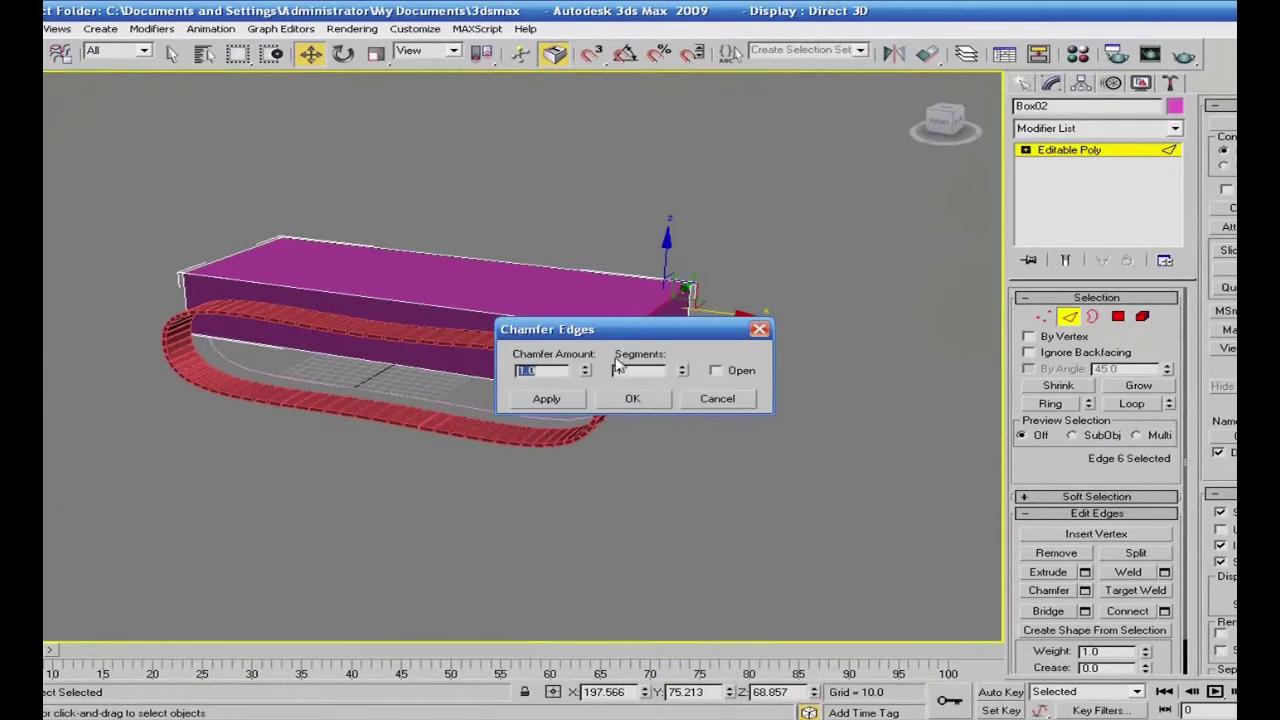
{"action": "left_click_drag", "start_coordinate": [588, 372], "coordinate": [630, 495]}
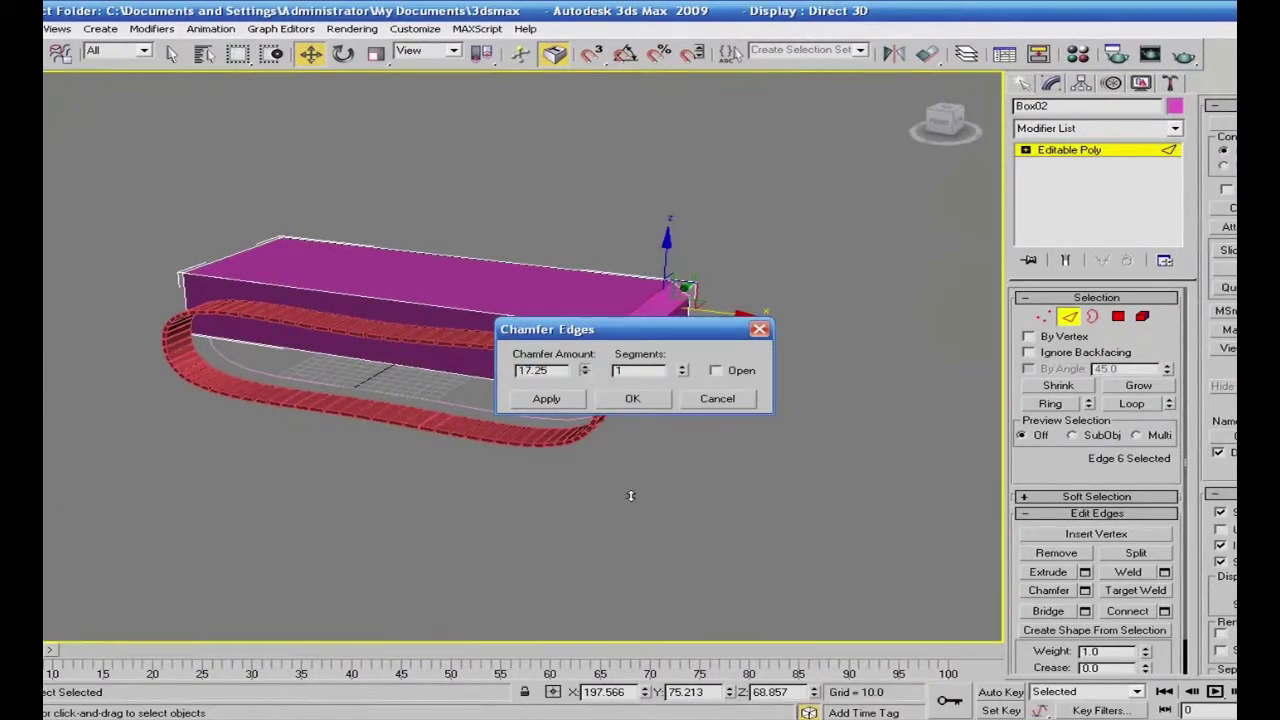
{"action": "left_click_drag", "start_coordinate": [636, 430], "coordinate": [636, 240]}
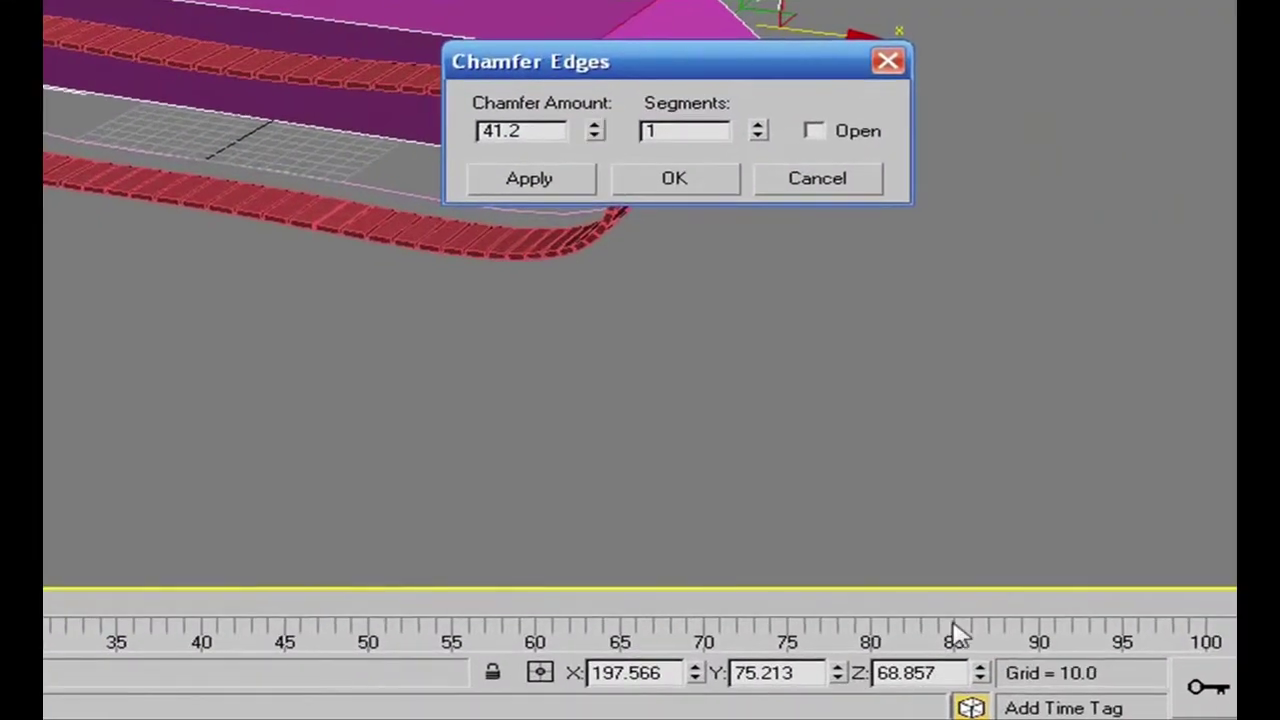
{"action": "left_click_drag", "start_coordinate": [811, 77], "coordinate": [414, 297]}
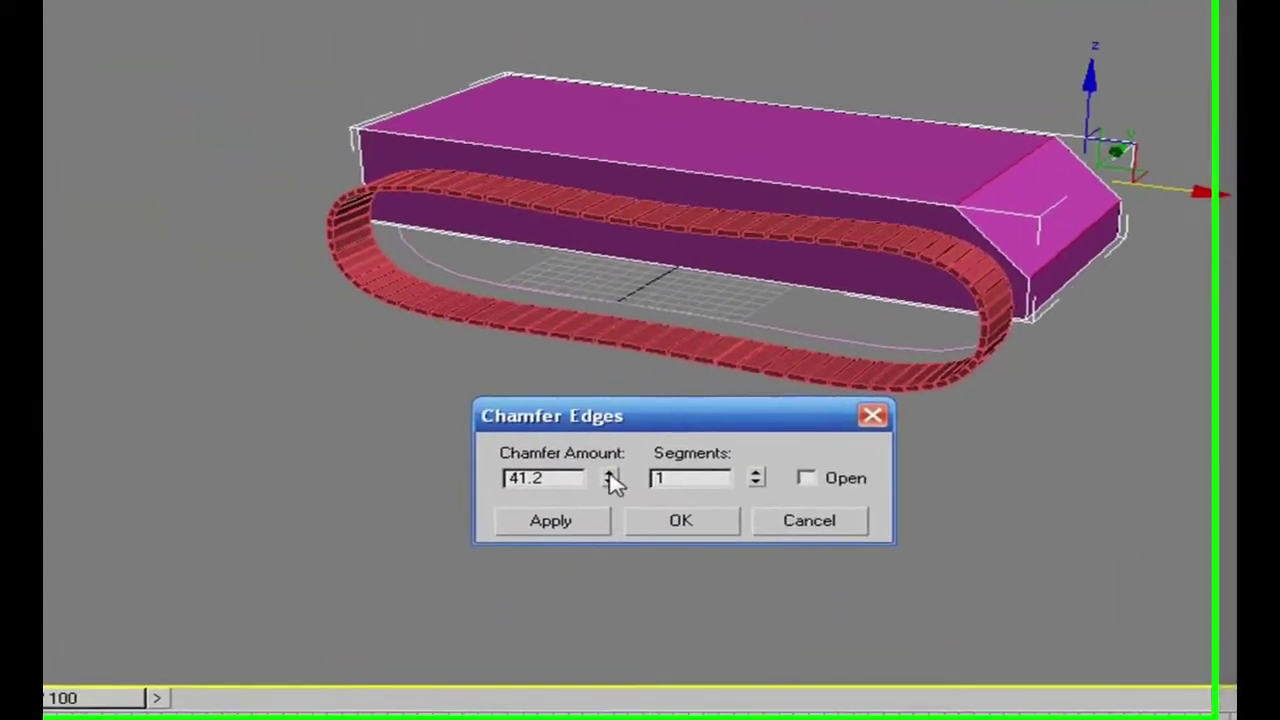
{"action": "left_click_drag", "start_coordinate": [296, 388], "coordinate": [301, 339]}
{"action": "left_click_drag", "start_coordinate": [645, 488], "coordinate": [640, 514]}
{"action": "left_click", "coordinate": [601, 531]}
Chamfer the upper edge at the opposite short end of the body box, adjusting the chamfer amount and segments
{"action": "middle_click_drag", "start_coordinate": [915, 602], "coordinate": [1028, 600], "text": "alt"}
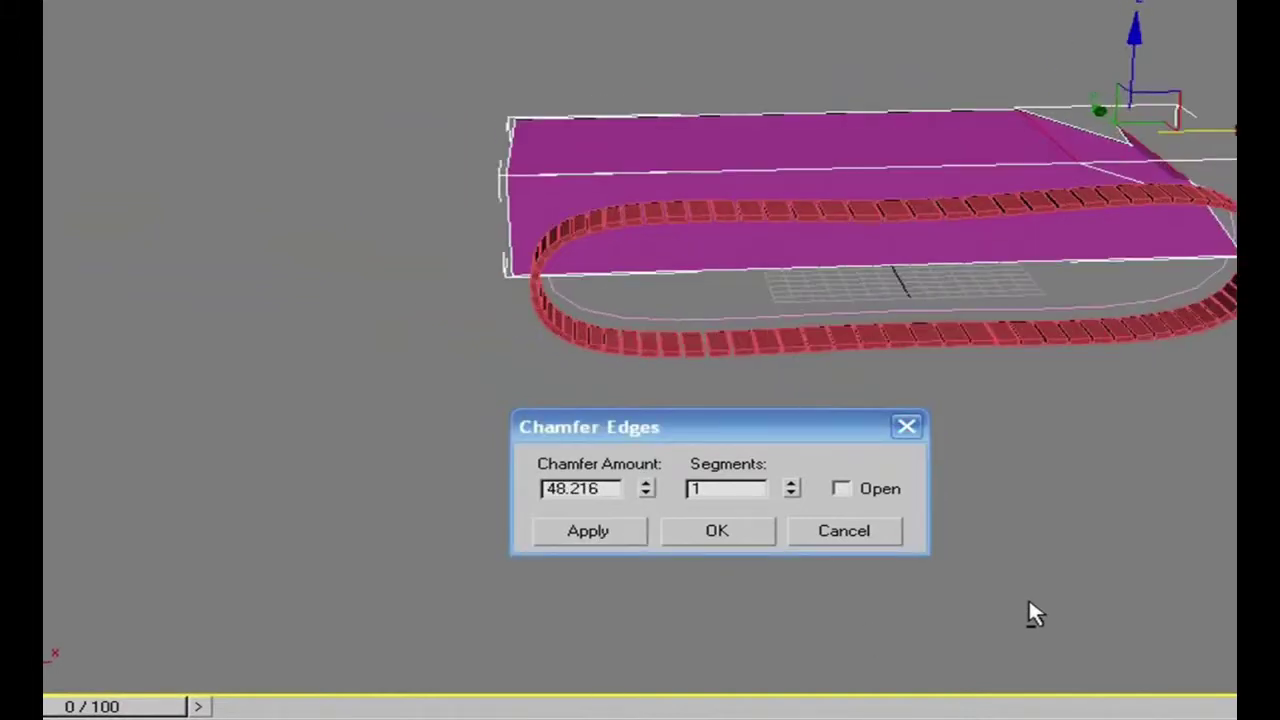
{"action": "left_click", "coordinate": [502, 150]}
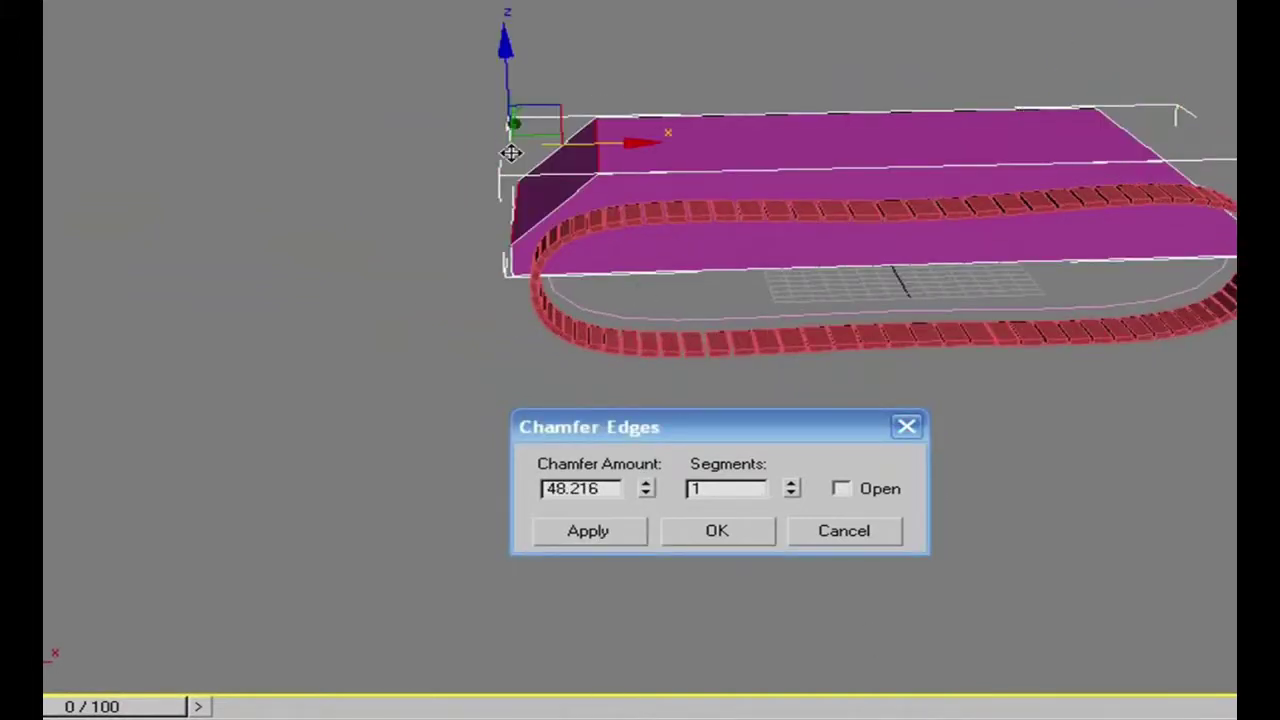
{"action": "left_click_drag", "start_coordinate": [648, 491], "coordinate": [615, 581]}
{"action": "left_click_drag", "start_coordinate": [791, 488], "coordinate": [780, 463]}
{"action": "left_click", "coordinate": [726, 534]}
{"action": "left_click", "coordinate": [933, 550]}
{"action": "middle_click_drag", "start_coordinate": [933, 550], "coordinate": [700, 550], "text": "alt"}
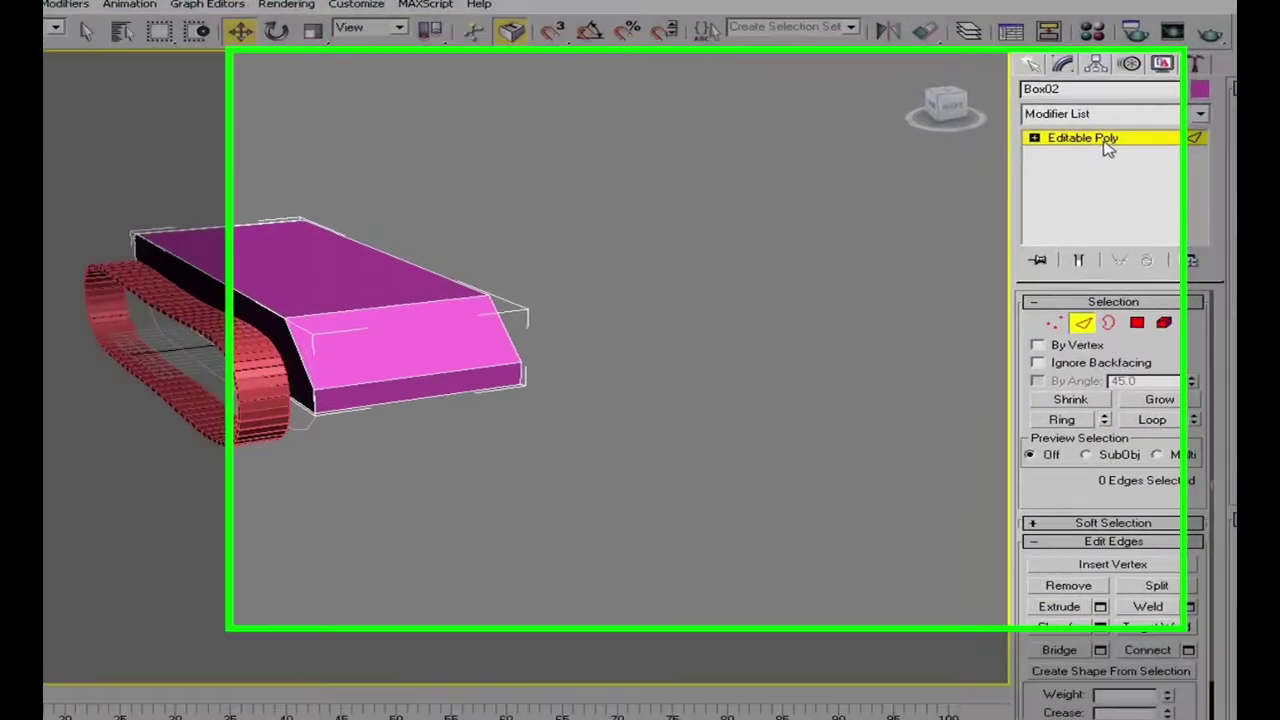
Leave edge editing and raise the whole body box along the Z axis to about 29.45
{"action": "left_click", "coordinate": [1086, 152]}
{"action": "left_click", "coordinate": [765, 234]}
{"action": "left_click", "coordinate": [249, 296]}
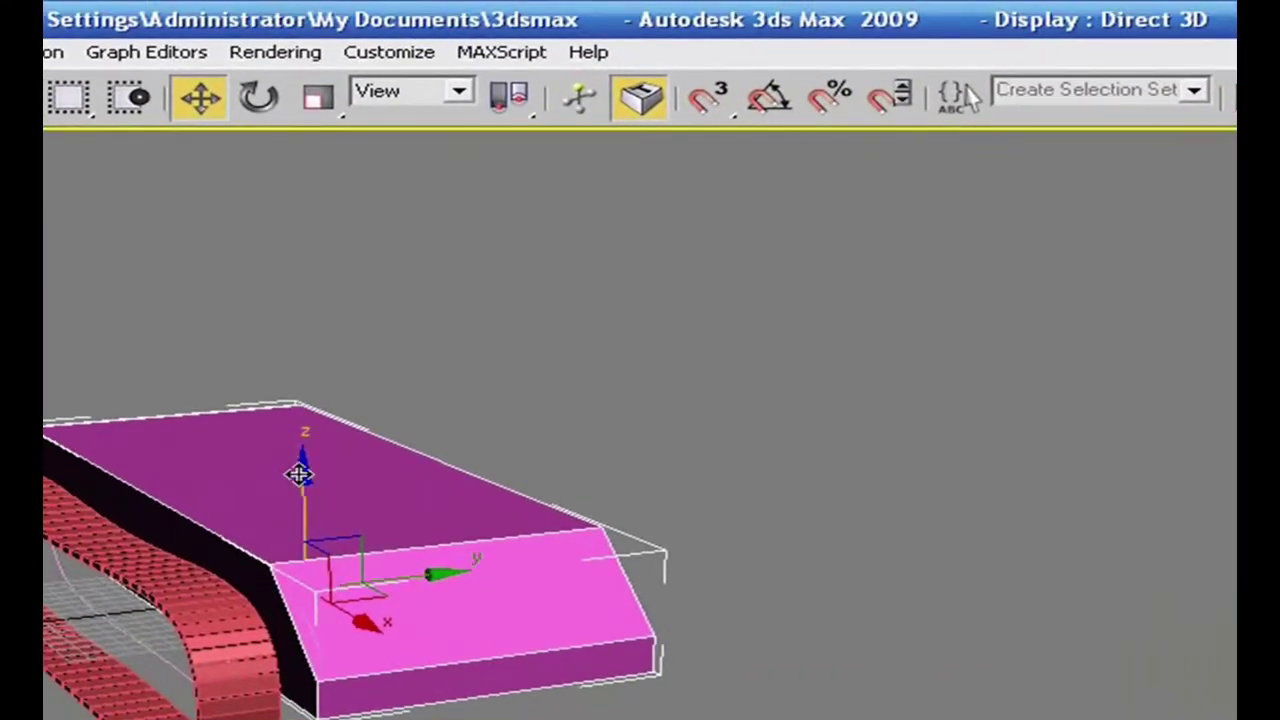
{"action": "left_click_drag", "start_coordinate": [298, 474], "coordinate": [297, 423]}
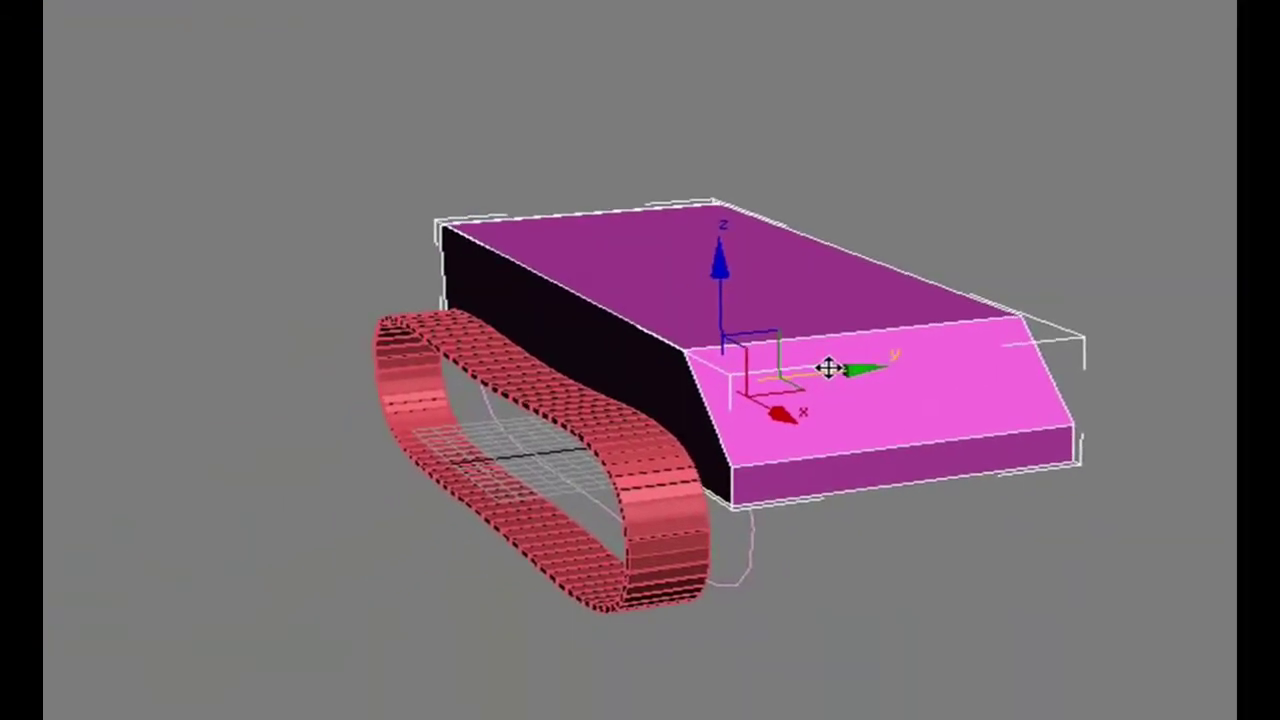
{"action": "middle_click_drag", "start_coordinate": [960, 637], "coordinate": [1104, 659], "text": "alt"}
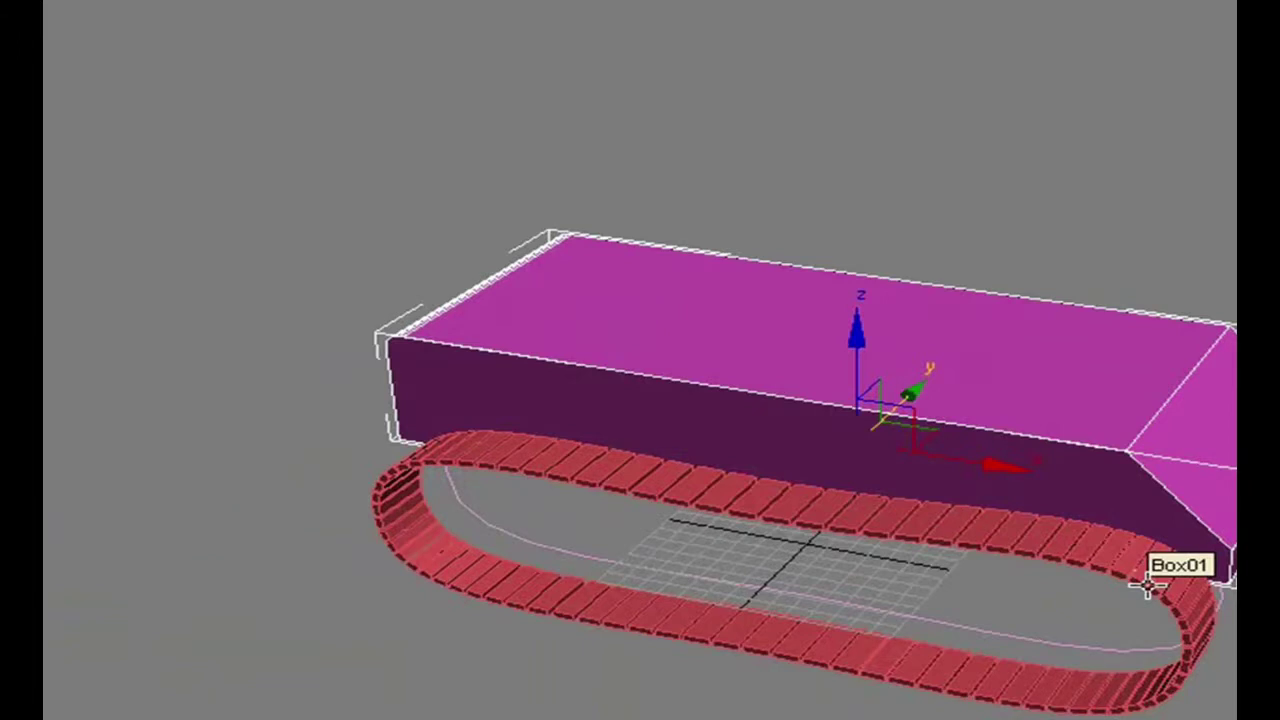
Start wiring the body box's X Position to the chain's PathDeform Percent along path parameter
{"action": "left_click", "coordinate": [1100, 605]}
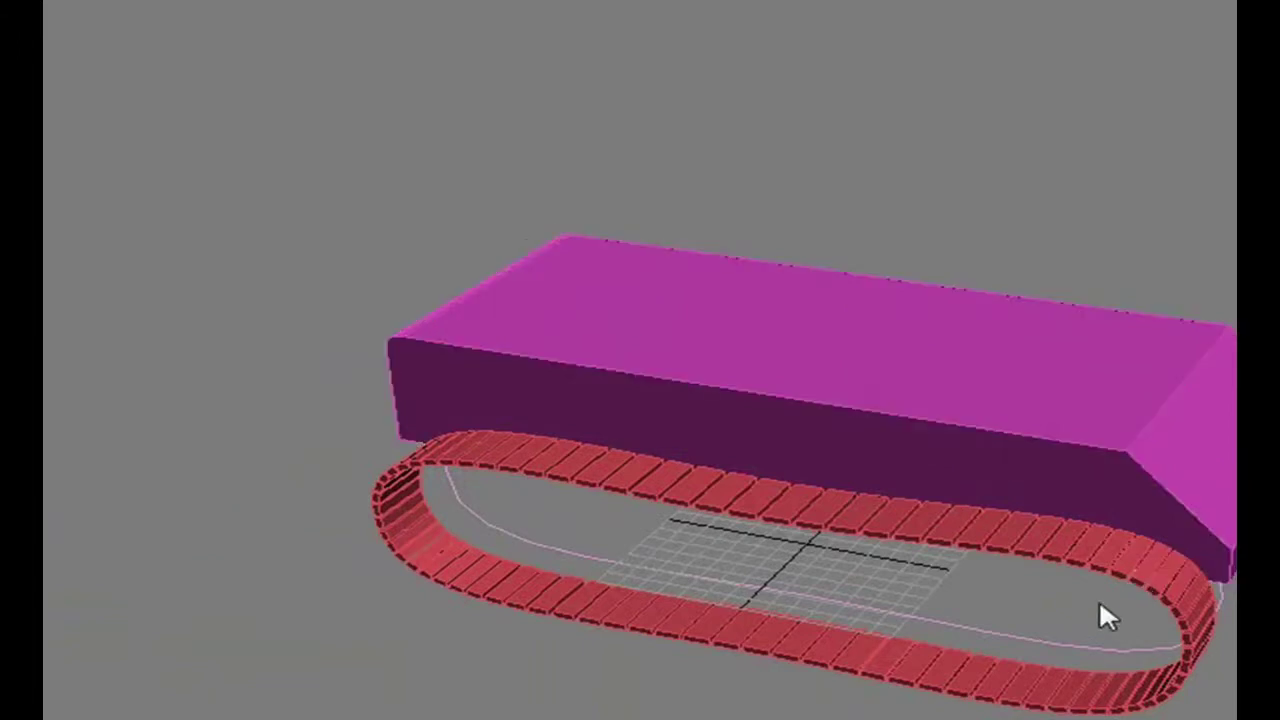
{"action": "left_click", "coordinate": [1090, 547]}
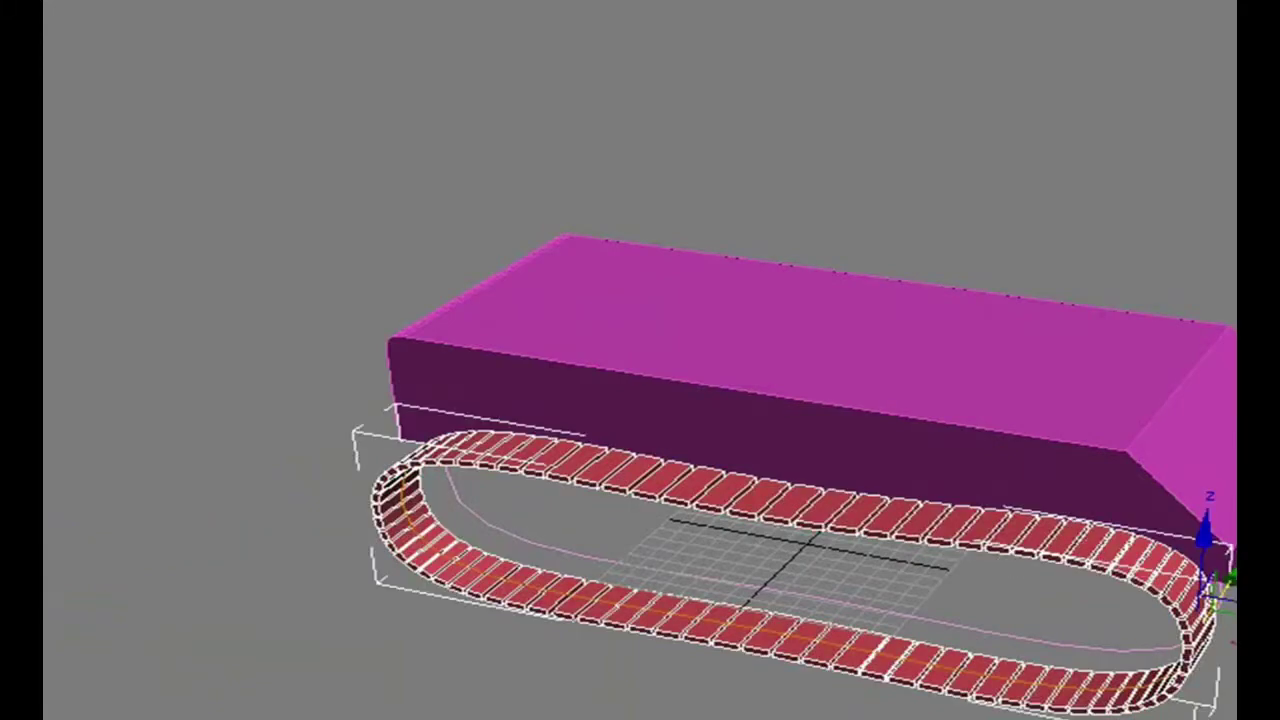
{"action": "left_click", "coordinate": [1103, 363]}
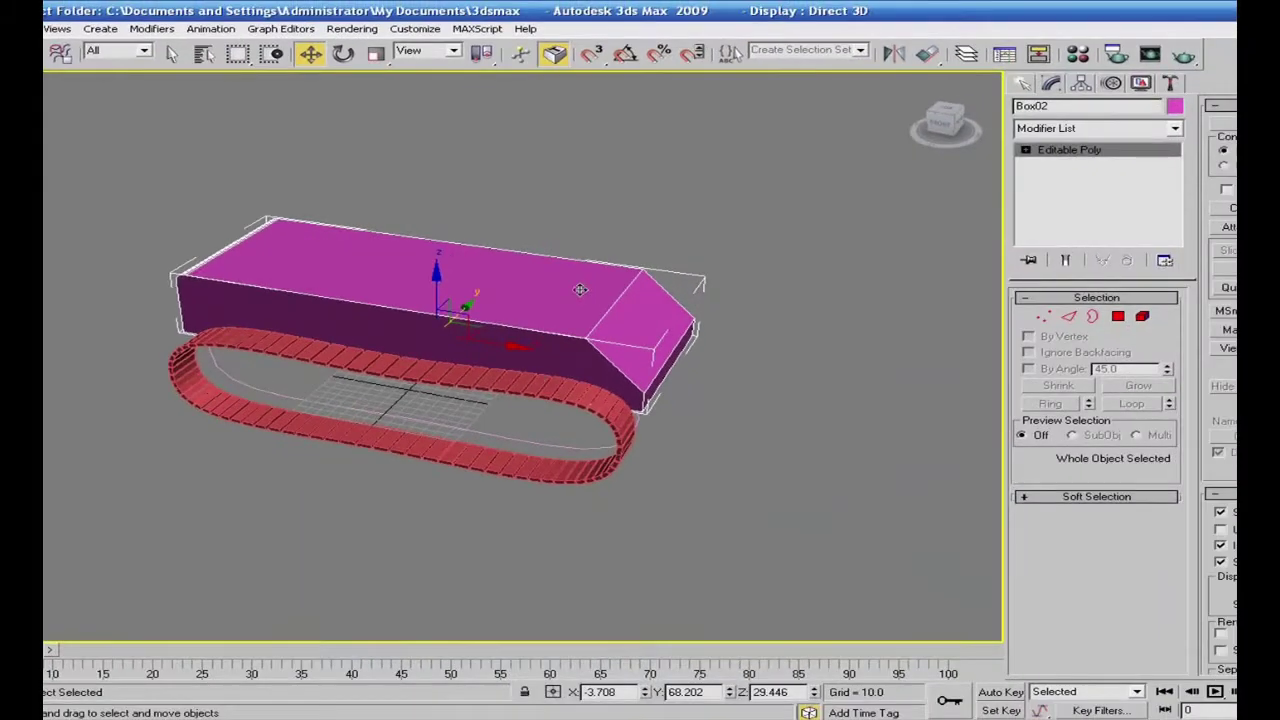
{"action": "right_click", "coordinate": [553, 308]}
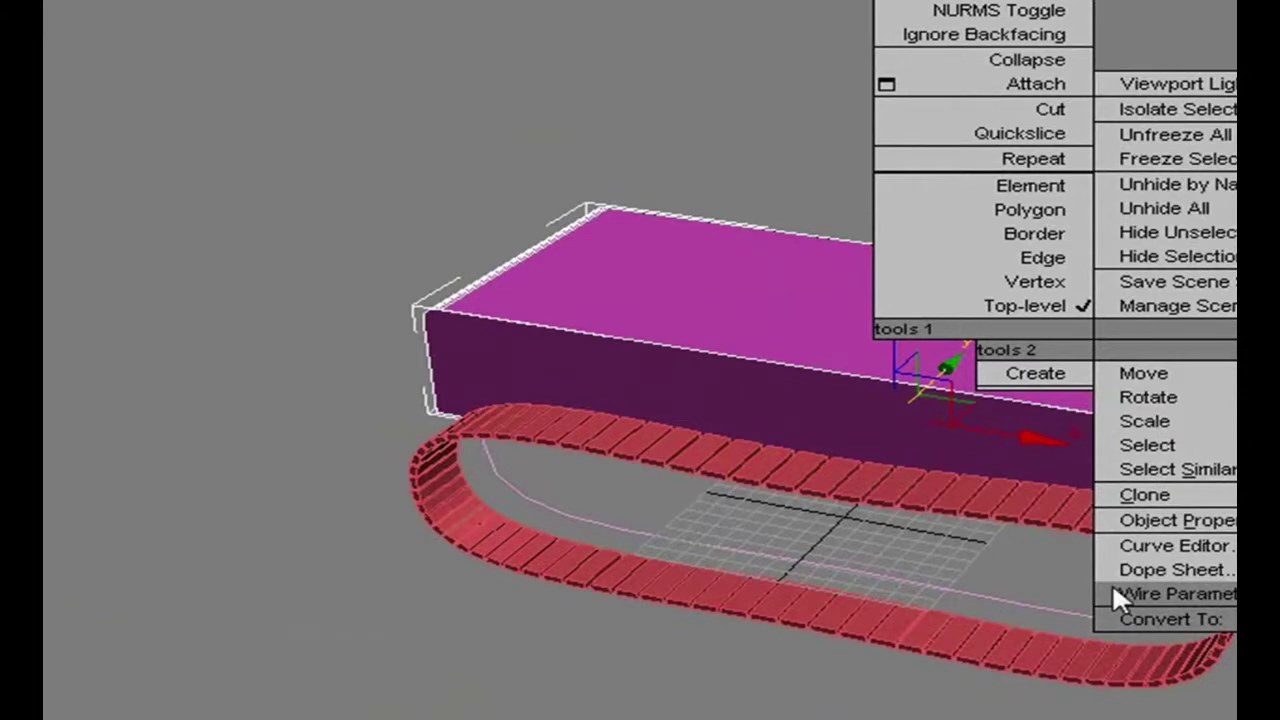
{"action": "left_click", "coordinate": [1114, 594]}
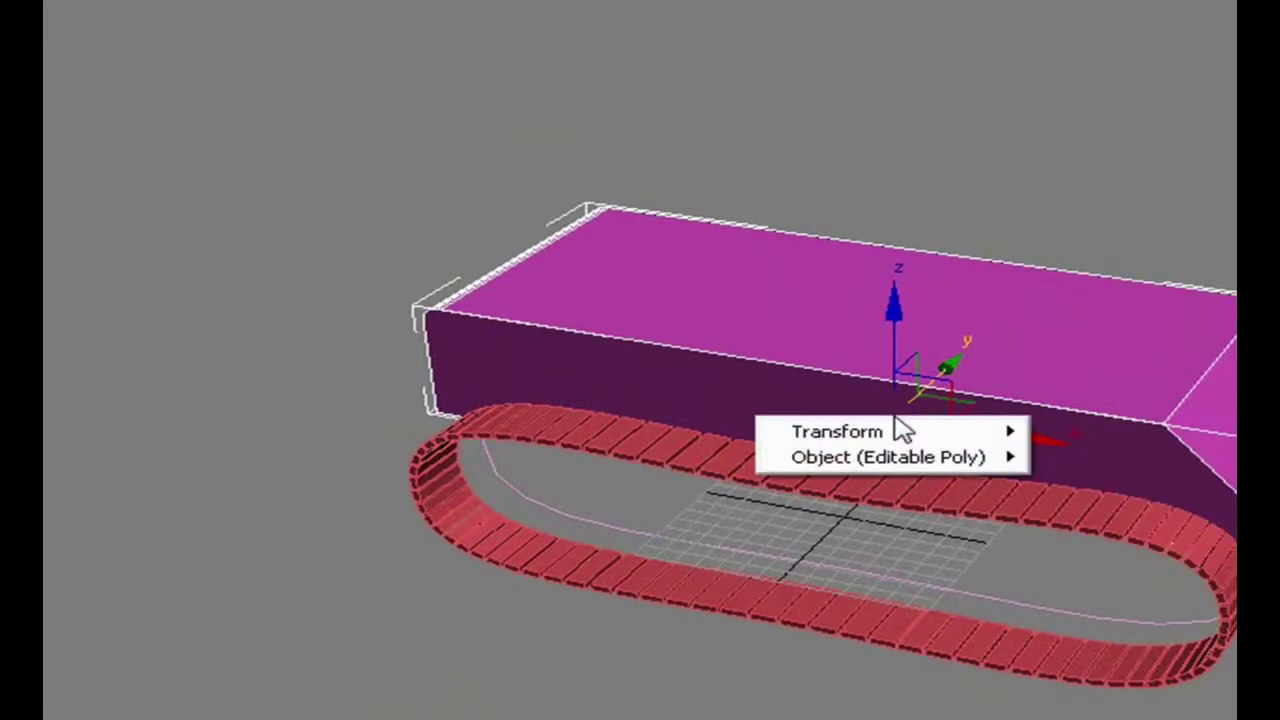
{"action": "mouse_move", "coordinate": [903, 431]}
{"action": "mouse_move", "coordinate": [1078, 440]}
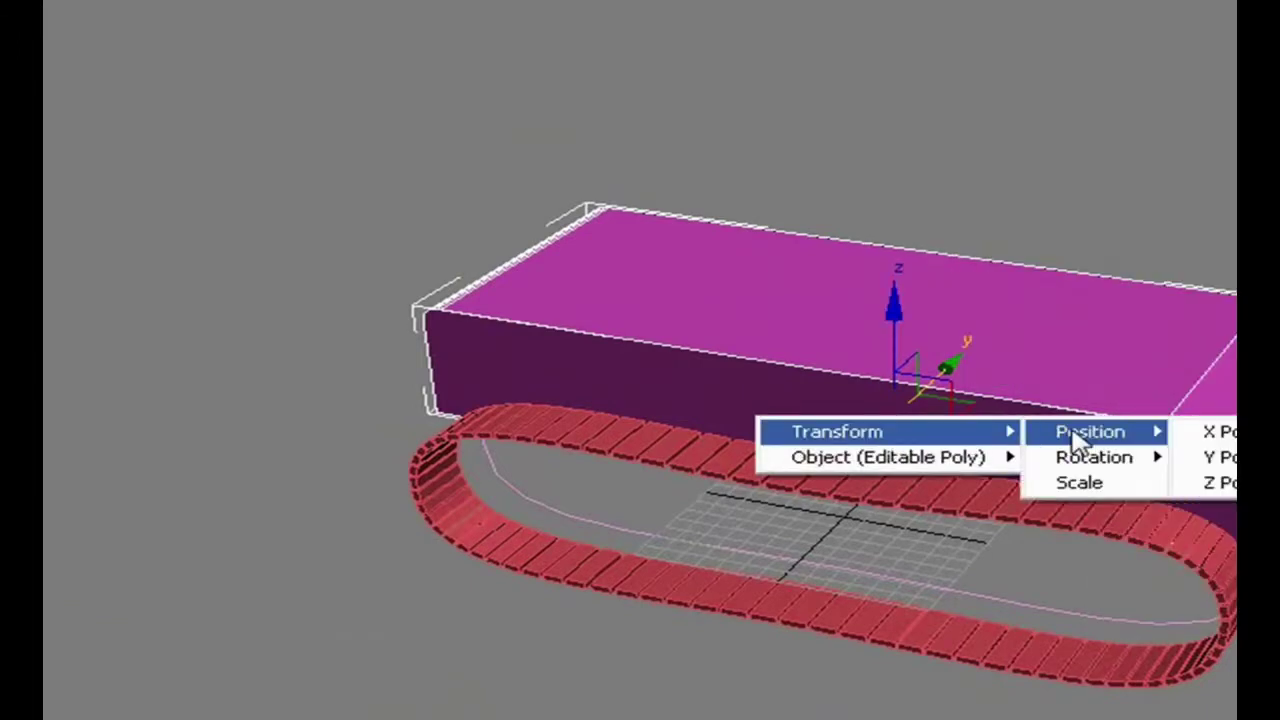
{"action": "left_click", "coordinate": [1200, 433]}
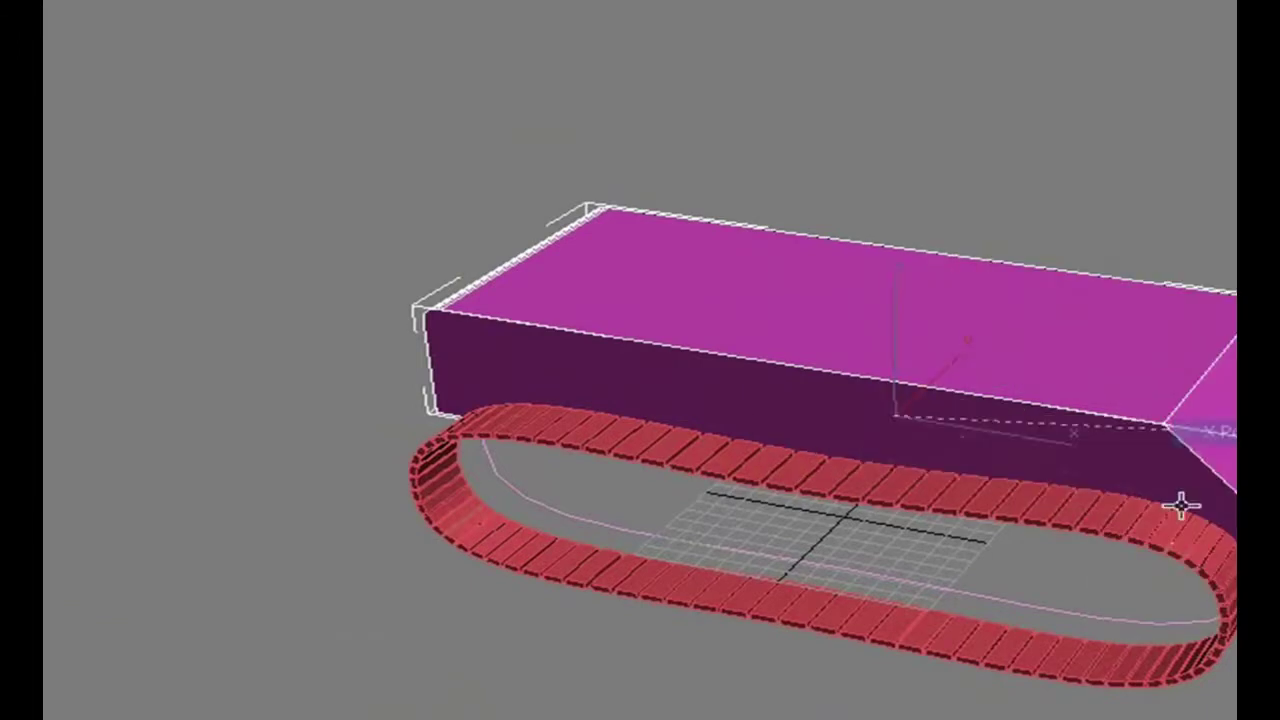
{"action": "left_click", "coordinate": [1074, 648]}
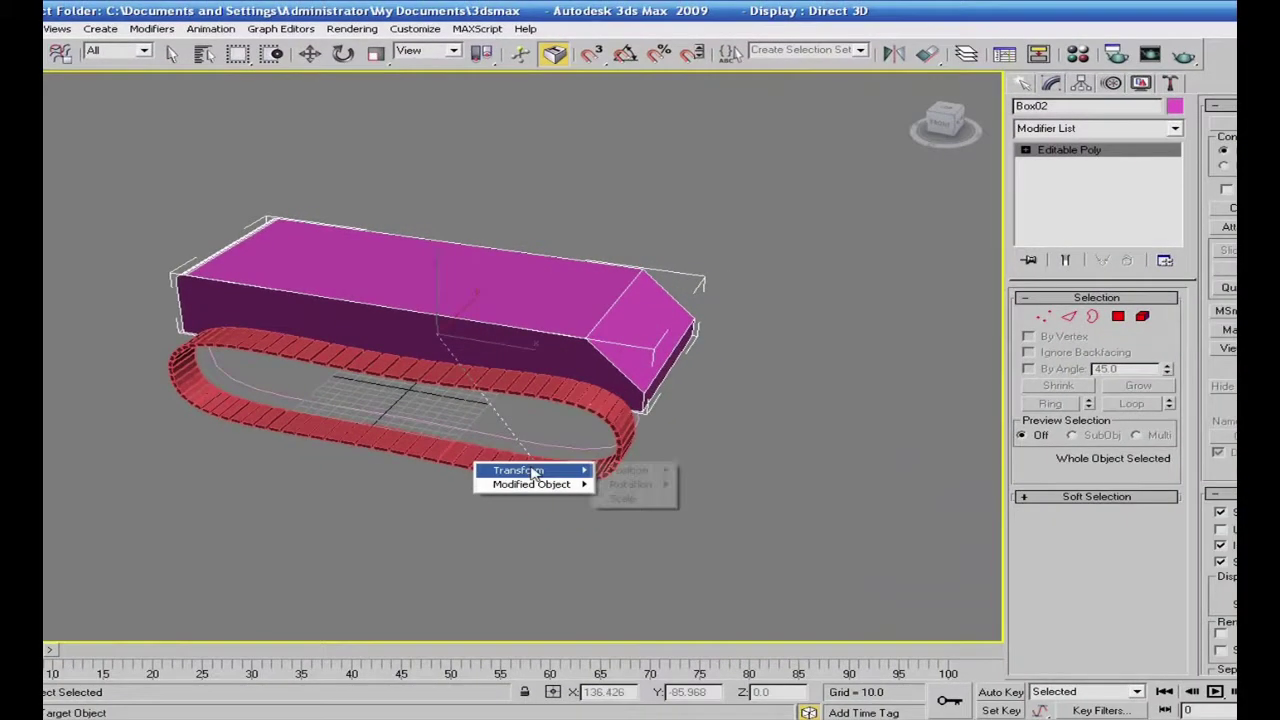
{"action": "mouse_move", "coordinate": [1062, 666]}
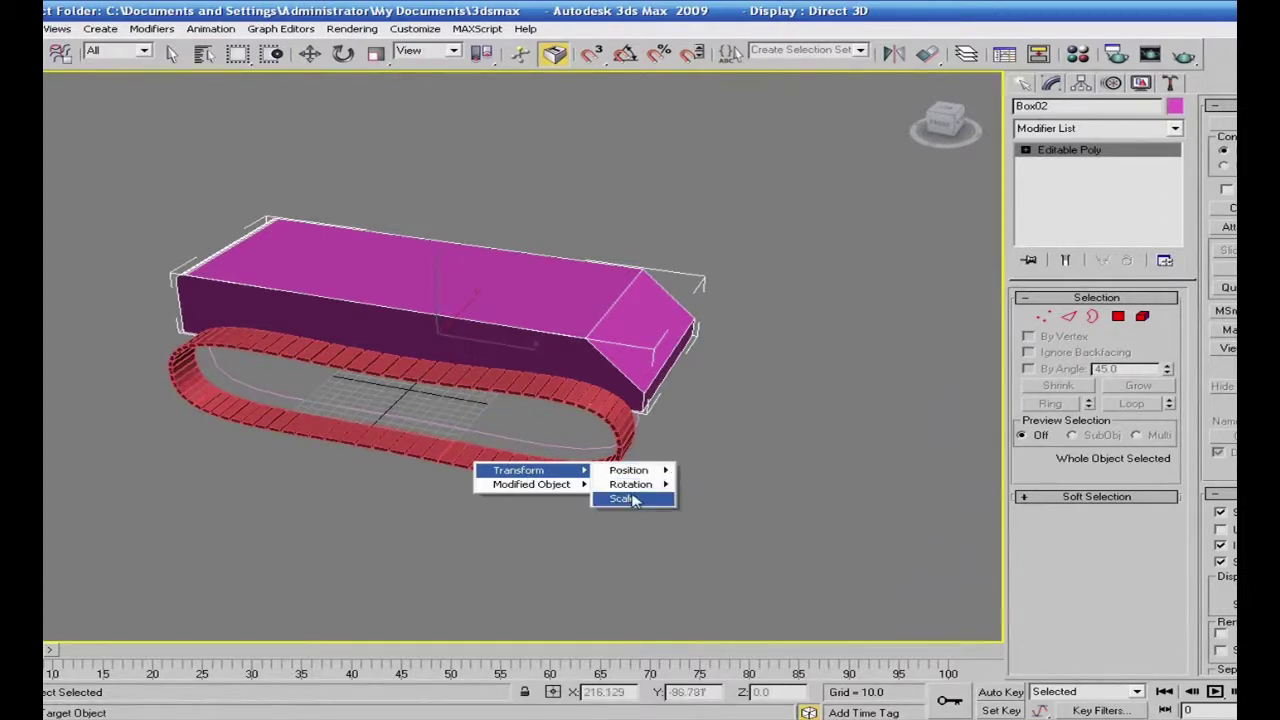
{"action": "mouse_move", "coordinate": [555, 489]}
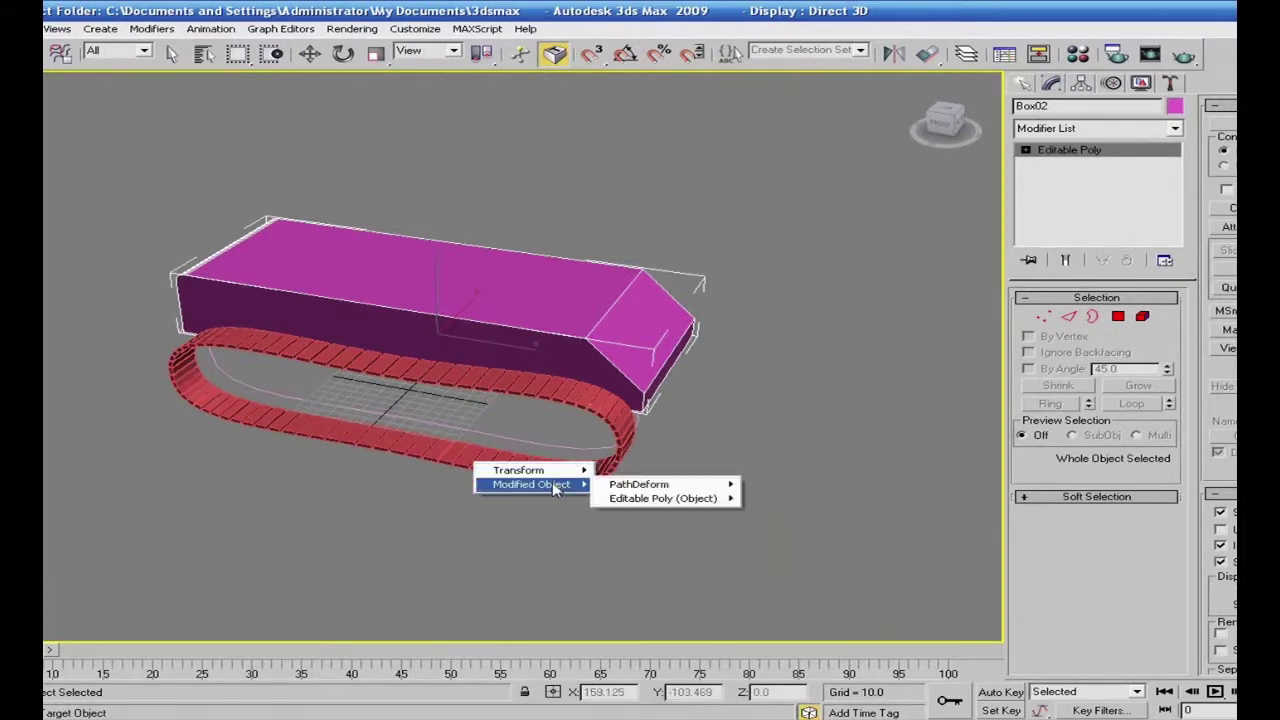
{"action": "mouse_move", "coordinate": [621, 487]}
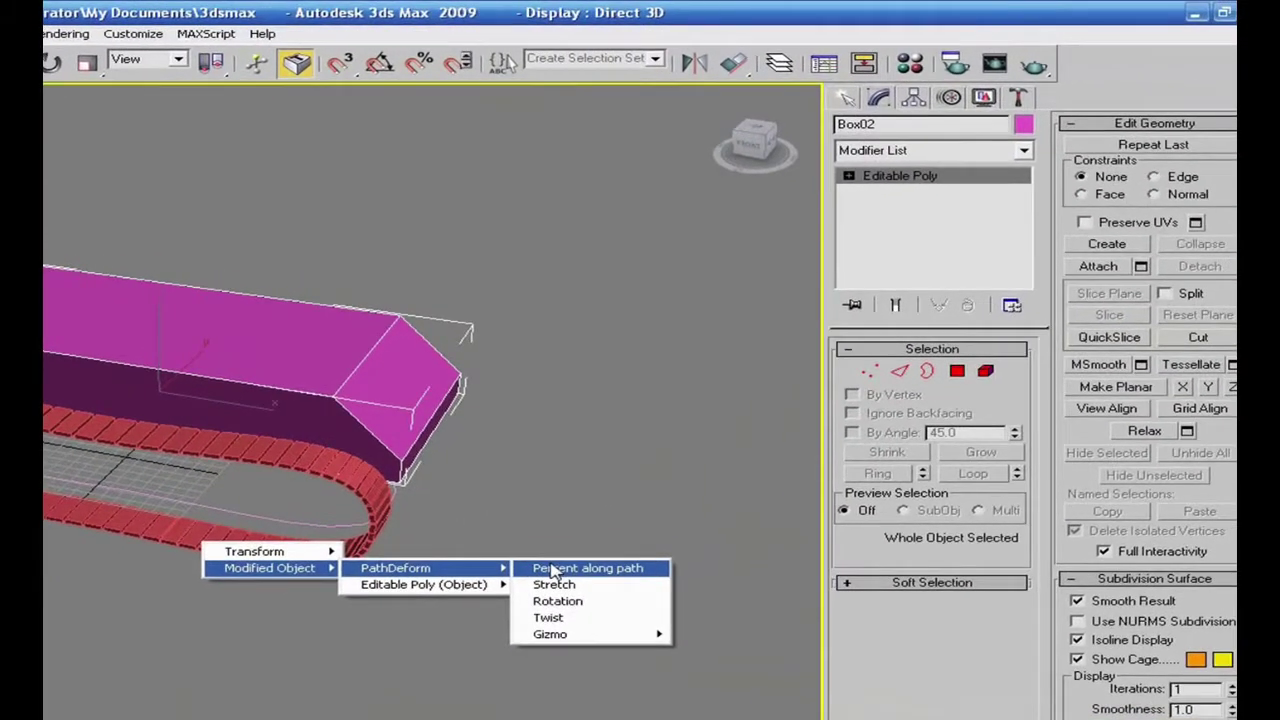
{"action": "left_click", "coordinate": [773, 487]}
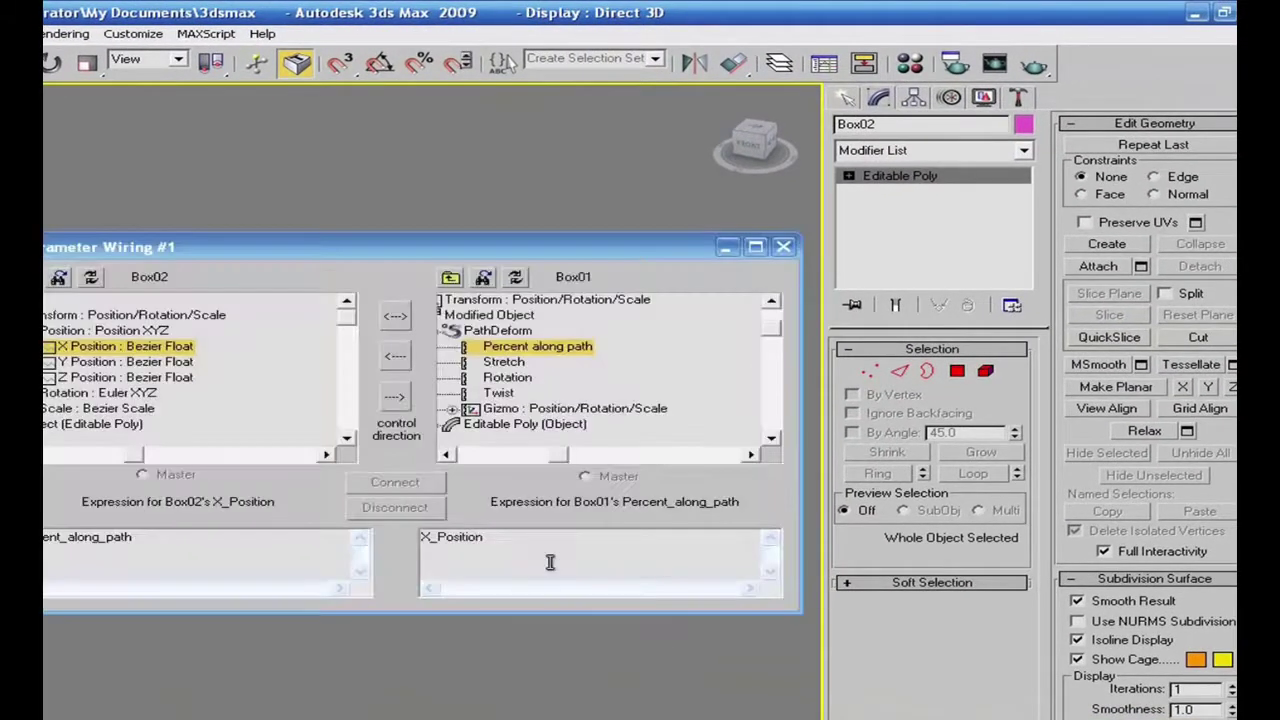
Connect the two parameters one-way so that the body box's X Position controls the chain's Percent along path
{"action": "left_click_drag", "start_coordinate": [258, 254], "coordinate": [693, 235]}
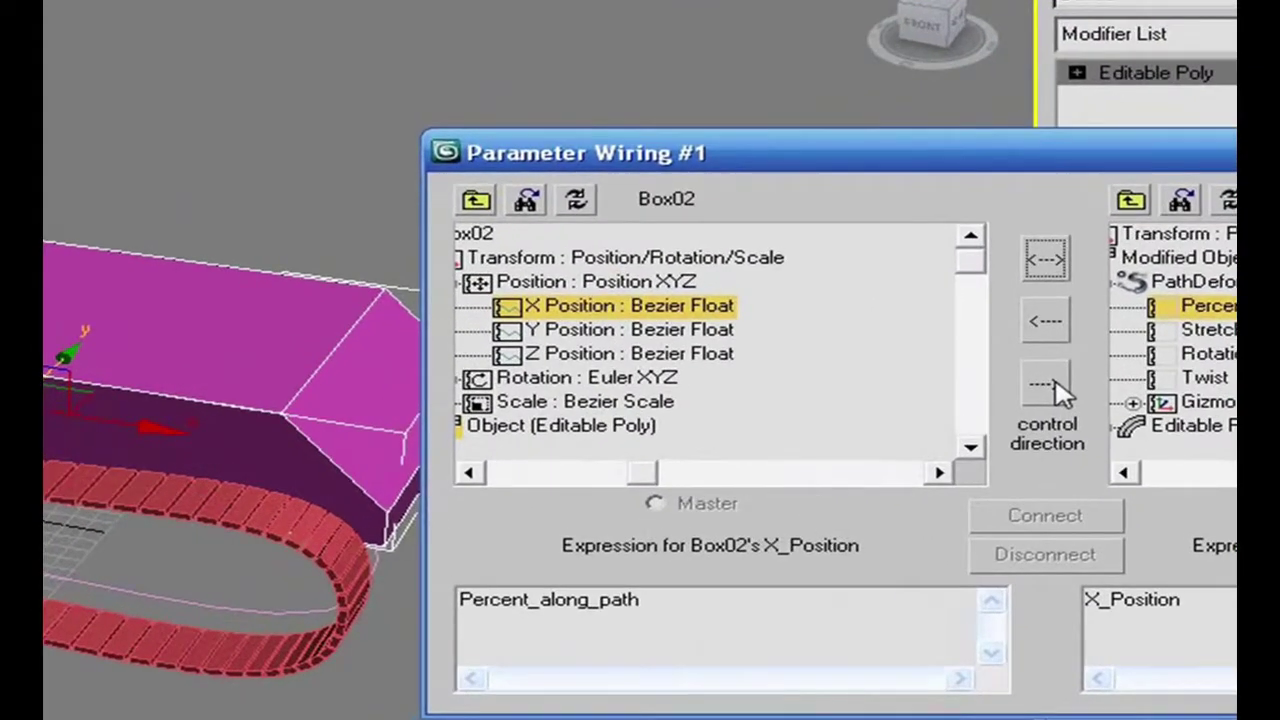
{"action": "left_click", "coordinate": [1045, 385]}
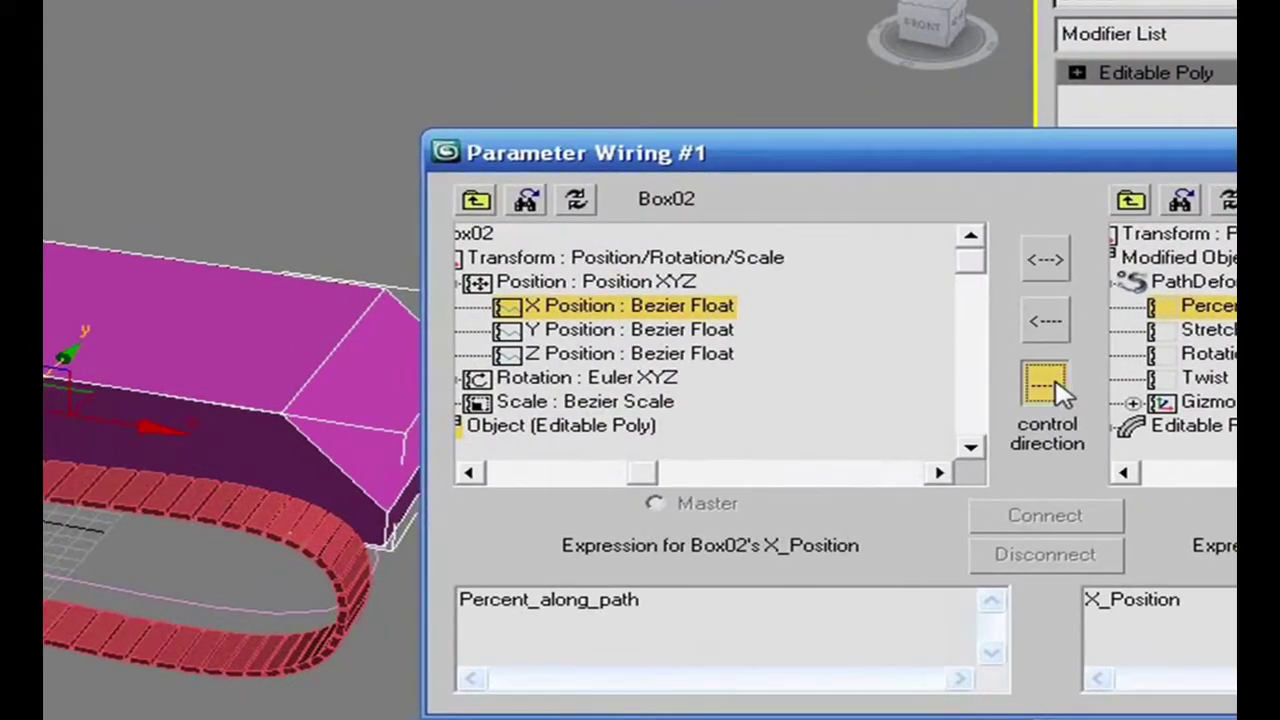
{"action": "left_click", "coordinate": [1045, 516]}
Try moving the body box along the X axis to check how the wired chain travels
{"action": "left_click_drag", "start_coordinate": [163, 429], "coordinate": [199, 429]}
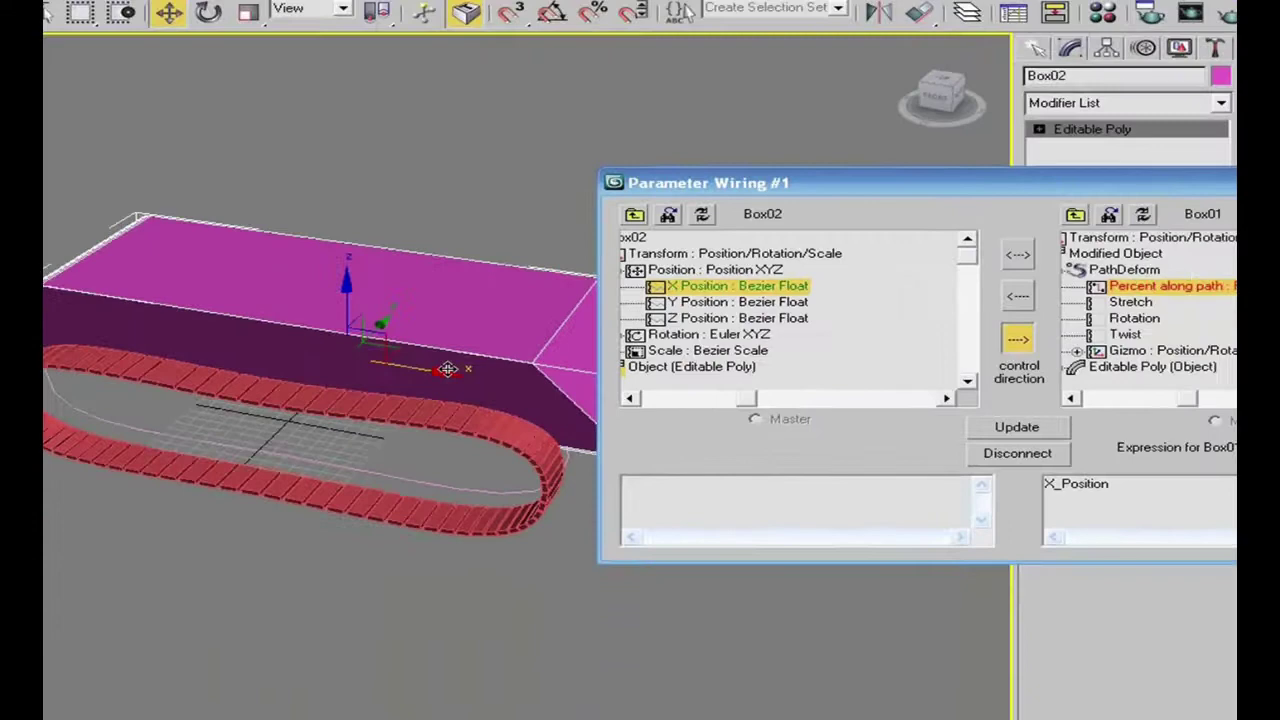
{"action": "left_click_drag", "start_coordinate": [447, 369], "coordinate": [459, 366]}
{"action": "mouse_move", "coordinate": [550, 344]}
{"action": "left_mouse_down"}
{"action": "mouse_move", "coordinate": [515, 345]}
{"action": "mouse_move", "coordinate": [553, 339]}
{"action": "left_mouse_up"}
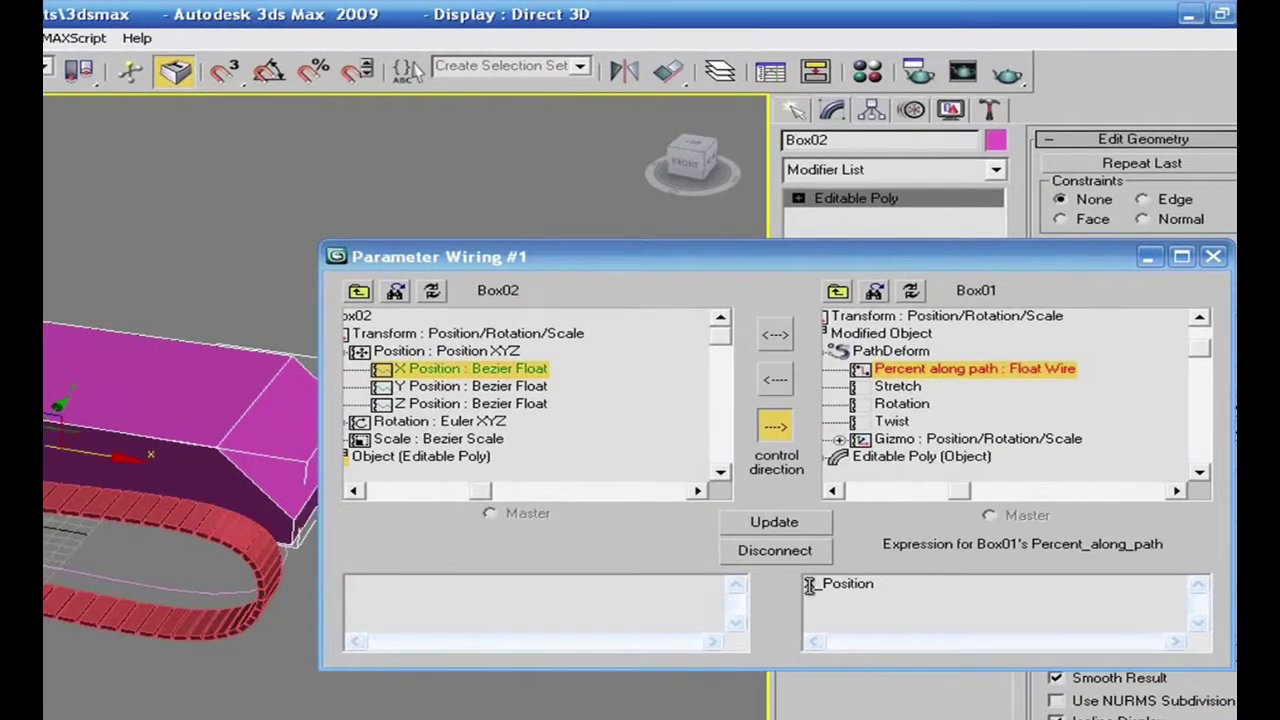
Try the expression X_Position/100 for the chain's Percent along path by moving the body box along X, and undo the move
{"action": "left_click", "coordinate": [880, 583]}
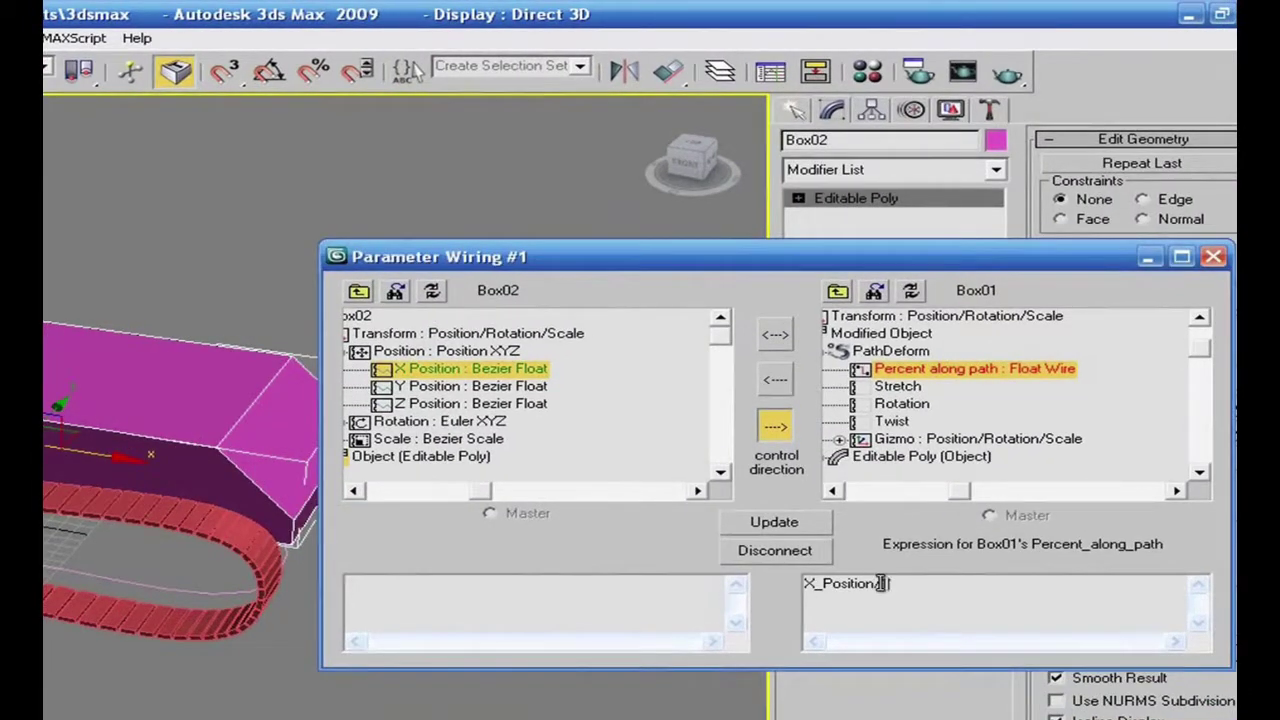
{"action": "left_click", "coordinate": [812, 530]}
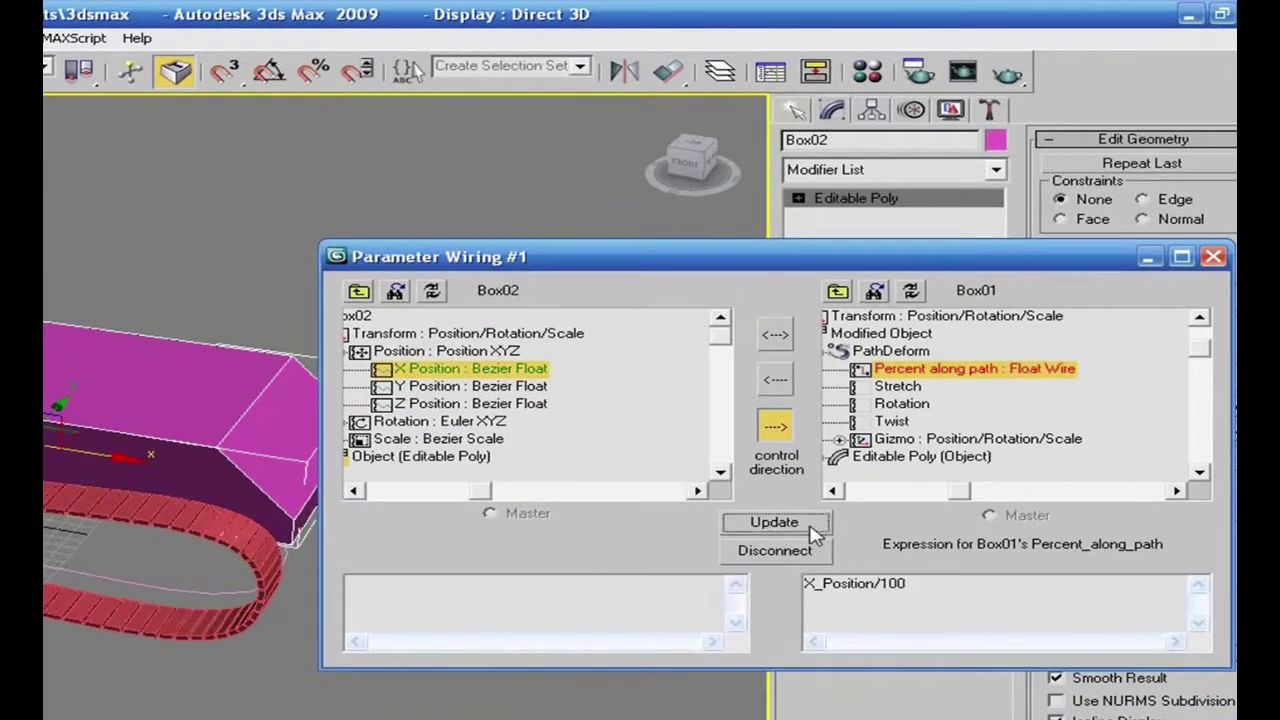
{"action": "left_click_drag", "start_coordinate": [136, 457], "coordinate": [208, 464]}
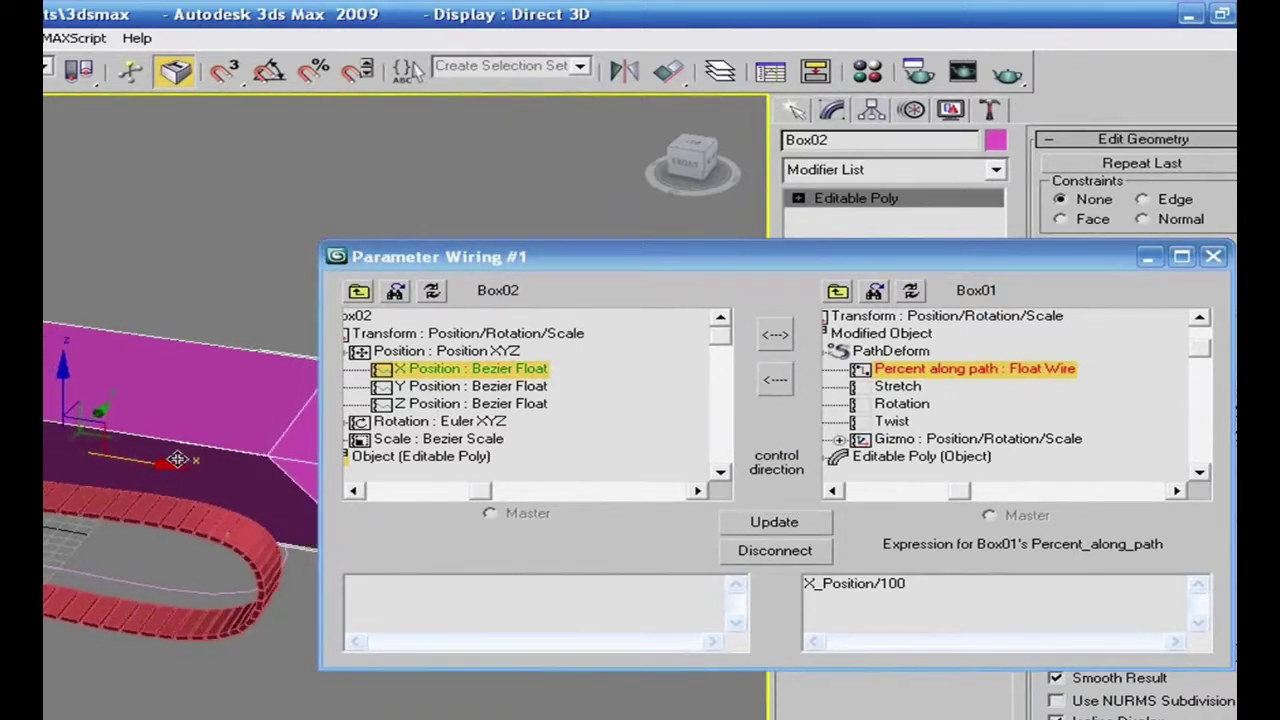
{"action": "key", "text": "ctrl+z"}
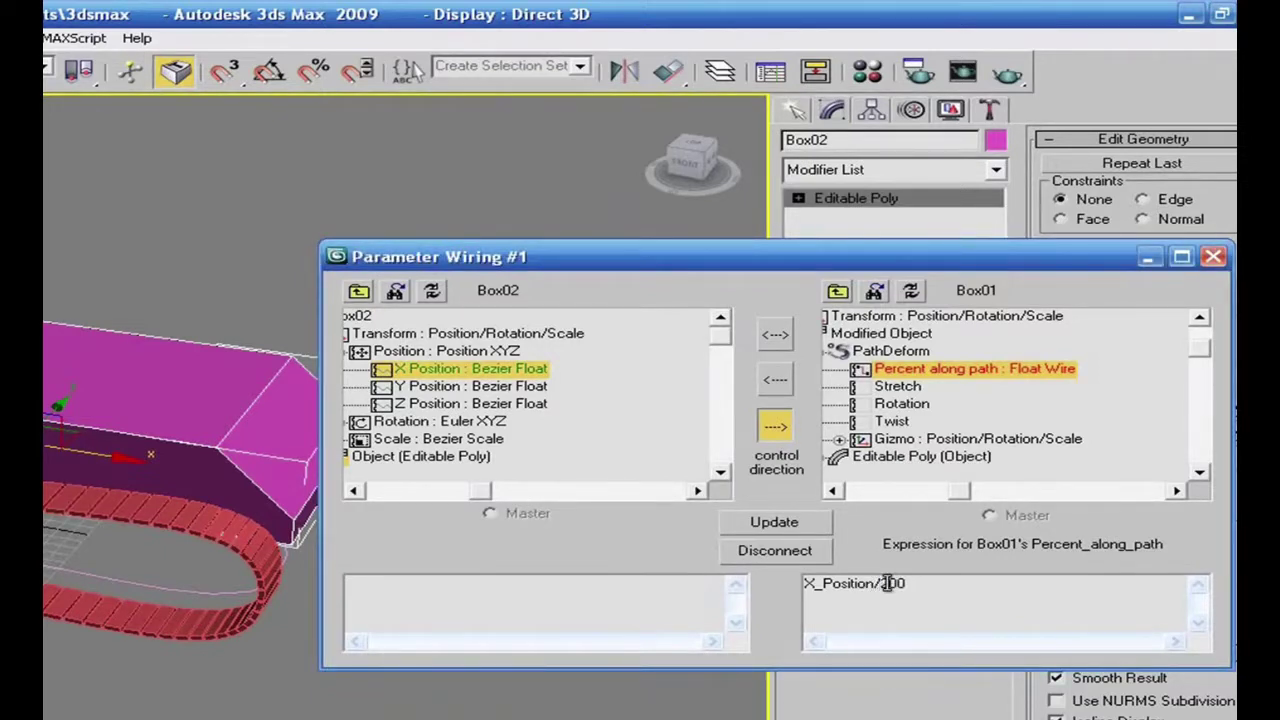
Try the wire expression X_Position/200 with another move of the body box along X, and undo the move
{"action": "left_click", "coordinate": [758, 524]}
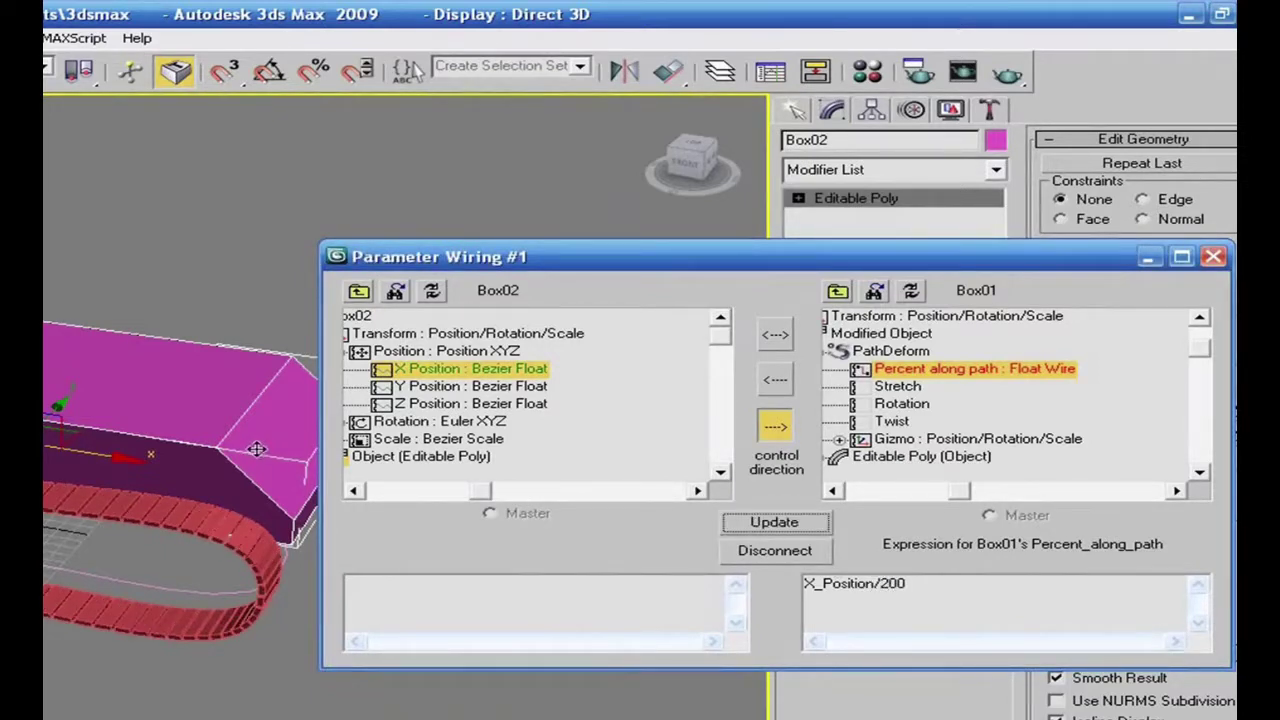
{"action": "left_click_drag", "start_coordinate": [128, 460], "coordinate": [154, 463]}
{"action": "key", "text": "ctrl+z"}
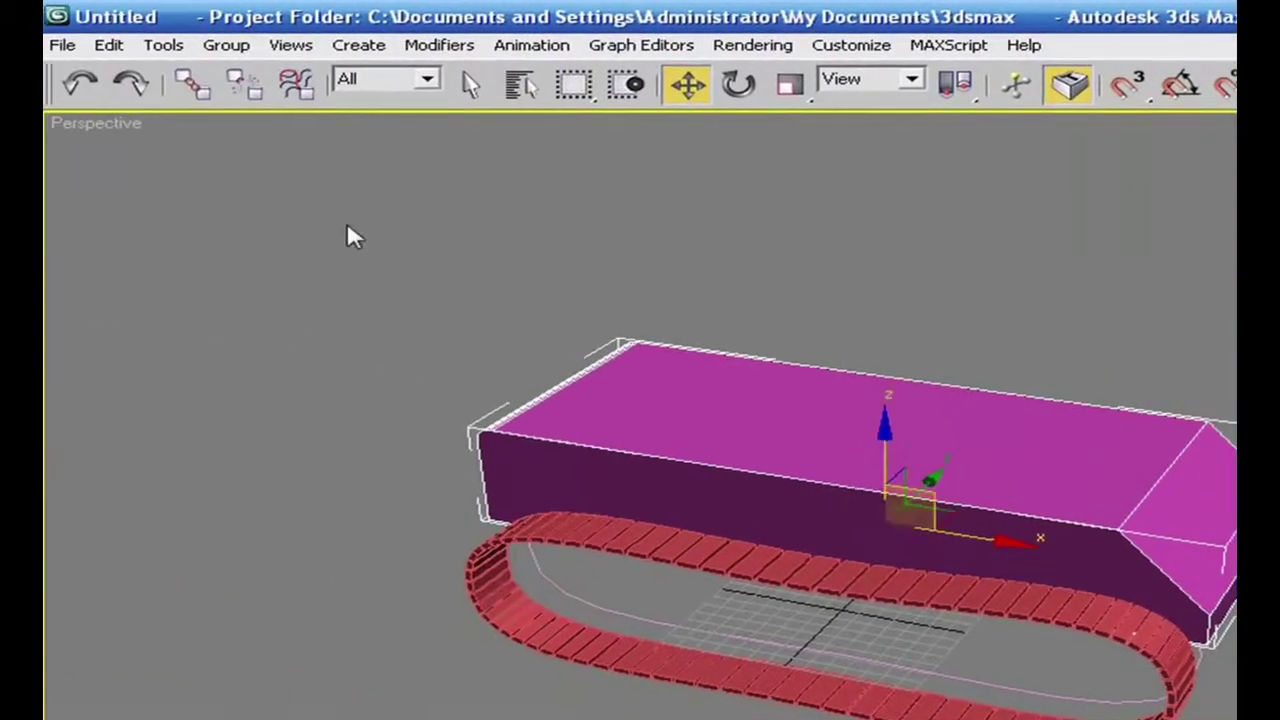
Link the track chain to the body box as its parent
{"action": "left_click", "coordinate": [193, 84]}
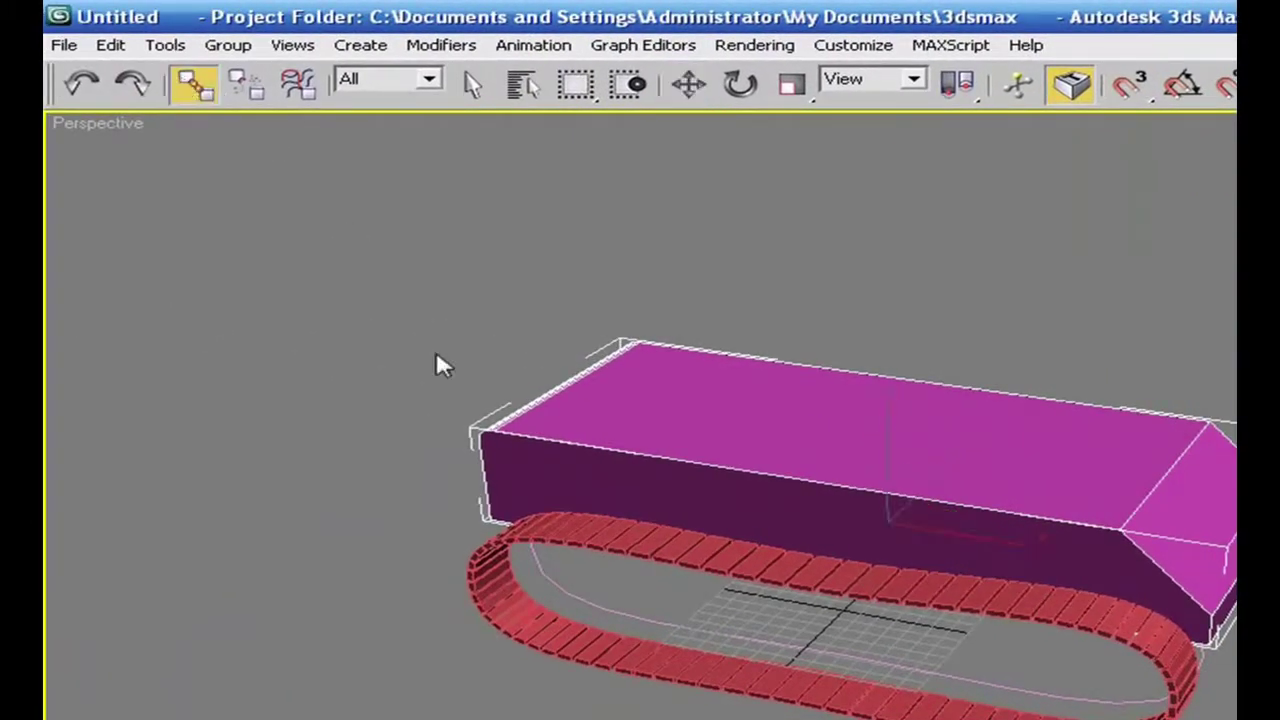
{"action": "left_click_drag", "start_coordinate": [660, 662], "coordinate": [690, 443]}
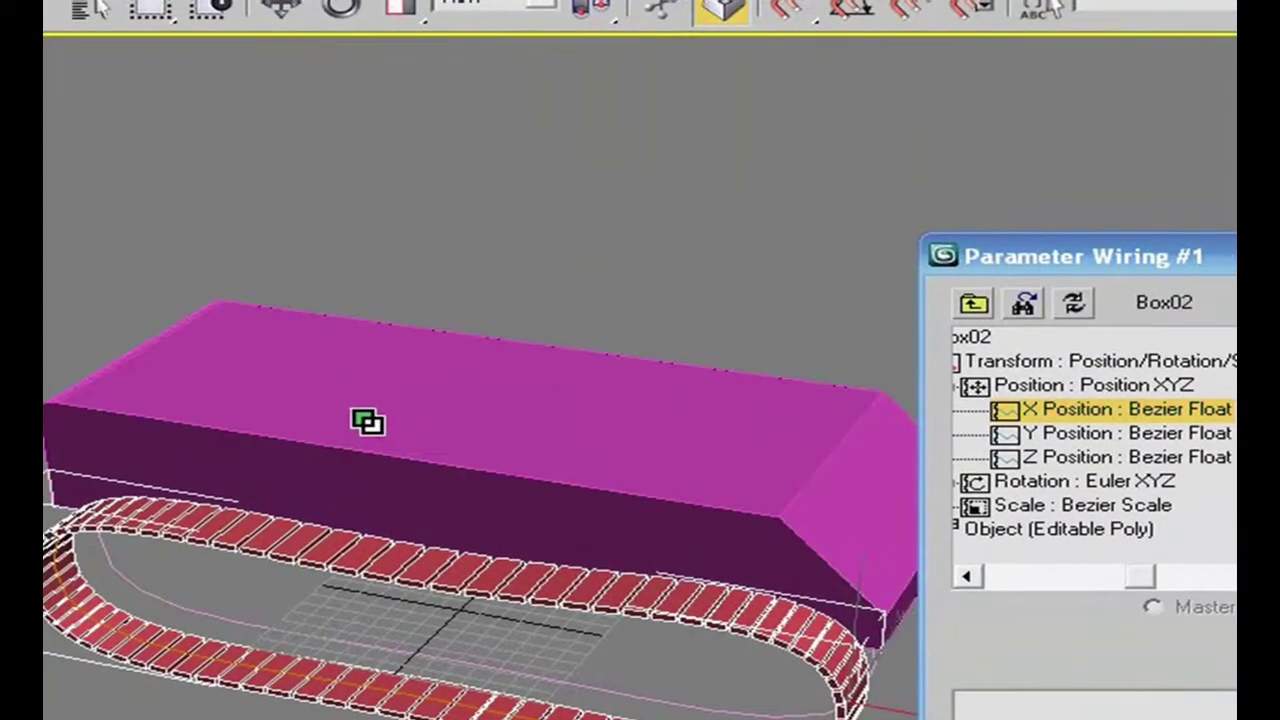
{"action": "right_click", "coordinate": [660, 310]}
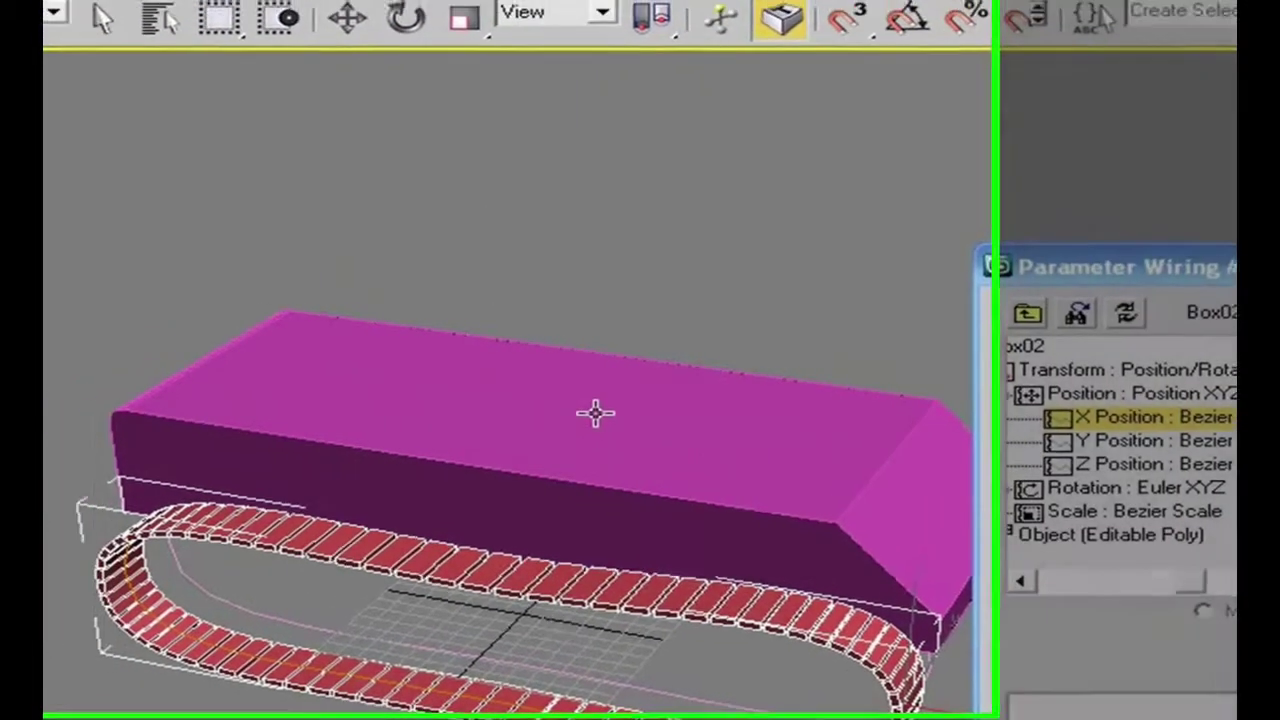
Try moving the body box along the X axis to check how the linked chain follows
{"action": "left_click", "coordinate": [651, 88]}
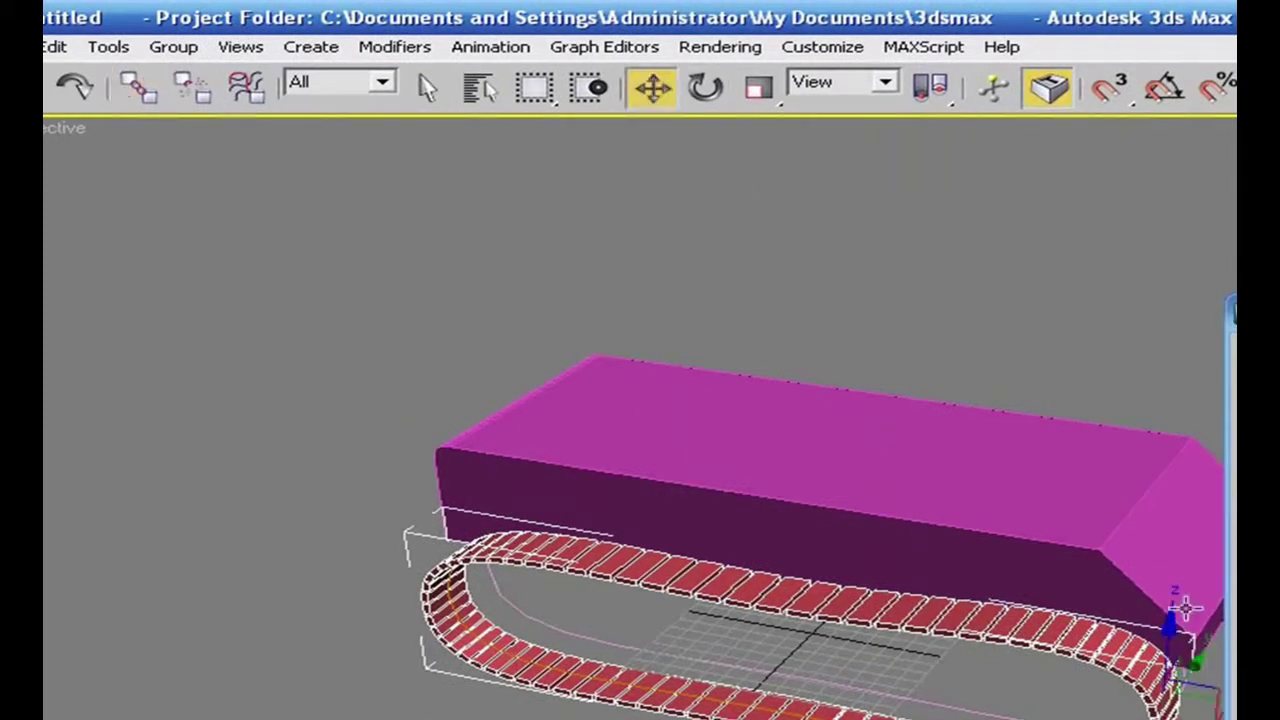
{"action": "left_click", "coordinate": [986, 472]}
{"action": "left_click_drag", "start_coordinate": [970, 561], "coordinate": [1010, 555]}
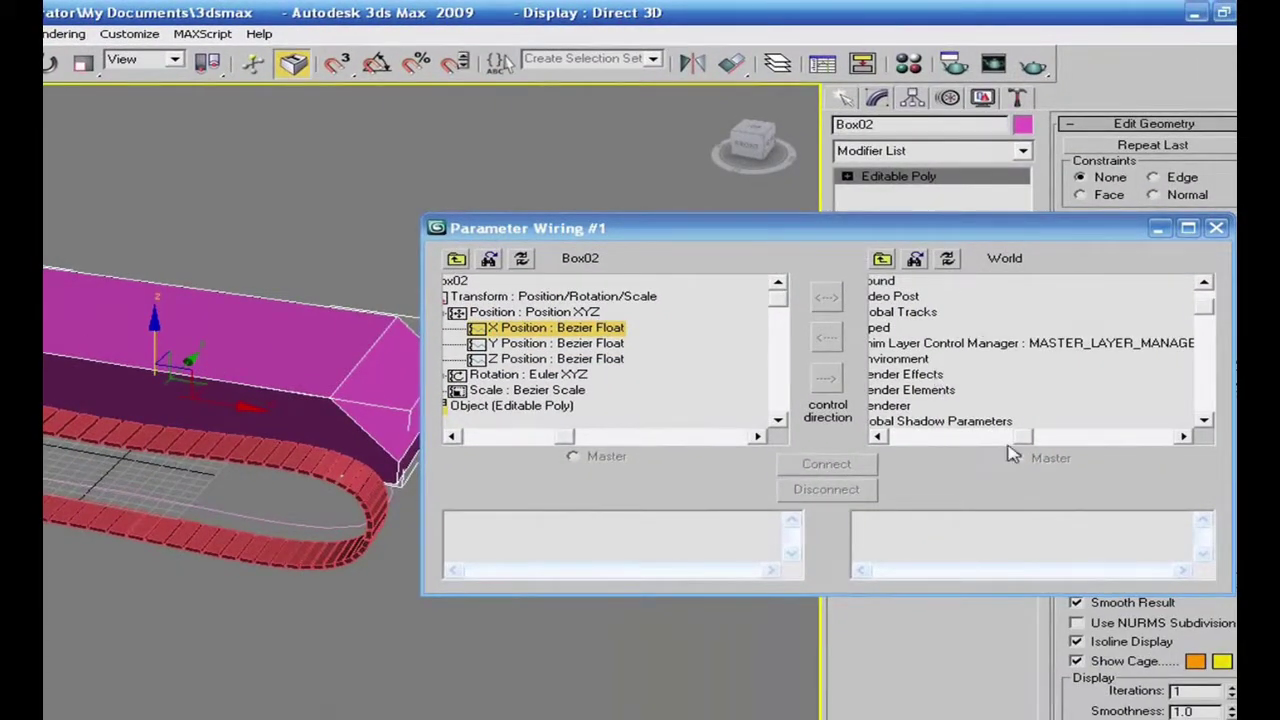
Load the chain's Percent along path wire for editing and reverse its expression to -X_Position/200
{"action": "left_click_drag", "start_coordinate": [1018, 438], "coordinate": [890, 445]}
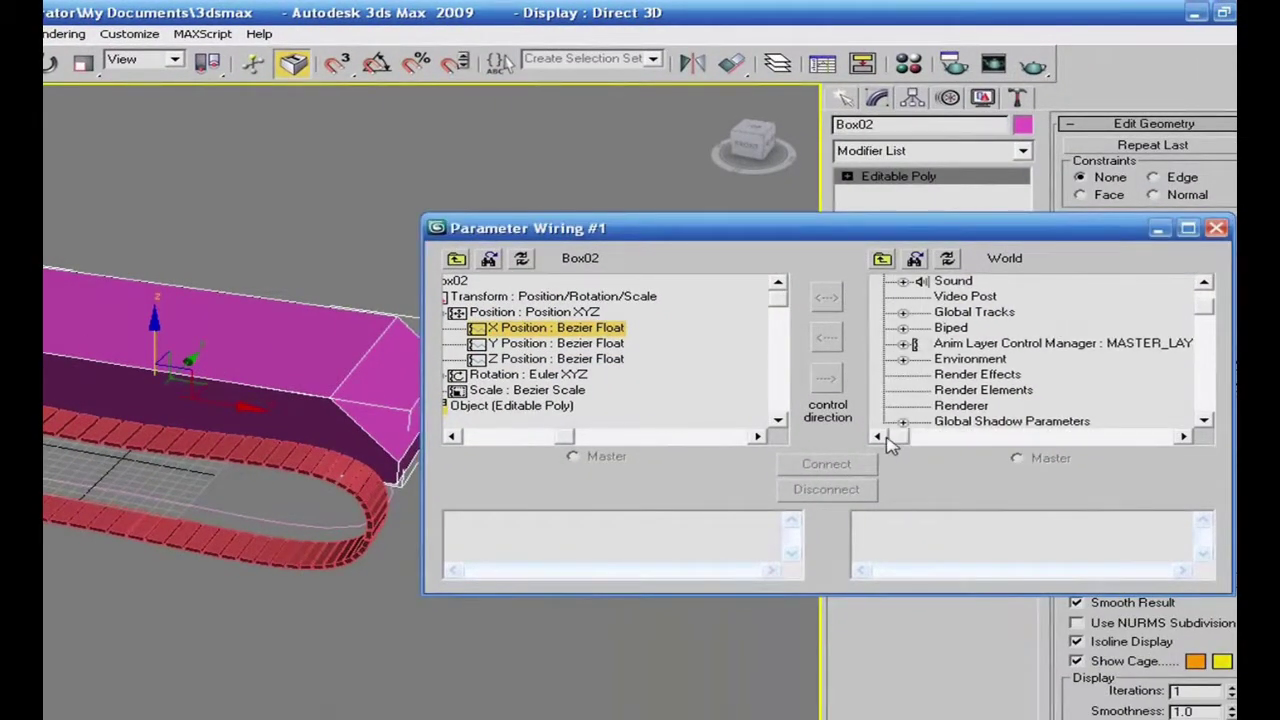
{"action": "left_click", "coordinate": [194, 533]}
{"action": "left_click", "coordinate": [948, 259]}
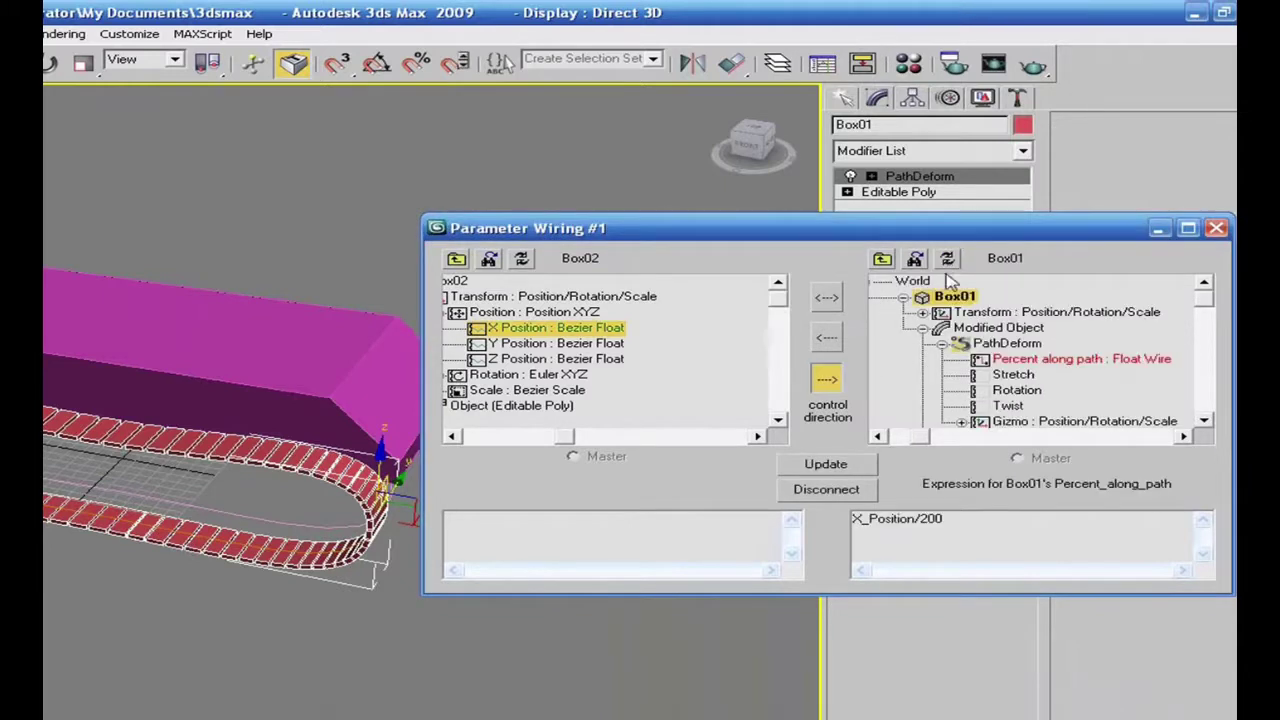
{"action": "left_click", "coordinate": [1040, 359]}
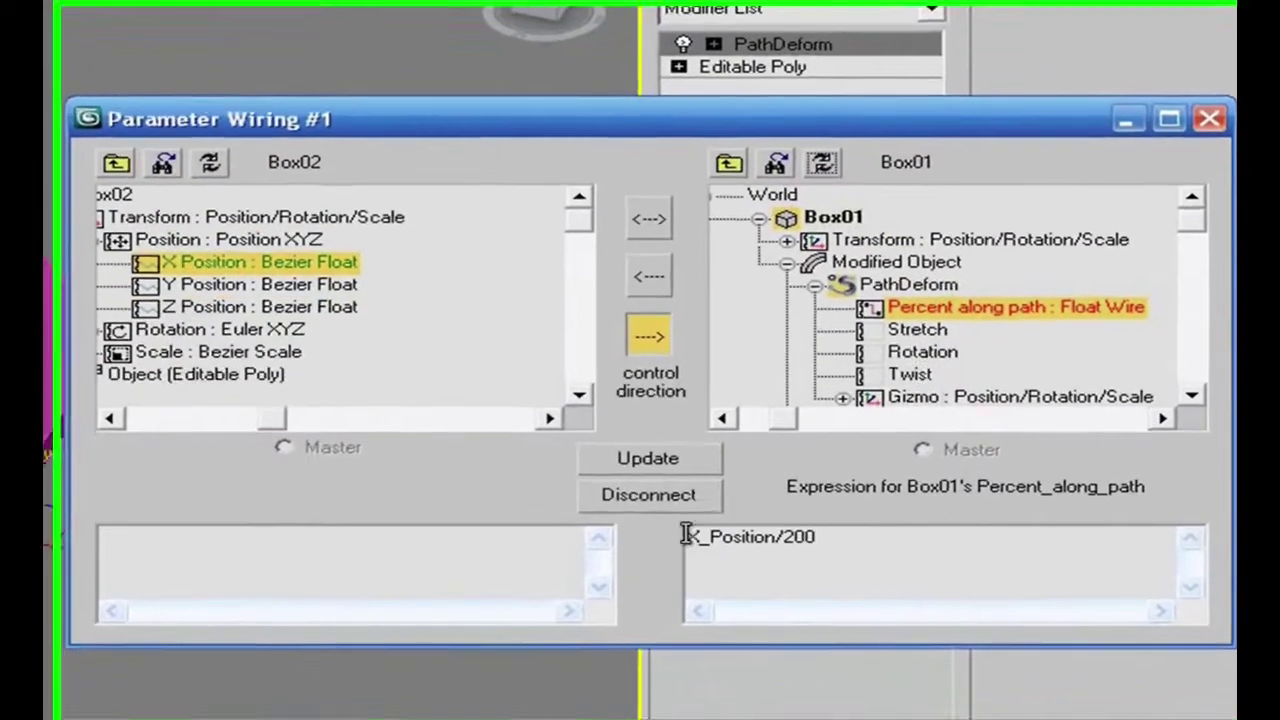
{"action": "left_click", "coordinate": [680, 538]}
{"action": "type", "text": "-"}
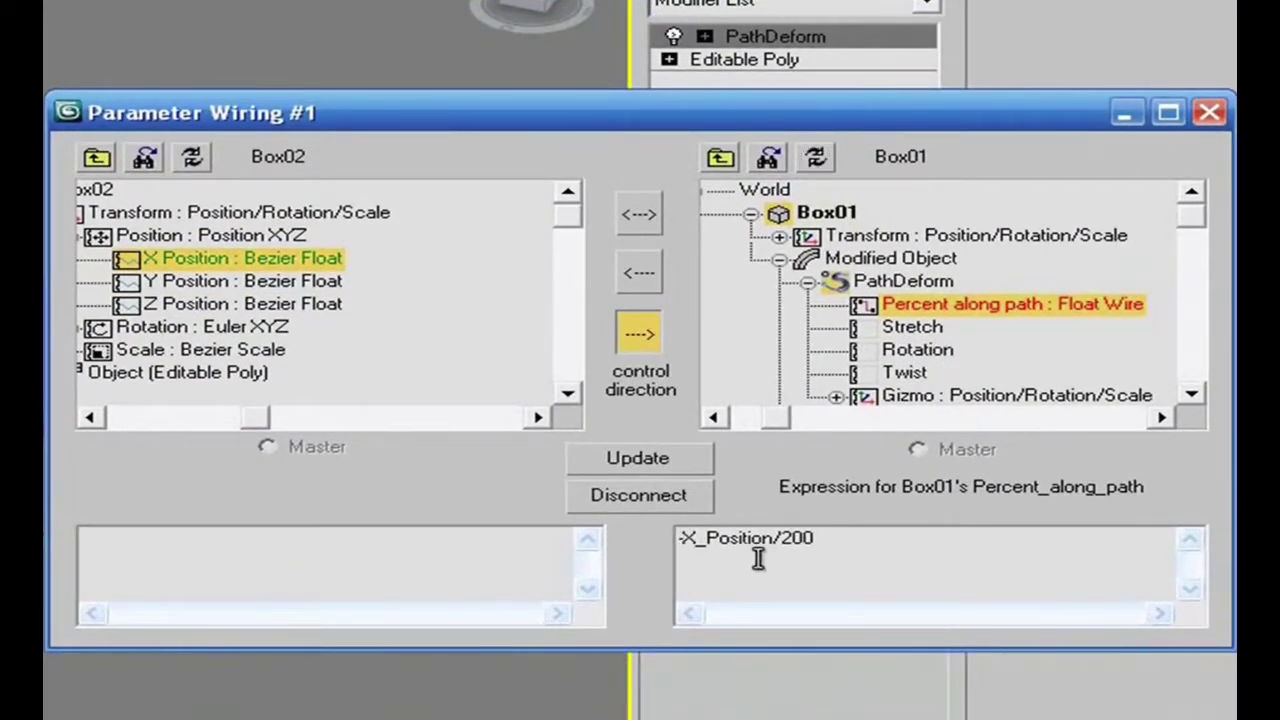
{"action": "left_click", "coordinate": [647, 464]}
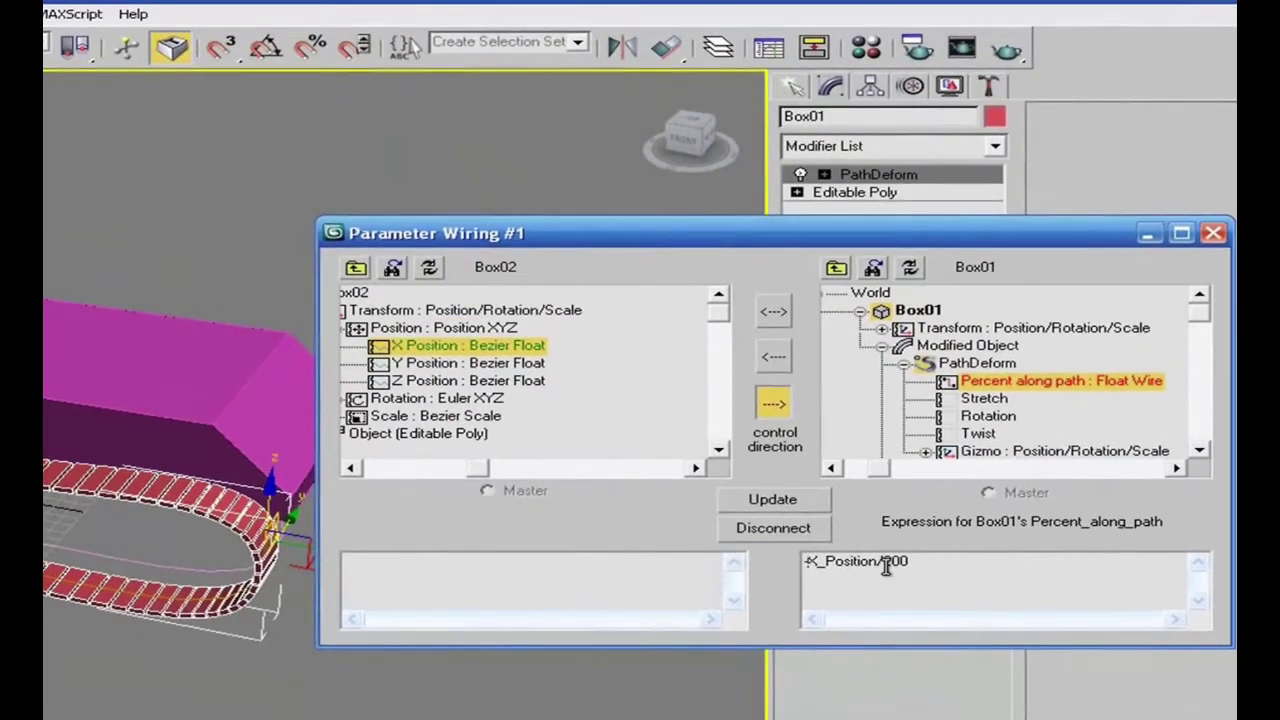
Set the chain's Percent along path expression to -X_Position/400 and update the wire
{"action": "key", "text": "BackSpace"}
{"action": "type", "text": "4"}
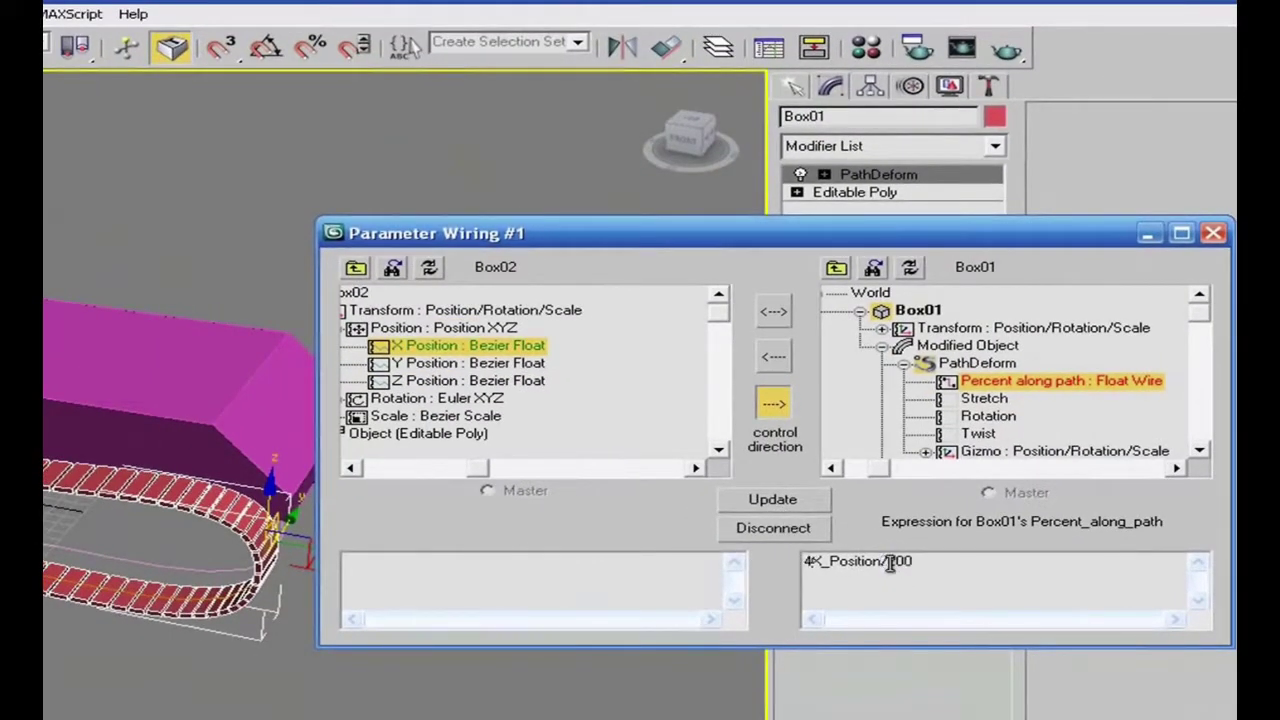
{"action": "key", "text": "BackSpace"}
{"action": "type", "text": "-"}
{"action": "left_click", "coordinate": [812, 503]}
Test the reversed wire by moving the body box back and forth along X, and undo the move
{"action": "left_click", "coordinate": [140, 385]}
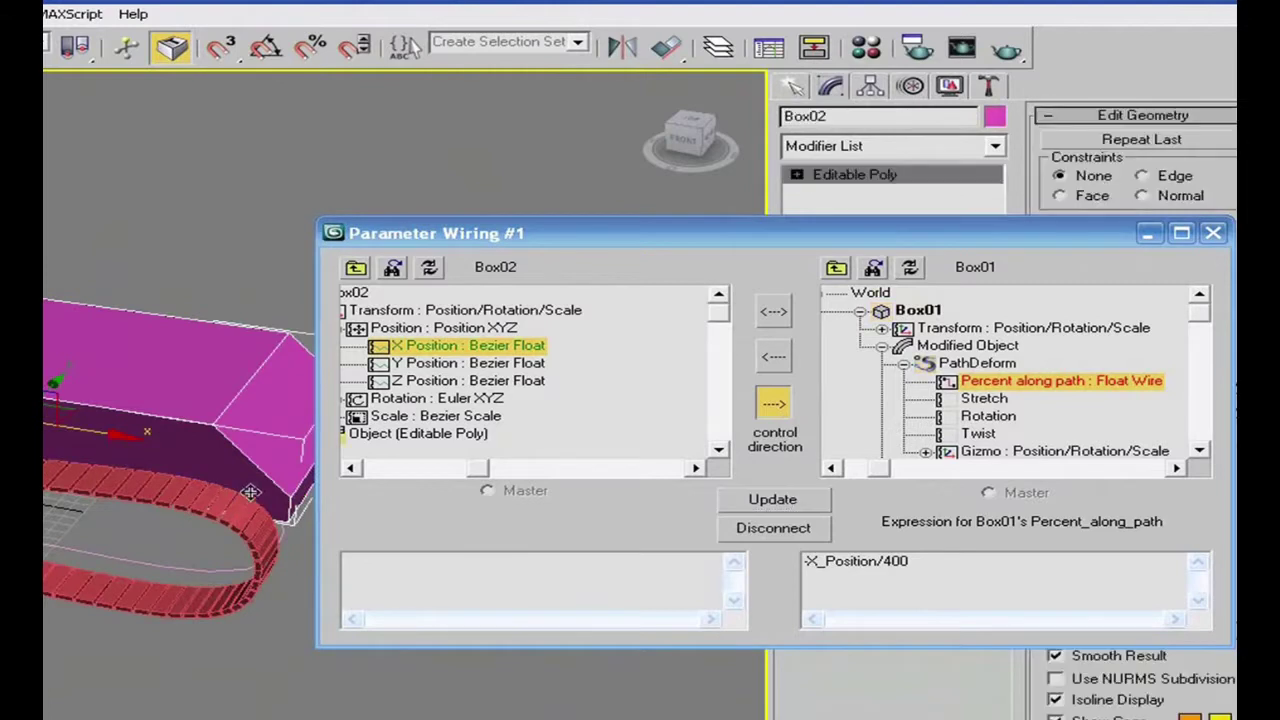
{"action": "left_click_drag", "start_coordinate": [125, 436], "coordinate": [154, 436]}
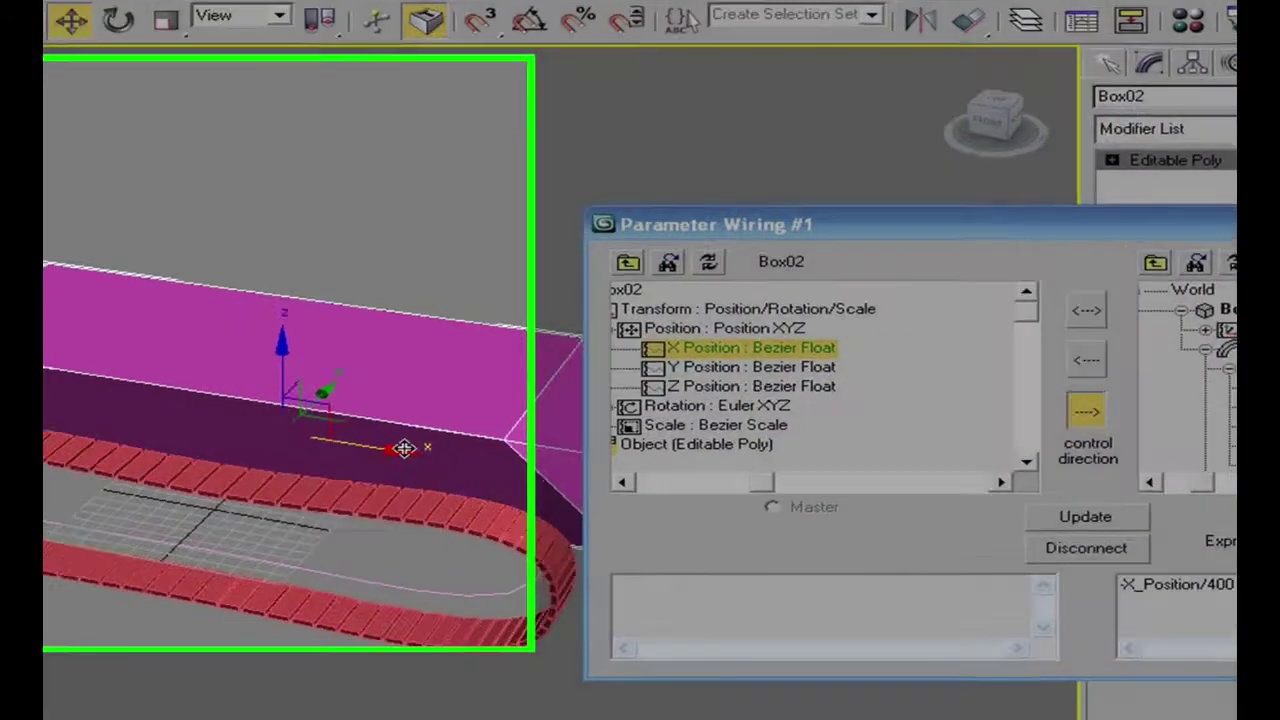
{"action": "left_click_drag", "start_coordinate": [404, 449], "coordinate": [443, 446]}
{"action": "left_click_drag", "start_coordinate": [1138, 480], "coordinate": [912, 482]}
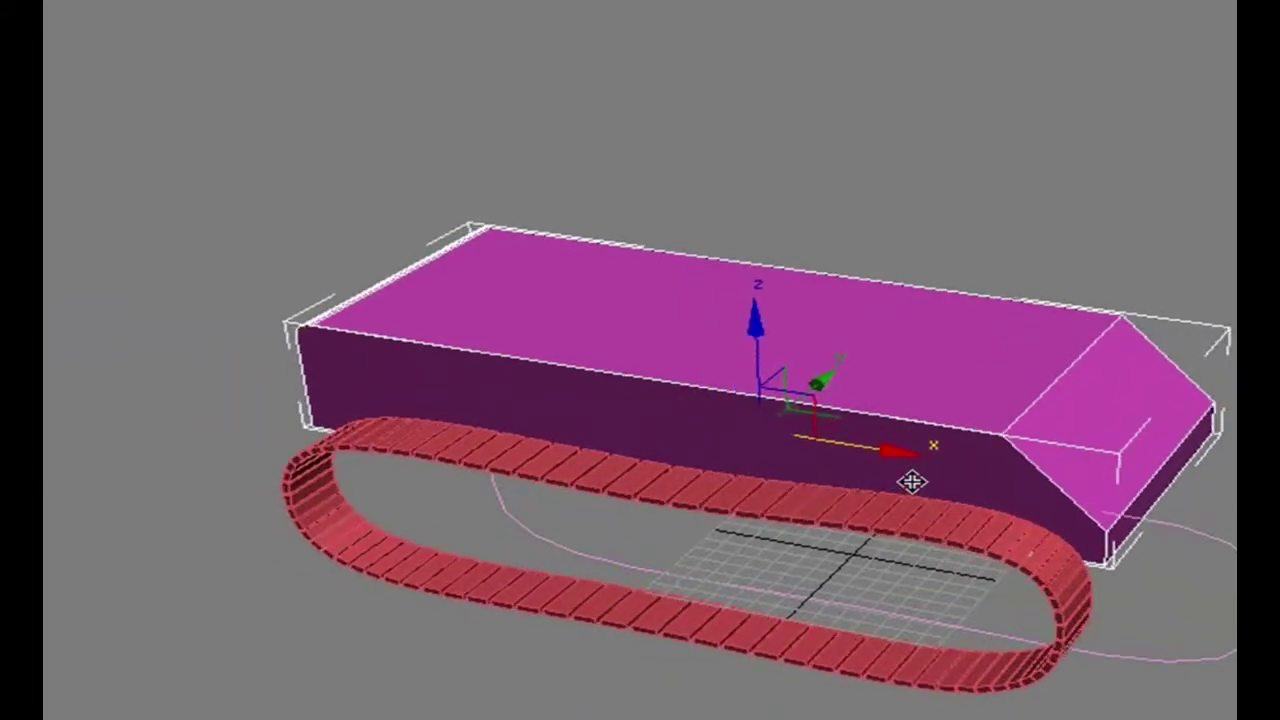
{"action": "key", "text": "ctrl+z"}
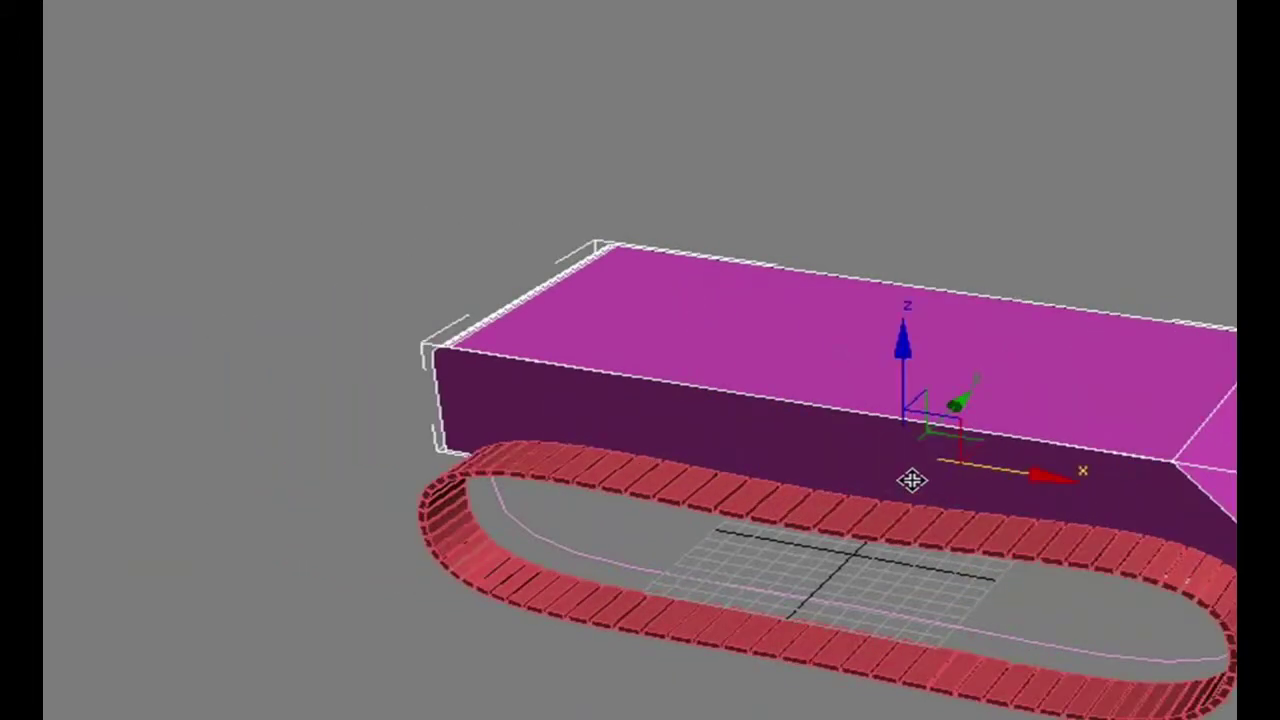
Hide the Circle01 path spline inside the track
{"action": "left_click", "coordinate": [677, 576]}
{"action": "right_click", "coordinate": [677, 575]}
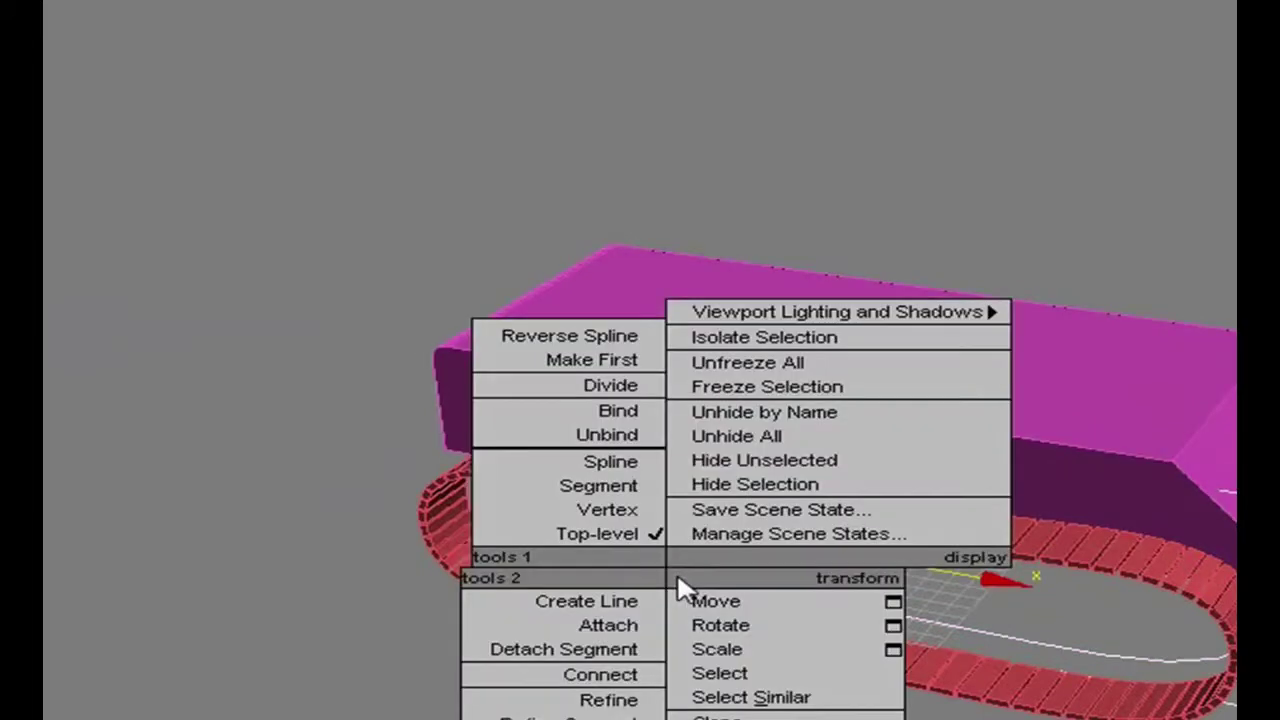
{"action": "left_click", "coordinate": [765, 488]}
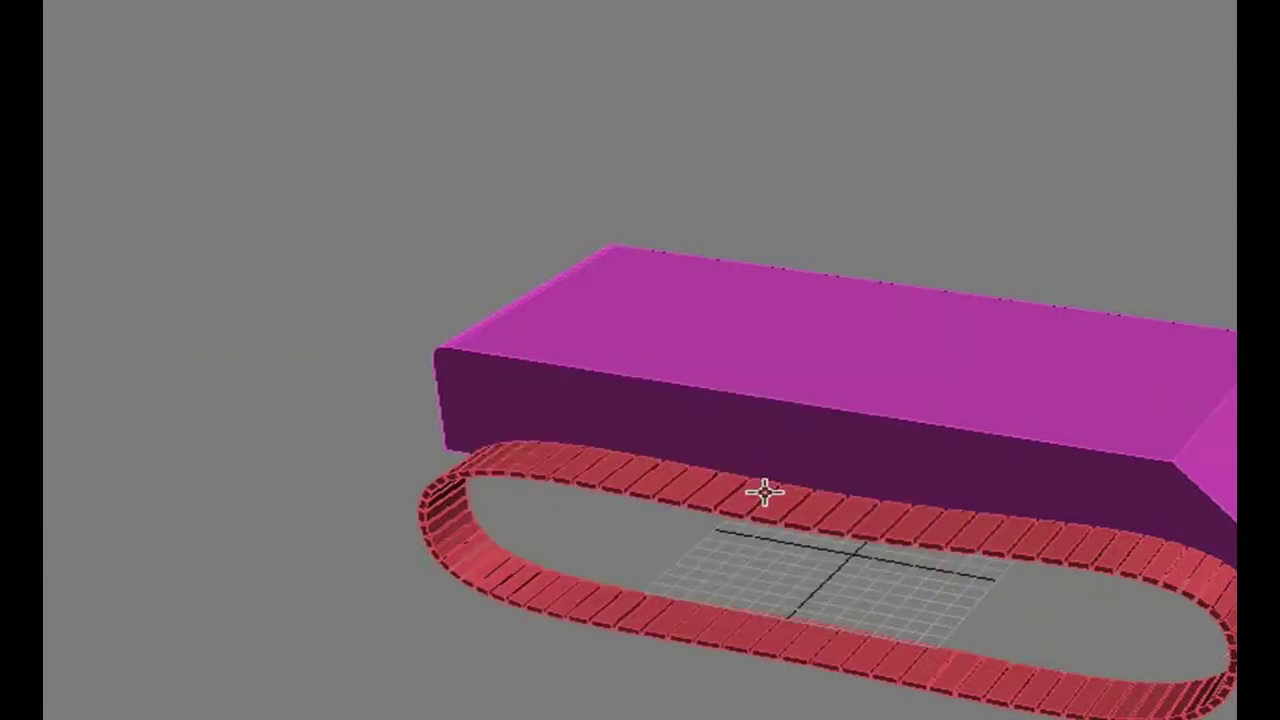
Try a short X move of the body box with the path spline hidden, and undo it
{"action": "left_click", "coordinate": [843, 383]}
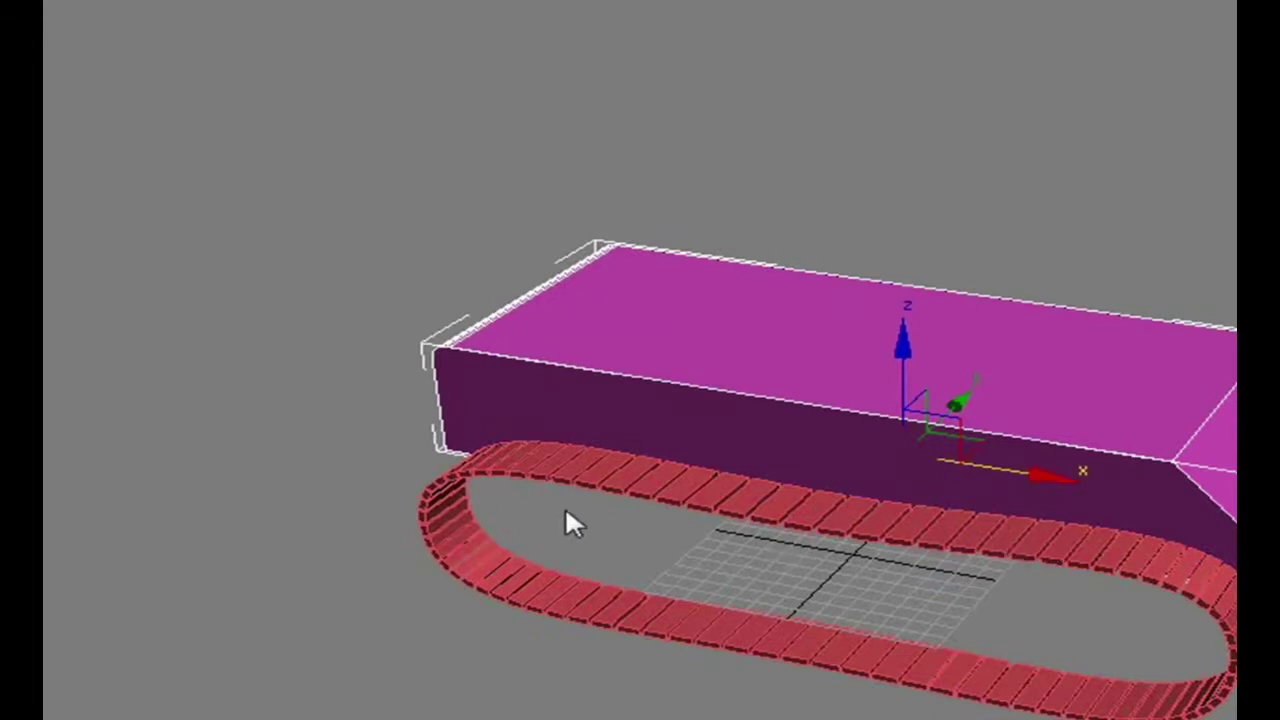
{"action": "left_click_drag", "start_coordinate": [1043, 477], "coordinate": [1117, 477]}
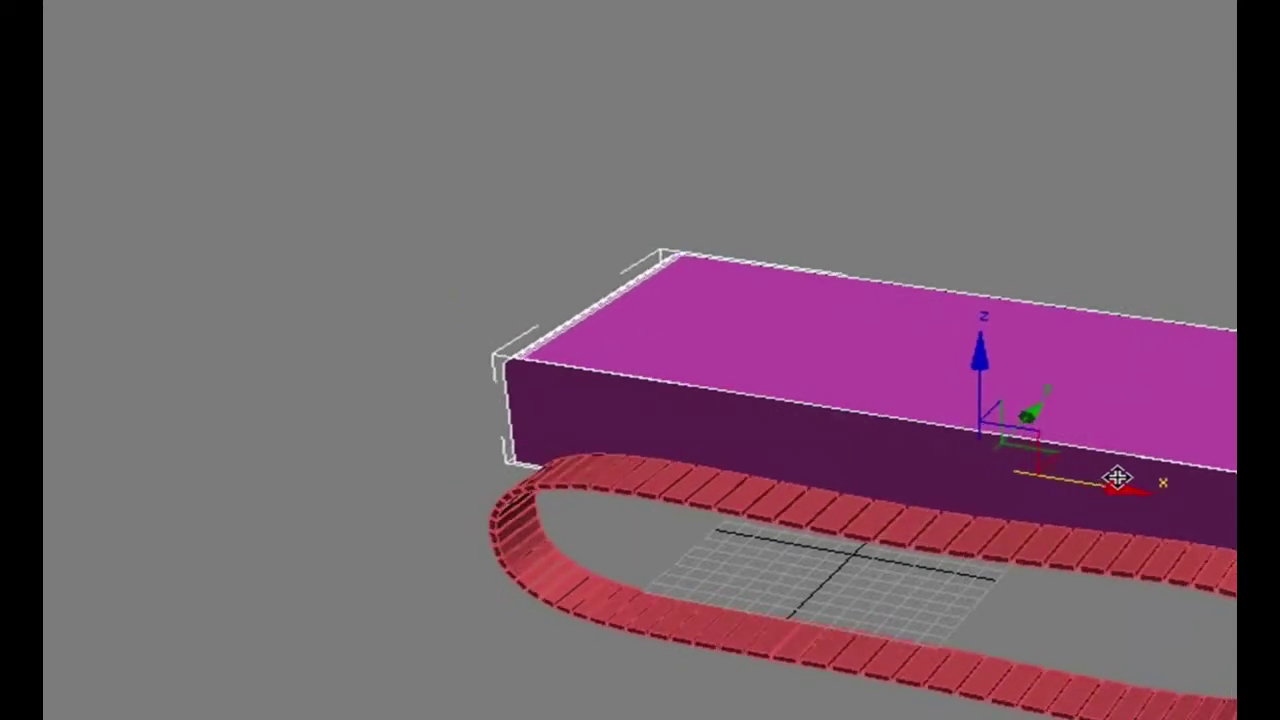
{"action": "key", "text": "ctrl+z"}
Close the parameter wiring window and view the vehicle from its front end
{"action": "middle_click_drag", "start_coordinate": [988, 682], "coordinate": [671, 603], "text": "alt"}
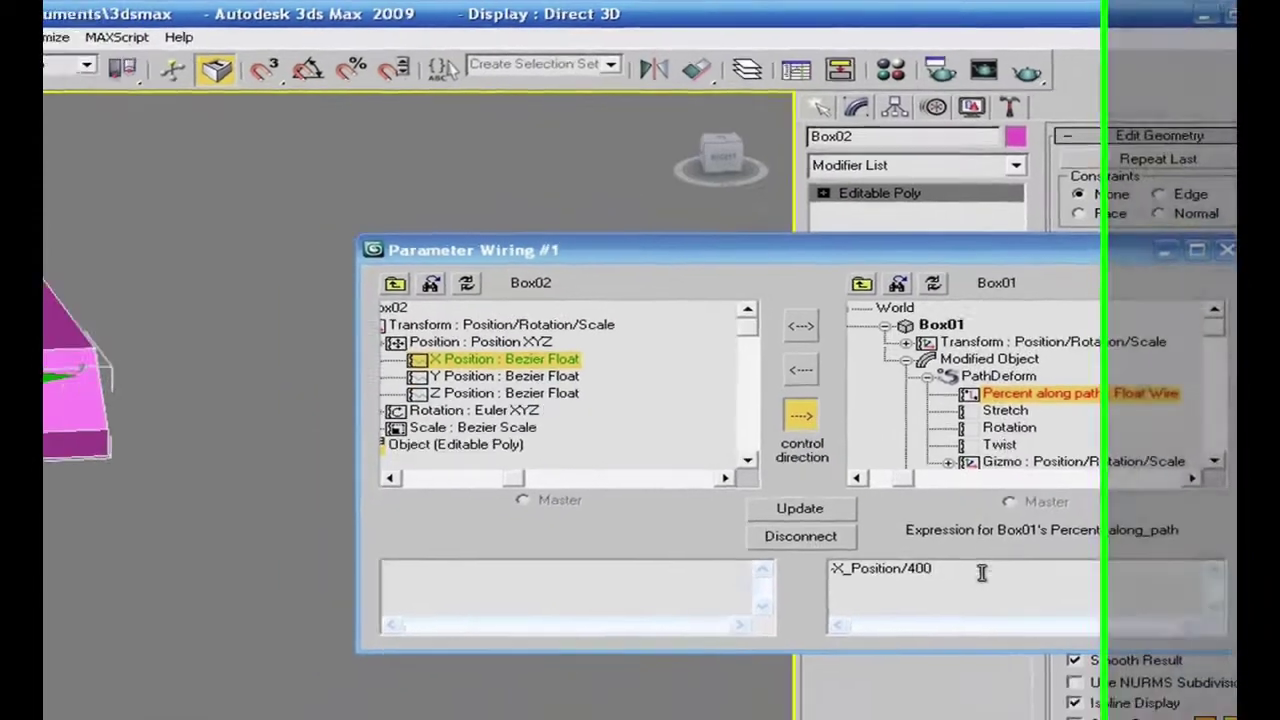
{"action": "double_click", "coordinate": [860, 610]}
{"action": "left_click_drag", "start_coordinate": [1086, 457], "coordinate": [971, 448]}
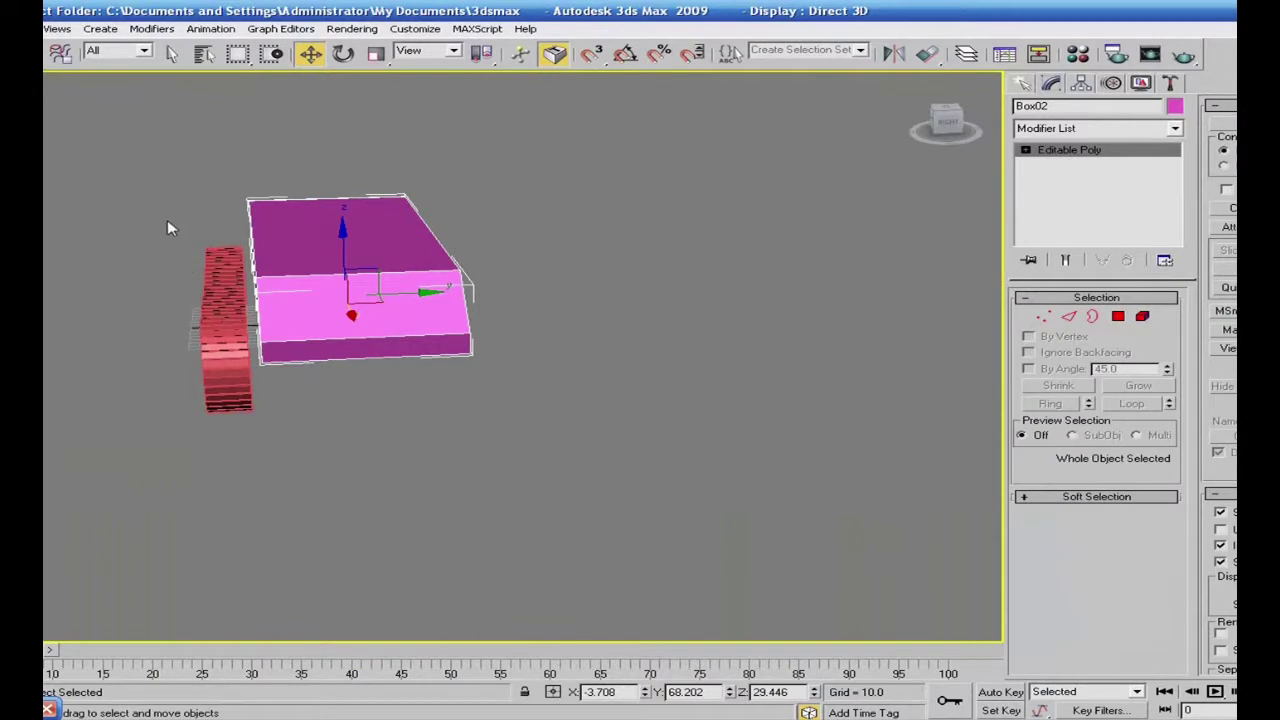
Clone the track chain along the Y axis to the opposite side of the body box
{"action": "left_click", "coordinate": [224, 425]}
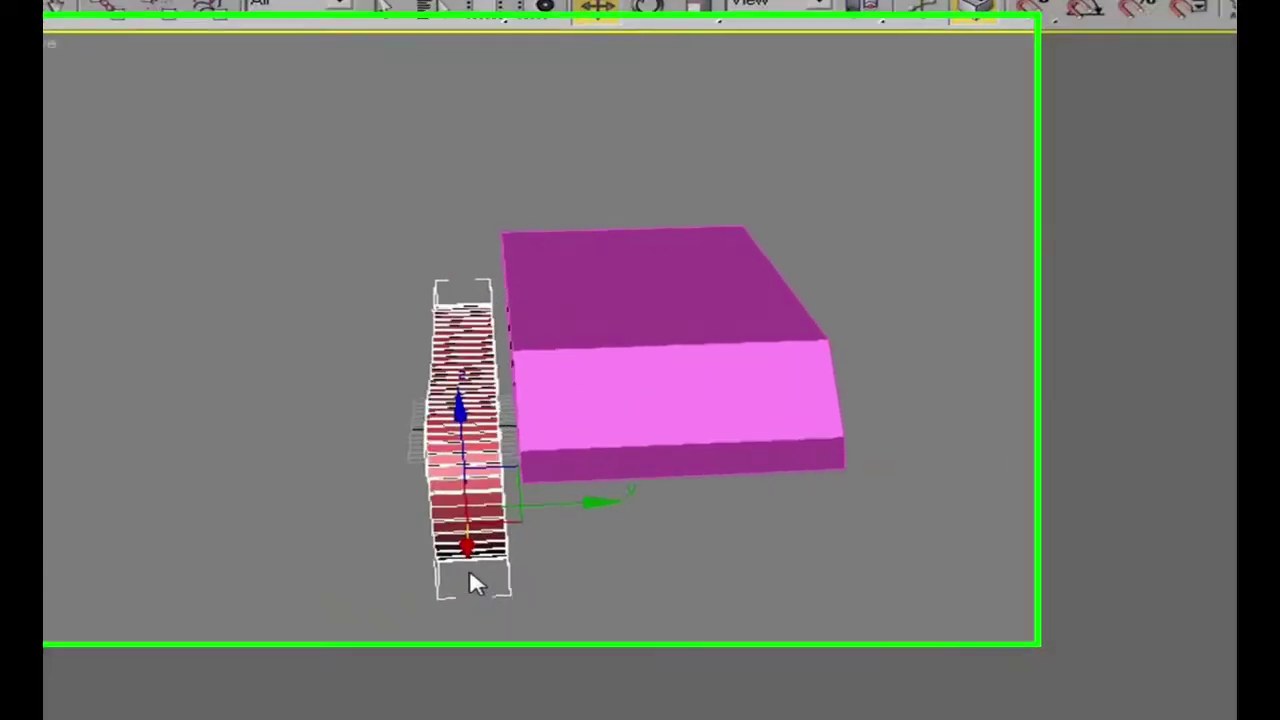
{"action": "left_click_drag", "start_coordinate": [677, 567], "coordinate": [1130, 501]}
{"action": "left_click_drag", "start_coordinate": [943, 465], "coordinate": [950, 466], "text": "shift"}
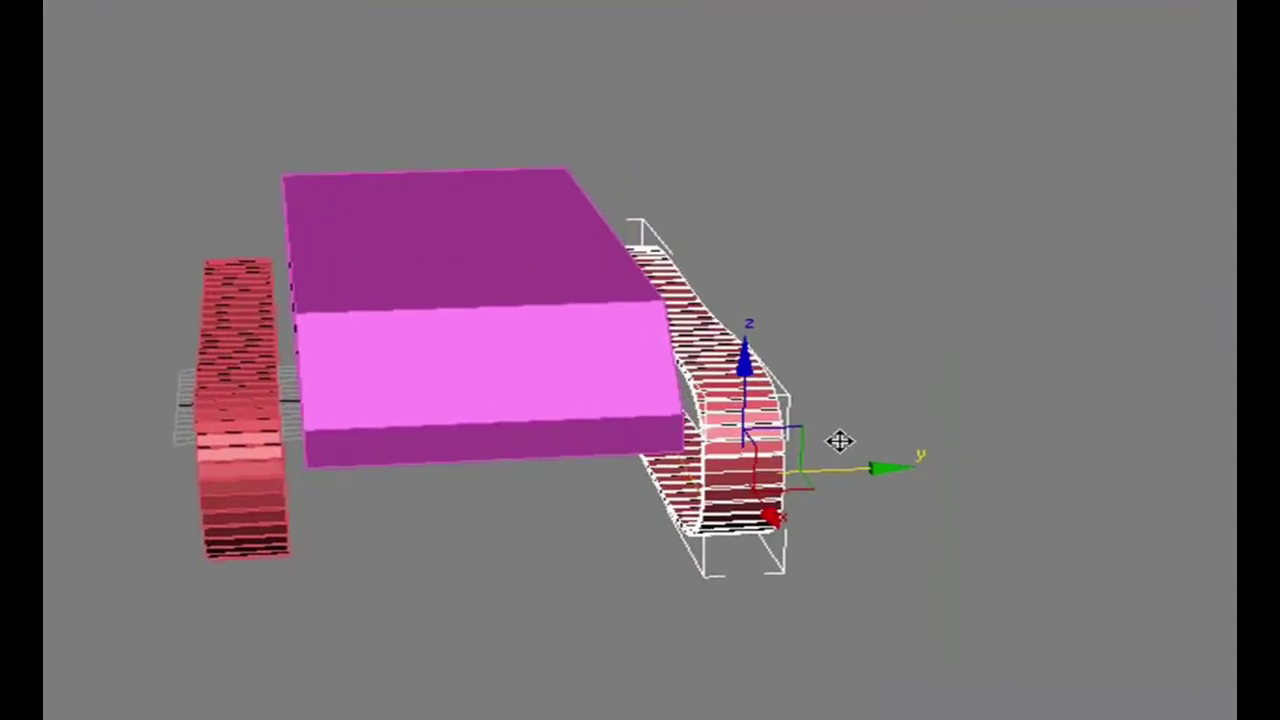
{"action": "left_click", "coordinate": [875, 425]}
{"action": "left_click", "coordinate": [1006, 616]}
{"action": "middle_click_drag", "start_coordinate": [1024, 620], "coordinate": [957, 637], "text": "alt"}
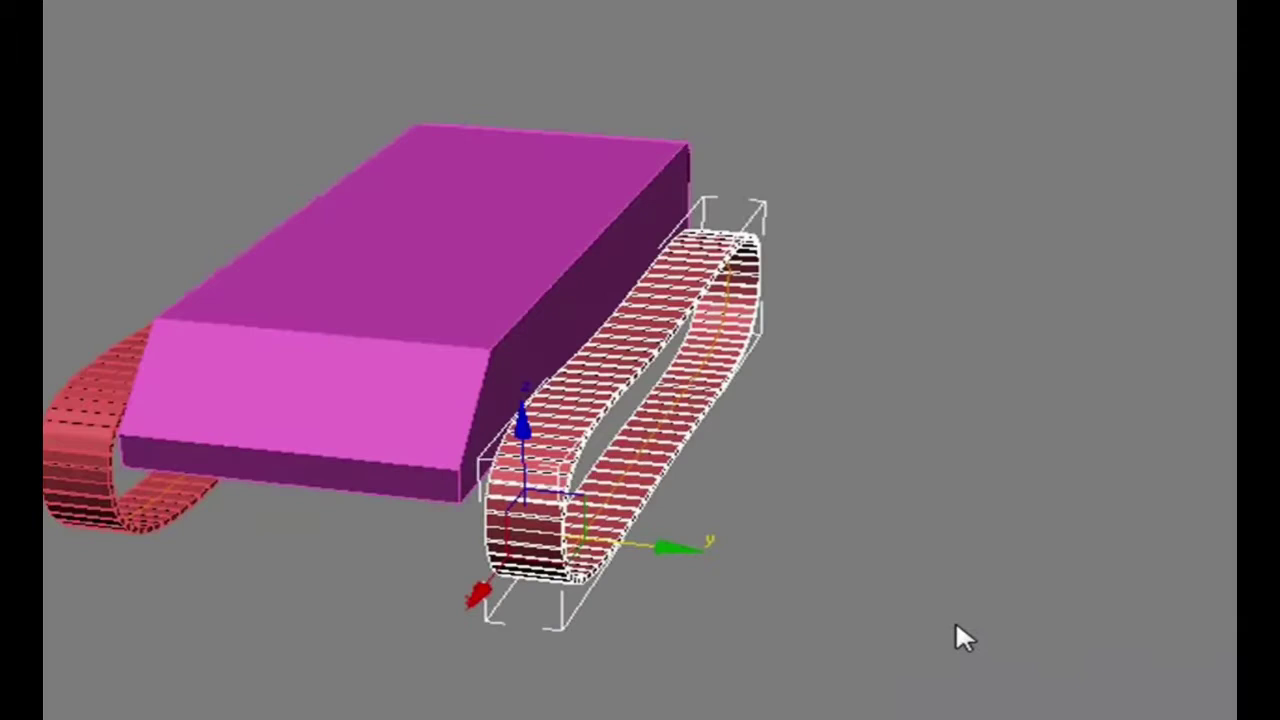
Move the body box along the X axis and examine the rolling of both tracks from several angles
{"action": "left_click", "coordinate": [278, 435]}
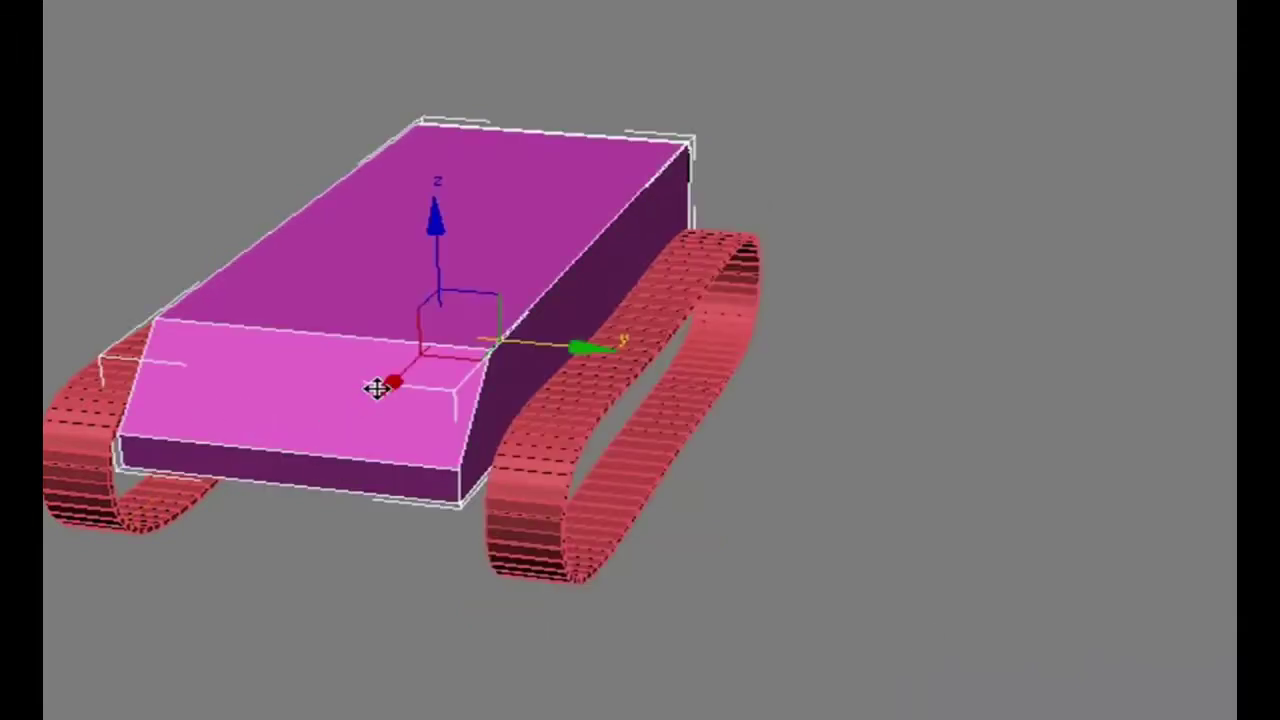
{"action": "left_click_drag", "start_coordinate": [377, 389], "coordinate": [360, 406]}
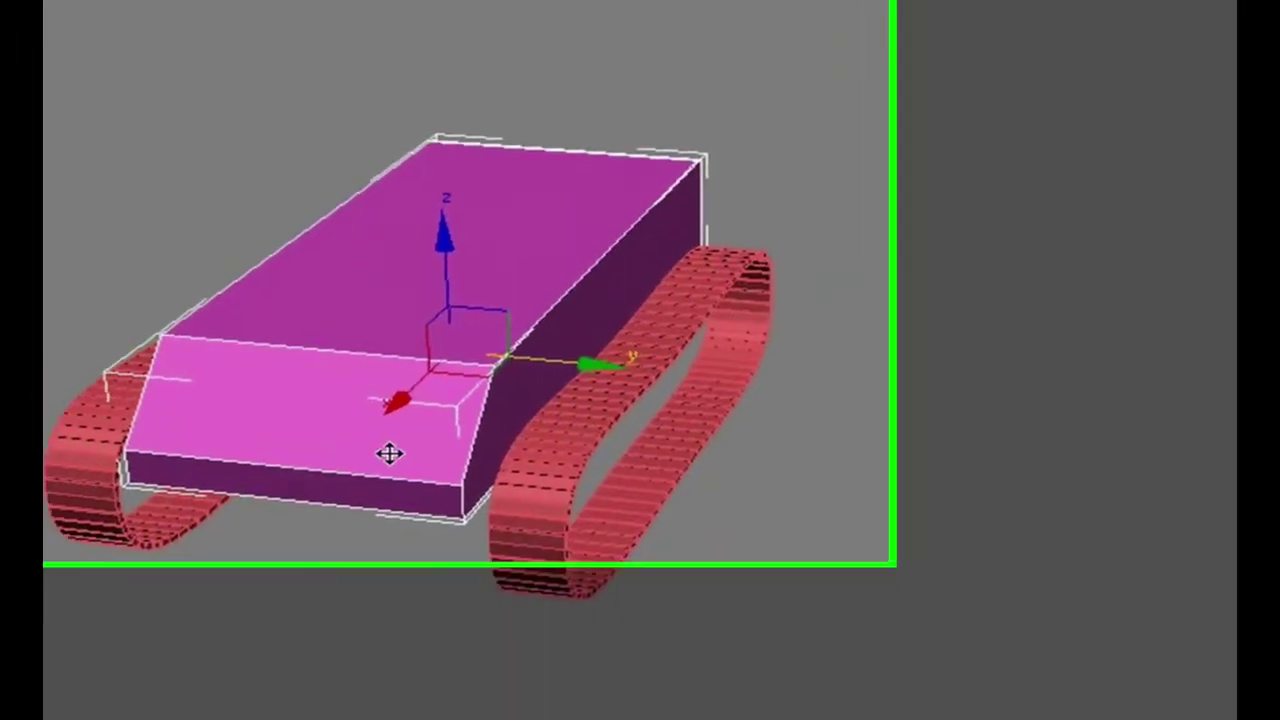
{"action": "left_click_drag", "start_coordinate": [390, 454], "coordinate": [423, 442]}
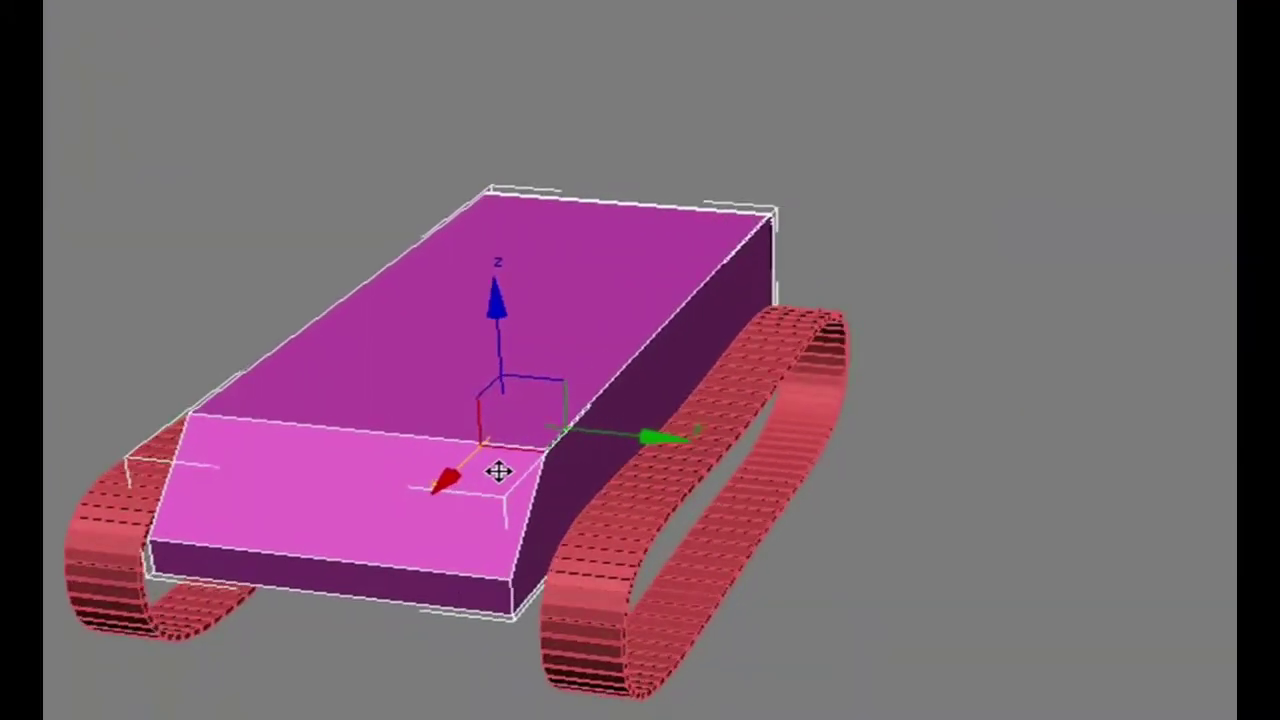
{"action": "middle_click_drag", "start_coordinate": [834, 584], "coordinate": [1113, 556], "text": "alt"}
{"action": "scroll", "coordinate": [1122, 589], "scroll_direction": "up", "scroll_amount": 5}
{"action": "left_click_drag", "start_coordinate": [907, 188], "coordinate": [872, 225]}
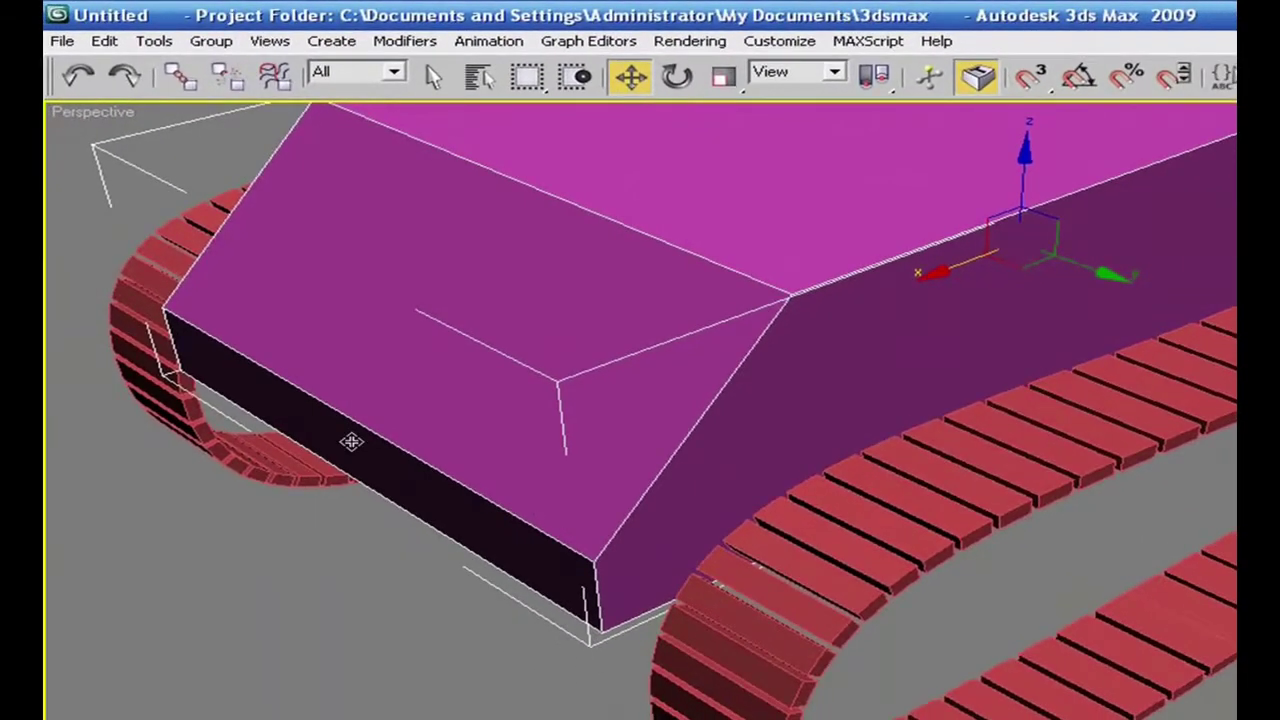
{"action": "middle_click_drag", "start_coordinate": [458, 612], "coordinate": [732, 646], "text": "alt"}
{"action": "scroll", "coordinate": [733, 645], "scroll_direction": "down", "scroll_amount": 3}
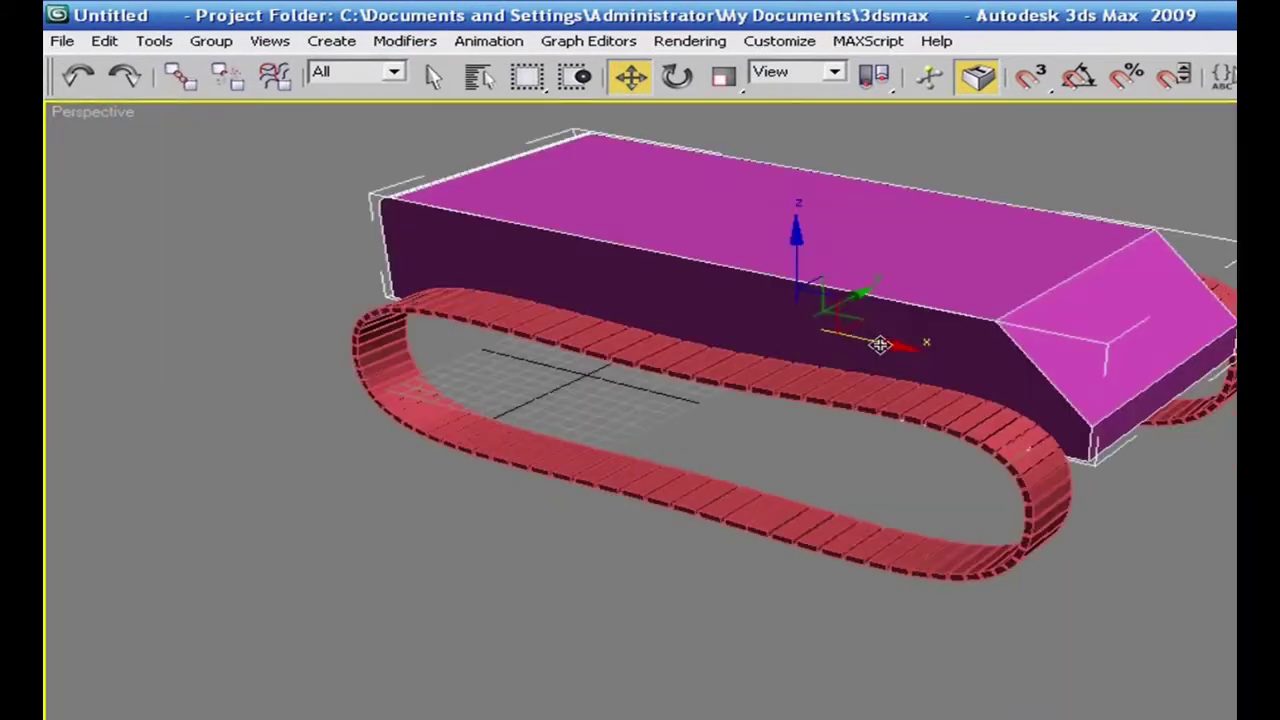
{"action": "left_click_drag", "start_coordinate": [888, 343], "coordinate": [908, 344]}
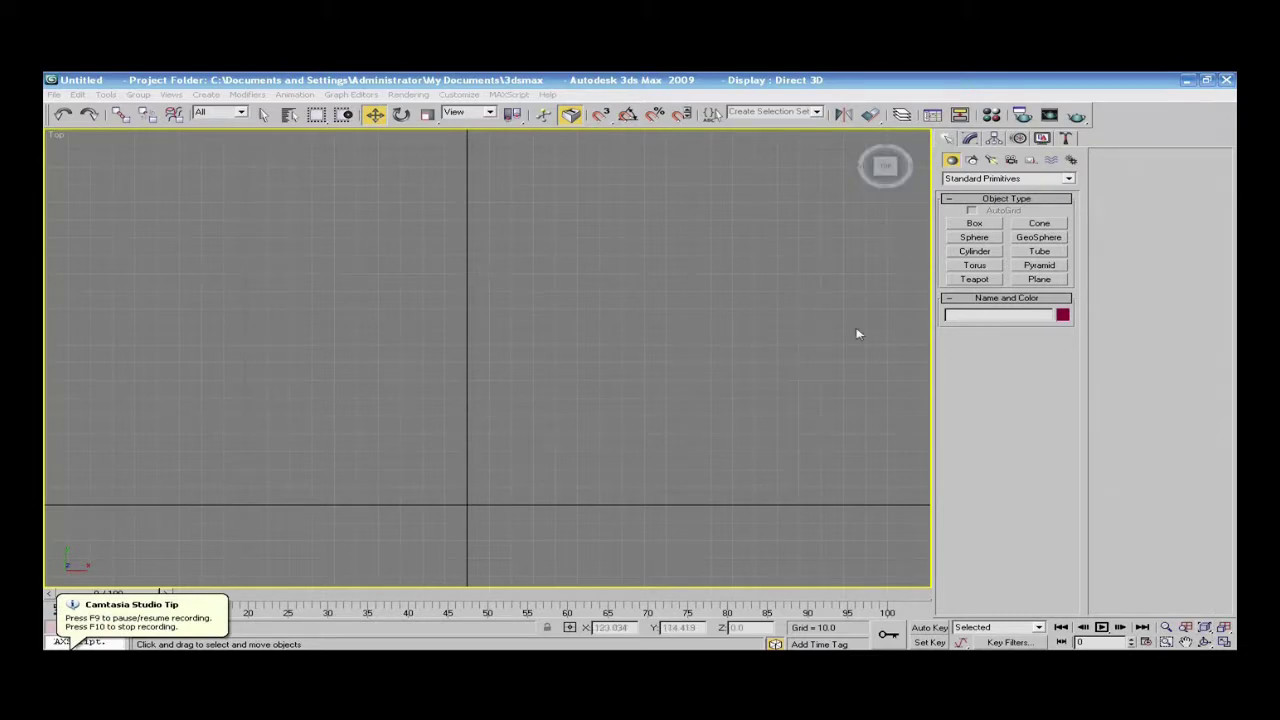
Open the Curve Editor in the empty scene and reposition its window over the viewport
{"action": "left_click", "coordinate": [933, 116]}
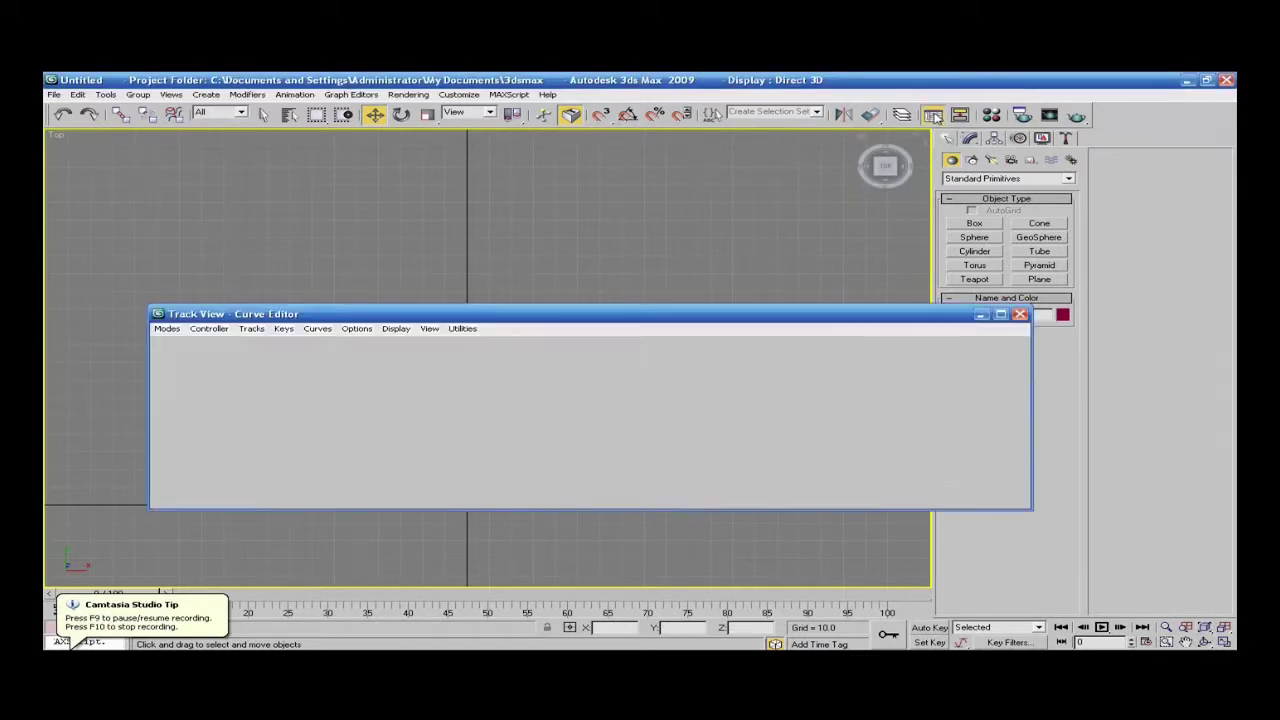
{"action": "left_click_drag", "start_coordinate": [452, 316], "coordinate": [420, 326]}
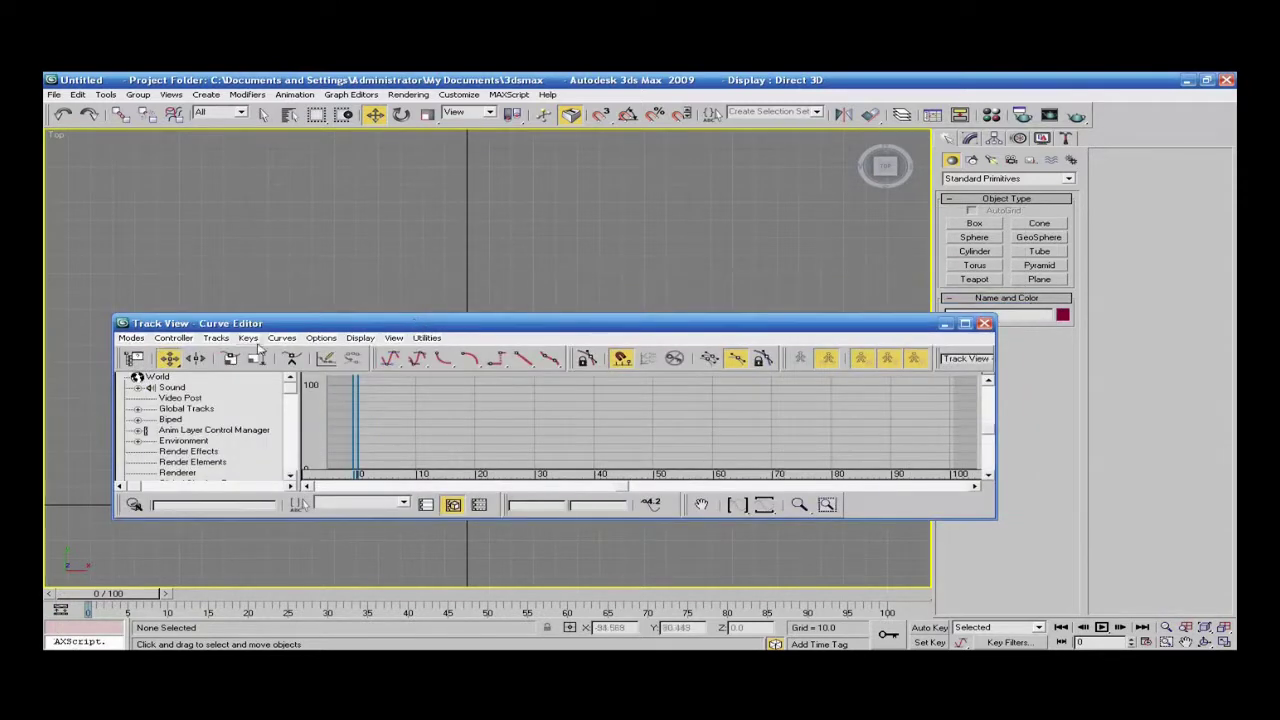
Show all four viewports with the Curve Editor clear of the upper ones, and create a small sphere at the Top view's origin
{"action": "left_click", "coordinate": [1224, 641]}
{"action": "left_click_drag", "start_coordinate": [835, 323], "coordinate": [906, 386]}
{"action": "left_click", "coordinate": [972, 238]}
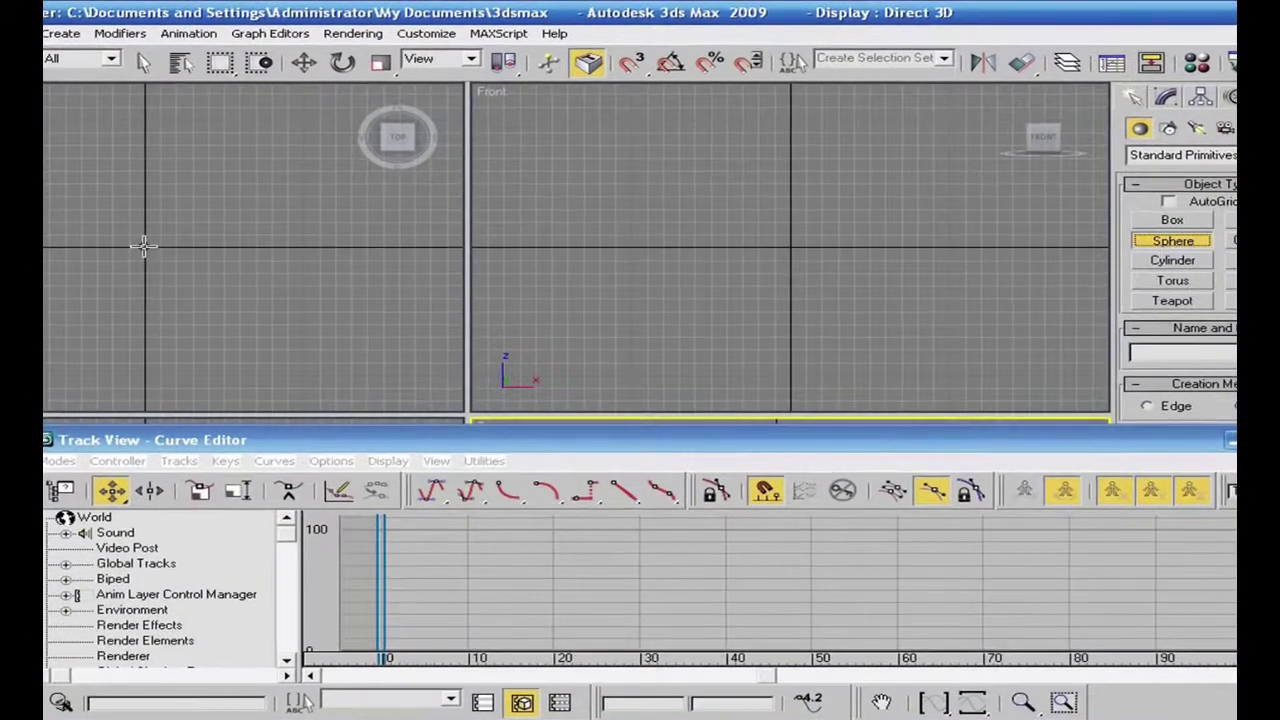
{"action": "left_click_drag", "start_coordinate": [267, 244], "coordinate": [272, 253]}
{"action": "left_click_drag", "start_coordinate": [157, 262], "coordinate": [157, 265]}
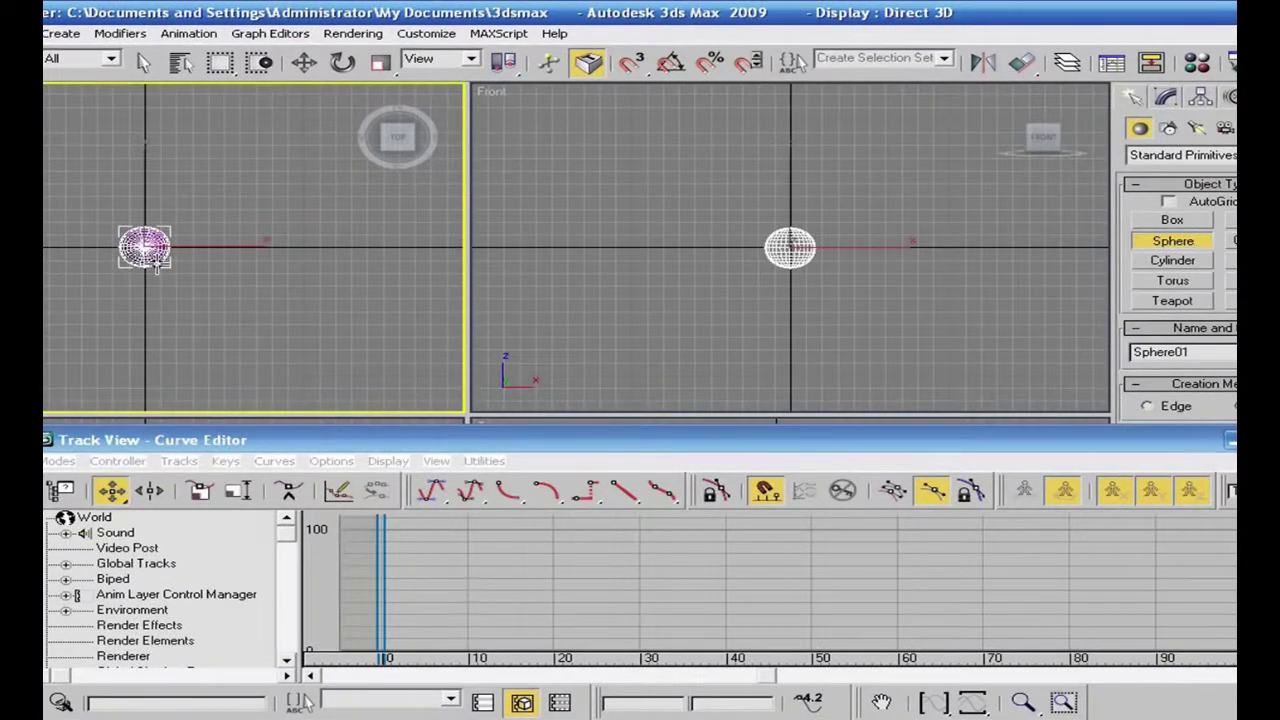
{"action": "left_click", "coordinate": [304, 62]}
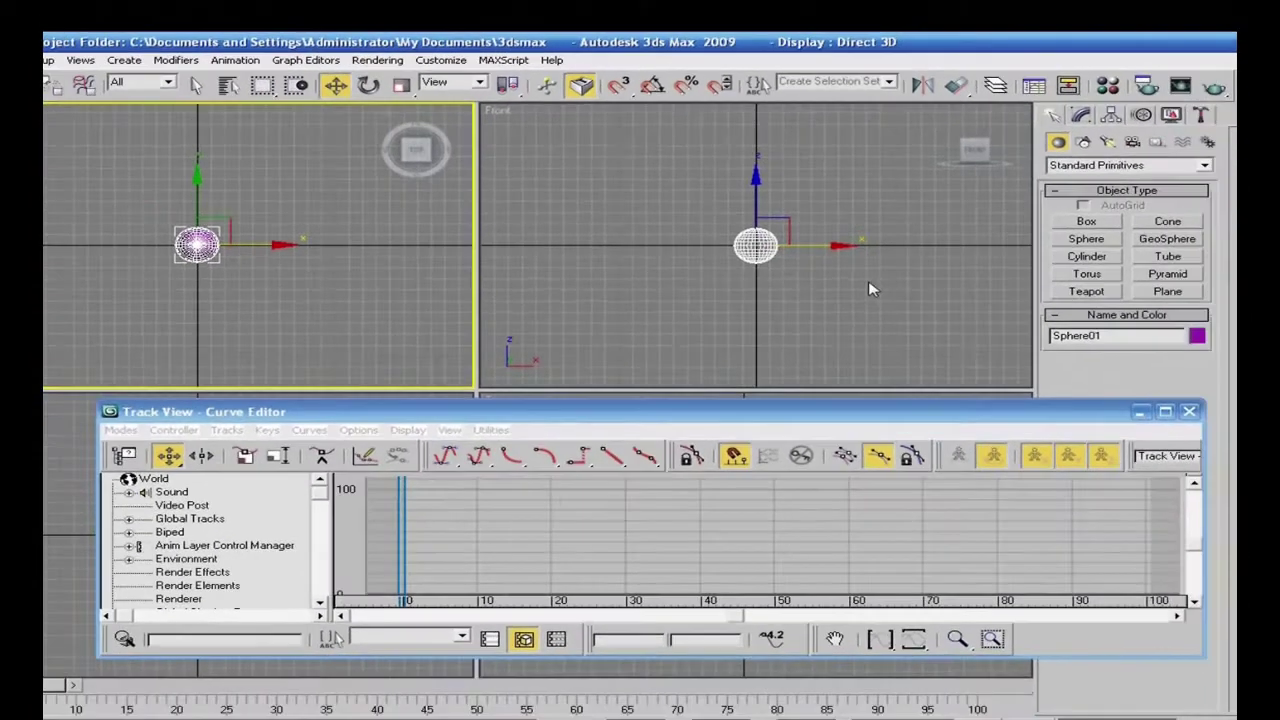
{"action": "middle_click_drag", "start_coordinate": [922, 254], "coordinate": [921, 299]}
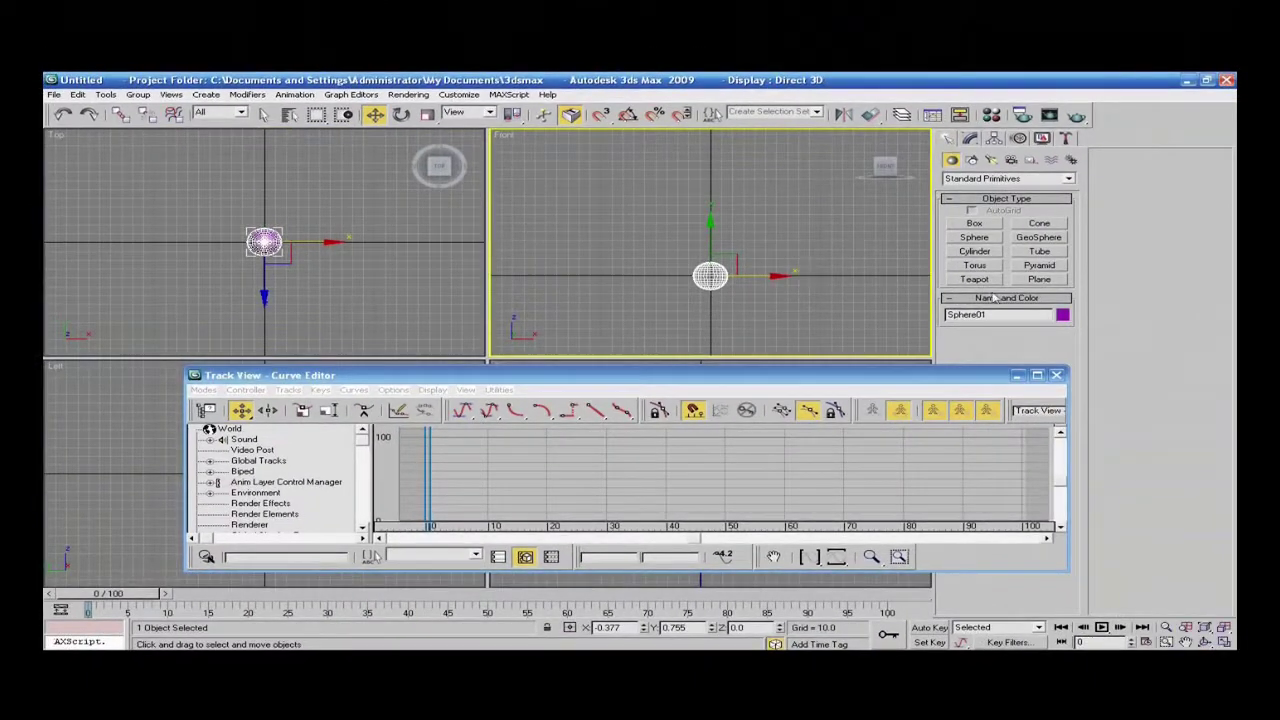
Create a plane about 226 long and 325 wide around the sphere in the Top view, and minimize the Curve Editor
{"action": "left_click", "coordinate": [1038, 279]}
{"action": "left_click_drag", "start_coordinate": [86, 141], "coordinate": [443, 341]}
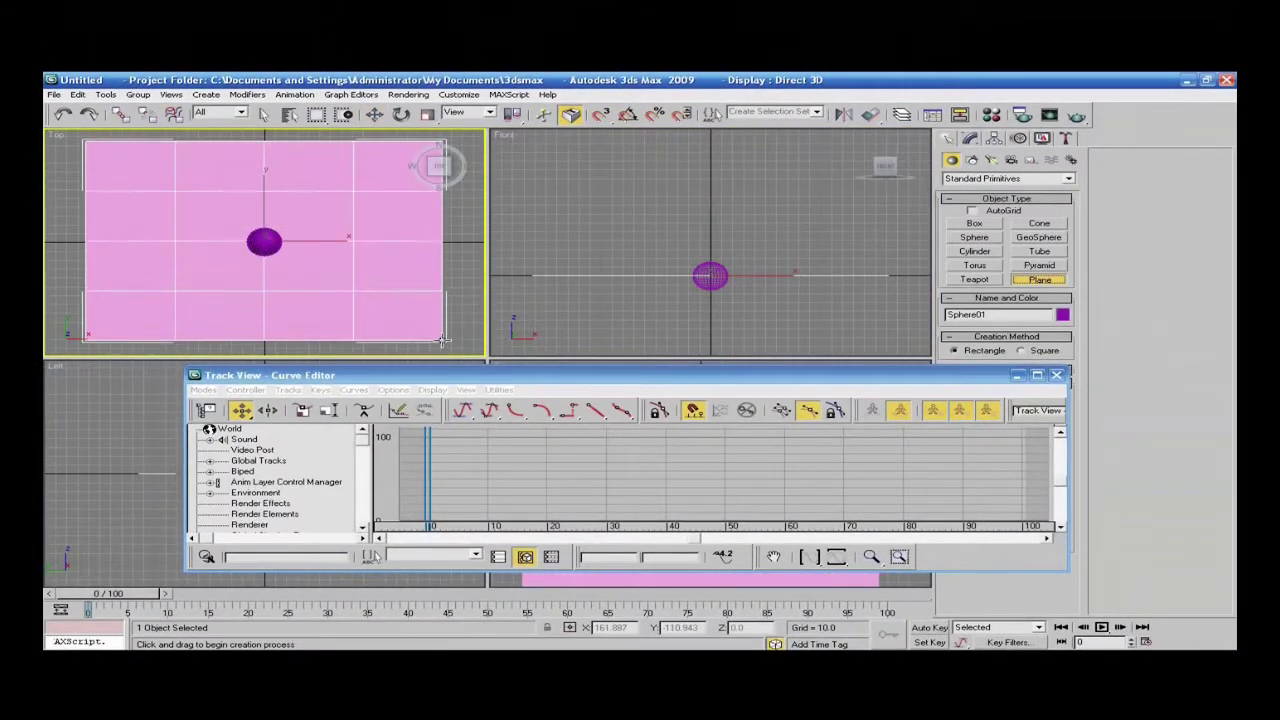
{"action": "left_click", "coordinate": [1016, 376]}
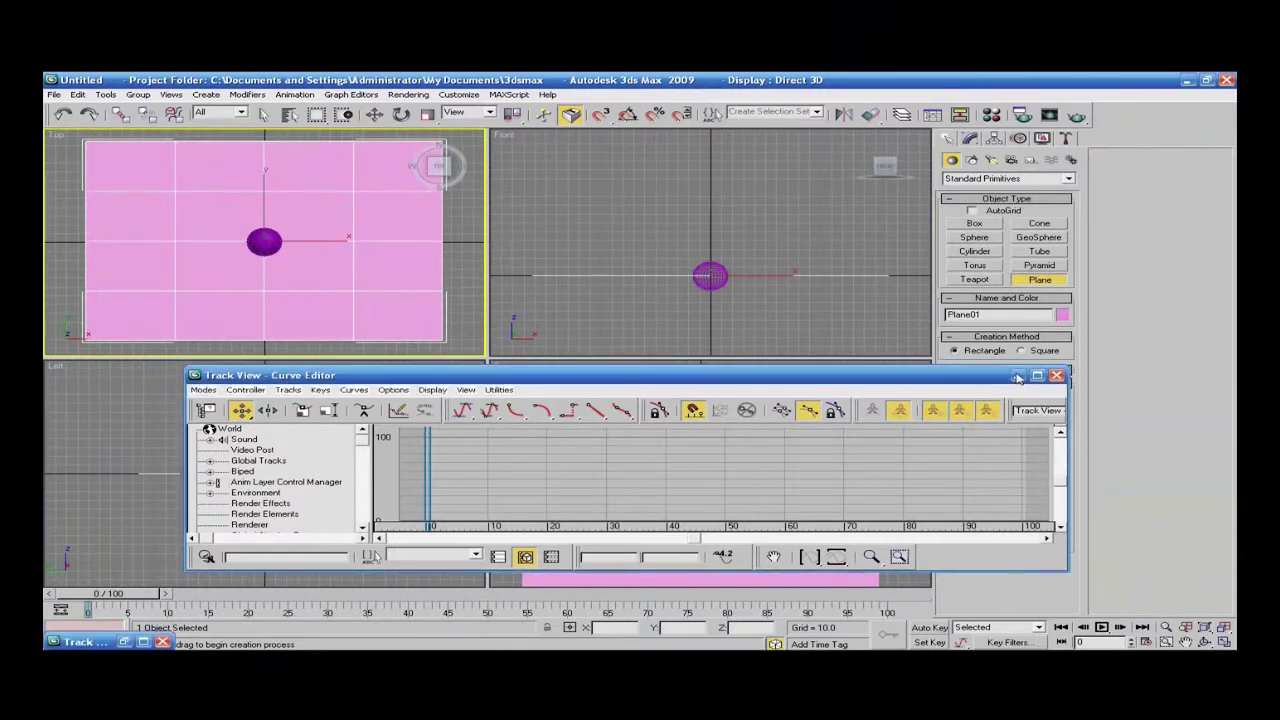
{"action": "right_click", "coordinate": [1058, 451]}
{"action": "right_click", "coordinate": [1058, 437]}
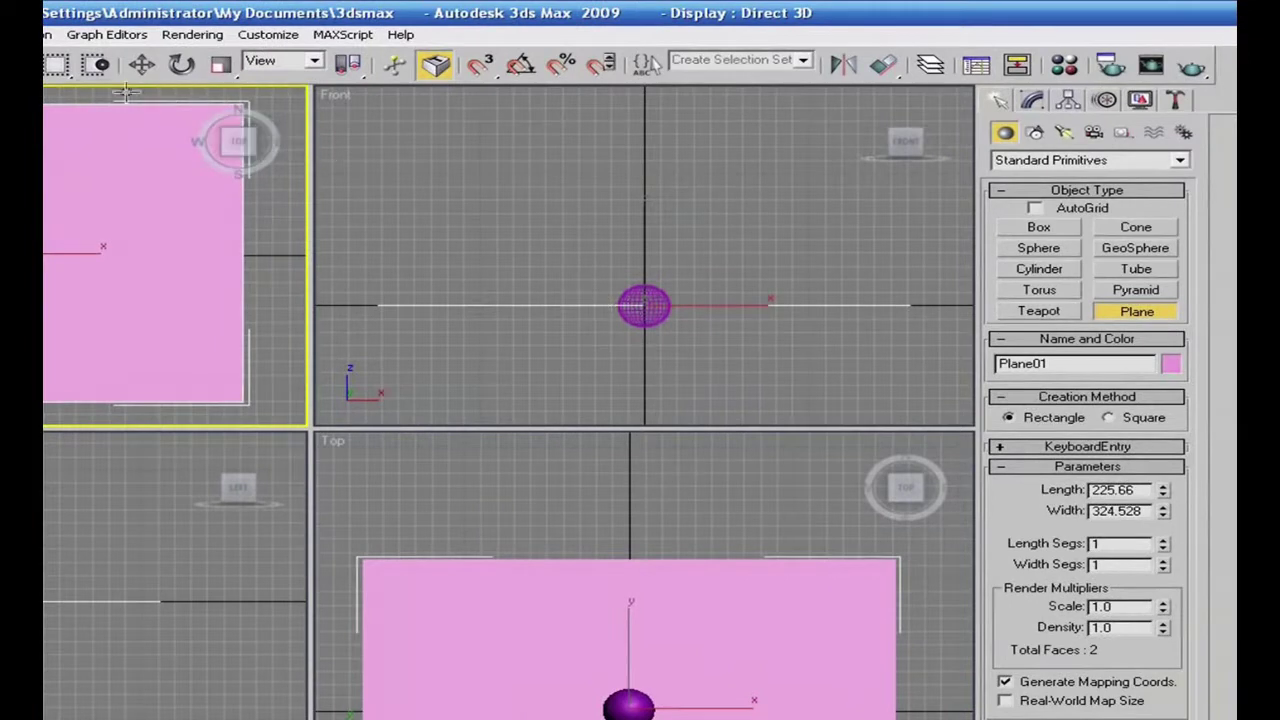
Raise the sphere in the Front view to about 133 units above the plane
{"action": "left_click", "coordinate": [142, 65]}
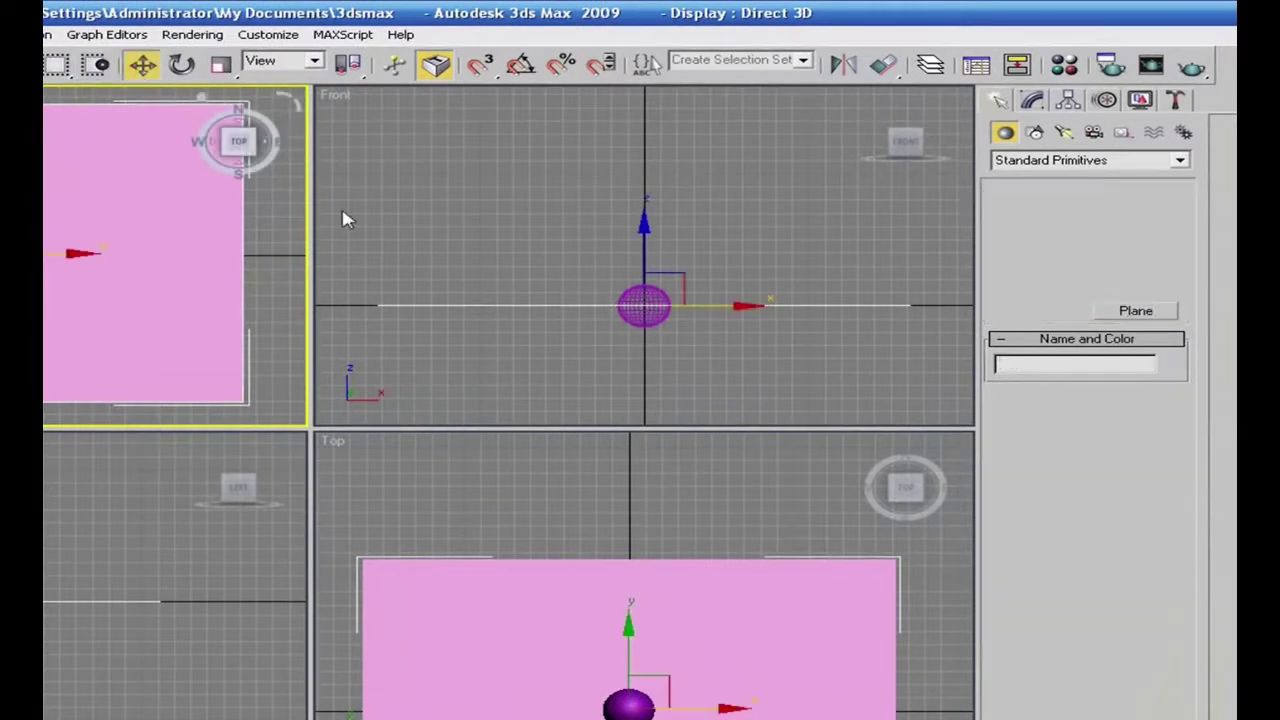
{"action": "right_click", "coordinate": [670, 250]}
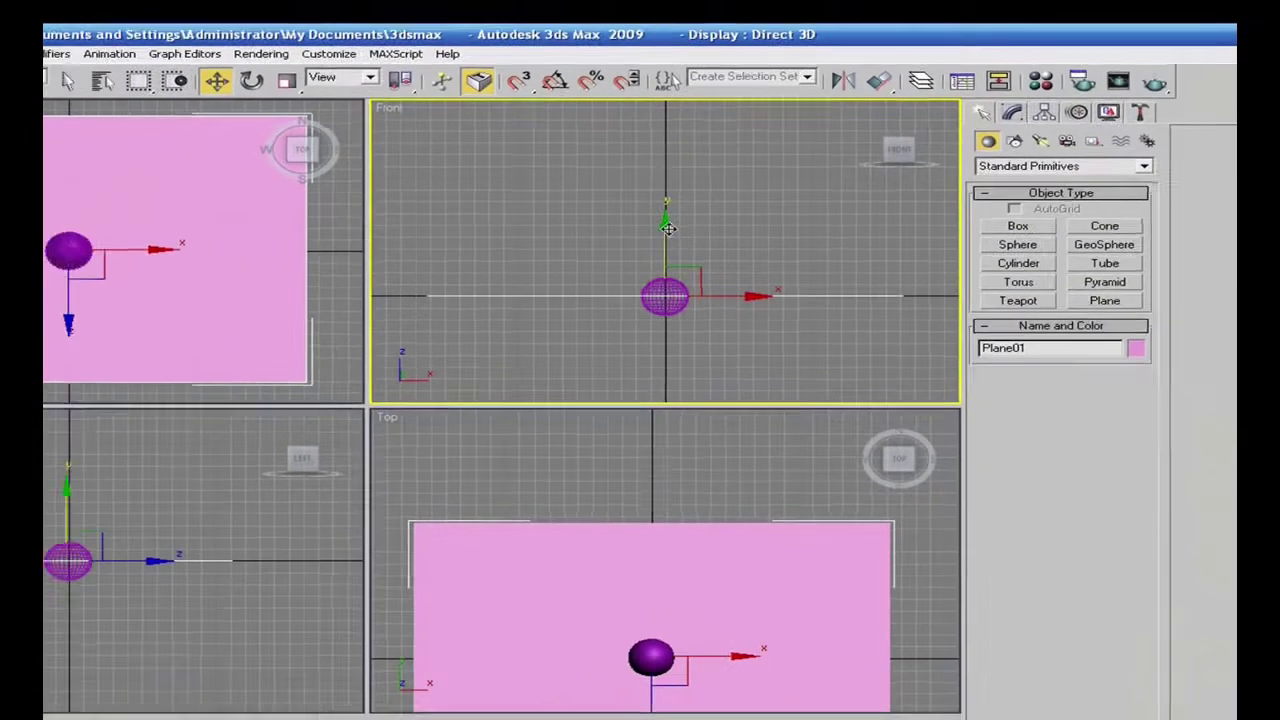
{"action": "left_click_drag", "start_coordinate": [707, 286], "coordinate": [706, 280]}
{"action": "left_click_drag", "start_coordinate": [708, 221], "coordinate": [715, 115]}
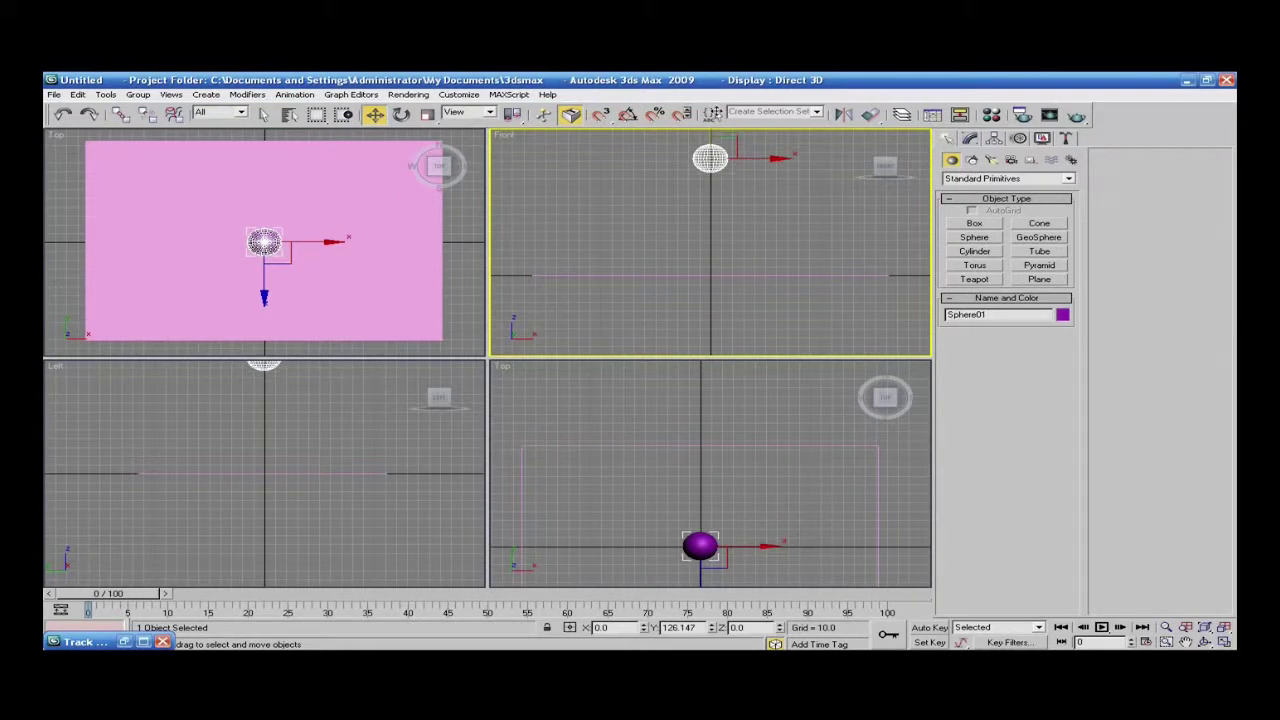
Turn on Auto Key and, at frame 10, lower the sphere to a Z height of about 15.4 near the plane
{"action": "left_click", "coordinate": [928, 628]}
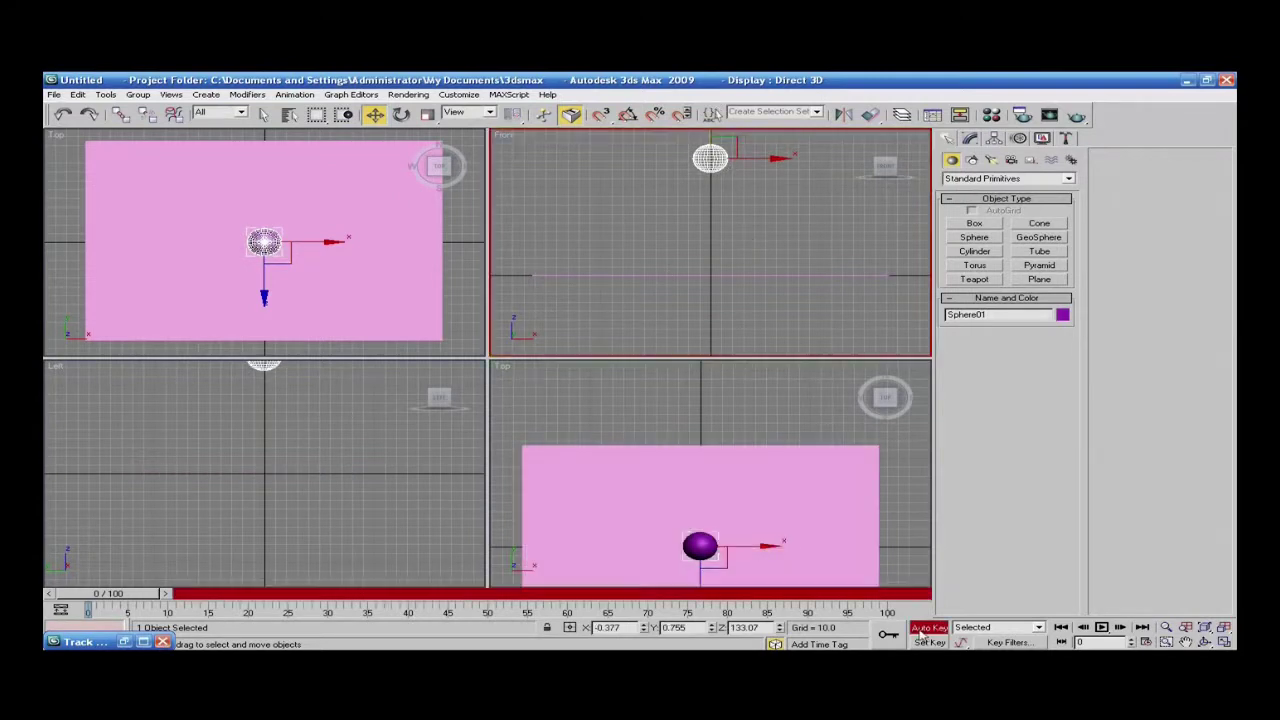
{"action": "left_click_drag", "start_coordinate": [122, 594], "coordinate": [200, 598]}
{"action": "key", "text": "w"}
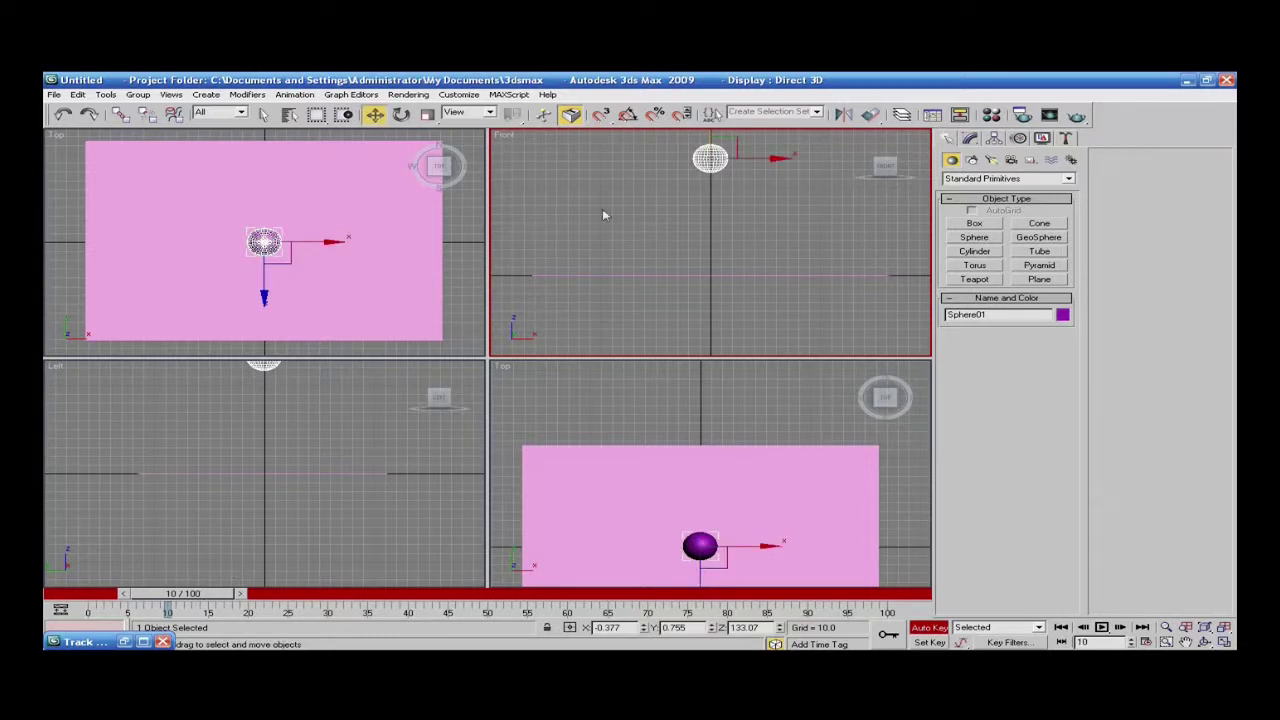
{"action": "scroll", "coordinate": [642, 218], "scroll_direction": "down", "scroll_amount": 2}
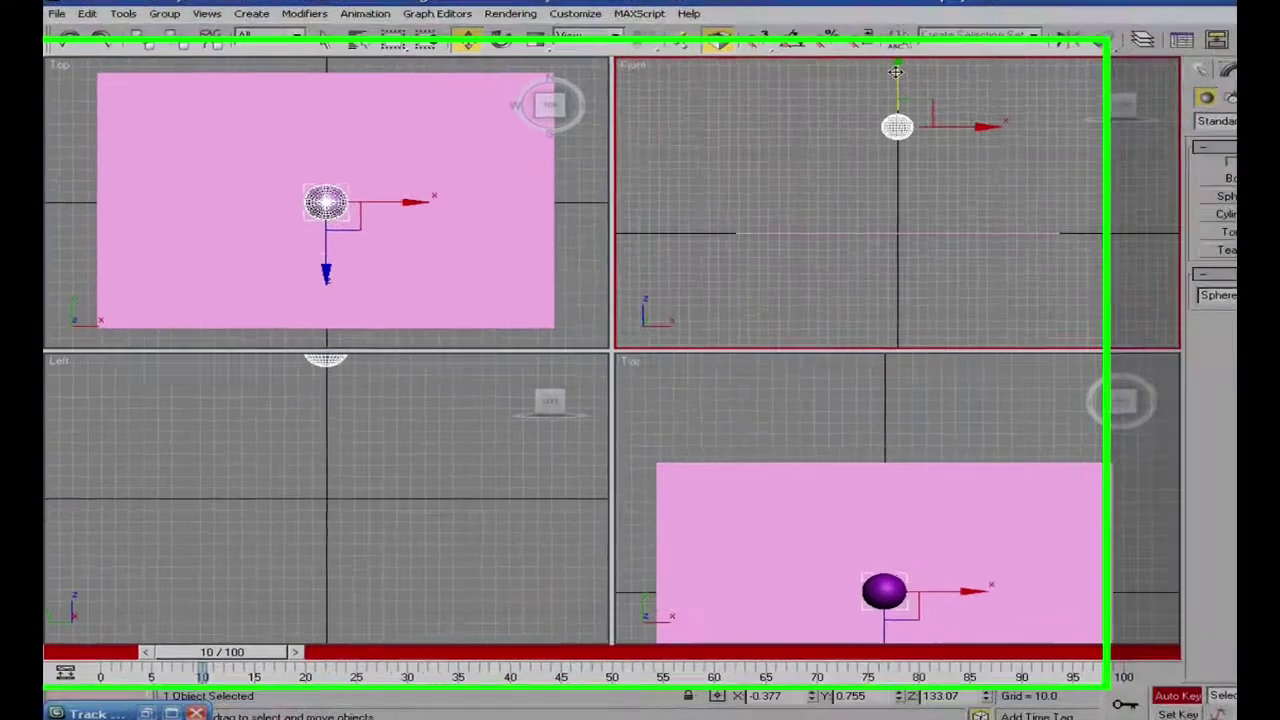
{"action": "left_click_drag", "start_coordinate": [709, 143], "coordinate": [709, 153]}
{"action": "left_click_drag", "start_coordinate": [1007, 49], "coordinate": [1008, 140]}
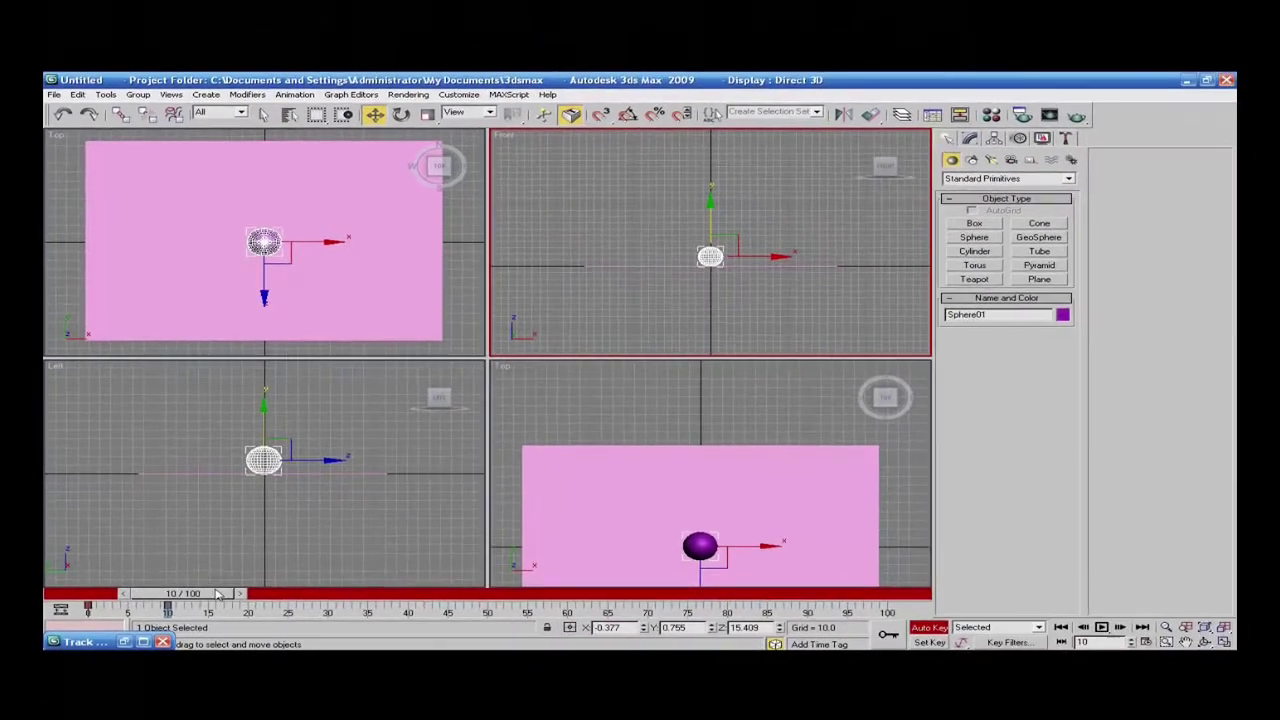
Copy the sphere's frame 0 key to frame 20 and turn off Auto Key
{"action": "left_click_drag", "start_coordinate": [302, 691], "coordinate": [323, 694]}
{"action": "left_click_drag", "start_coordinate": [233, 598], "coordinate": [258, 598]}
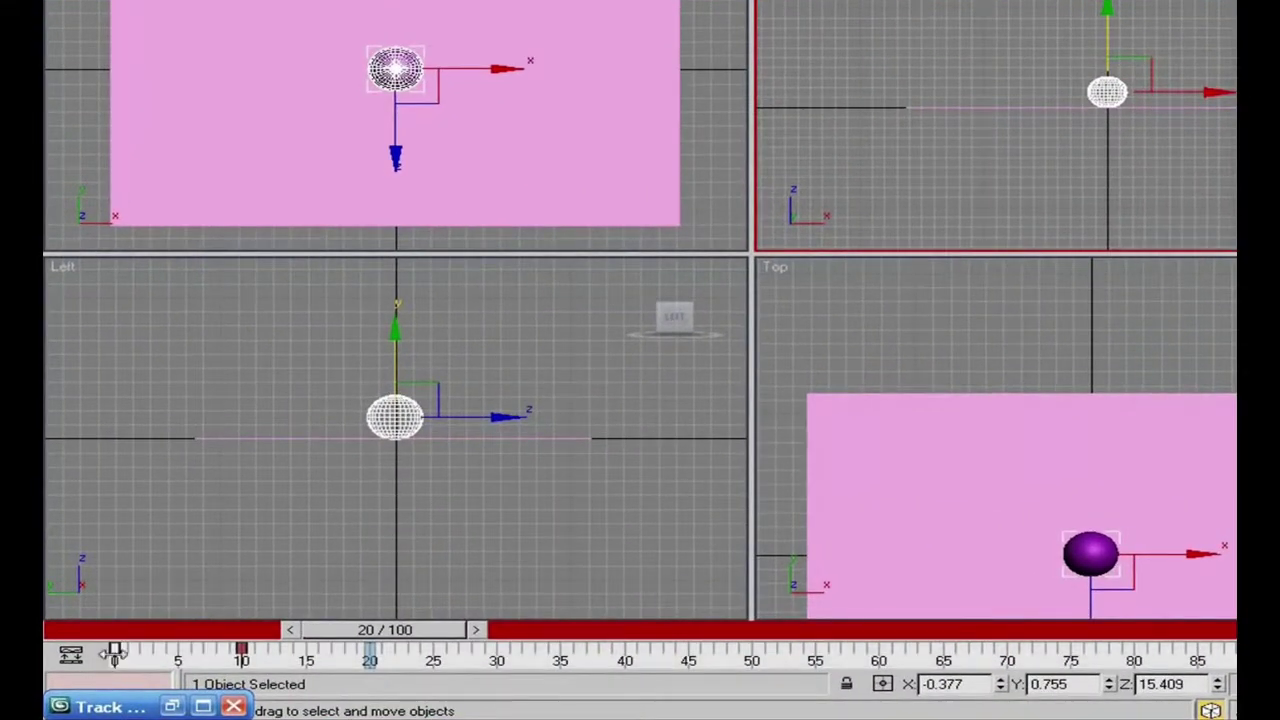
{"action": "left_click_drag", "start_coordinate": [113, 655], "coordinate": [370, 656]}
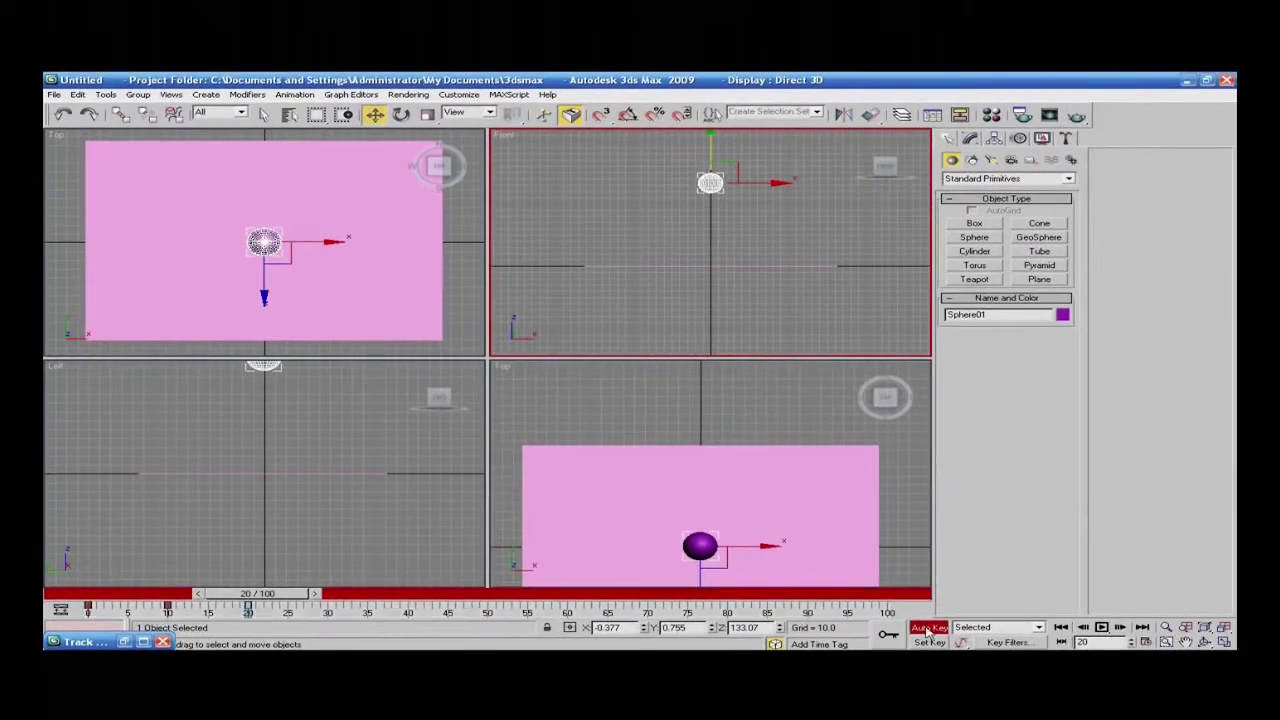
{"action": "left_click", "coordinate": [928, 628]}
Play the bounce animation twice, rewinding to the start between playbacks, to check the sphere's motion
{"action": "left_click", "coordinate": [1101, 627]}
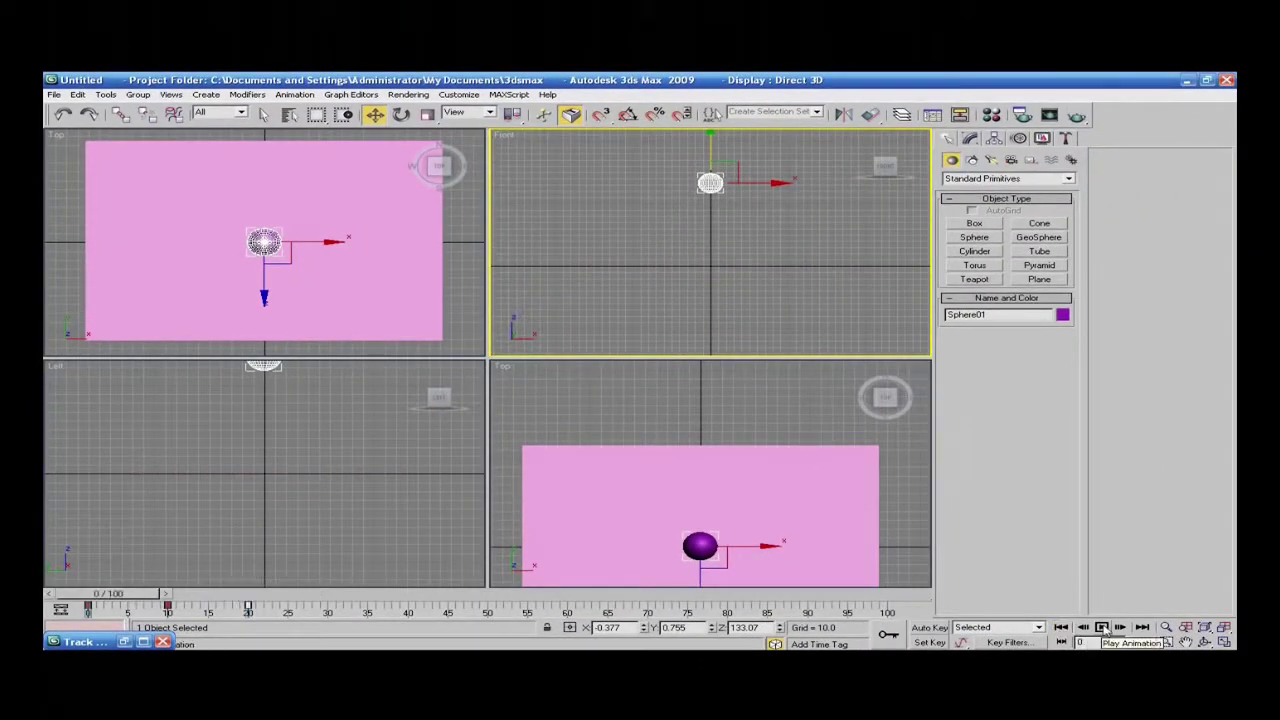
{"action": "left_click", "coordinate": [1101, 627]}
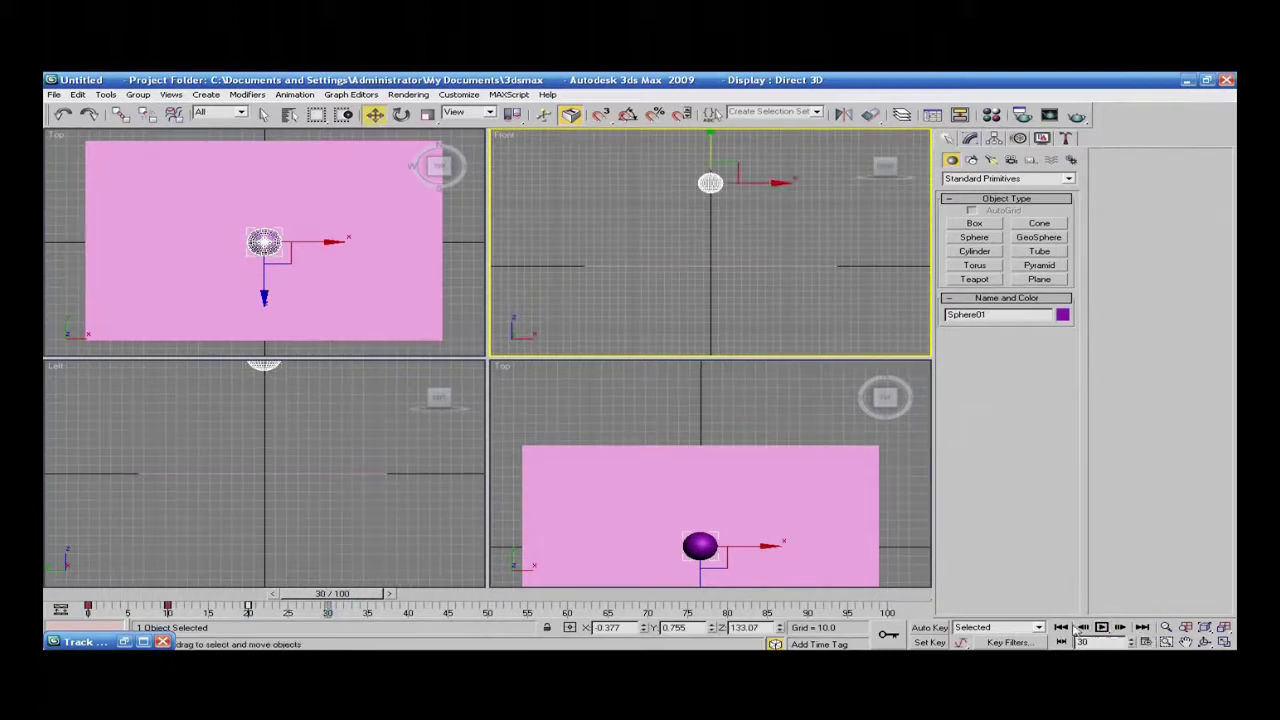
{"action": "left_click", "coordinate": [1062, 627]}
{"action": "left_click", "coordinate": [1101, 627]}
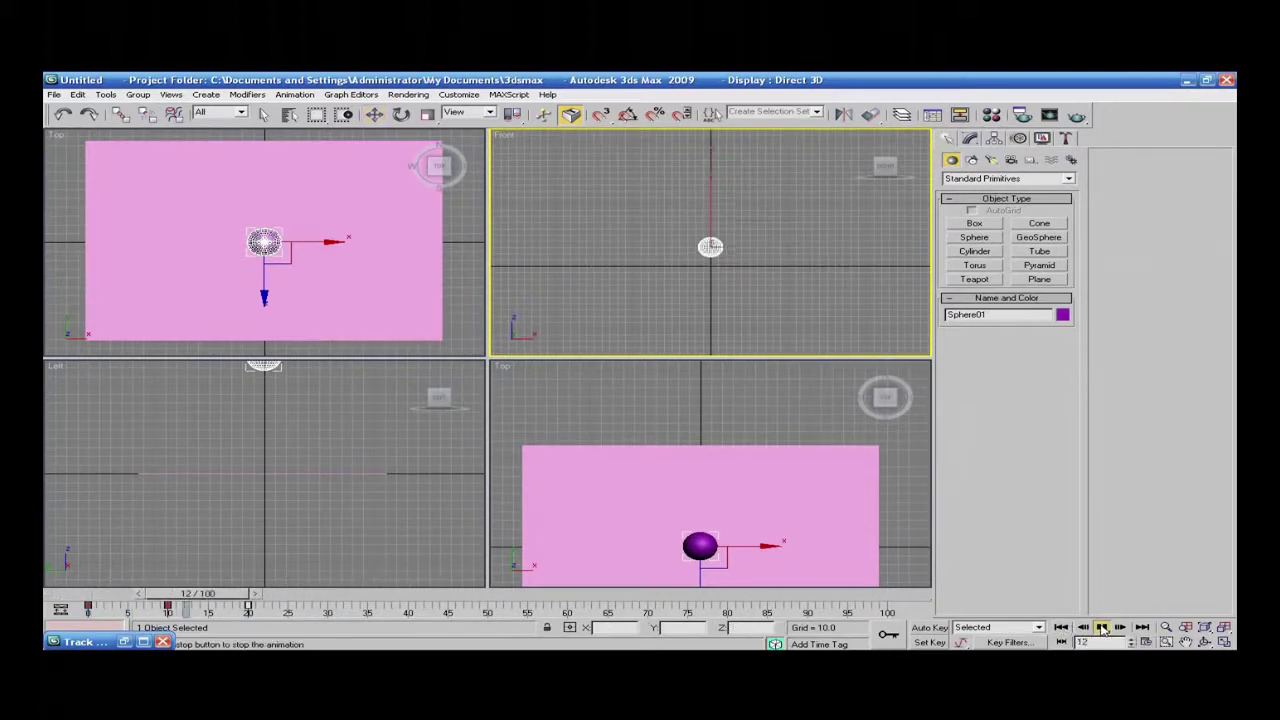
{"action": "left_click", "coordinate": [1101, 627]}
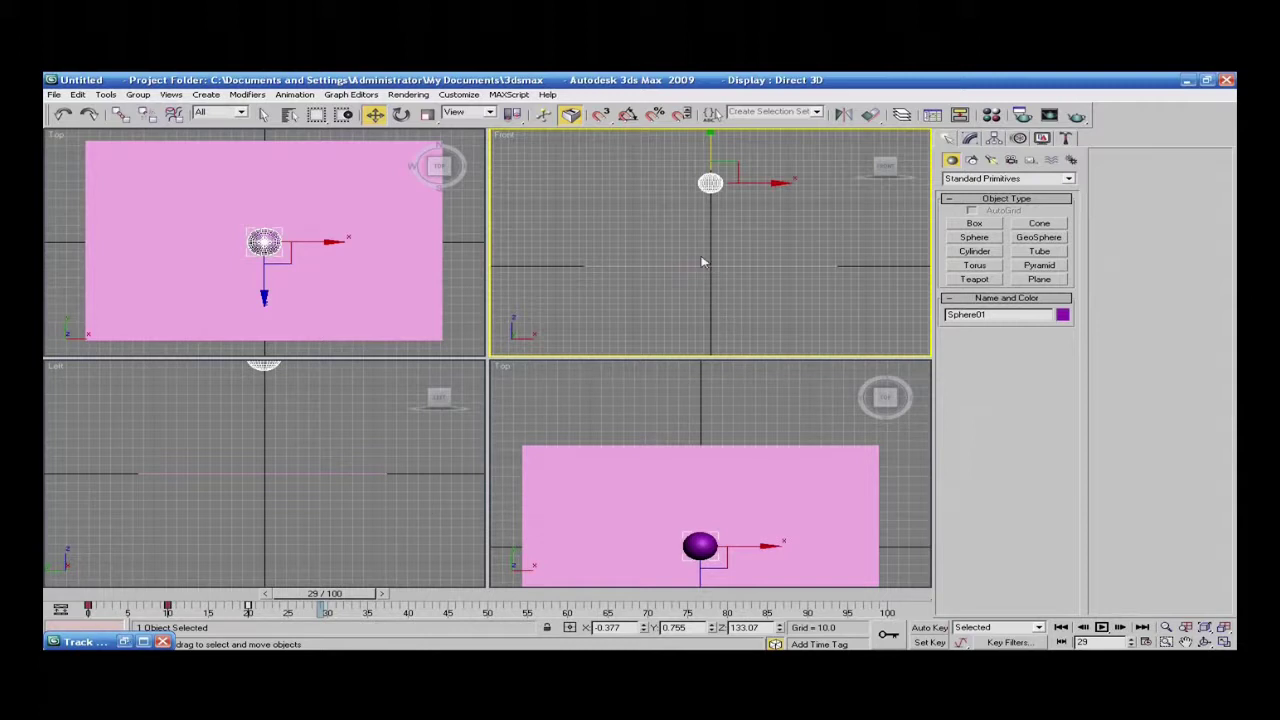
Restore the Curve Editor over the viewports and set the reference coordinate system to Gimbal
{"action": "left_click", "coordinate": [99, 644]}
{"action": "left_click_drag", "start_coordinate": [612, 384], "coordinate": [582, 335]}
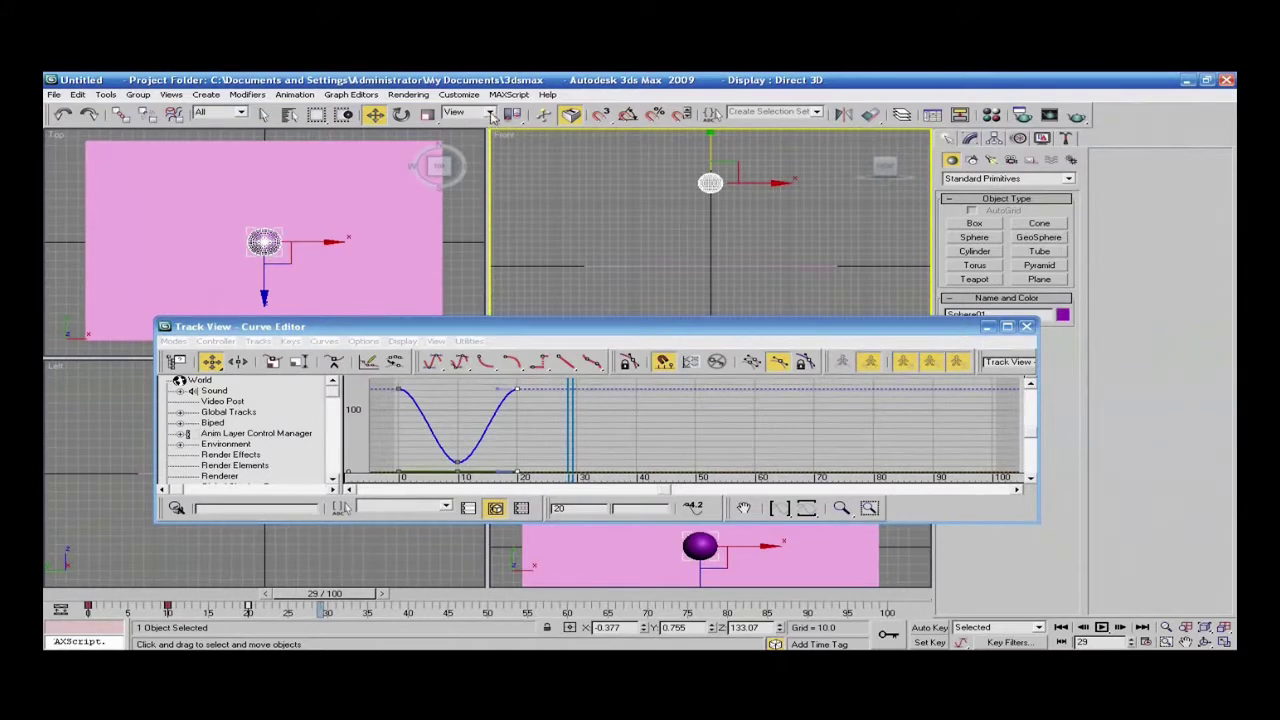
{"action": "left_click", "coordinate": [489, 114]}
{"action": "left_click", "coordinate": [469, 166]}
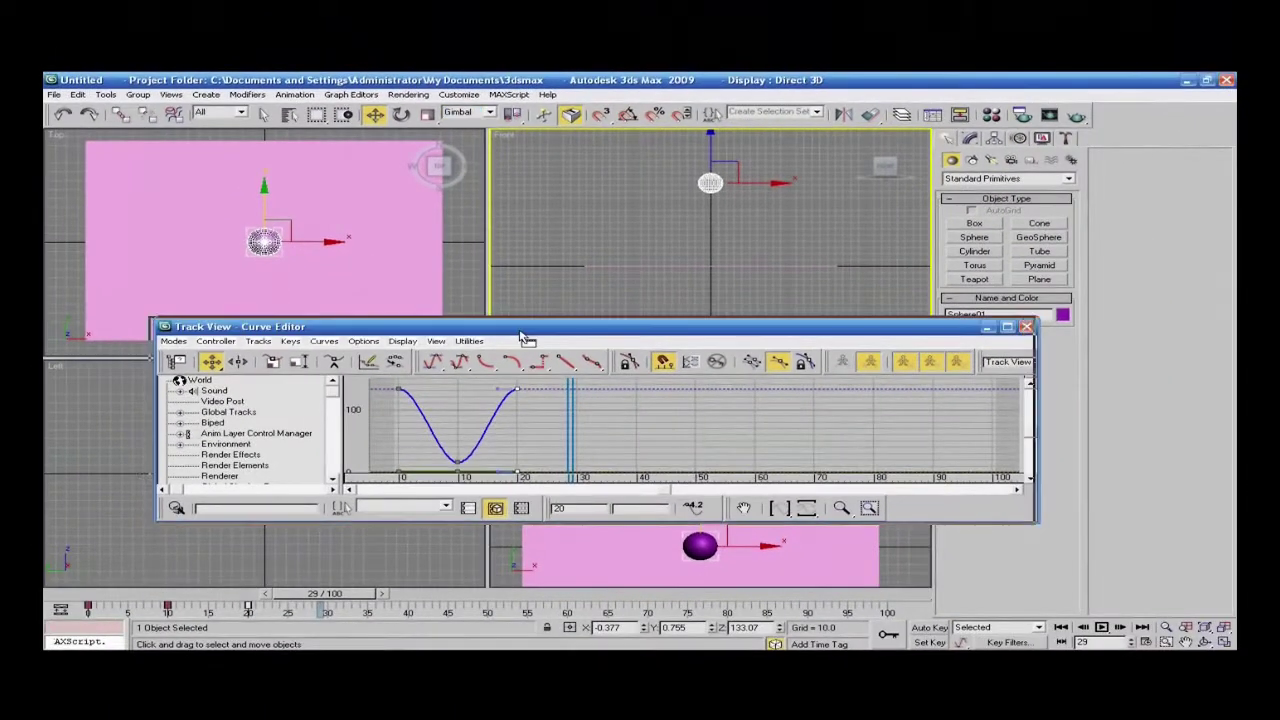
{"action": "left_click_drag", "start_coordinate": [514, 339], "coordinate": [496, 341]}
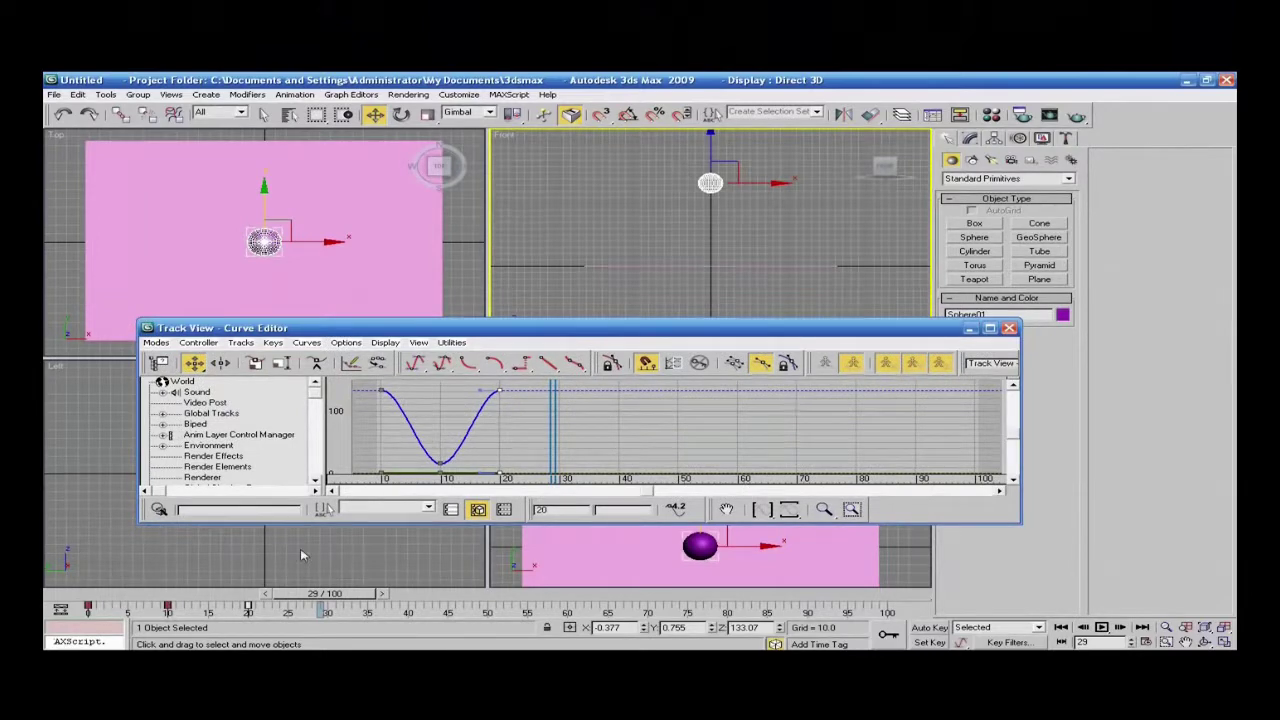
Scrub to frame 10, try moving the sphere vertically with Auto Key on to reshape its Z curve, and undo the moves
{"action": "left_click_drag", "start_coordinate": [325, 597], "coordinate": [232, 597]}
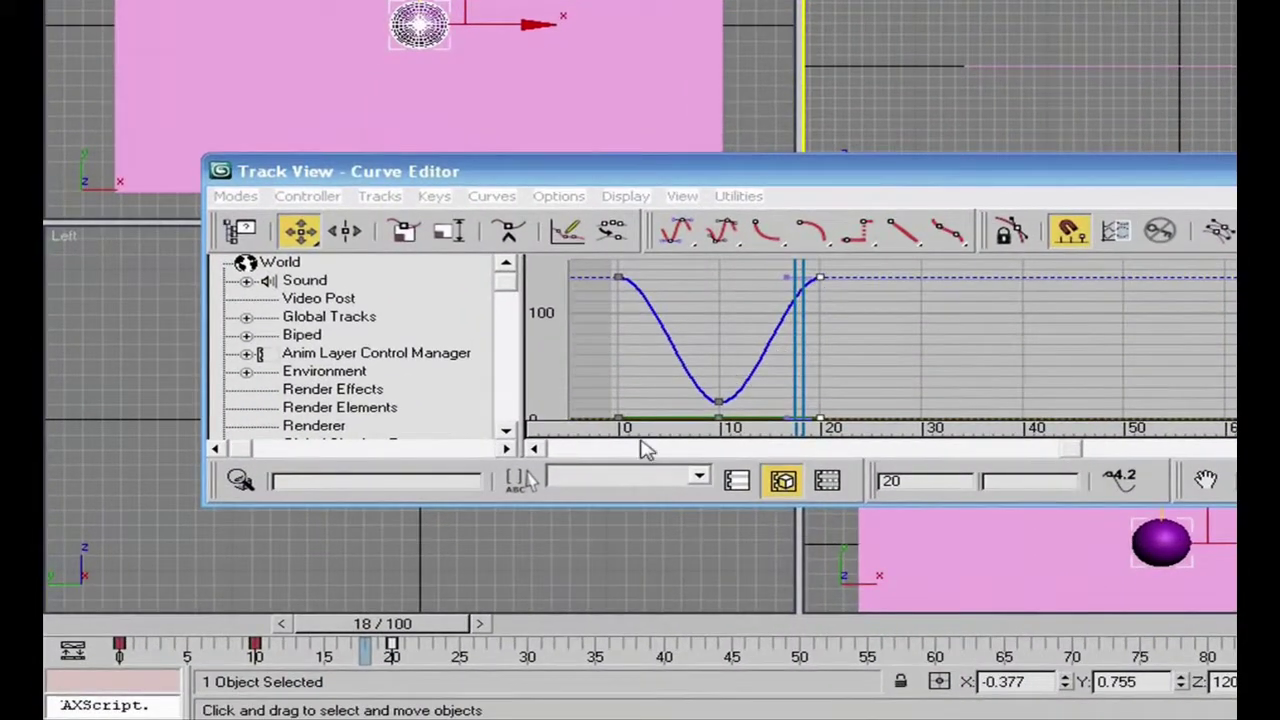
{"action": "left_click_drag", "start_coordinate": [432, 632], "coordinate": [337, 634]}
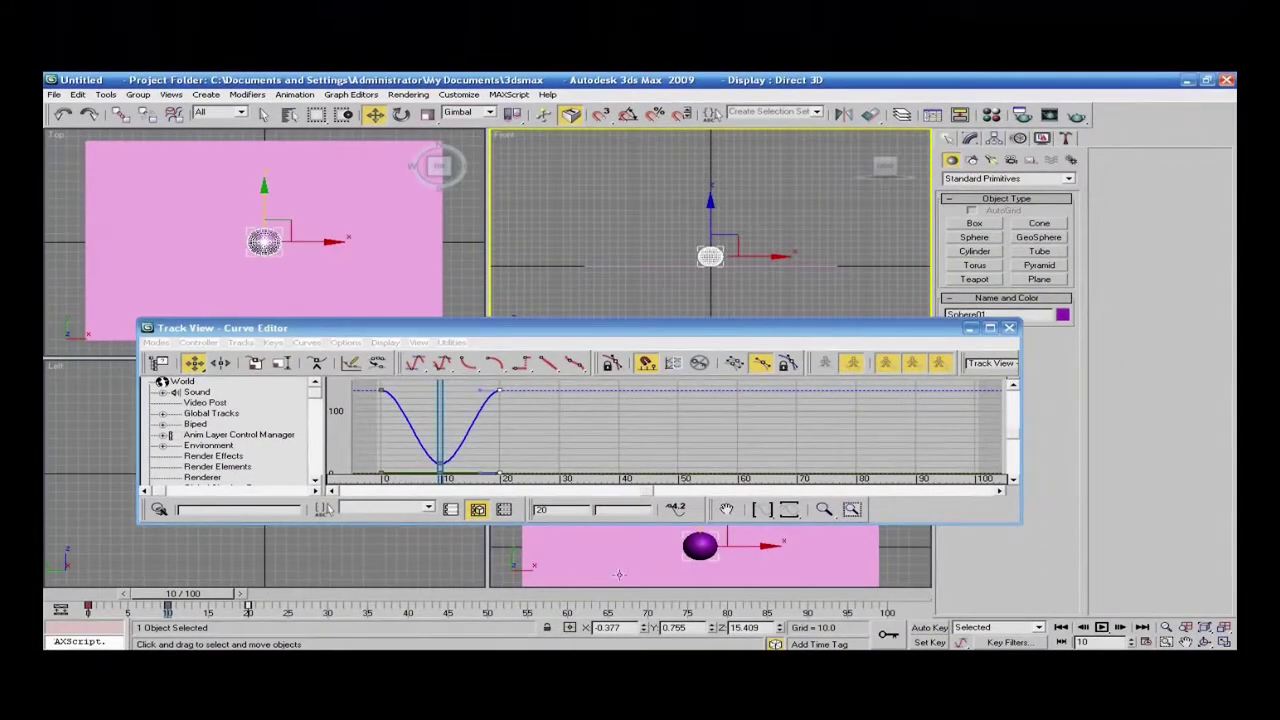
{"action": "left_click", "coordinate": [928, 628]}
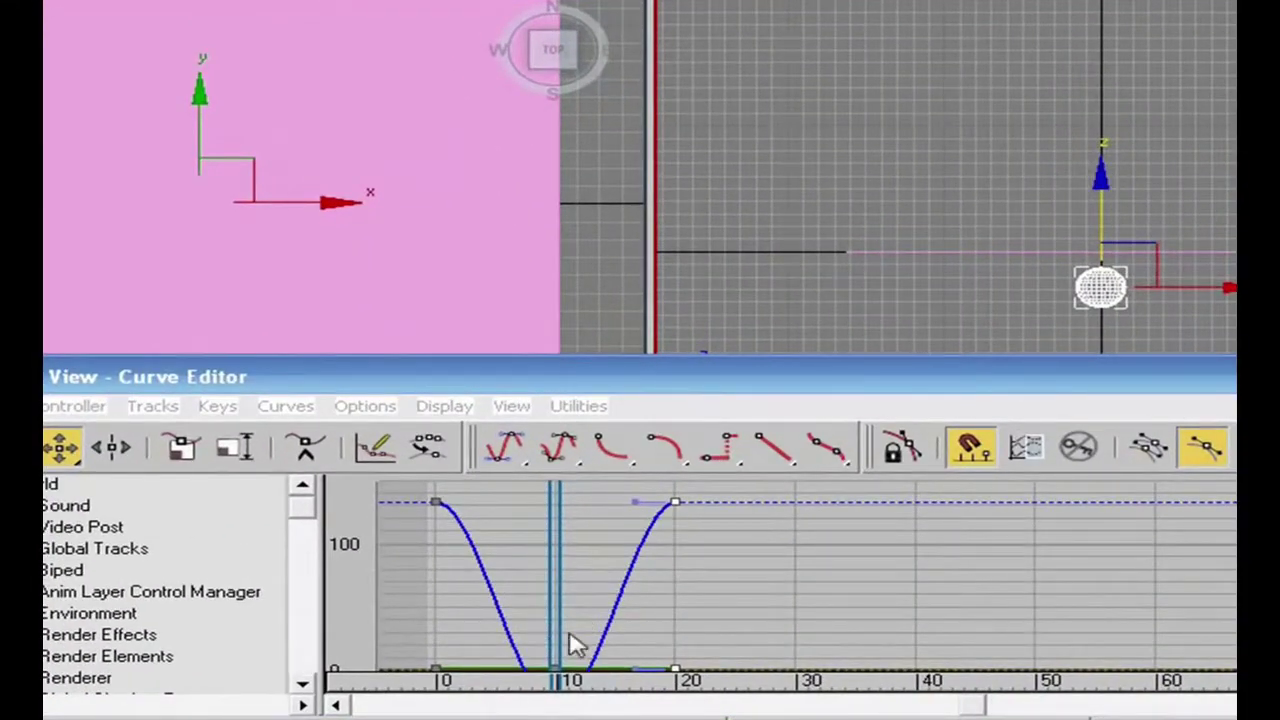
{"action": "left_click_drag", "start_coordinate": [569, 640], "coordinate": [567, 546]}
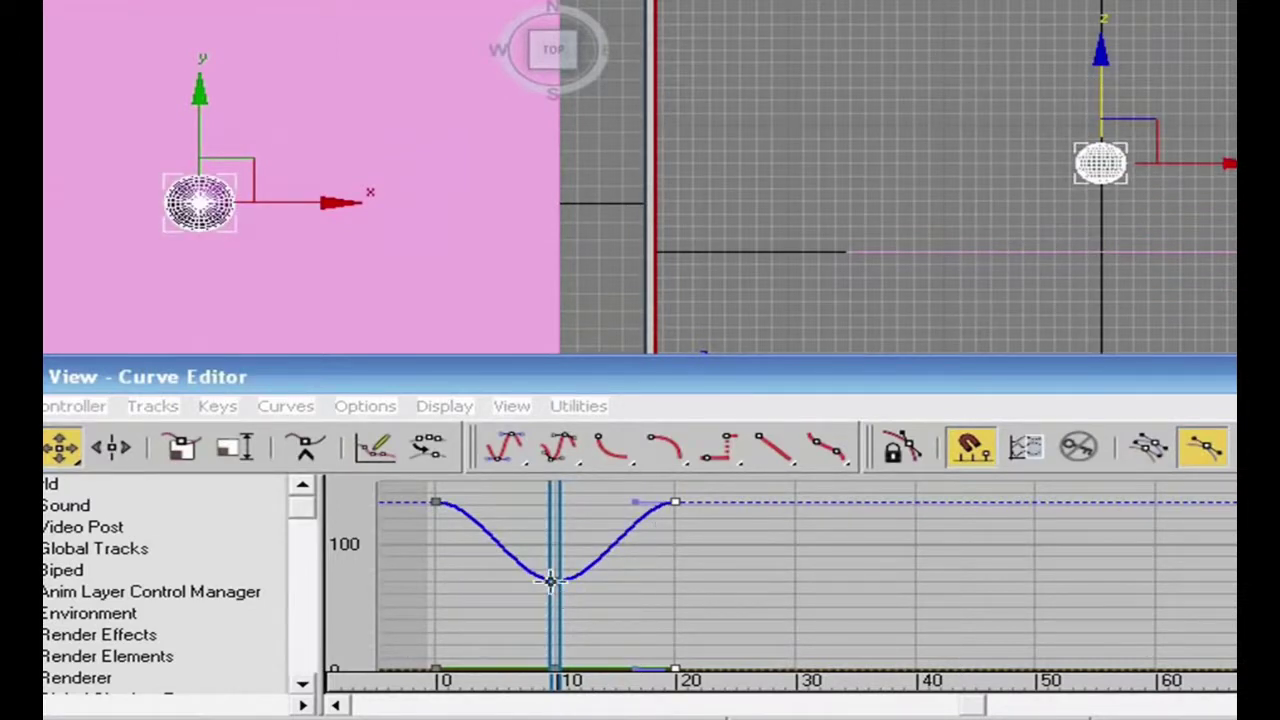
{"action": "key", "text": "ctrl+z"}
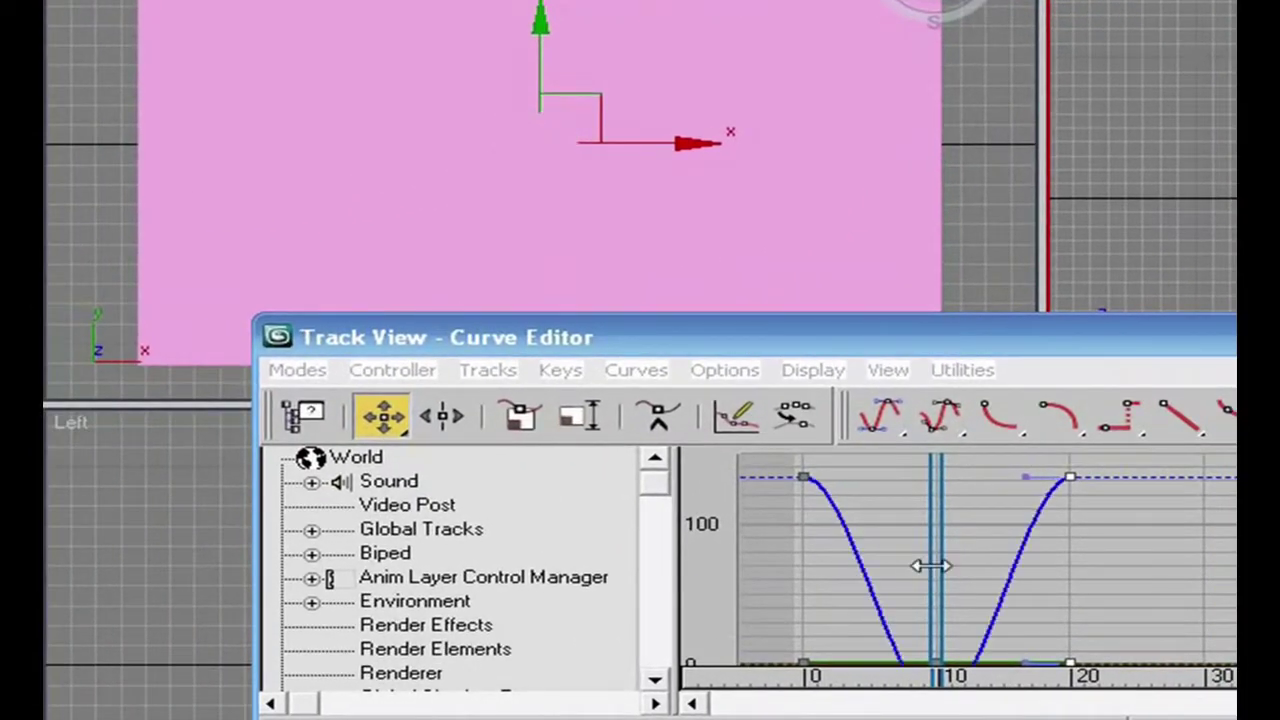
{"action": "key", "text": "ctrl+z"}
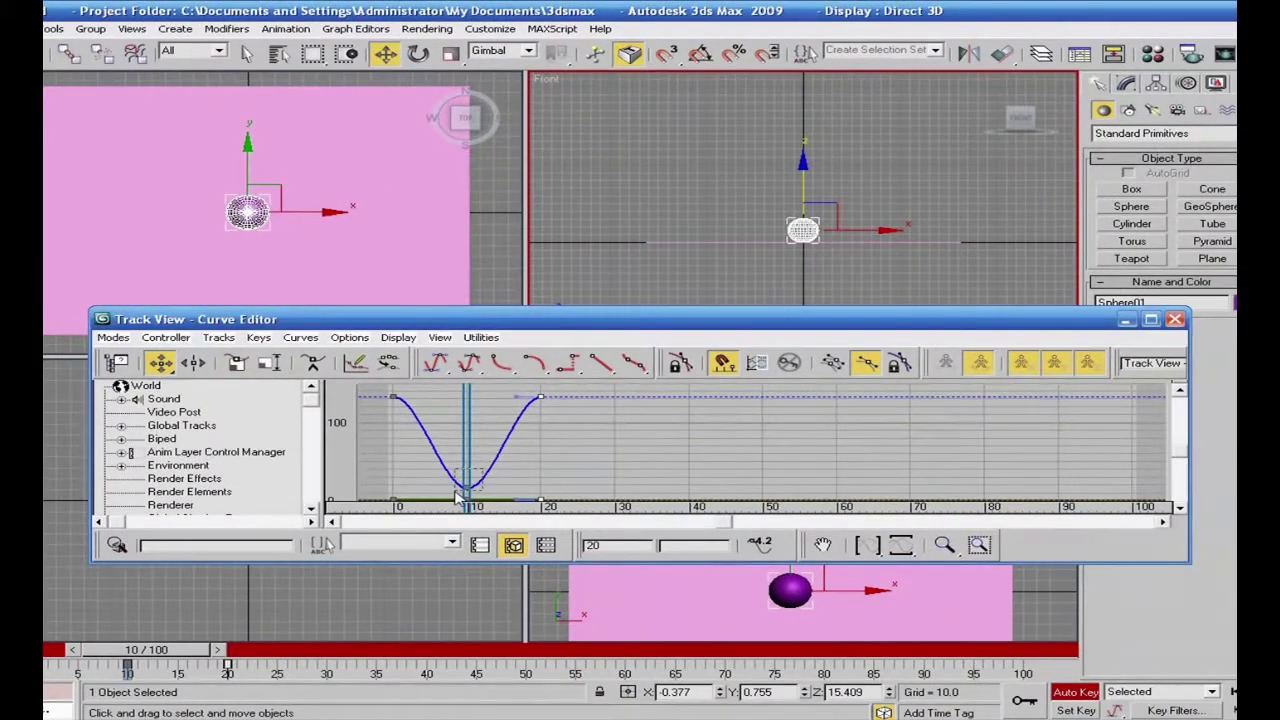
Raise the Z curve's frame 10 key to about 61, turn off Auto Key, and lower that key to about 22.8
{"action": "left_click", "coordinate": [465, 490]}
{"action": "left_click_drag", "start_coordinate": [467, 490], "coordinate": [474, 456]}
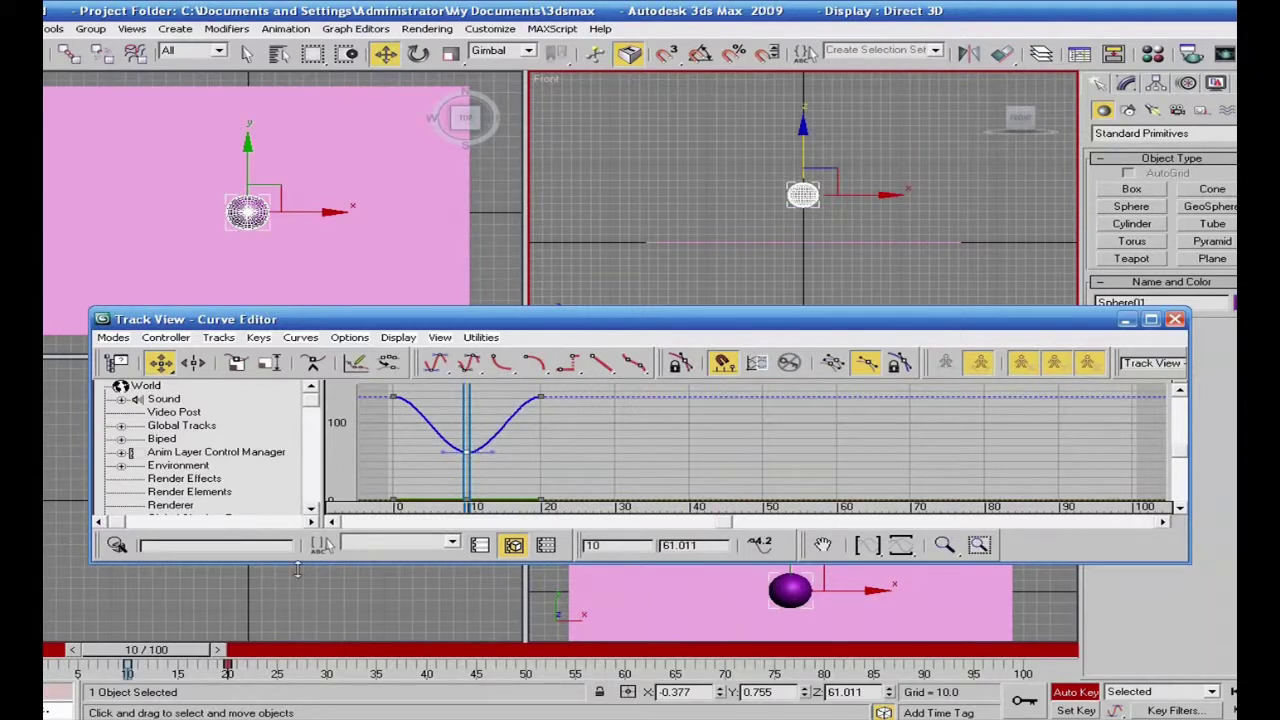
{"action": "left_click", "coordinate": [1070, 692]}
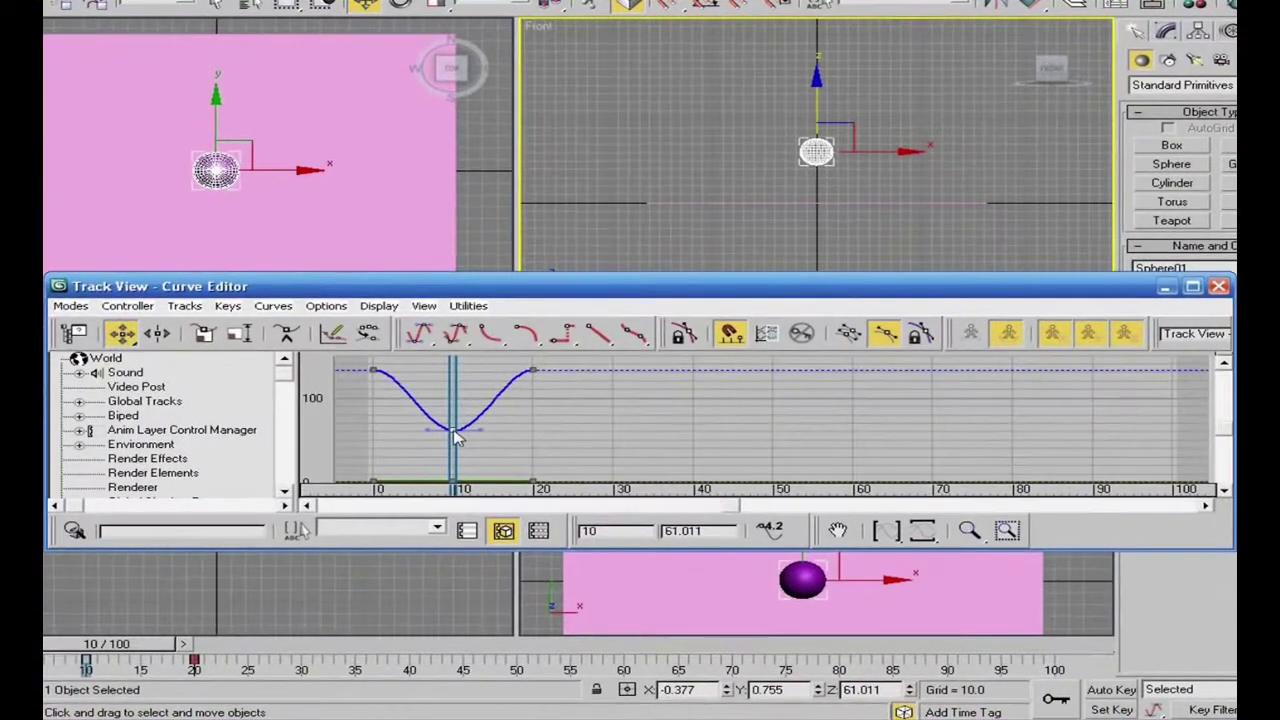
{"action": "left_click_drag", "start_coordinate": [455, 437], "coordinate": [455, 465]}
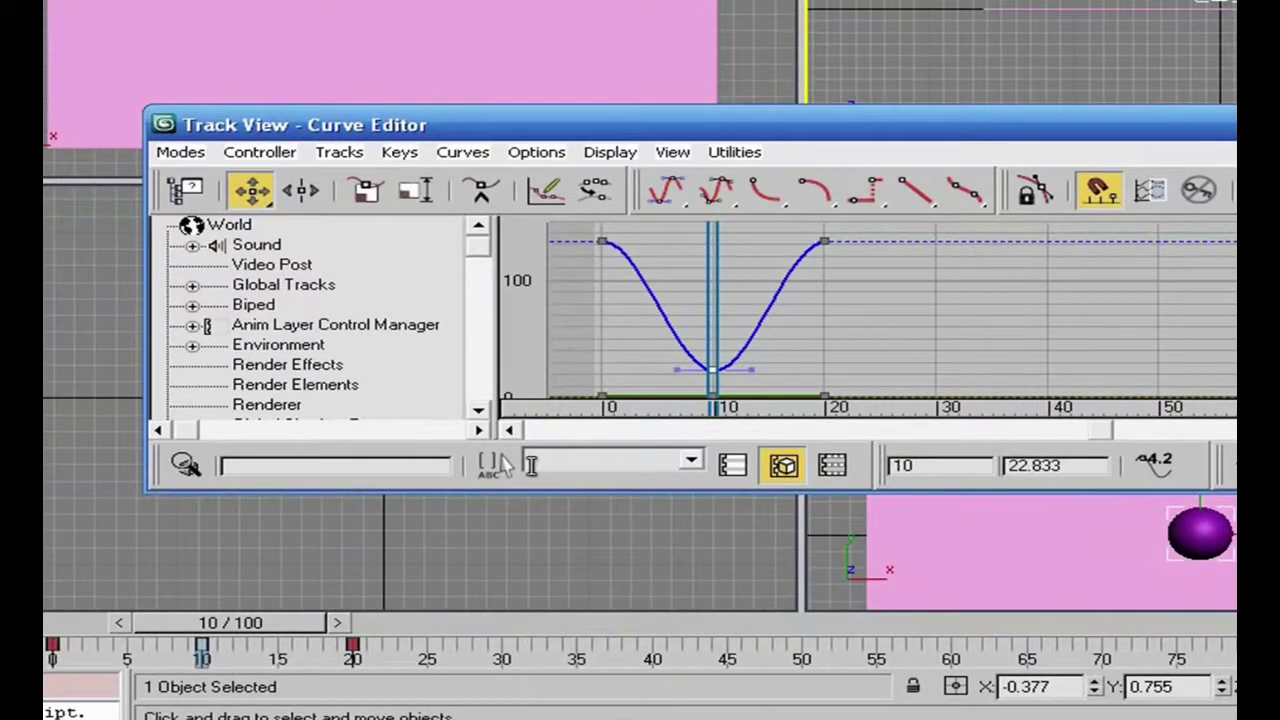
Try shifting the Z curve's lowest key to frame 5, and undo the shift
{"action": "left_click_drag", "start_coordinate": [711, 371], "coordinate": [668, 374]}
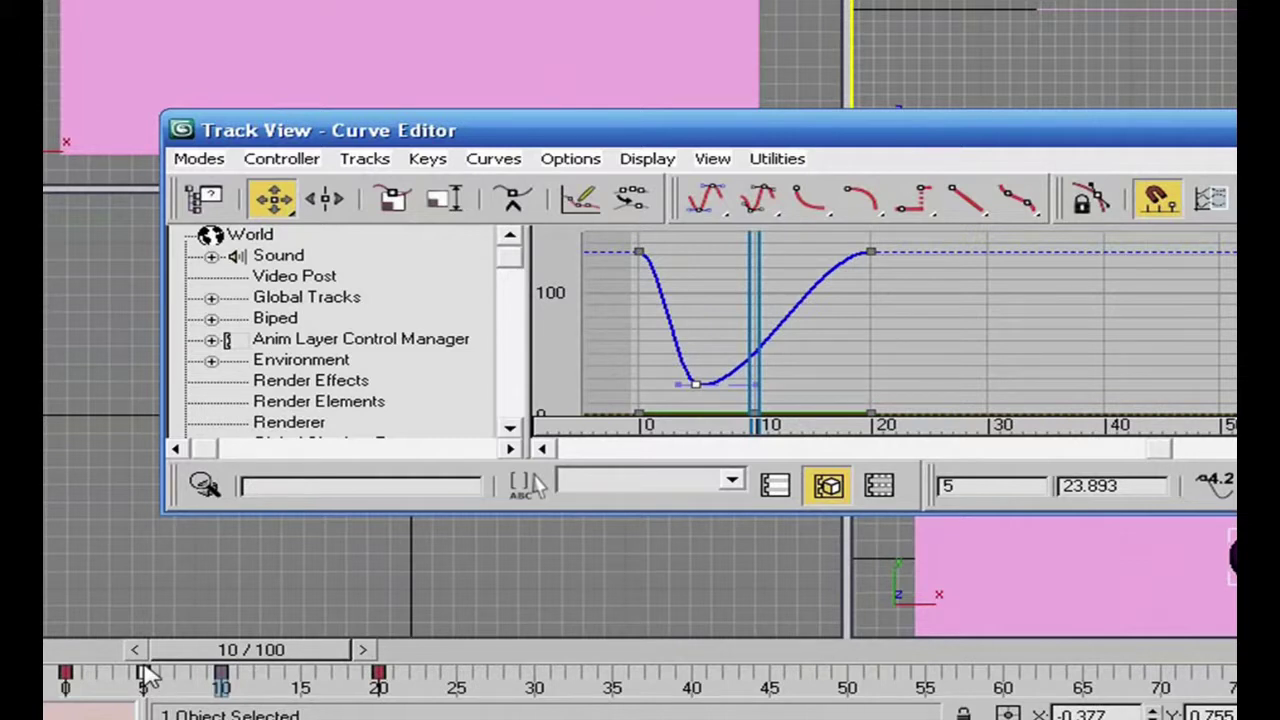
{"action": "key", "text": "ctrl+z"}
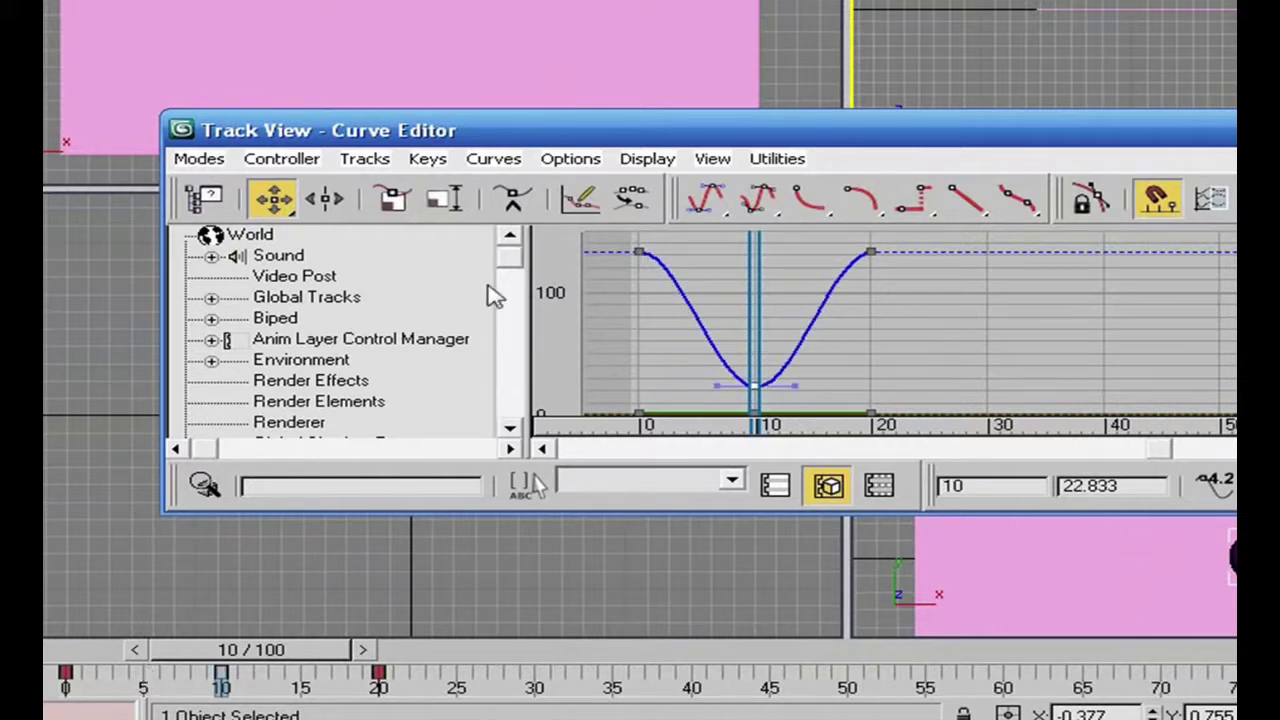
Move the Curve Editor lower and examine Sphere01's X, Y and Z Position curves one at a time
{"action": "left_click", "coordinate": [511, 432]}
{"action": "left_click", "coordinate": [511, 432]}
{"action": "left_click", "coordinate": [511, 432]}
{"action": "left_click", "coordinate": [511, 432]}
{"action": "left_click", "coordinate": [511, 432]}
{"action": "left_click", "coordinate": [511, 432]}
{"action": "left_click", "coordinate": [511, 432]}
{"action": "left_click", "coordinate": [511, 432]}
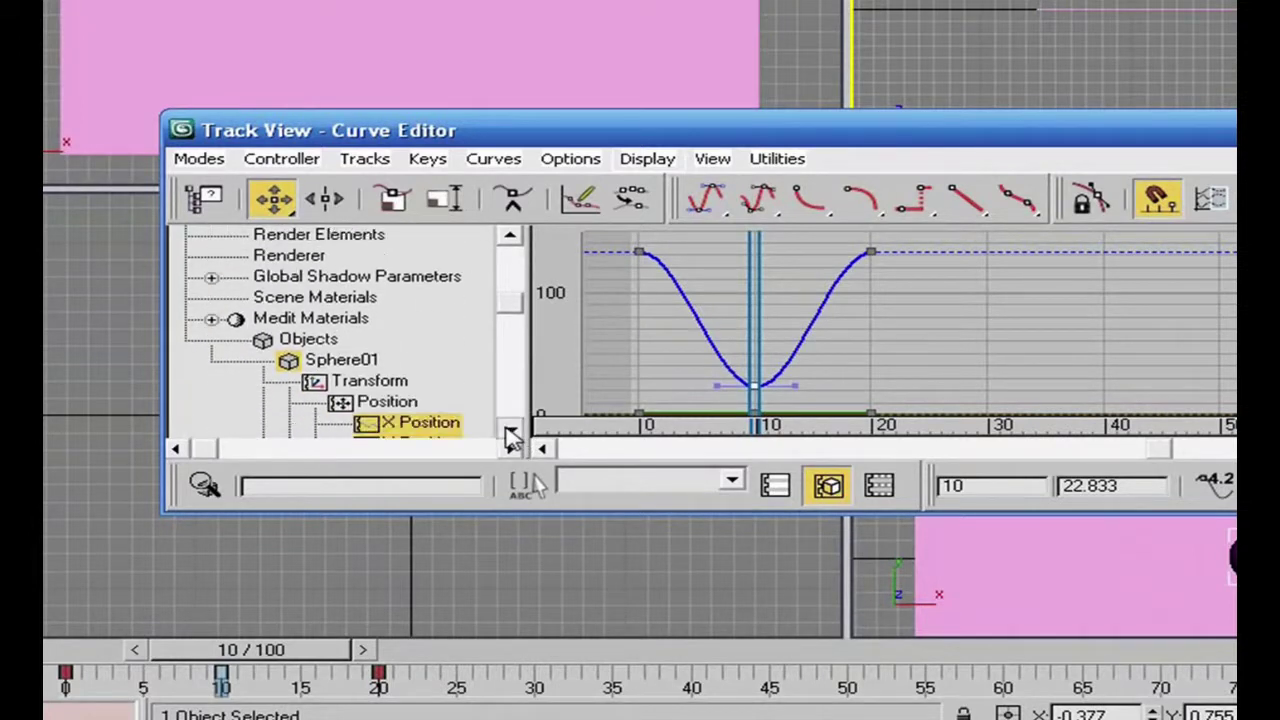
{"action": "left_click", "coordinate": [511, 432]}
{"action": "left_click", "coordinate": [511, 432]}
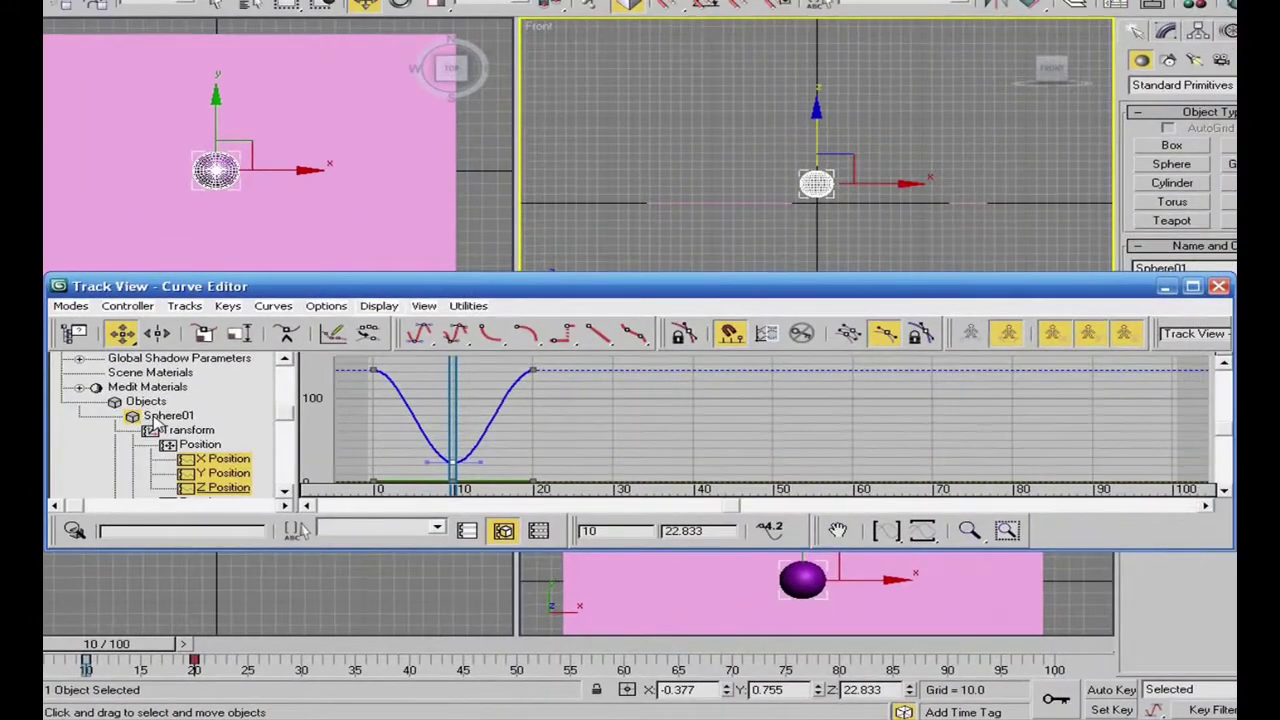
{"action": "left_click_drag", "start_coordinate": [1127, 289], "coordinate": [1155, 298]}
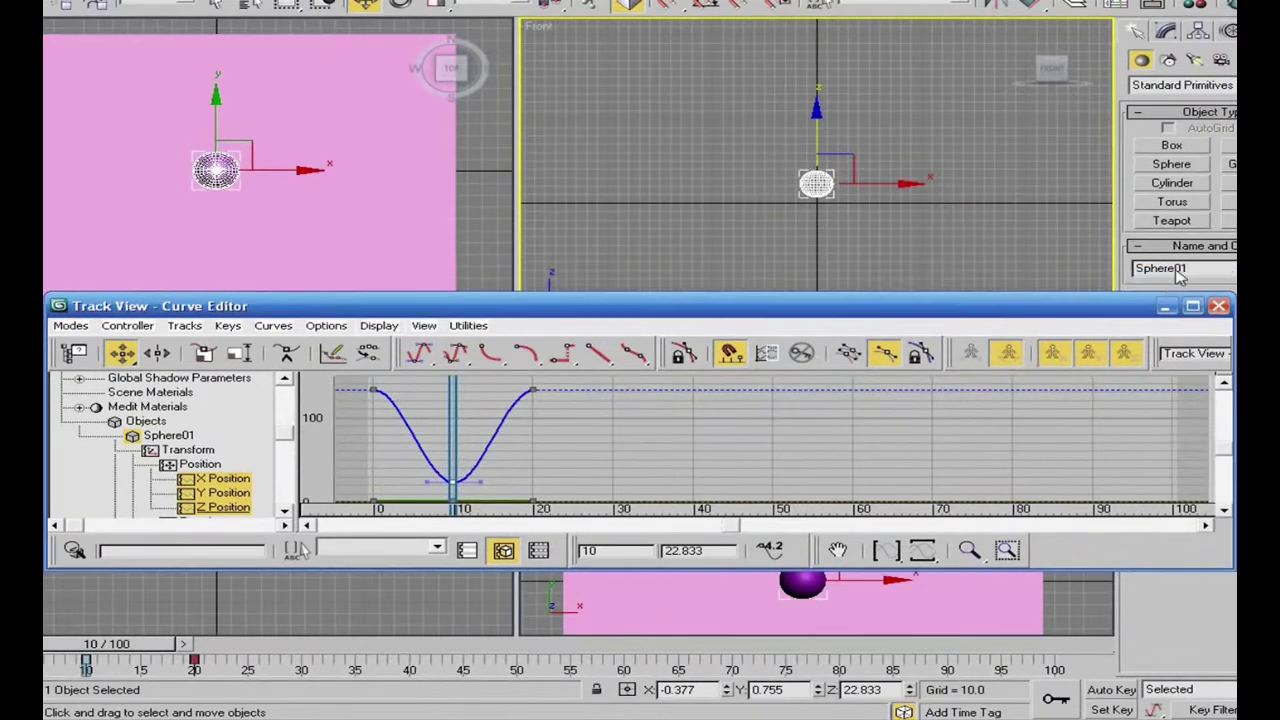
{"action": "scroll", "coordinate": [293, 522], "scroll_direction": "down", "scroll_amount": 4}
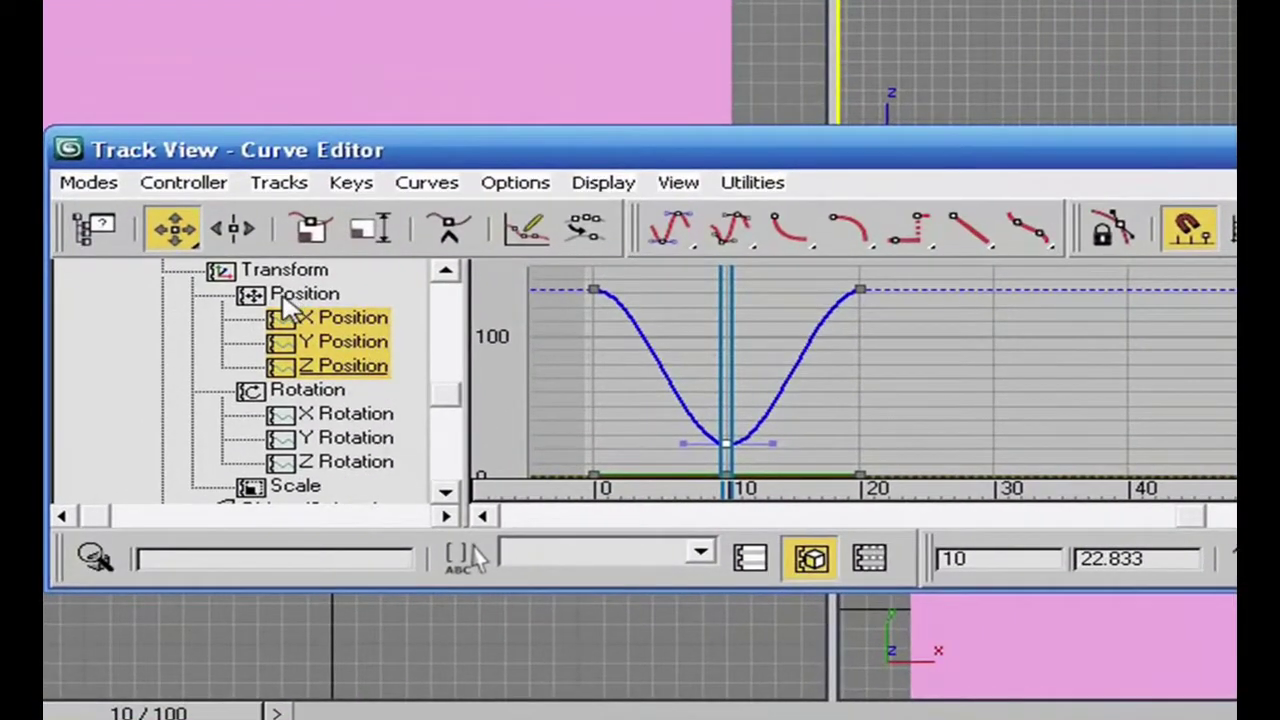
{"action": "left_click", "coordinate": [285, 308]}
{"action": "left_click", "coordinate": [312, 318]}
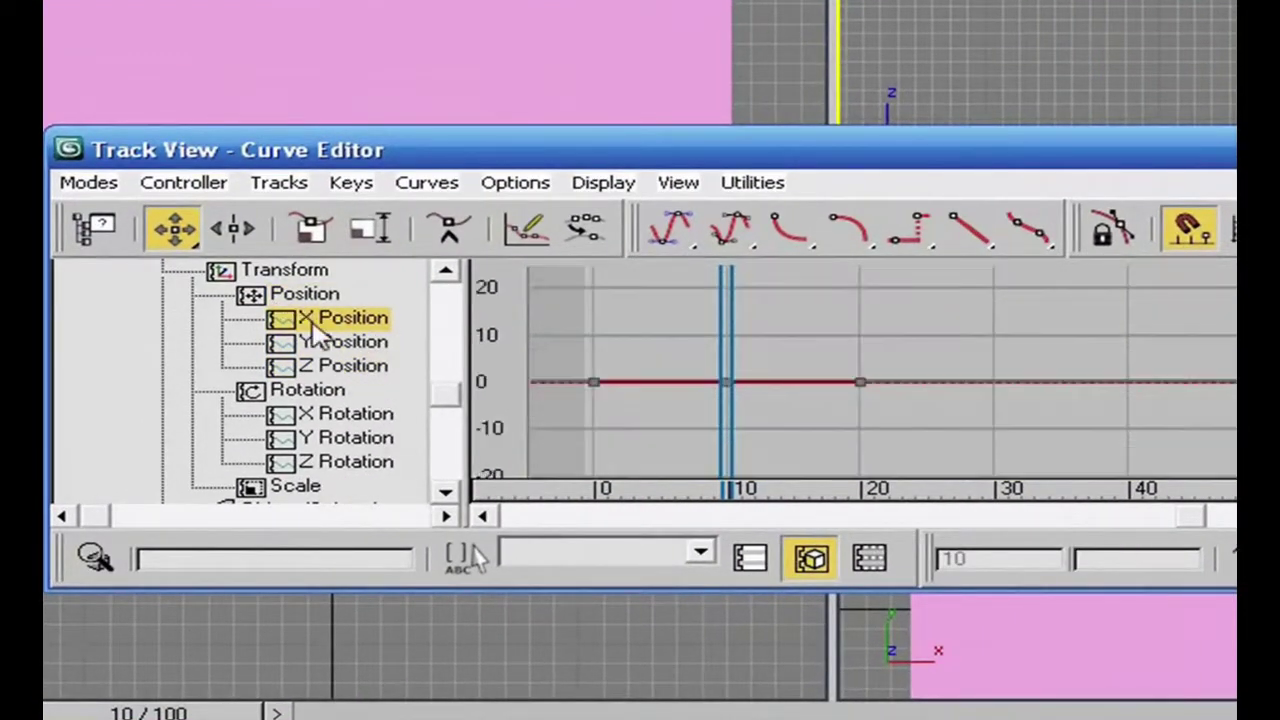
{"action": "left_click", "coordinate": [335, 343]}
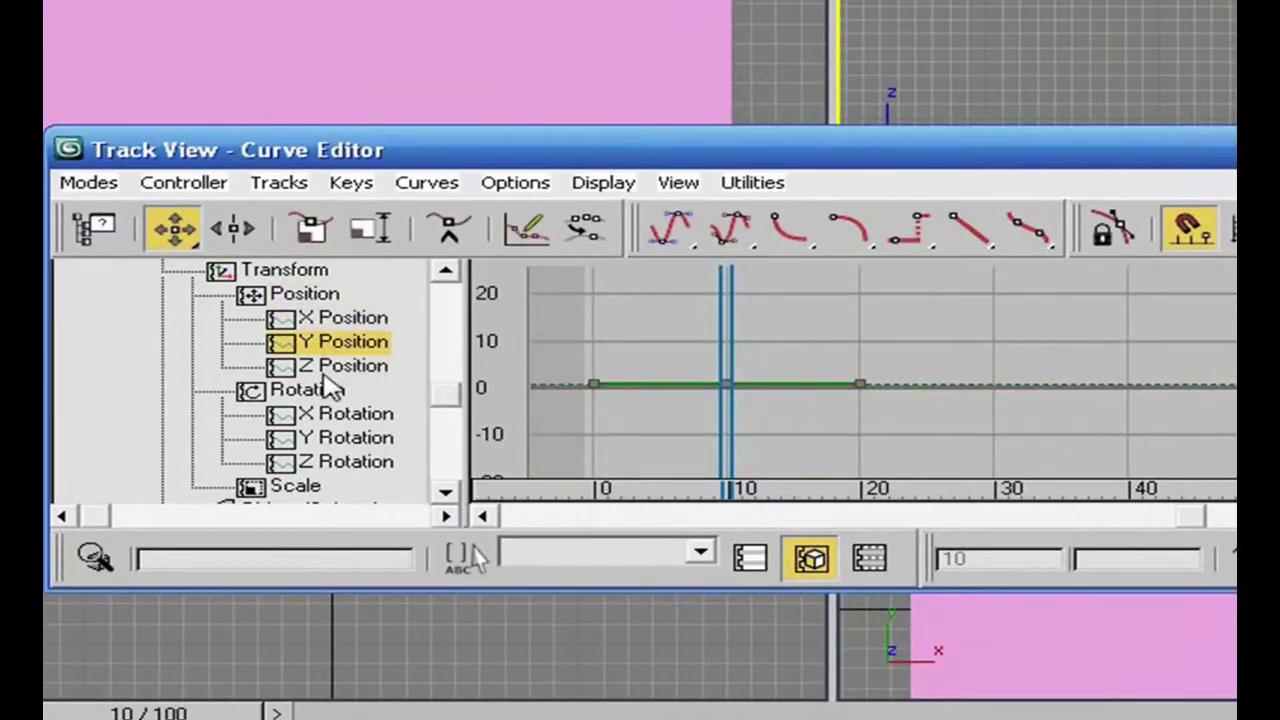
{"action": "left_click", "coordinate": [335, 366]}
Examine Sphere01's Rotation tracks and its Scale track in the Curve Editor
{"action": "left_click", "coordinate": [308, 392]}
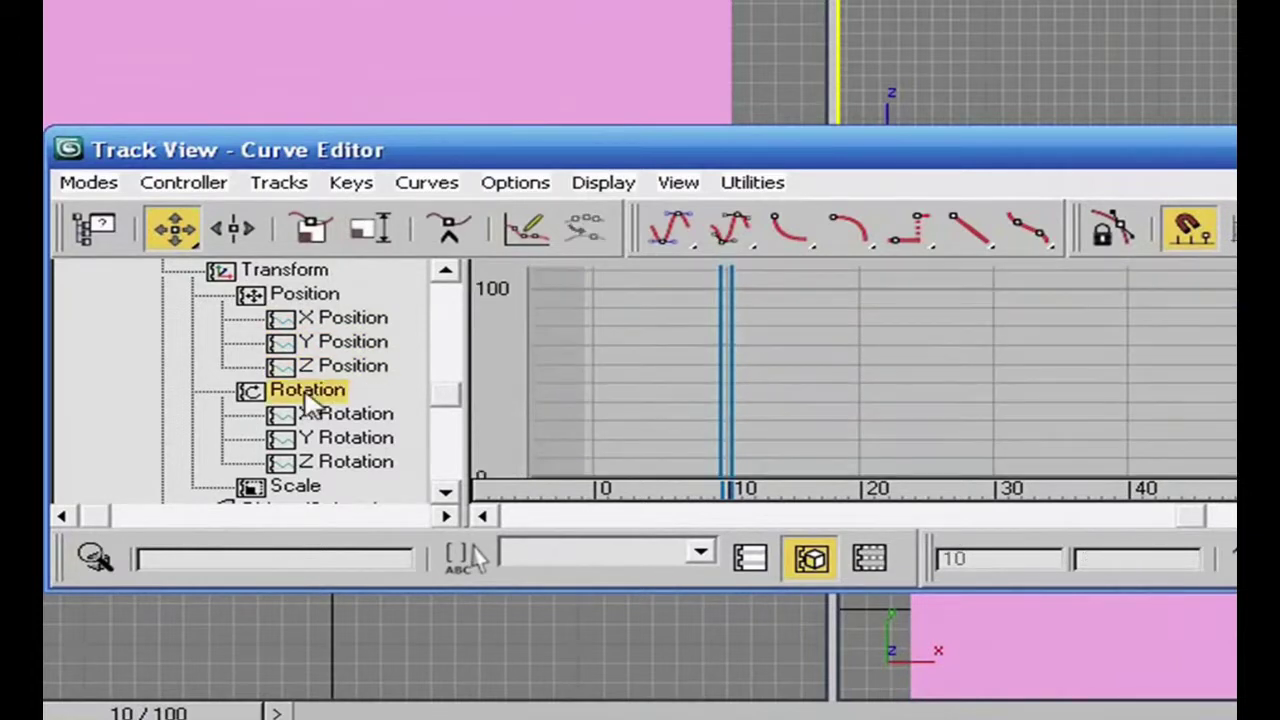
{"action": "left_click", "coordinate": [371, 422]}
{"action": "left_click", "coordinate": [373, 440]}
{"action": "left_click", "coordinate": [445, 492]}
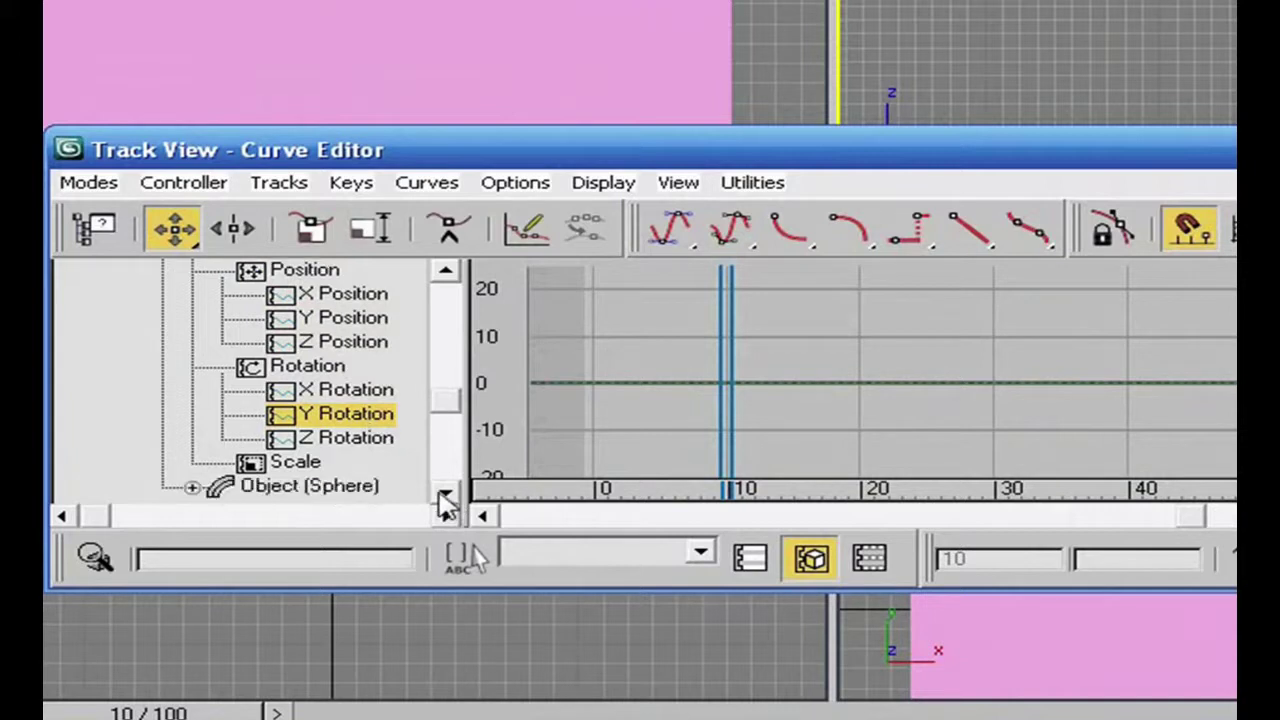
{"action": "left_click", "coordinate": [445, 492]}
{"action": "left_click", "coordinate": [295, 440]}
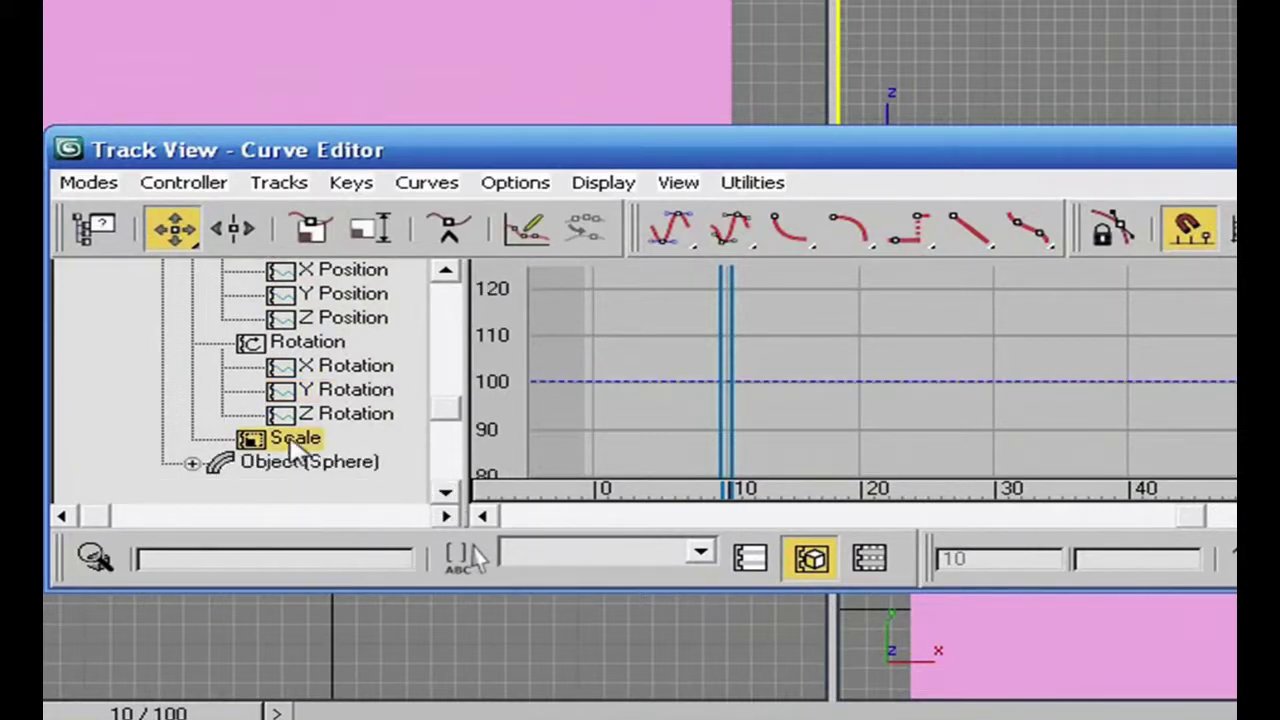
View the sphere's combined Position curve and X Position curve, and display all three position axes together
{"action": "left_click", "coordinate": [446, 274]}
{"action": "left_click", "coordinate": [446, 274]}
{"action": "left_click", "coordinate": [446, 274]}
{"action": "left_click", "coordinate": [446, 274]}
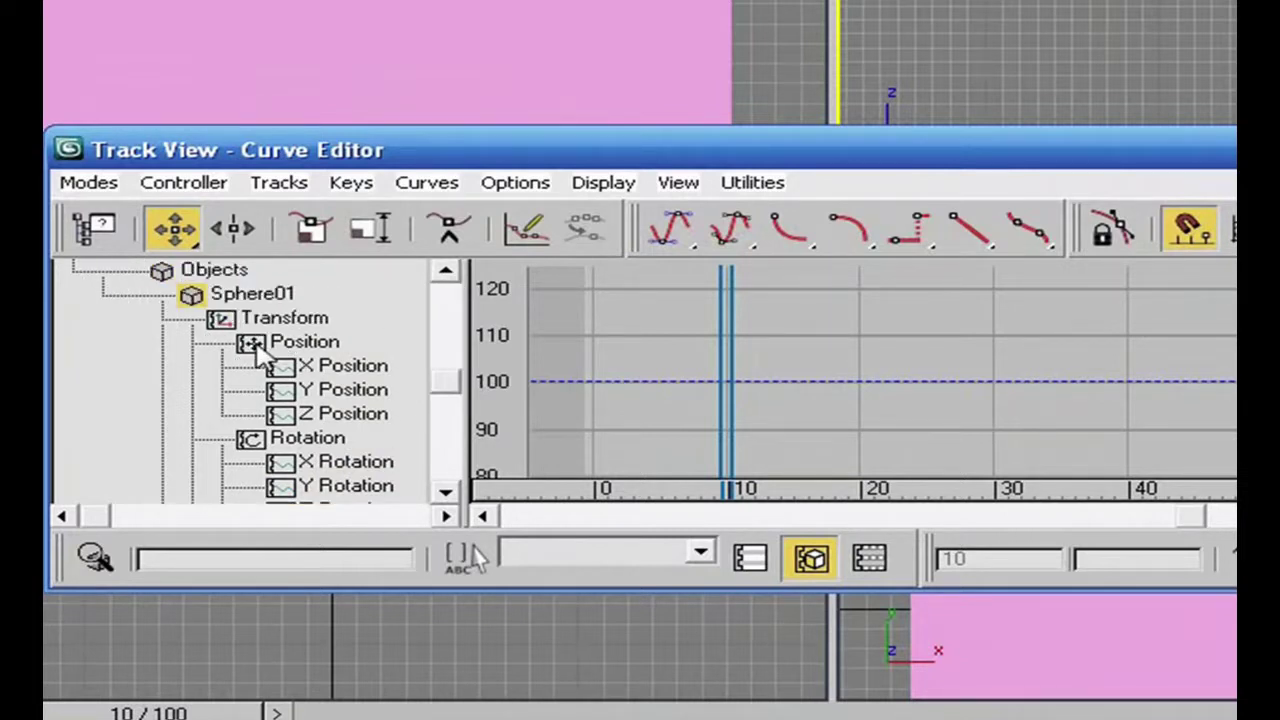
{"action": "left_click", "coordinate": [254, 344]}
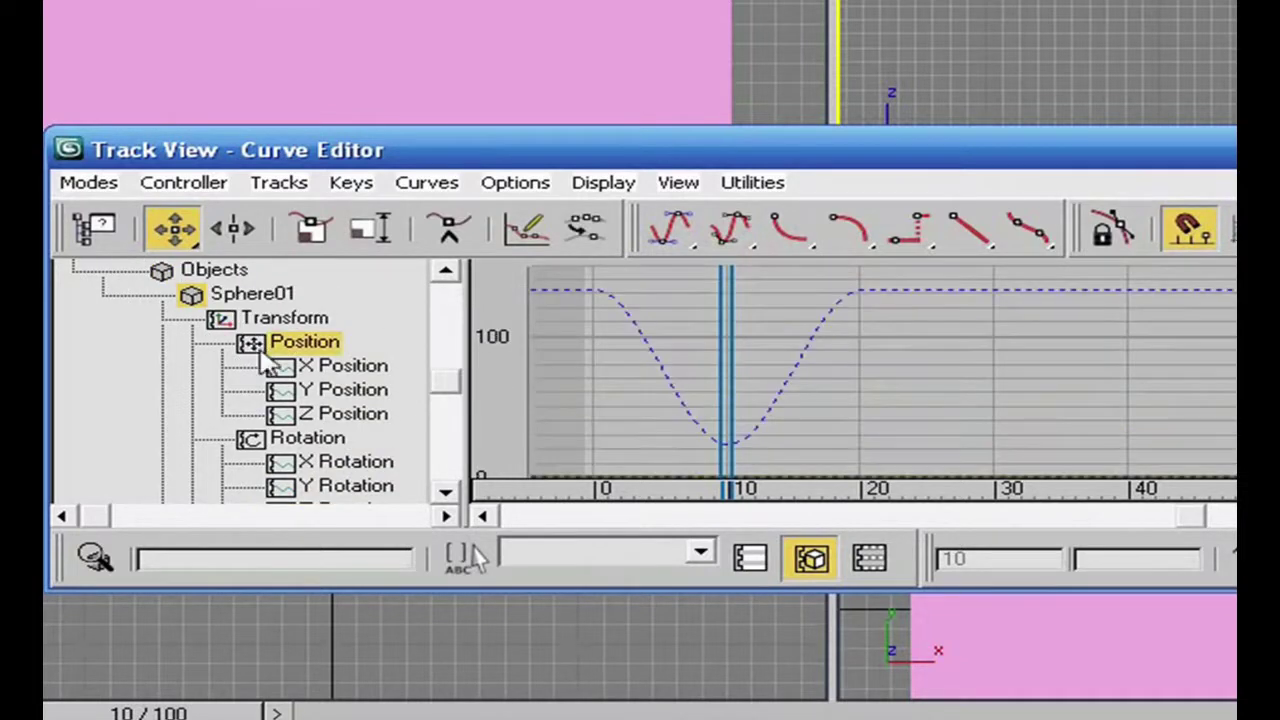
{"action": "left_click", "coordinate": [326, 368]}
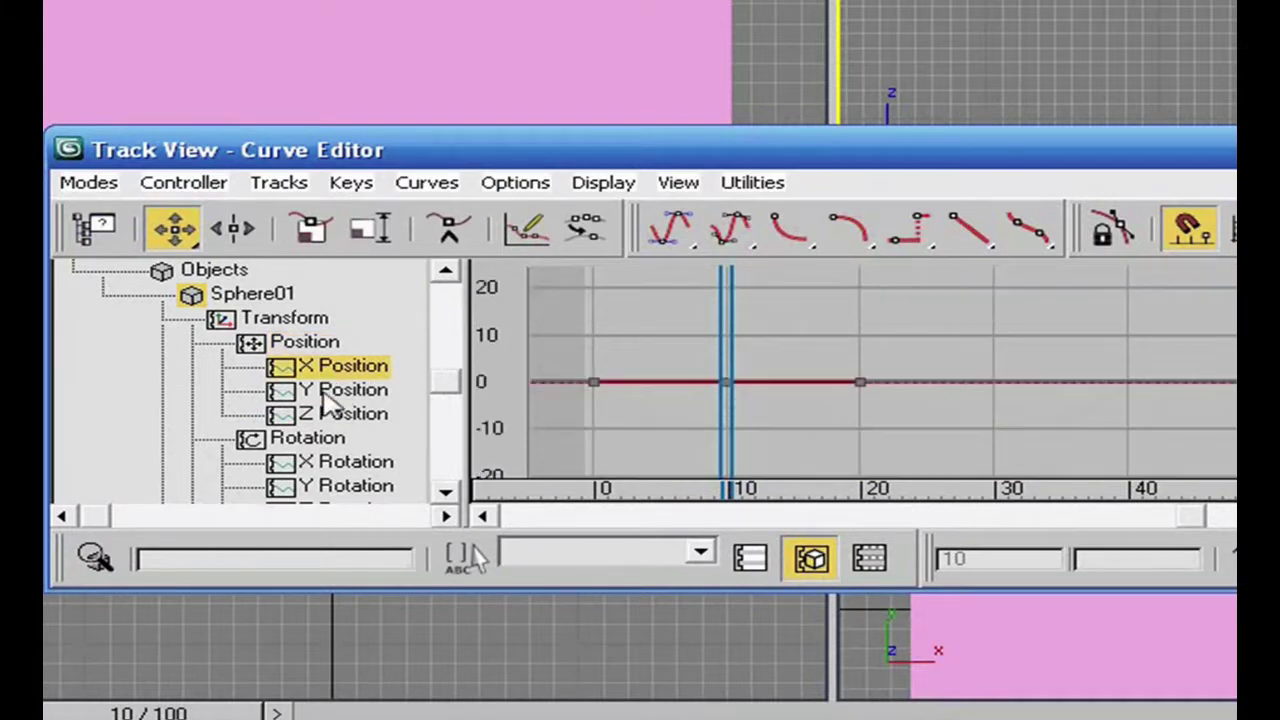
{"action": "left_click", "coordinate": [330, 418], "text": "shift"}
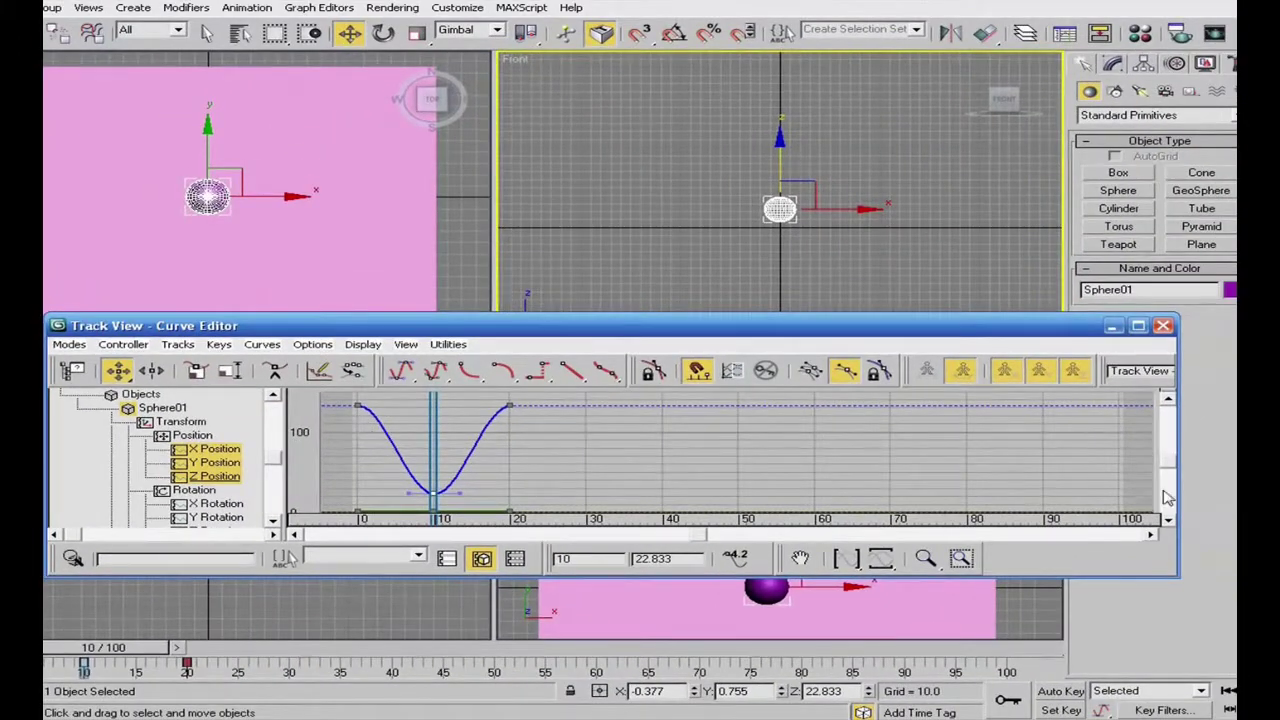
Widen the curve view, review the Position, X, Y and Z curves individually, and select all three axis tracks
{"action": "left_click", "coordinate": [1169, 521]}
{"action": "left_click", "coordinate": [1169, 521]}
{"action": "left_click", "coordinate": [1169, 521]}
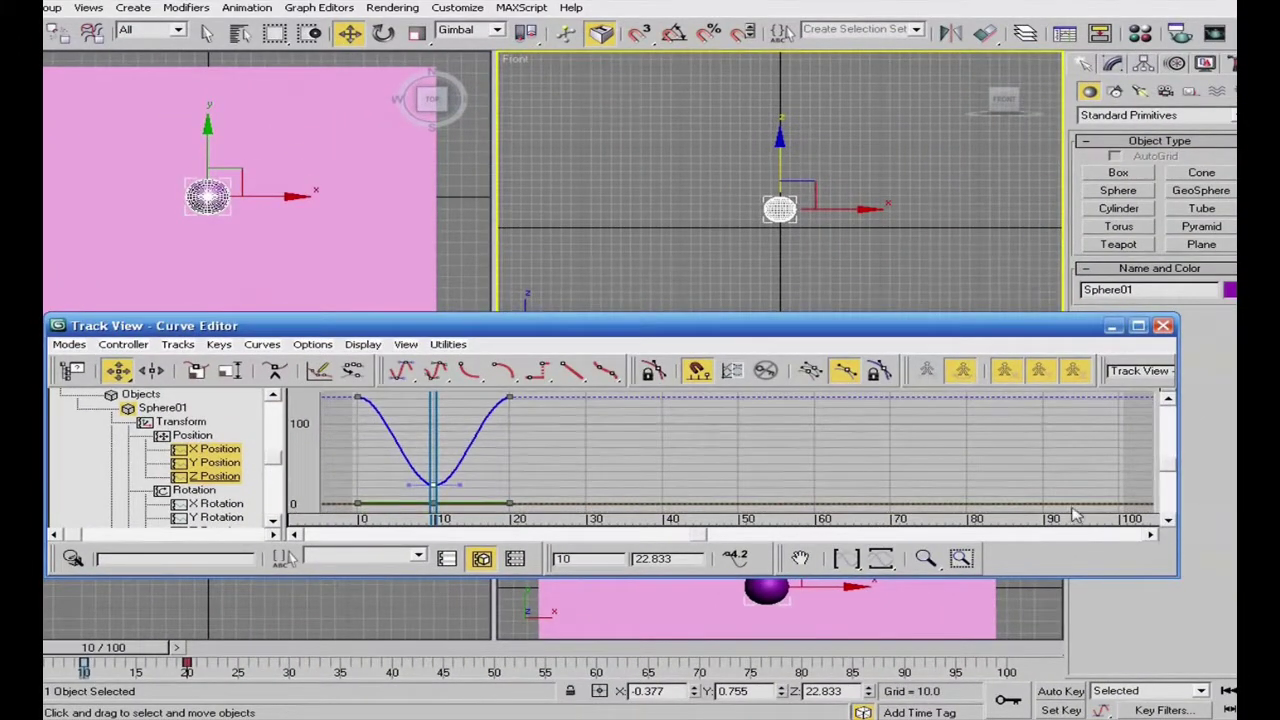
{"action": "scroll", "coordinate": [617, 486], "scroll_direction": "up", "scroll_amount": 2}
{"action": "middle_click_drag", "start_coordinate": [595, 472], "coordinate": [729, 445]}
{"action": "scroll", "coordinate": [665, 450], "scroll_direction": "up", "scroll_amount": 2}
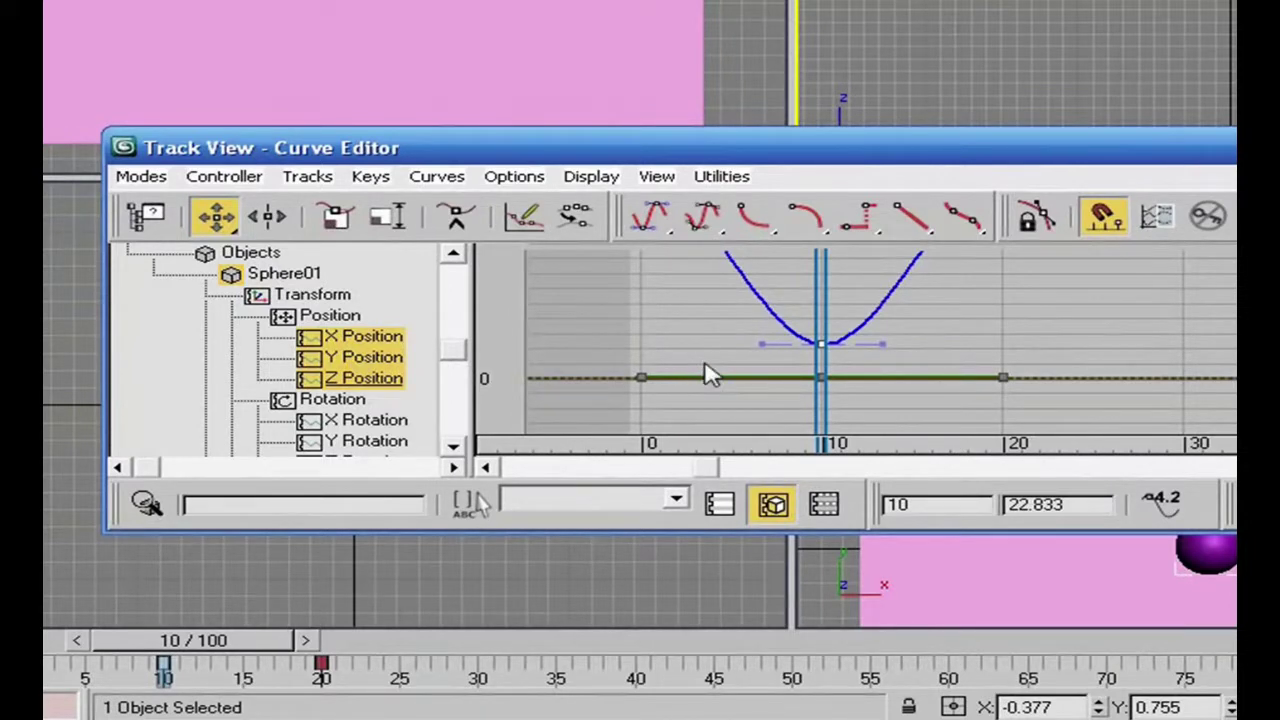
{"action": "left_click", "coordinate": [354, 317]}
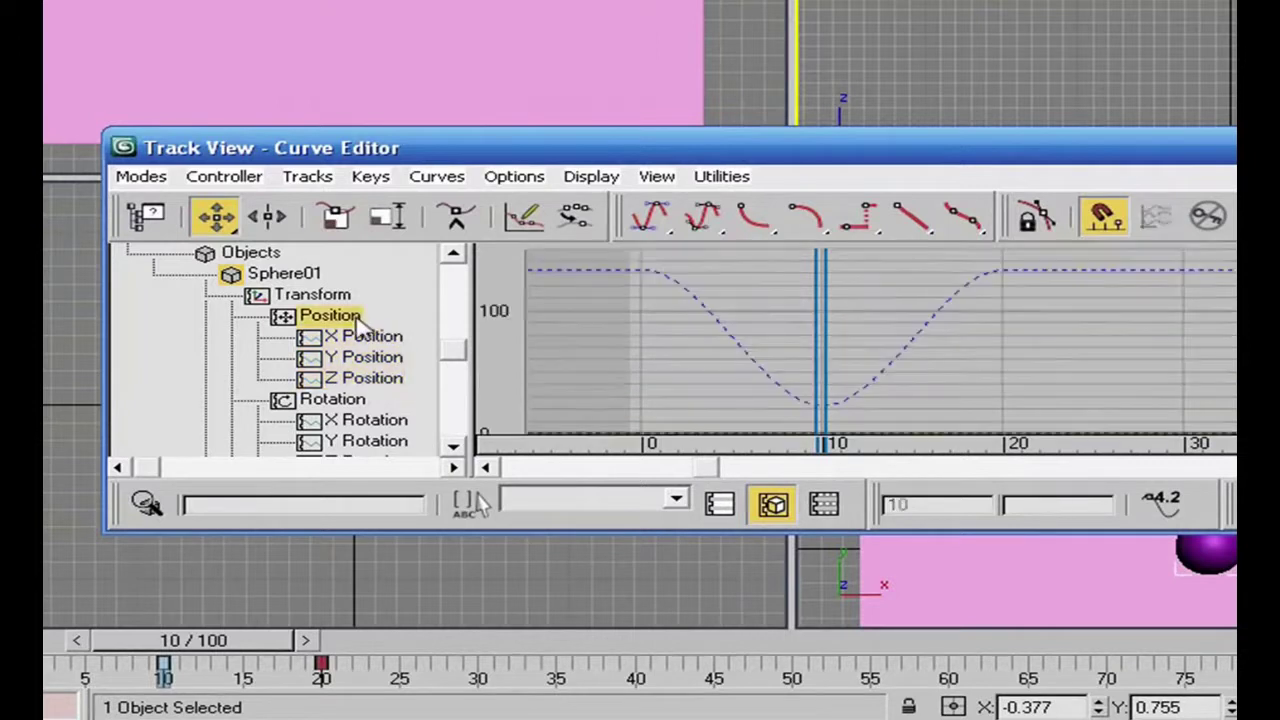
{"action": "left_click", "coordinate": [374, 338]}
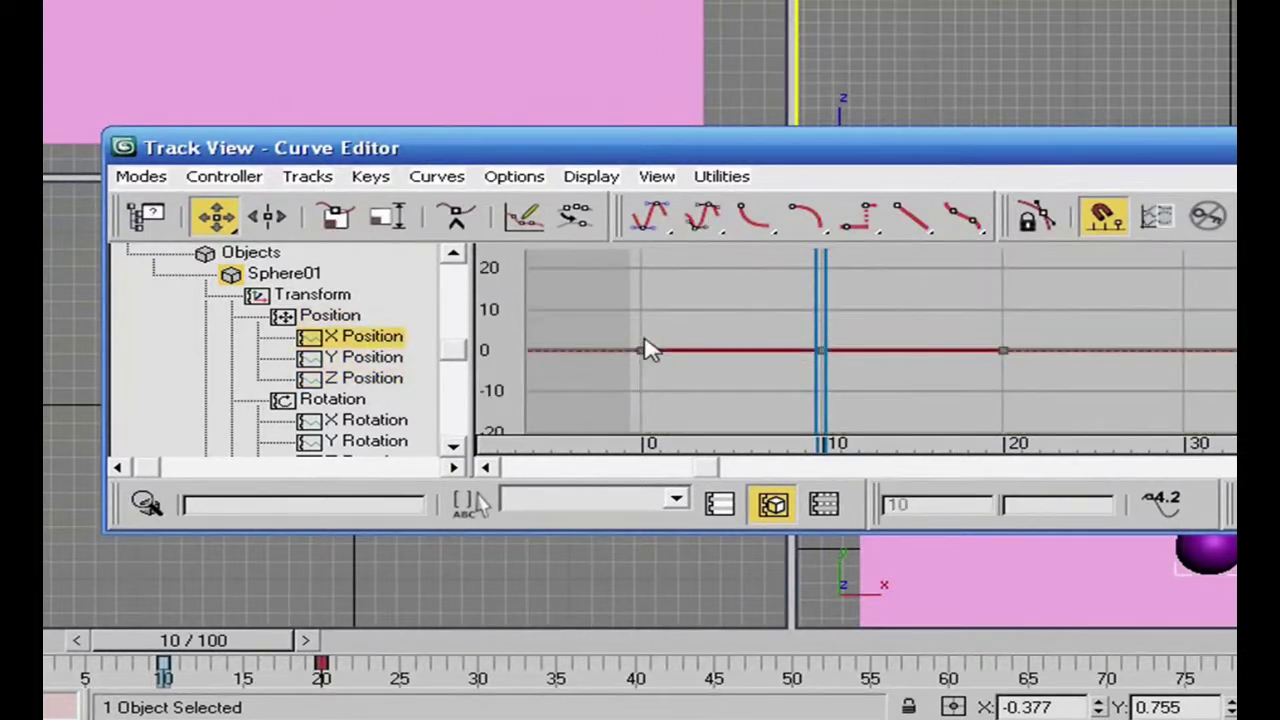
{"action": "left_click", "coordinate": [380, 358]}
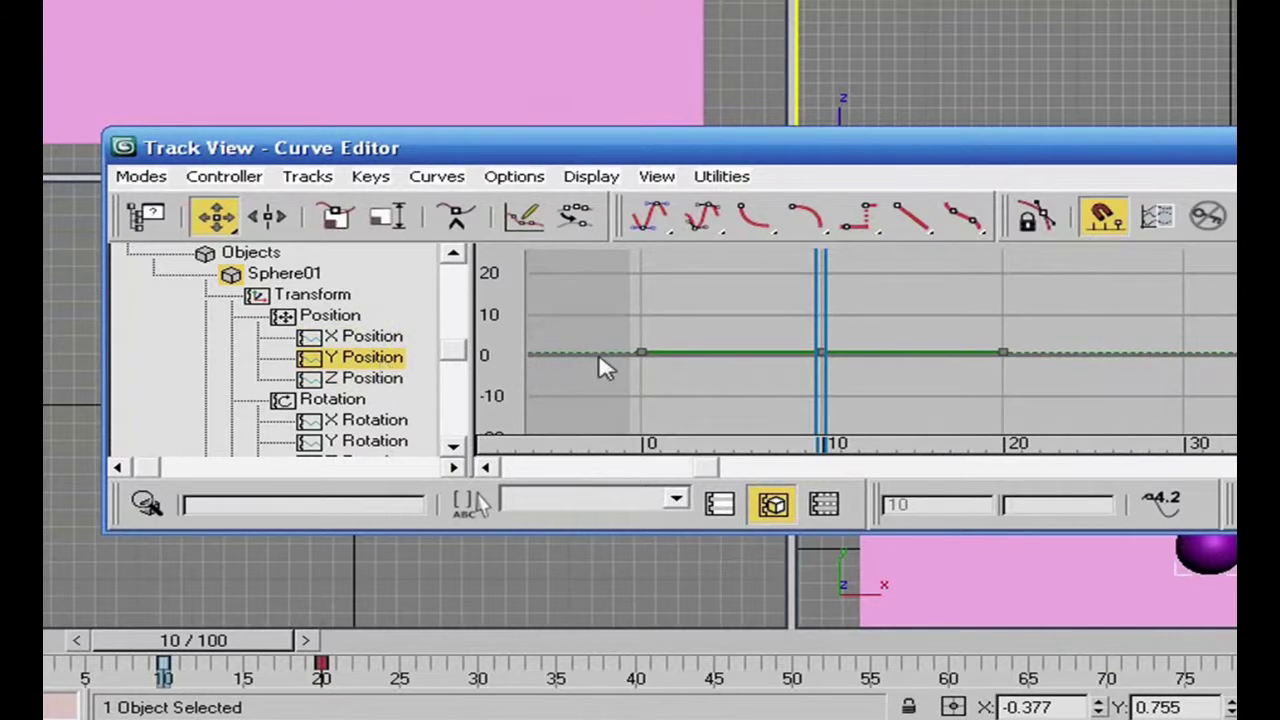
{"action": "left_click", "coordinate": [352, 380]}
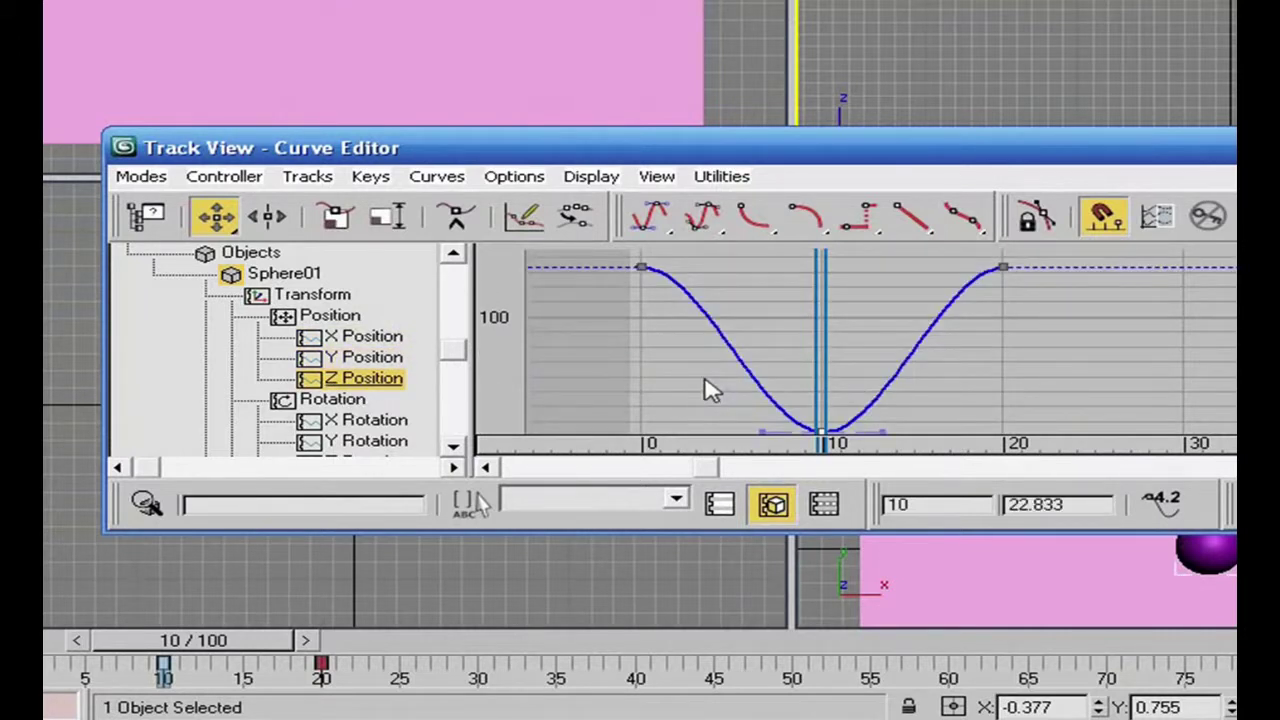
{"action": "left_click", "coordinate": [385, 352], "text": "ctrl"}
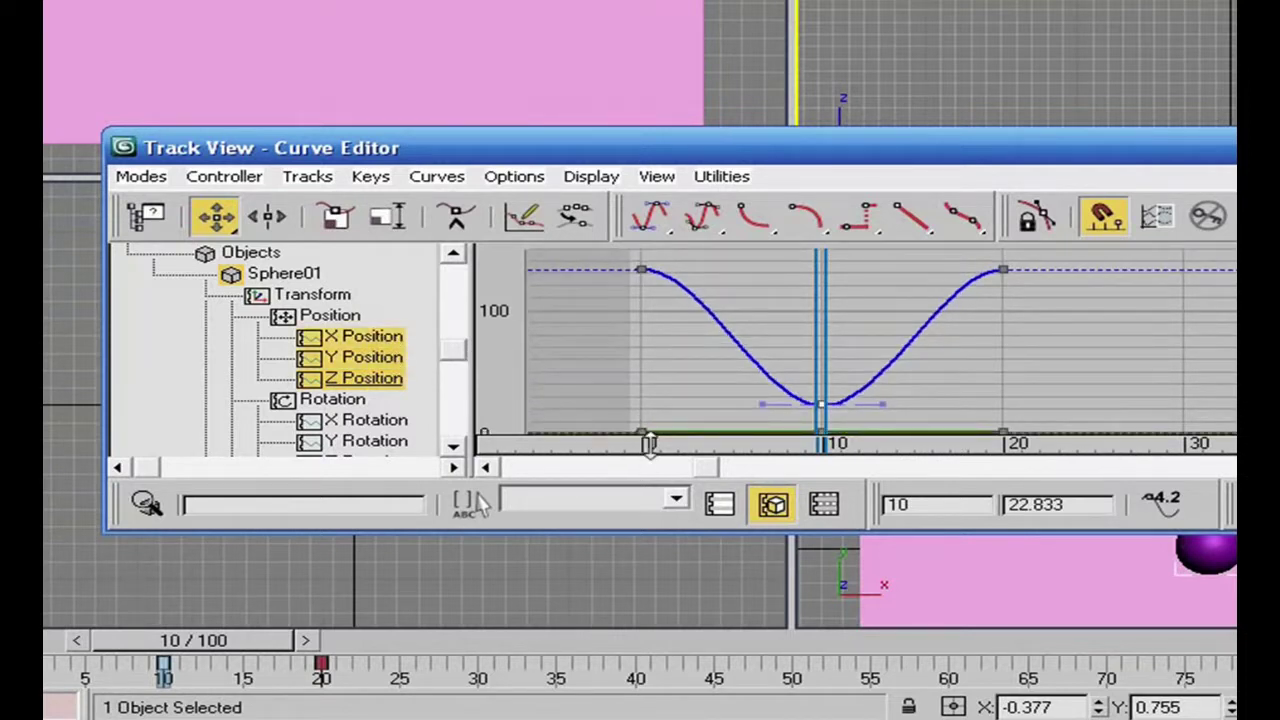
Raise the X and Y Position keys at frame 0 to about 62 and scrub the timeline to frame 4
{"action": "left_click_drag", "start_coordinate": [620, 418], "coordinate": [646, 364]}
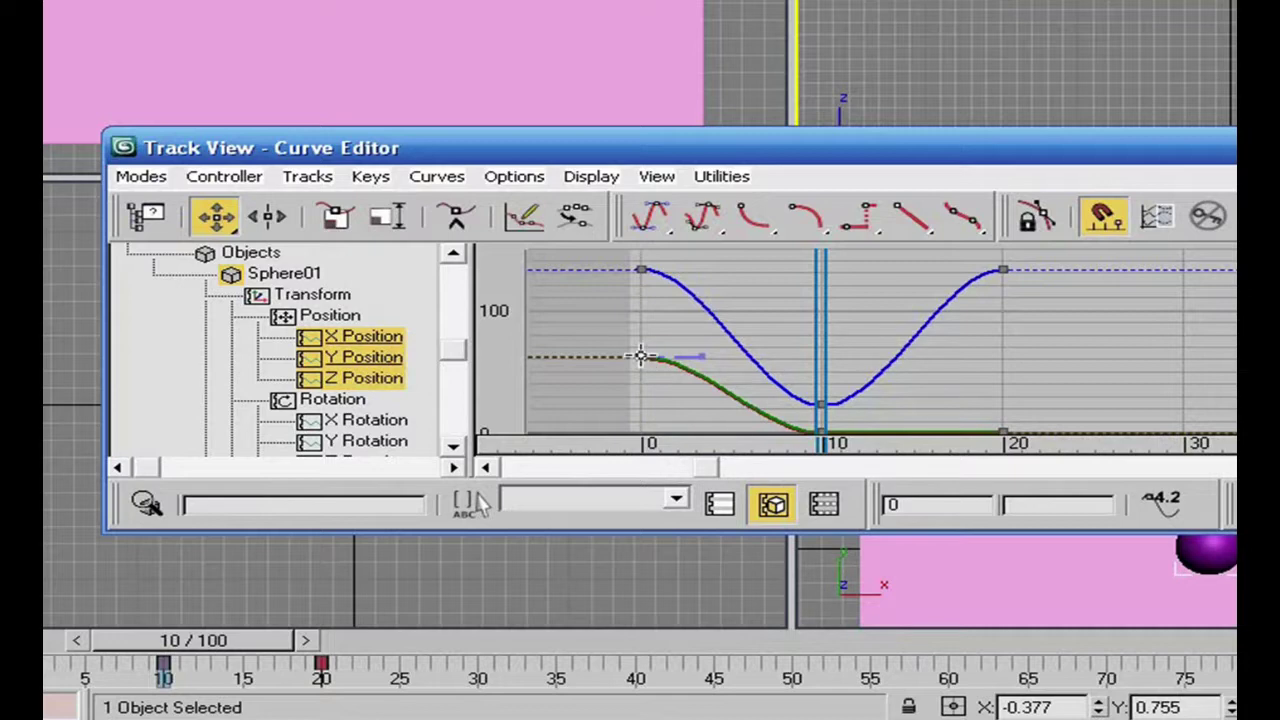
{"action": "left_click_drag", "start_coordinate": [272, 638], "coordinate": [180, 639]}
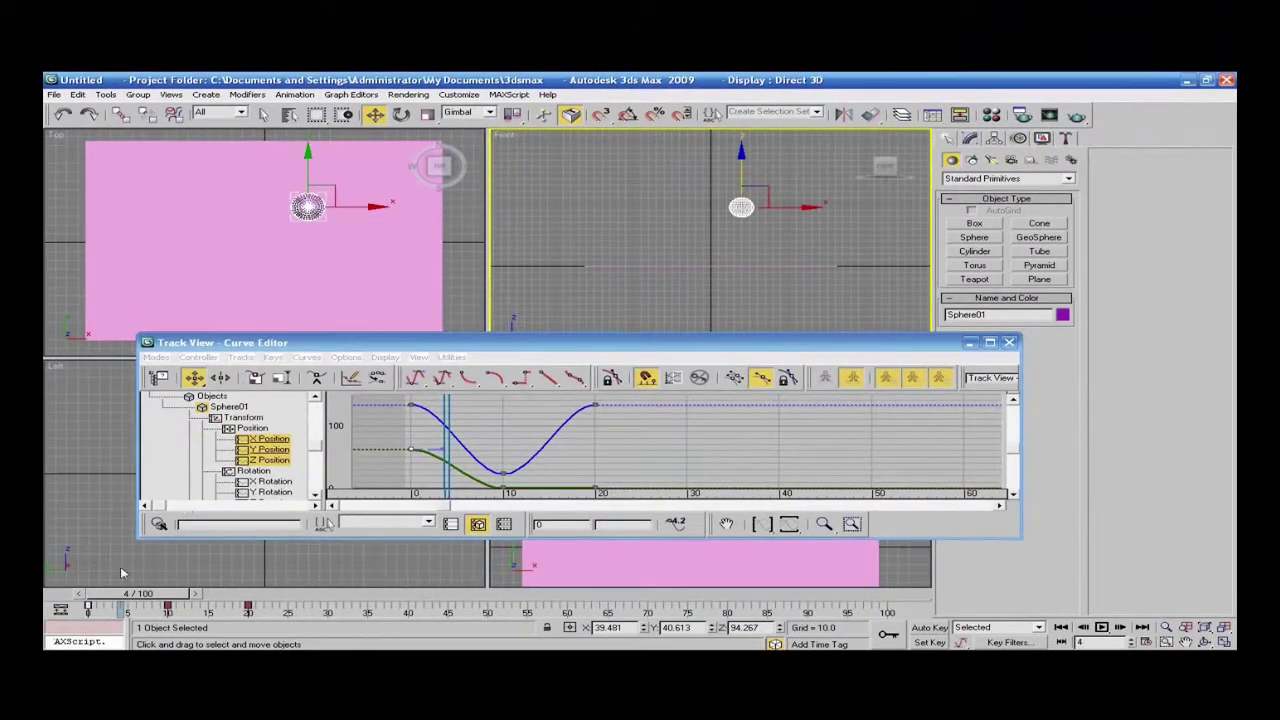
{"action": "mouse_move", "coordinate": [128, 597]}
{"action": "left_mouse_down"}
{"action": "mouse_move", "coordinate": [108, 598]}
{"action": "mouse_move", "coordinate": [128, 597]}
{"action": "left_mouse_up"}
Delete all keys of the Y Position curve and the X Position keys at frames 0 and 10
{"action": "left_click", "coordinate": [276, 451]}
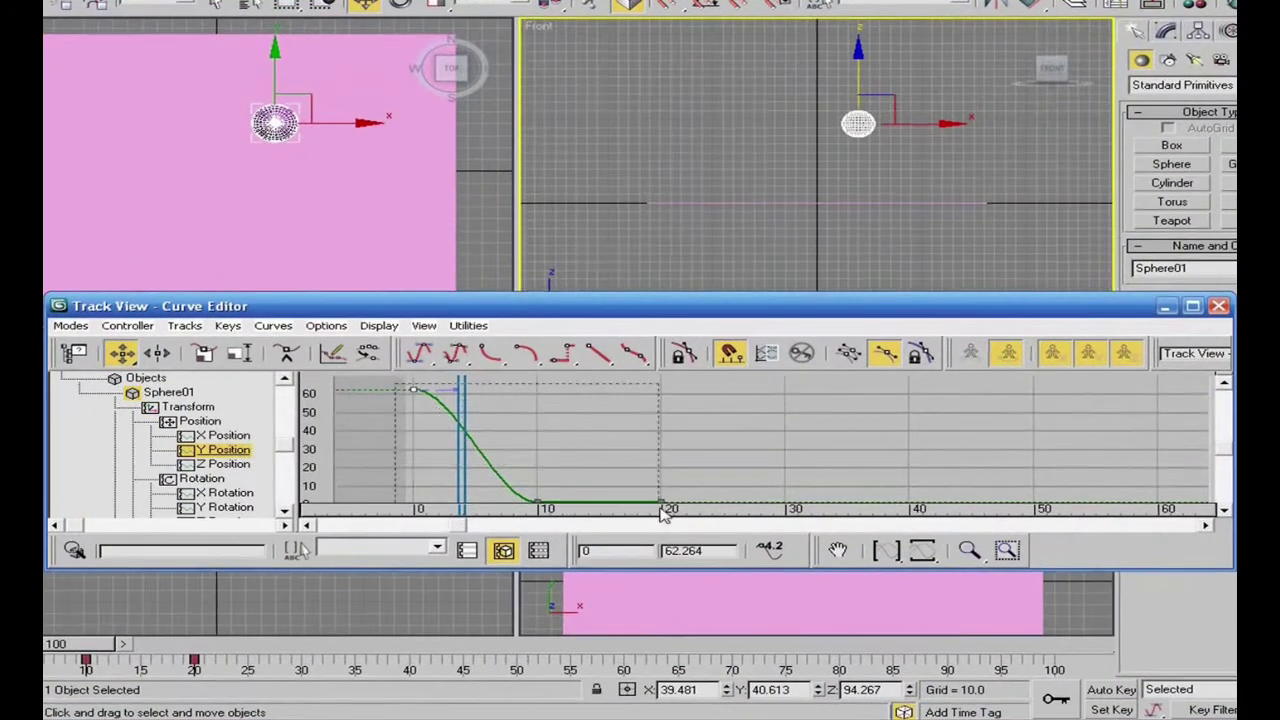
{"action": "key", "text": "Delete"}
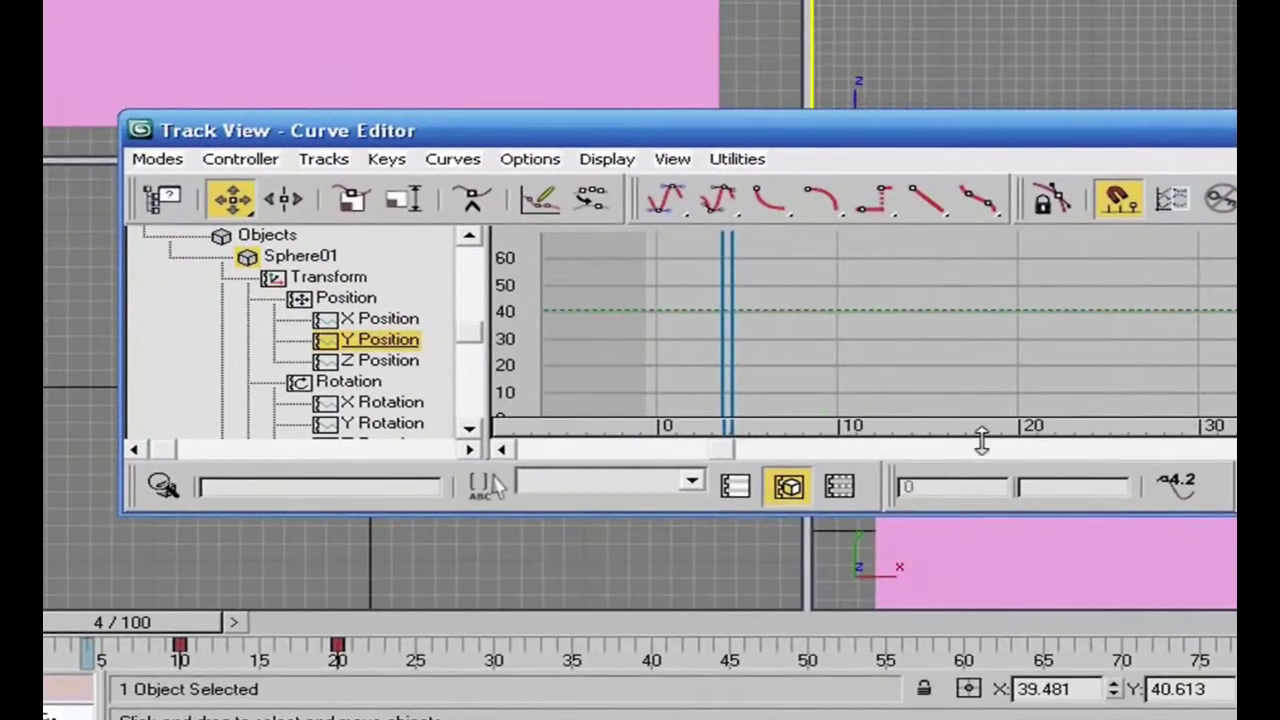
{"action": "left_click", "coordinate": [384, 320]}
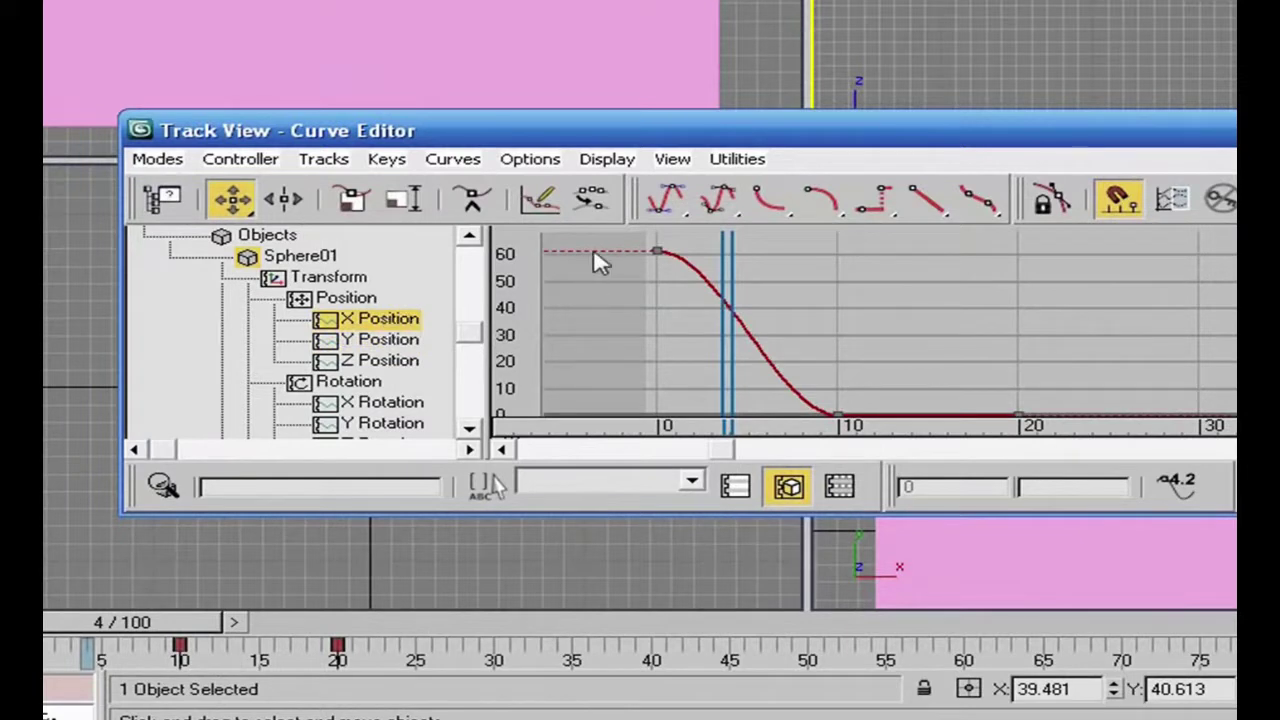
{"action": "left_click_drag", "start_coordinate": [722, 330], "coordinate": [724, 332]}
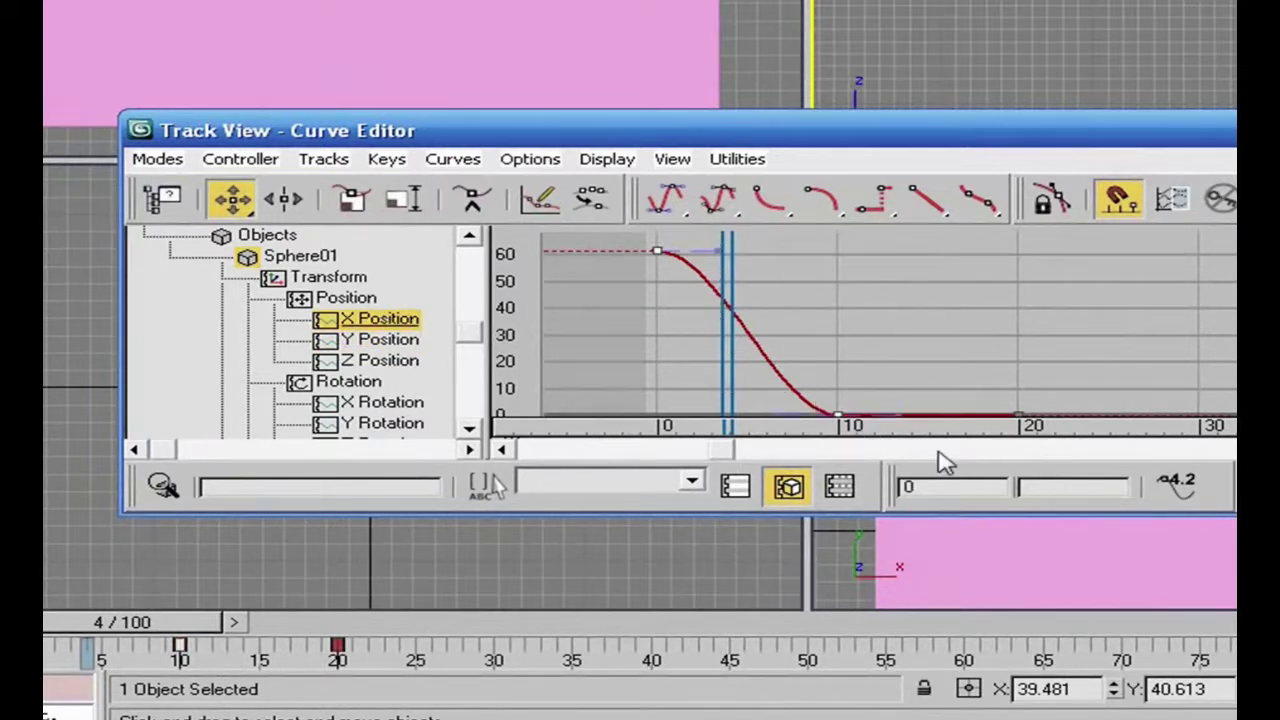
{"action": "key", "text": "Delete"}
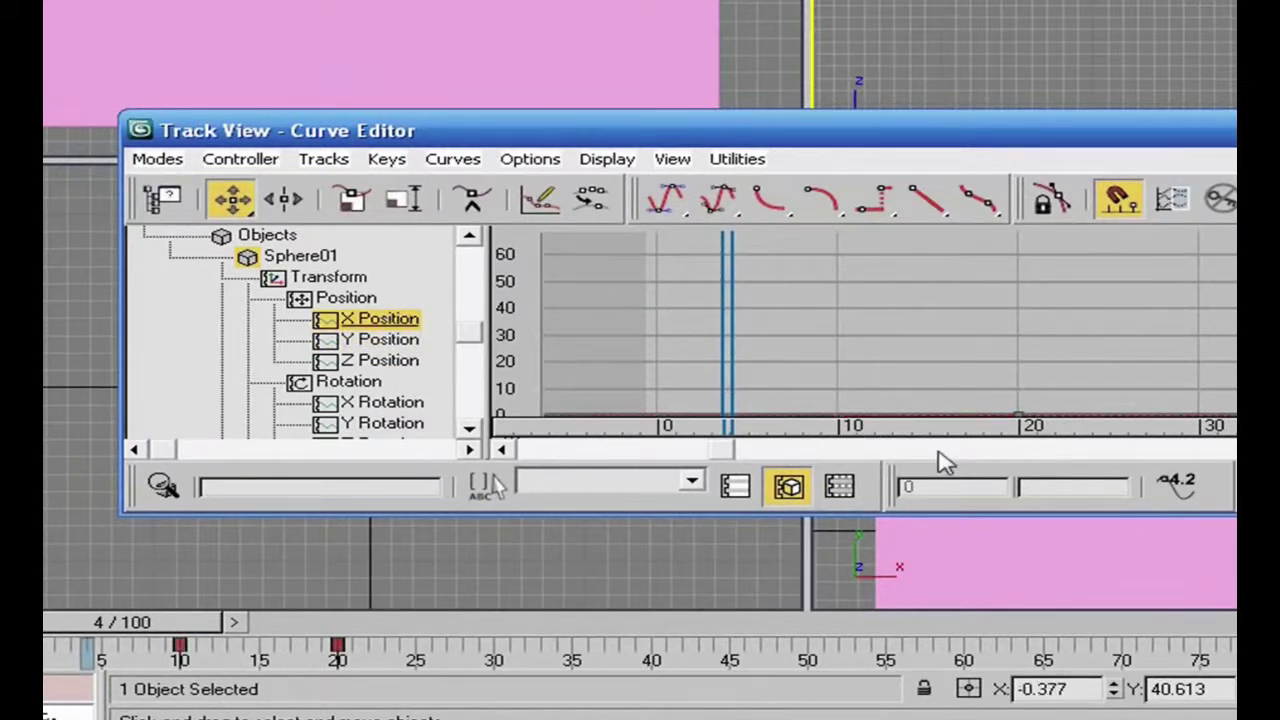
Try moving the Z Position curve's lowest key to frame 8 at about 33.3, and undo the move
{"action": "left_click", "coordinate": [378, 360]}
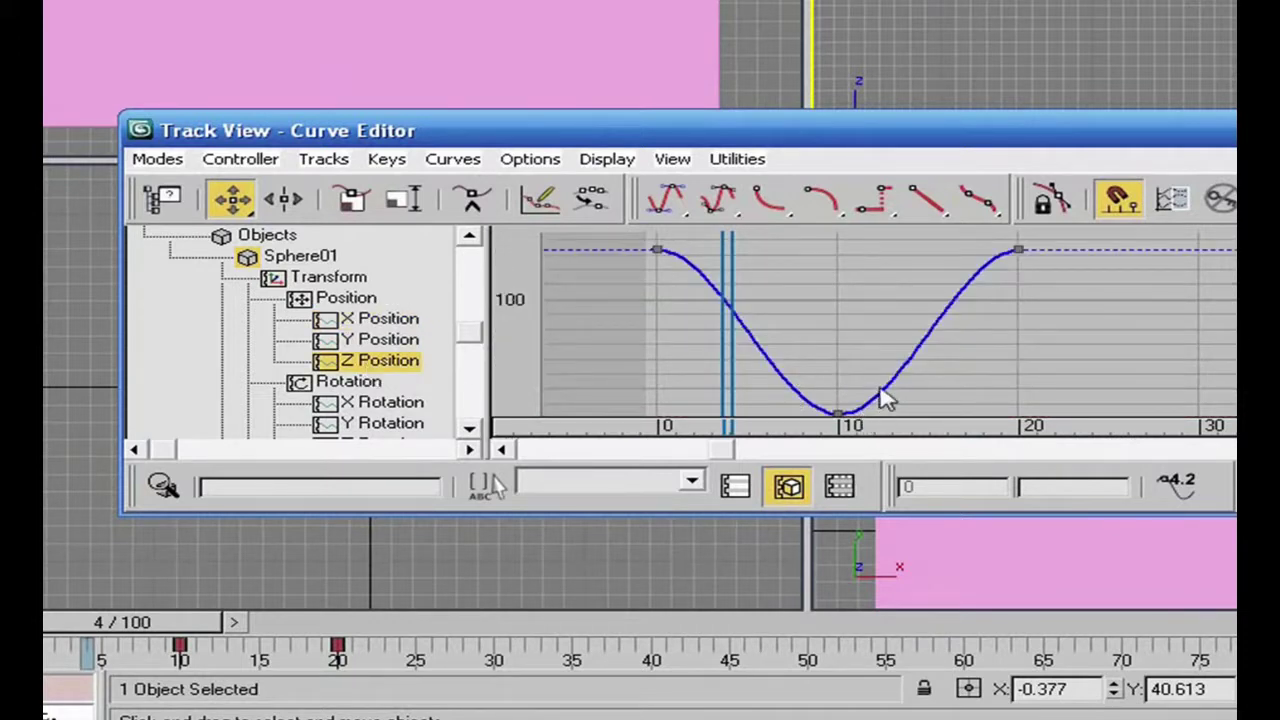
{"action": "left_click", "coordinate": [836, 413]}
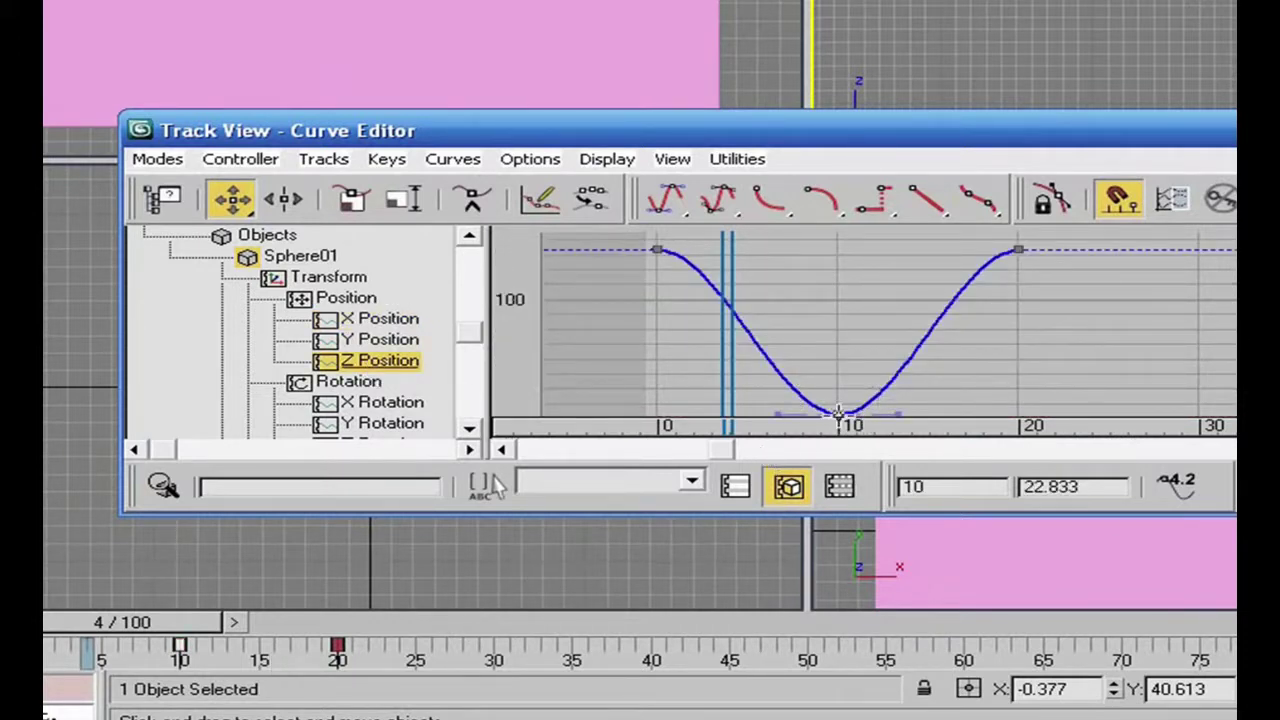
{"action": "left_click_drag", "start_coordinate": [838, 414], "coordinate": [812, 408]}
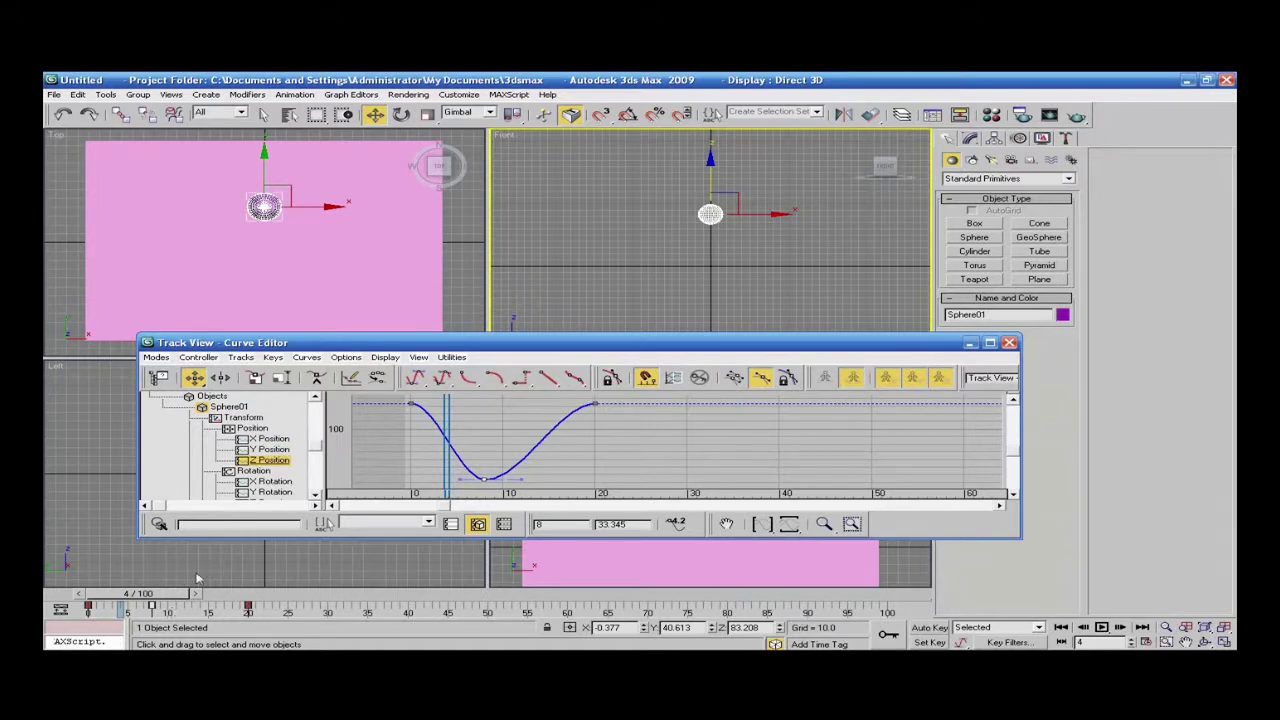
{"action": "key", "text": "ctrl+z"}
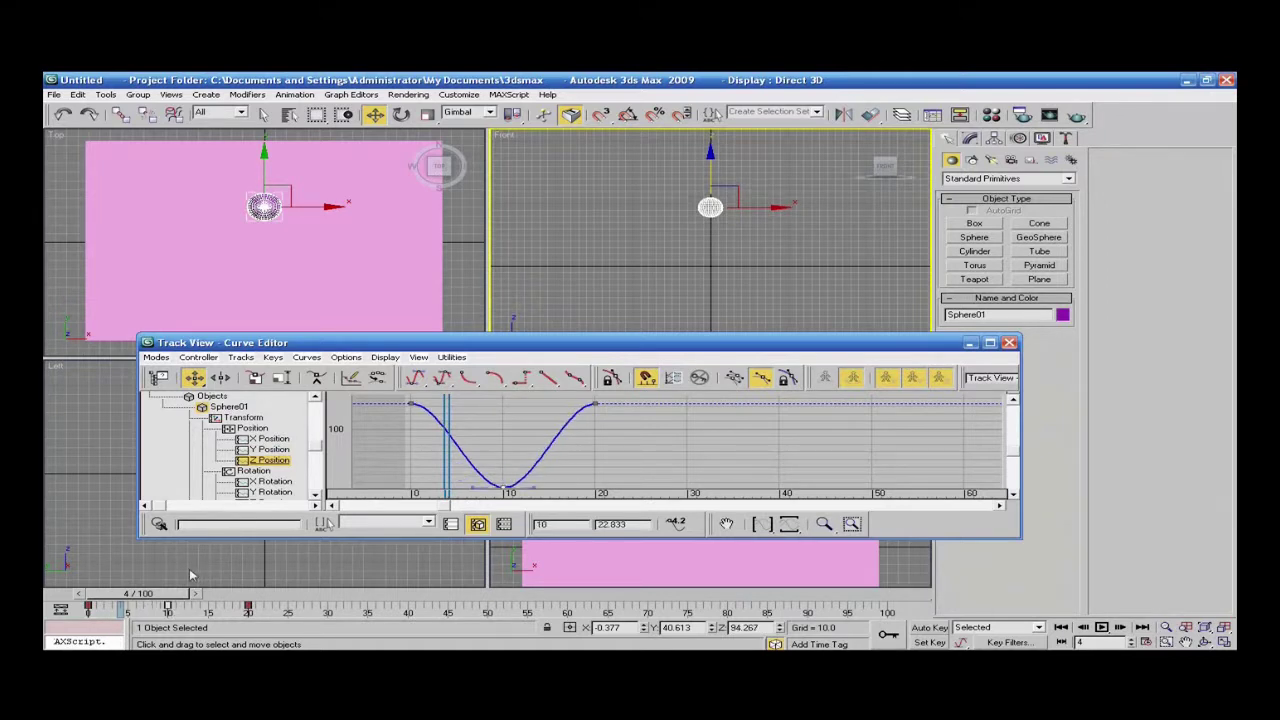
Show the sphere's motion parameters and enlarge the Curve Editor upward
{"action": "left_click", "coordinate": [1019, 138]}
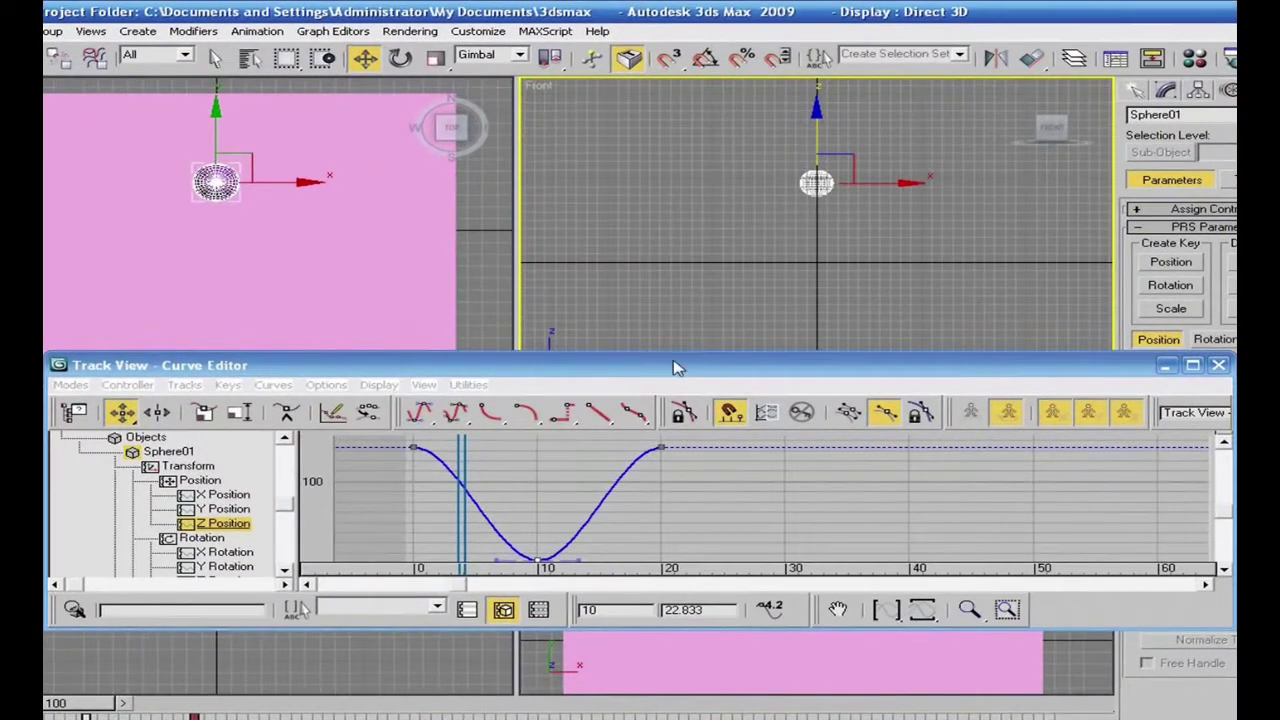
{"action": "left_click_drag", "start_coordinate": [673, 352], "coordinate": [656, 267]}
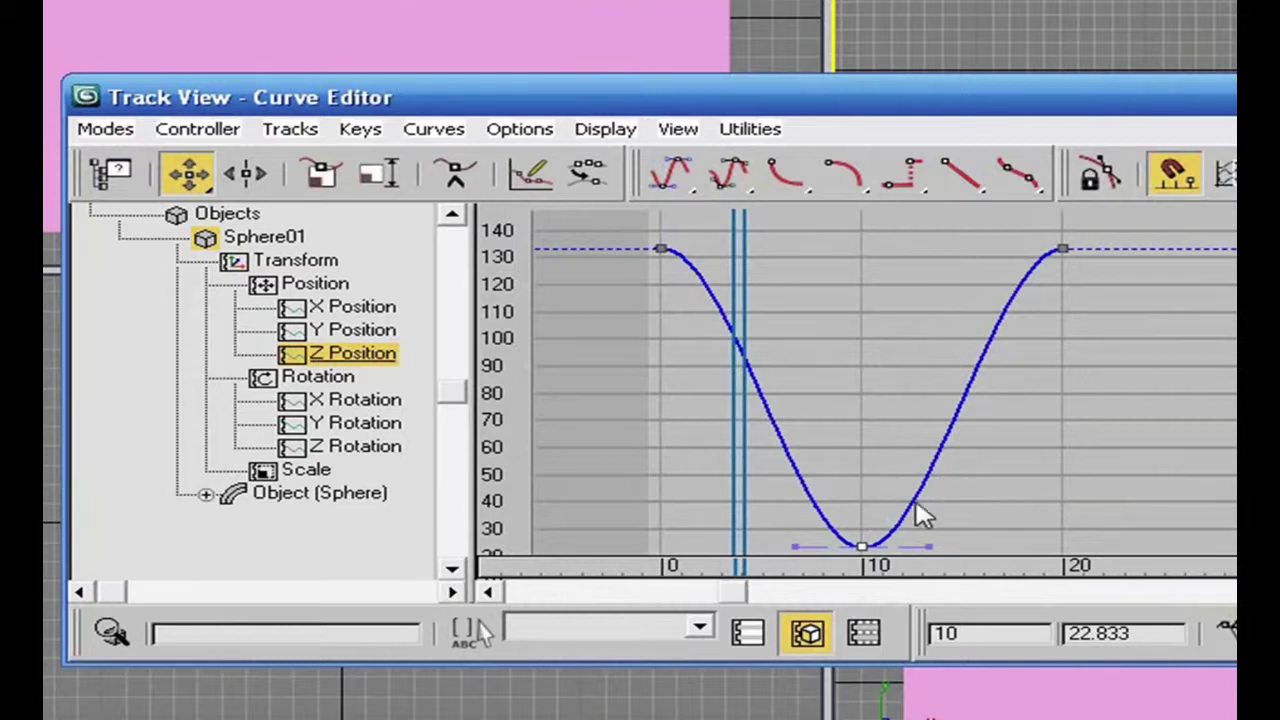
Practise selecting and deselecting the Z Position keys, leaving only the frame 10 key selected
{"action": "left_click", "coordinate": [877, 517]}
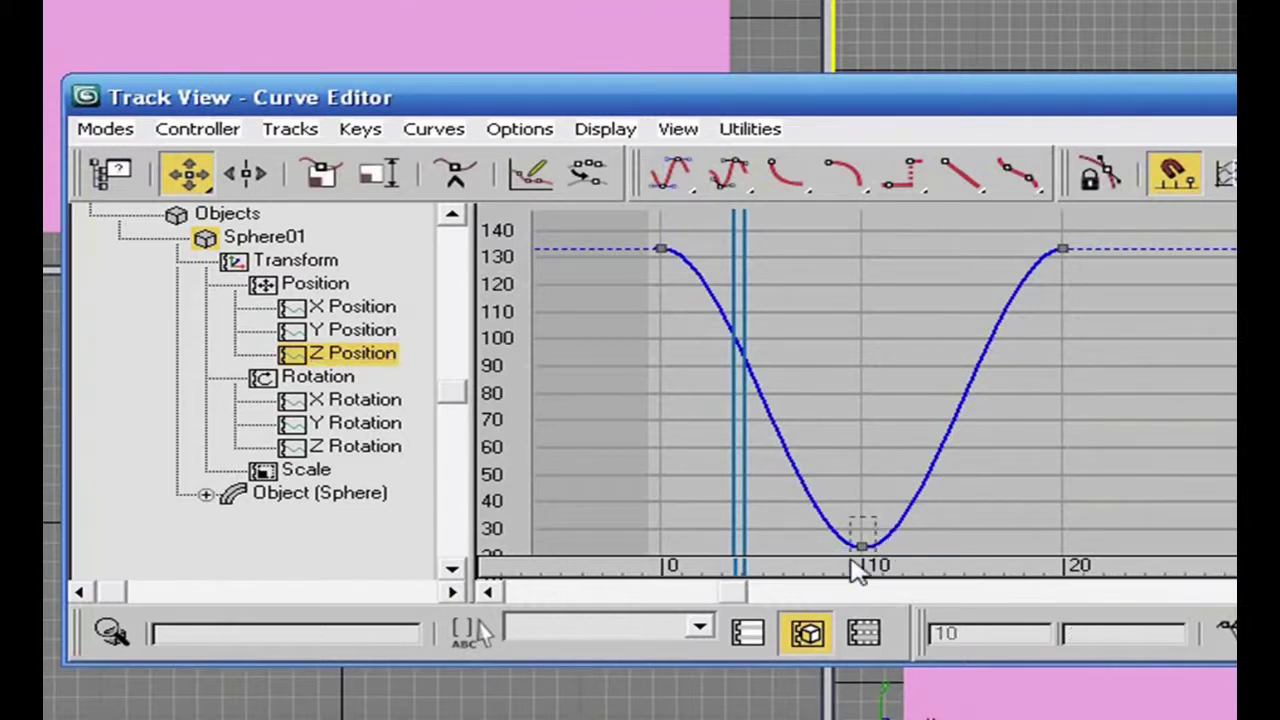
{"action": "left_click", "coordinate": [861, 544]}
{"action": "left_click_drag", "start_coordinate": [1121, 243], "coordinate": [643, 522]}
{"action": "left_click", "coordinate": [1003, 450]}
{"action": "left_click_drag", "start_coordinate": [893, 494], "coordinate": [835, 560]}
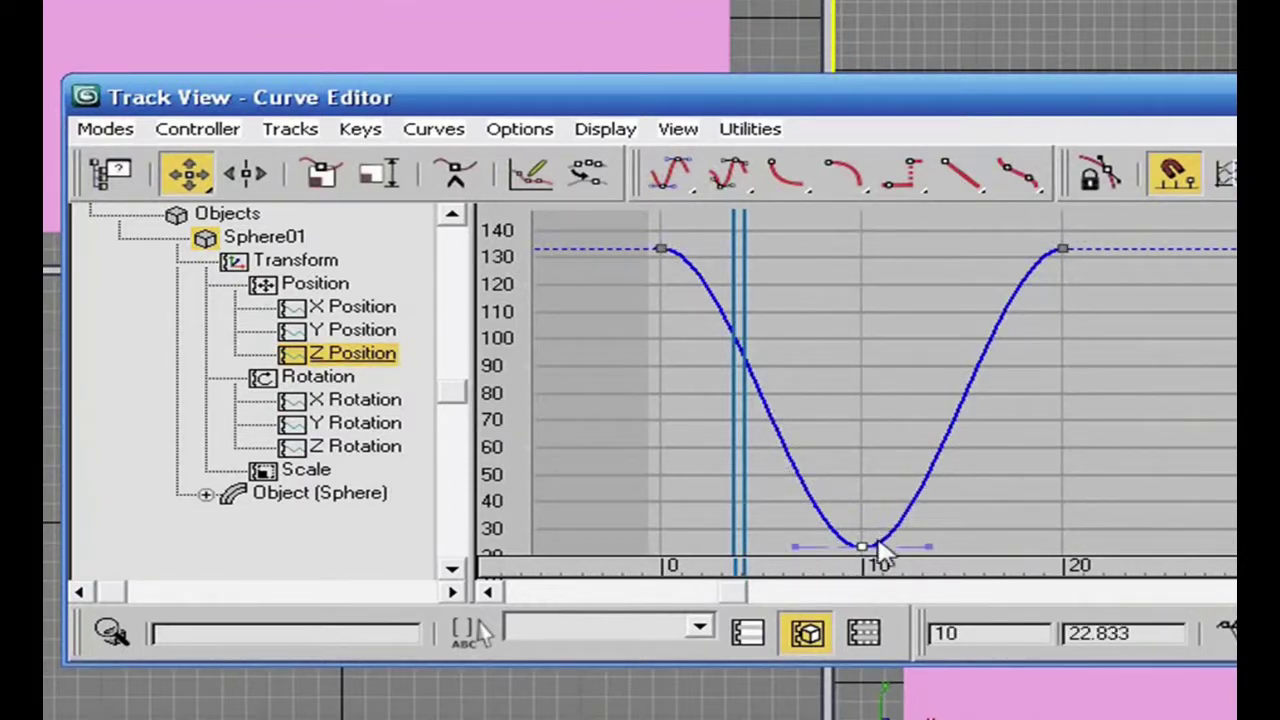
Set the tangents of the Z Position key at frame 10 to Fast, and preview the bounce from the first frame
{"action": "left_click", "coordinate": [777, 190]}
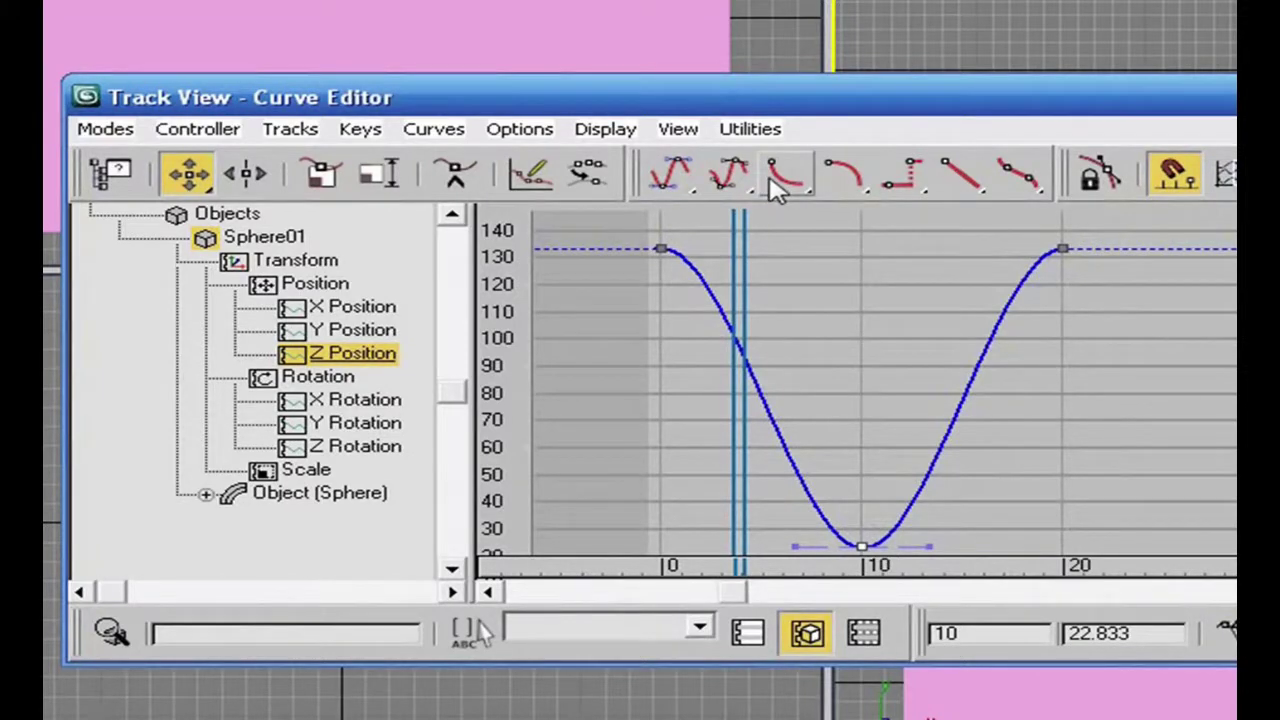
{"action": "left_click", "coordinate": [783, 183]}
{"action": "left_click", "coordinate": [783, 183]}
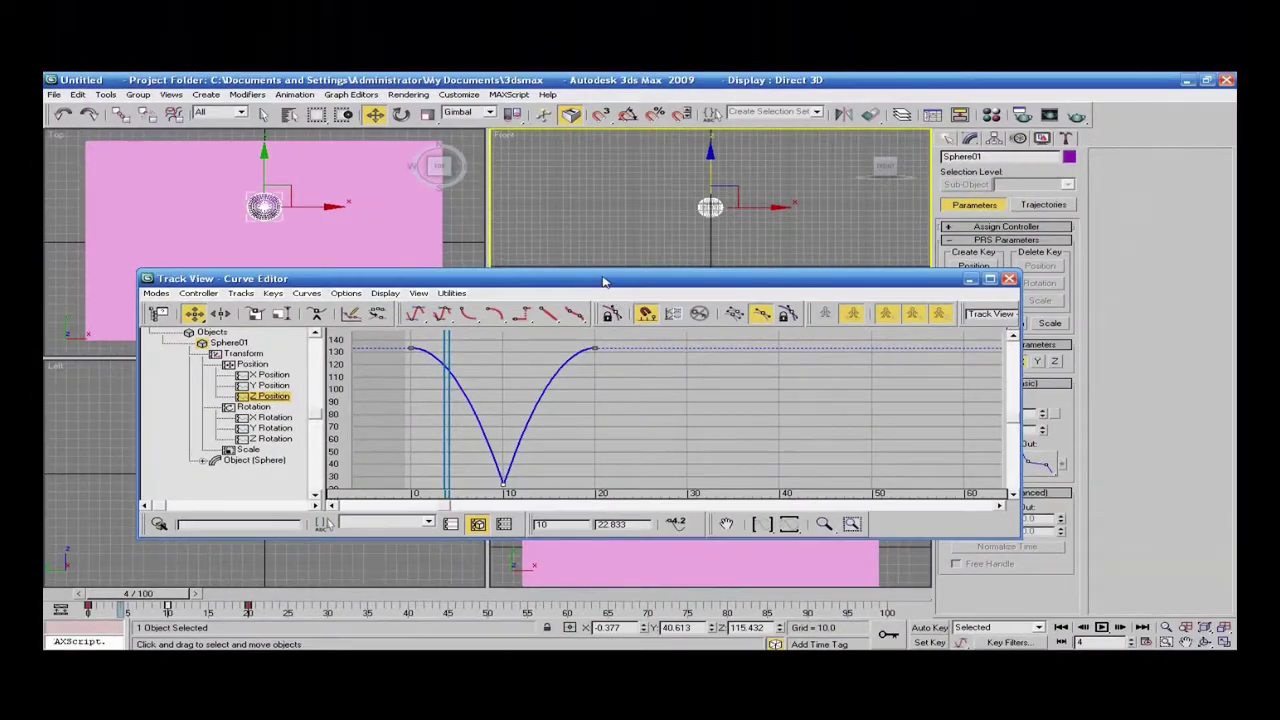
{"action": "left_click_drag", "start_coordinate": [603, 282], "coordinate": [581, 306]}
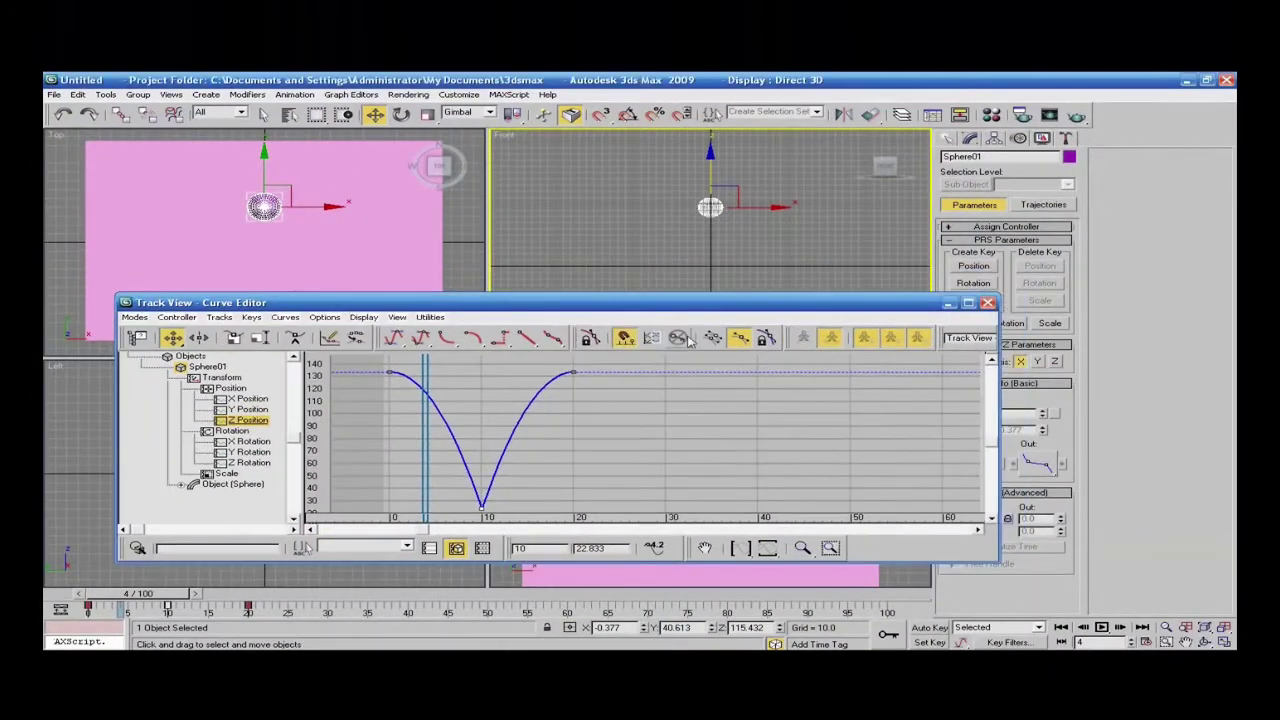
{"action": "left_click", "coordinate": [1061, 627]}
{"action": "left_click", "coordinate": [1101, 627]}
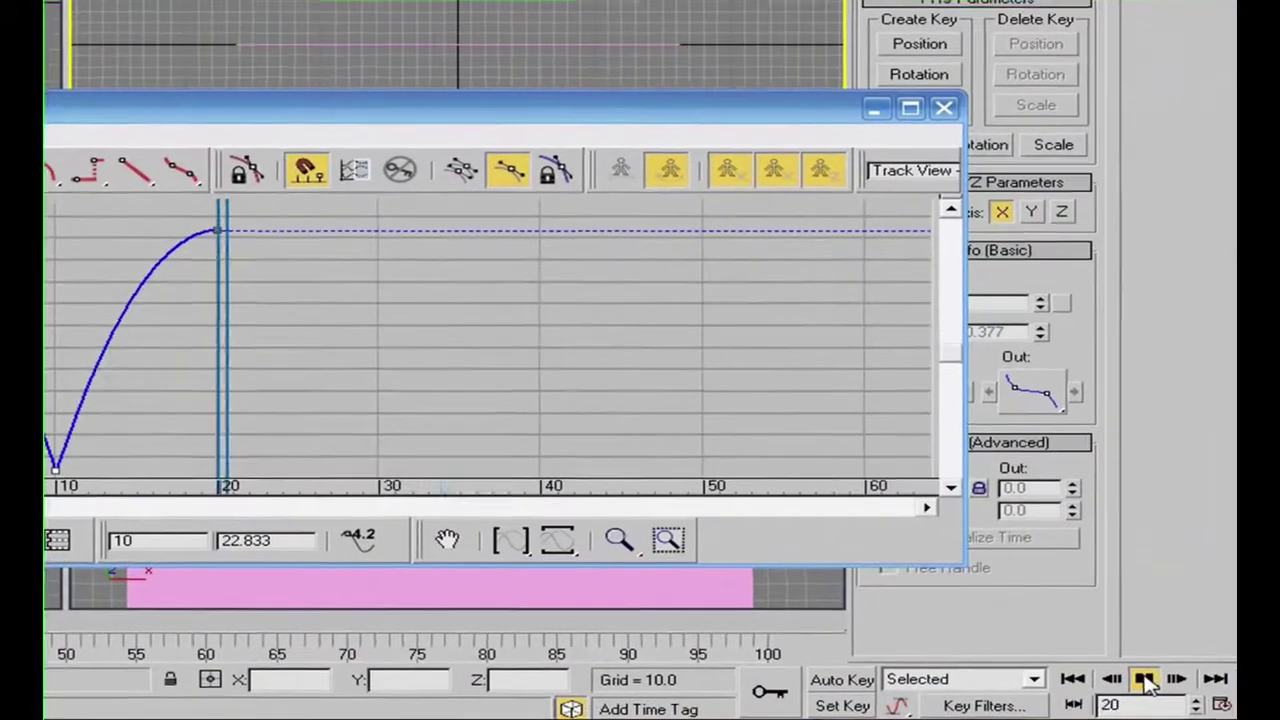
{"action": "left_click", "coordinate": [1146, 680]}
{"action": "left_click", "coordinate": [1073, 680]}
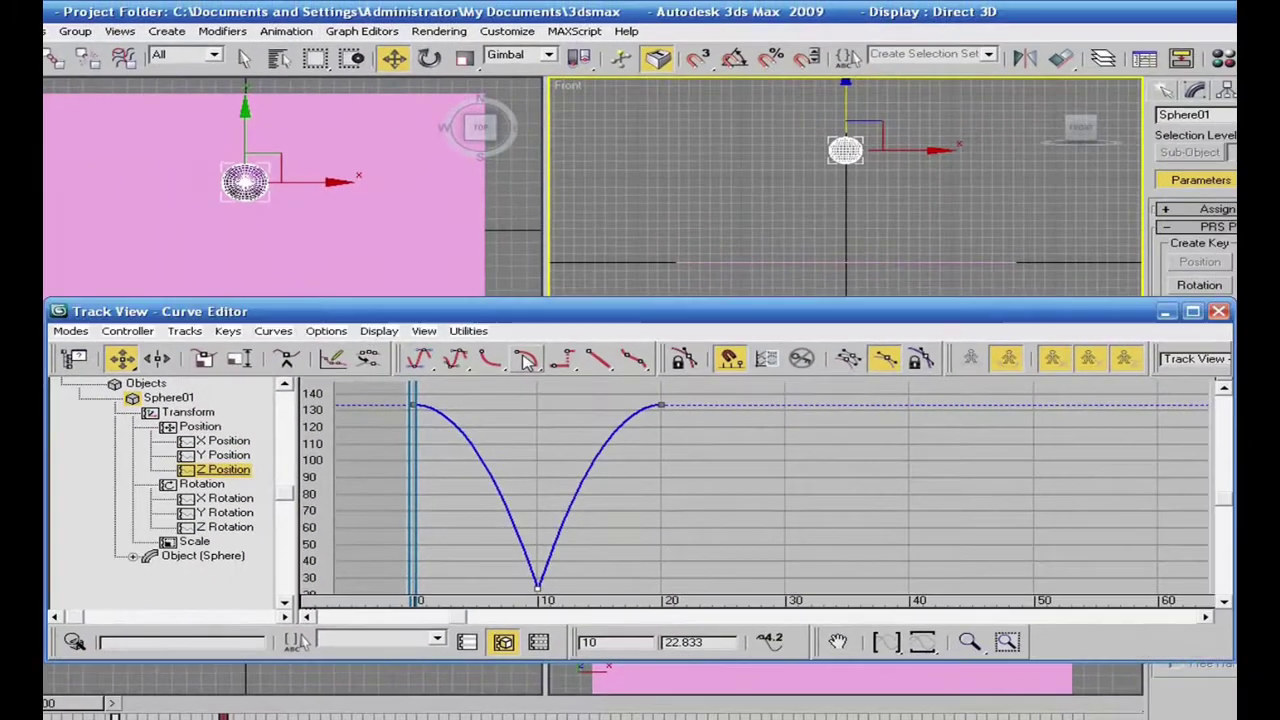
Set the tangents of the frame 10 Z Position key to Slow, and play the animation twice from the start
{"action": "left_click", "coordinate": [924, 276]}
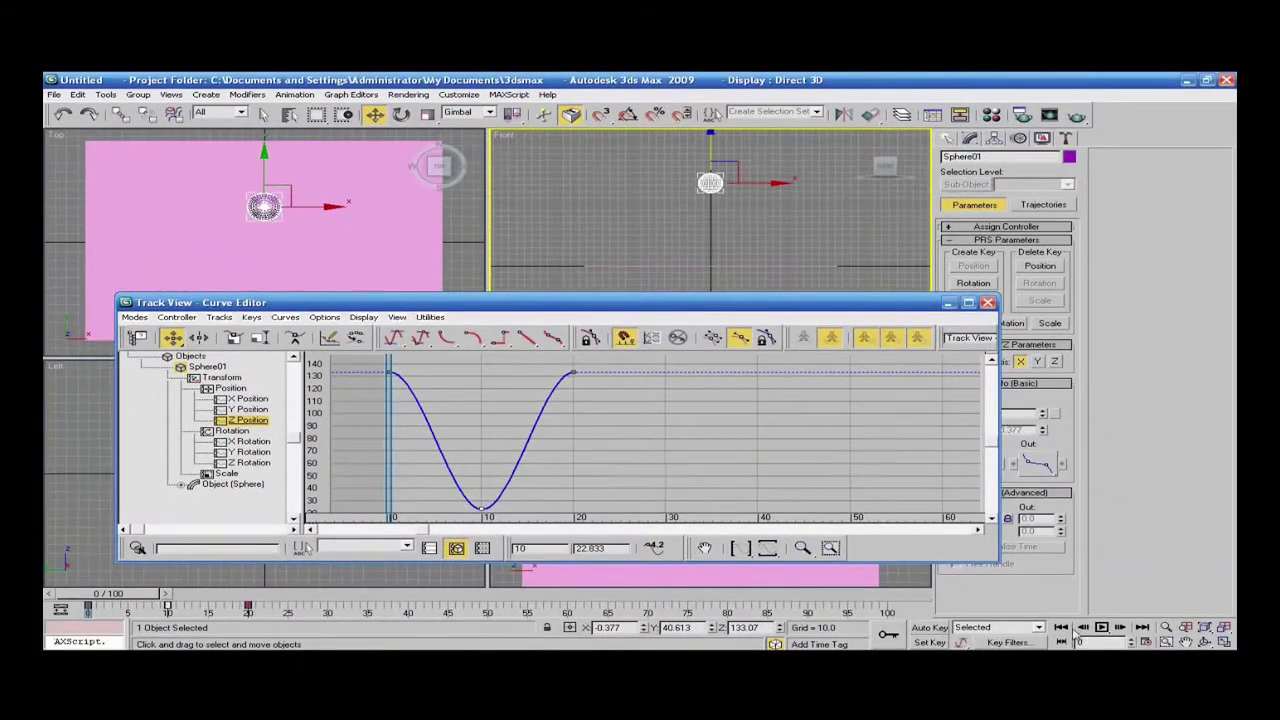
{"action": "left_click", "coordinate": [1101, 627]}
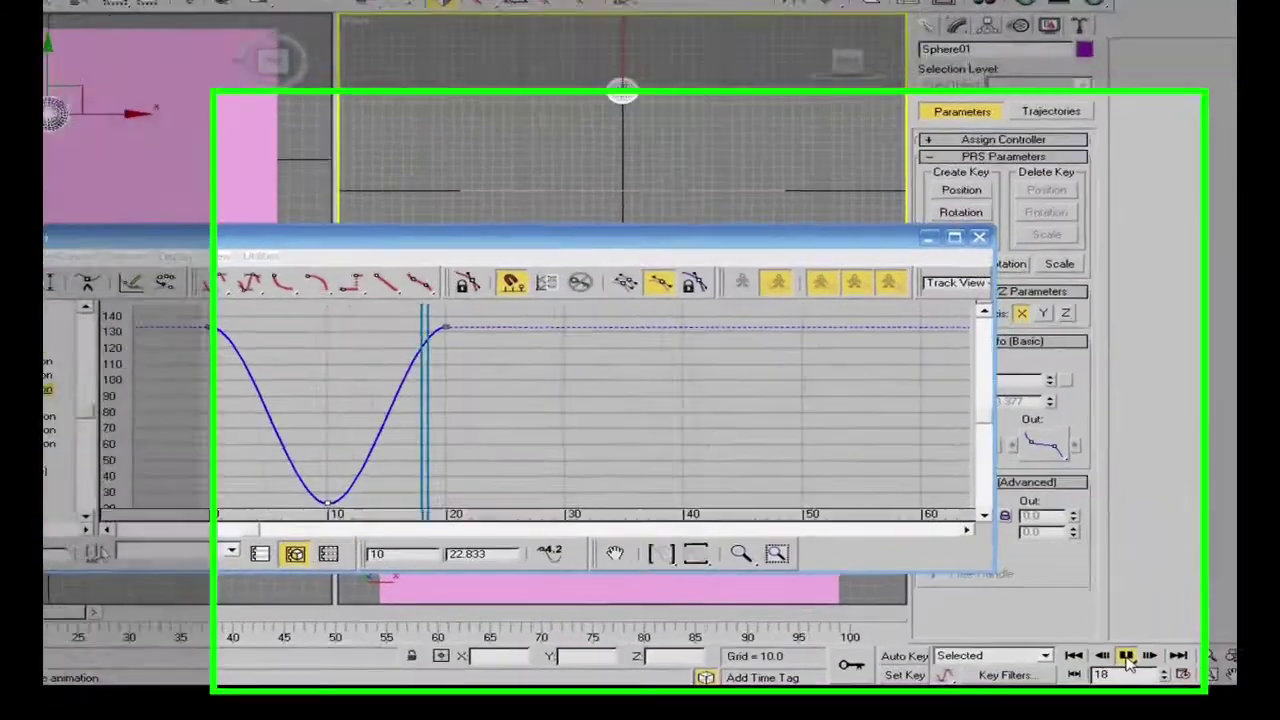
{"action": "left_click", "coordinate": [1128, 658]}
{"action": "left_click", "coordinate": [1075, 657]}
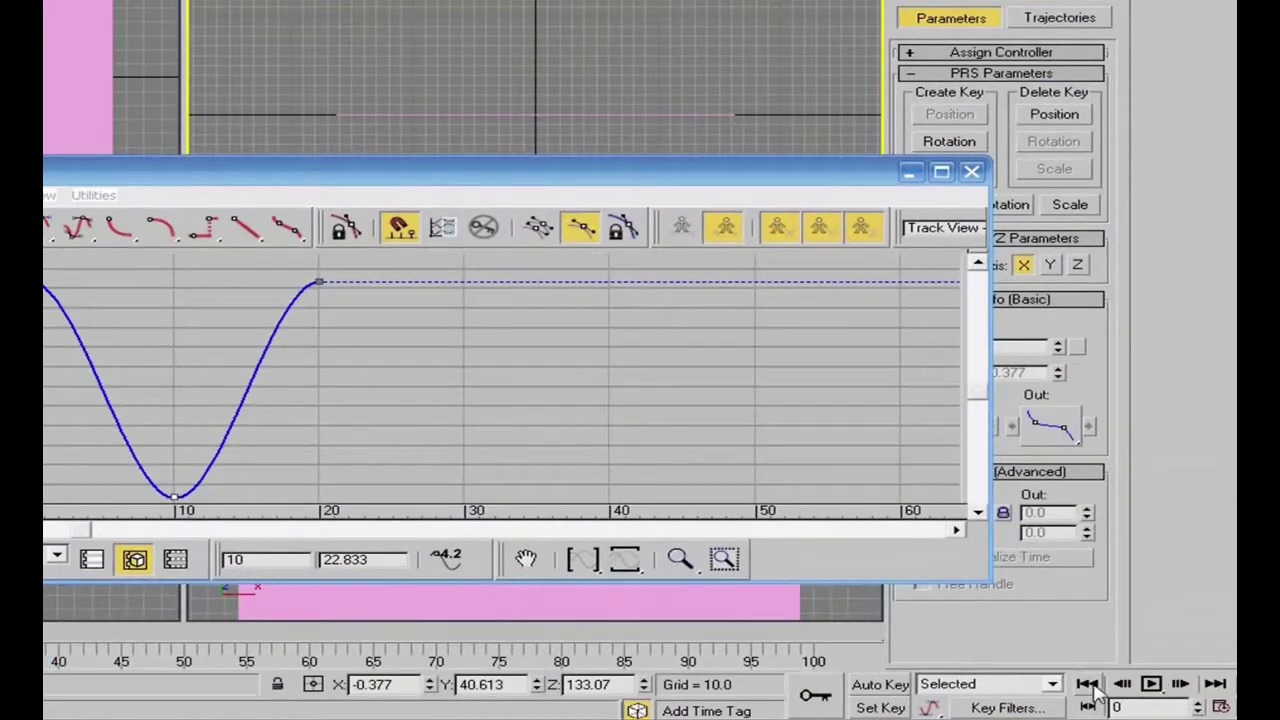
{"action": "left_click", "coordinate": [1160, 683]}
{"action": "left_click", "coordinate": [1152, 683]}
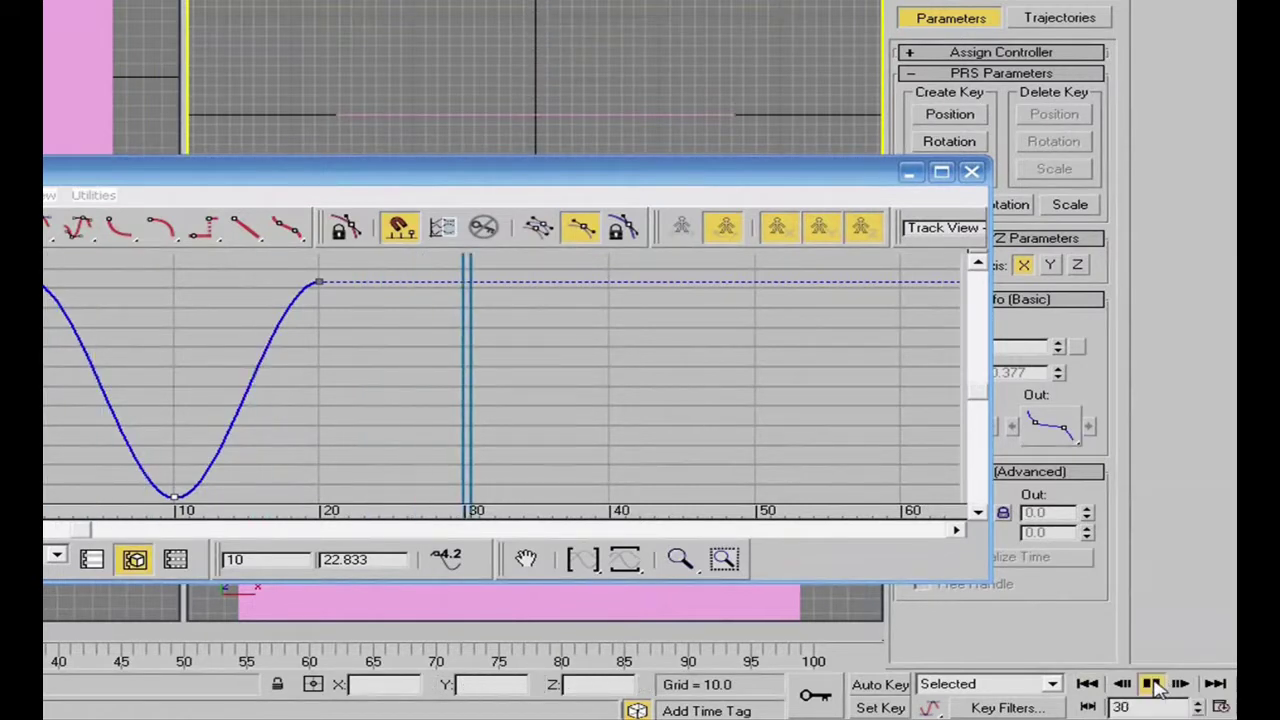
{"action": "left_click", "coordinate": [1088, 683]}
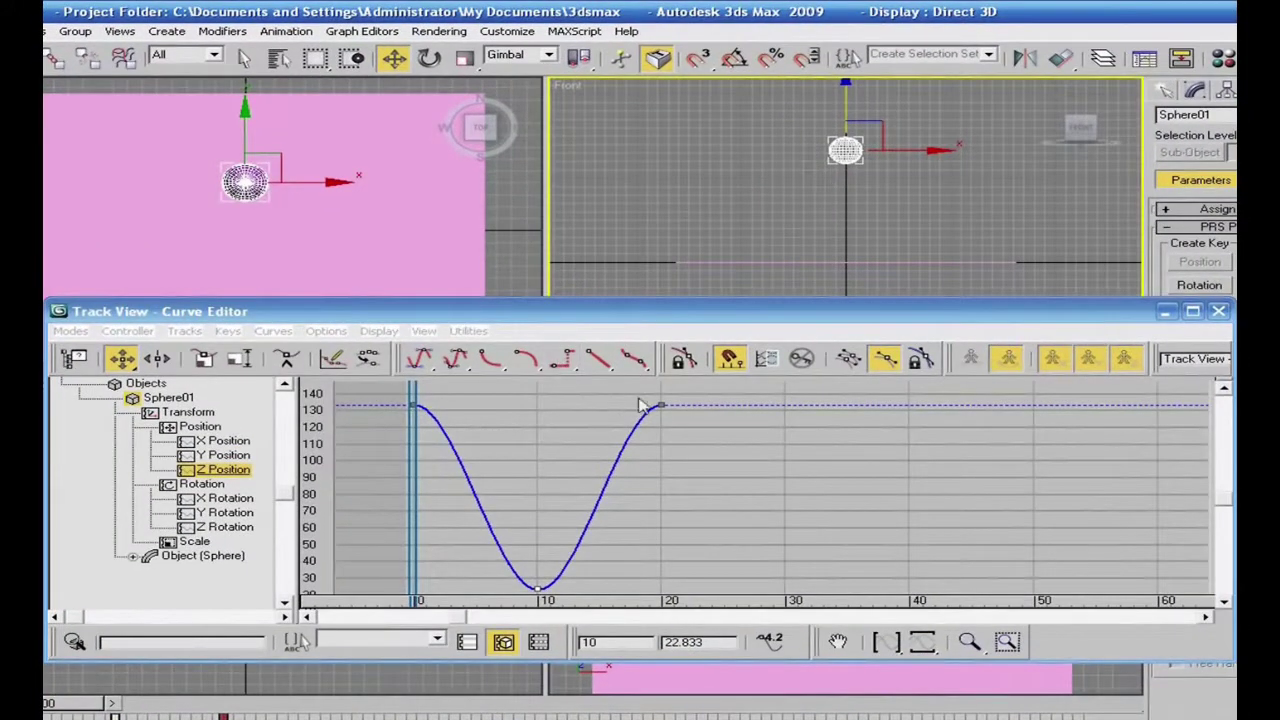
Select all three Z Position keys, try Step tangents on them with a playback, and undo the tangent change
{"action": "left_click_drag", "start_coordinate": [676, 397], "coordinate": [379, 602]}
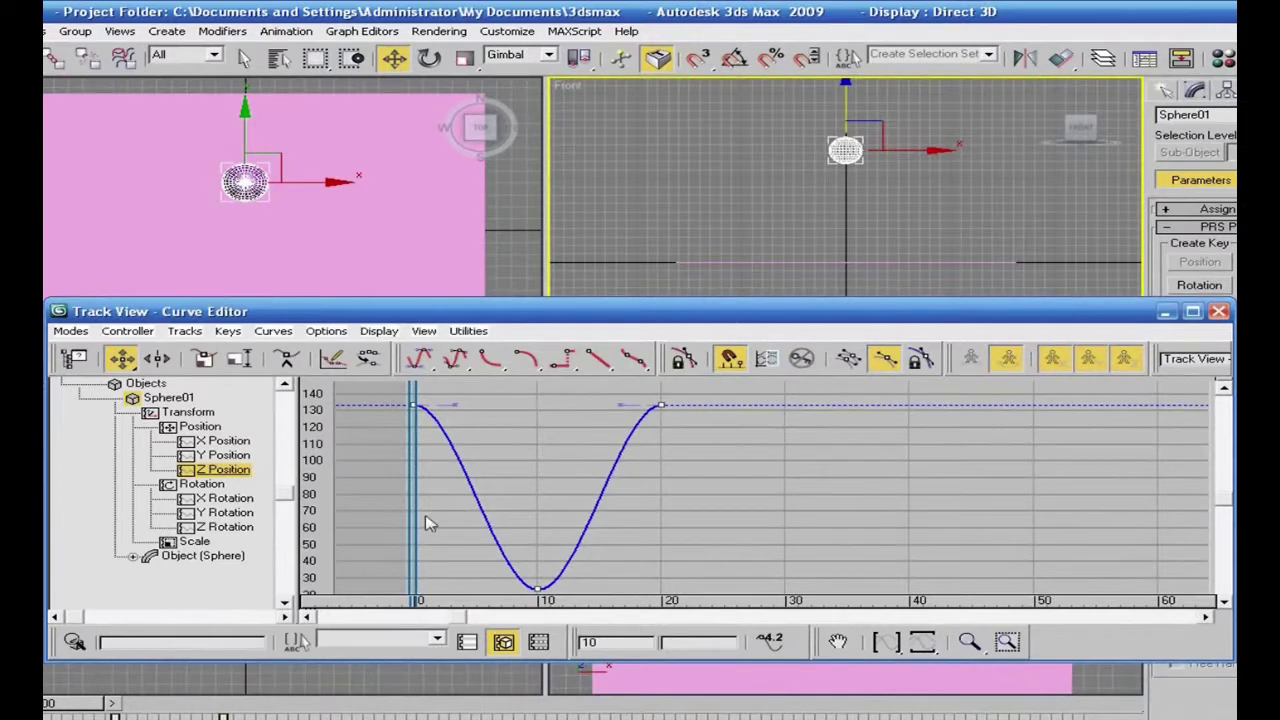
{"action": "left_click", "coordinate": [564, 358]}
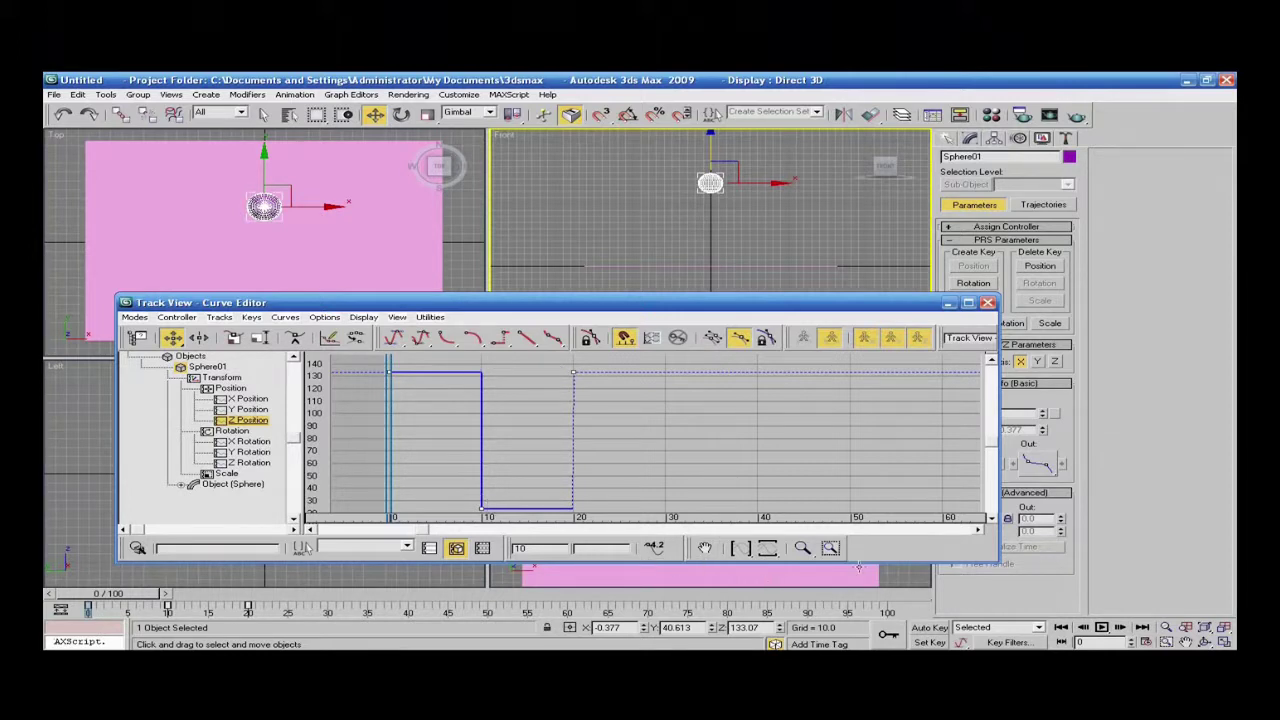
{"action": "left_click", "coordinate": [1103, 627]}
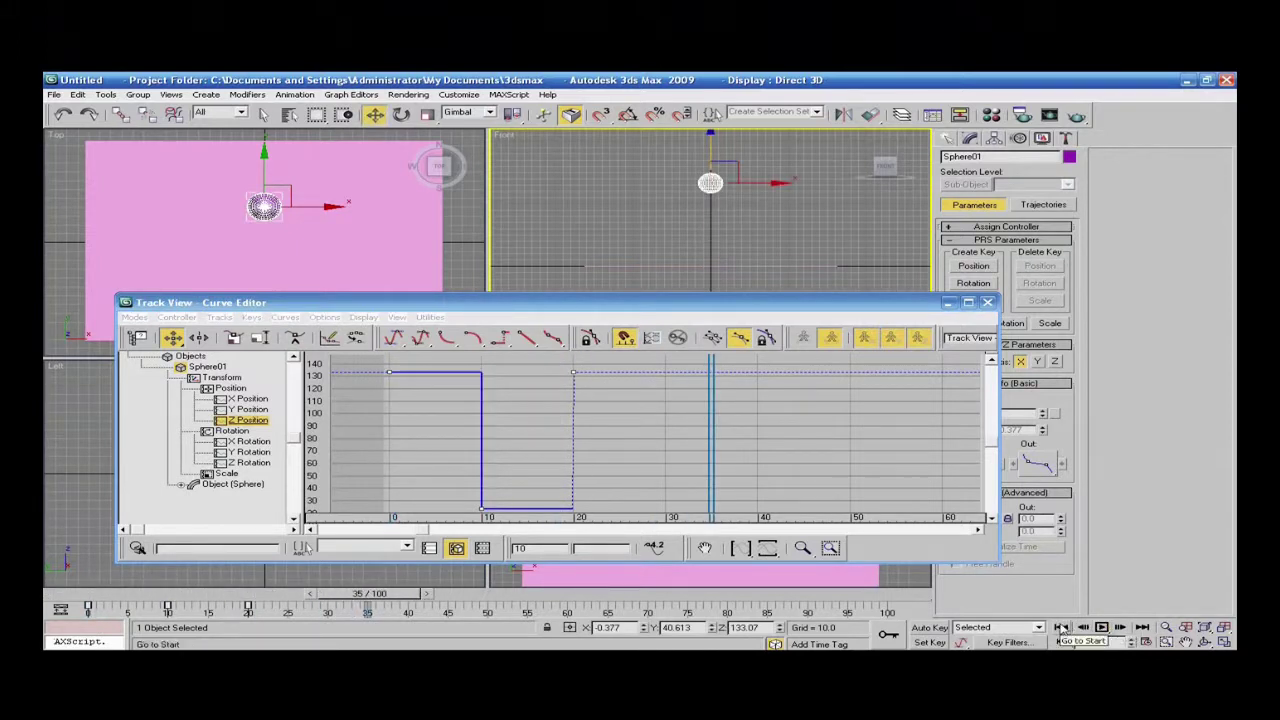
{"action": "left_click", "coordinate": [1062, 627]}
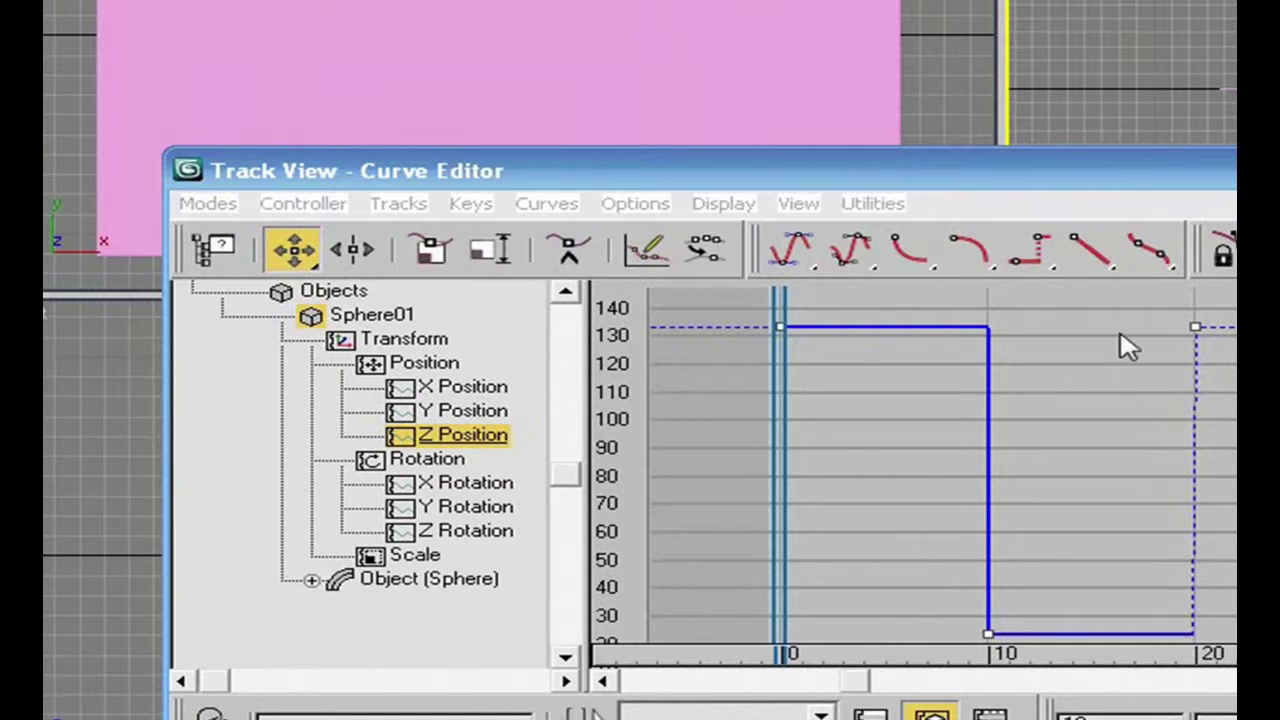
{"action": "key", "text": "ctrl+z"}
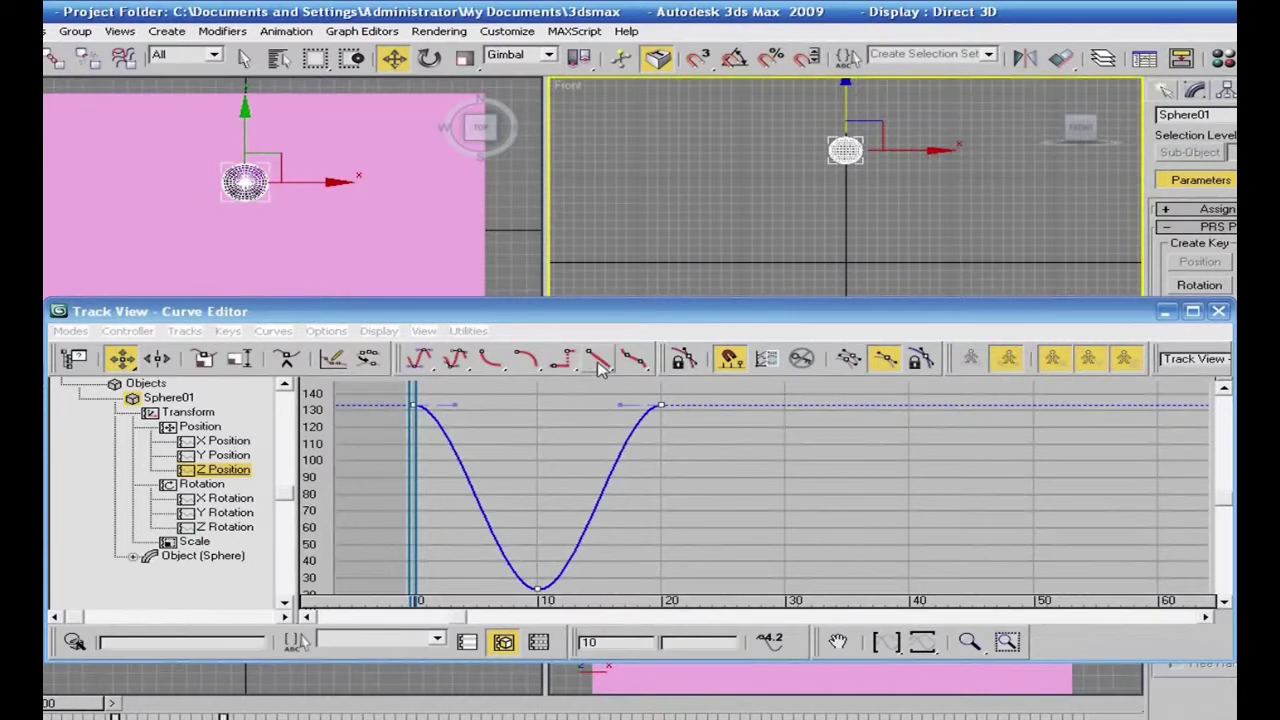
Set the tangents of all selected Z Position keys to Linear
{"action": "left_click", "coordinate": [598, 362]}
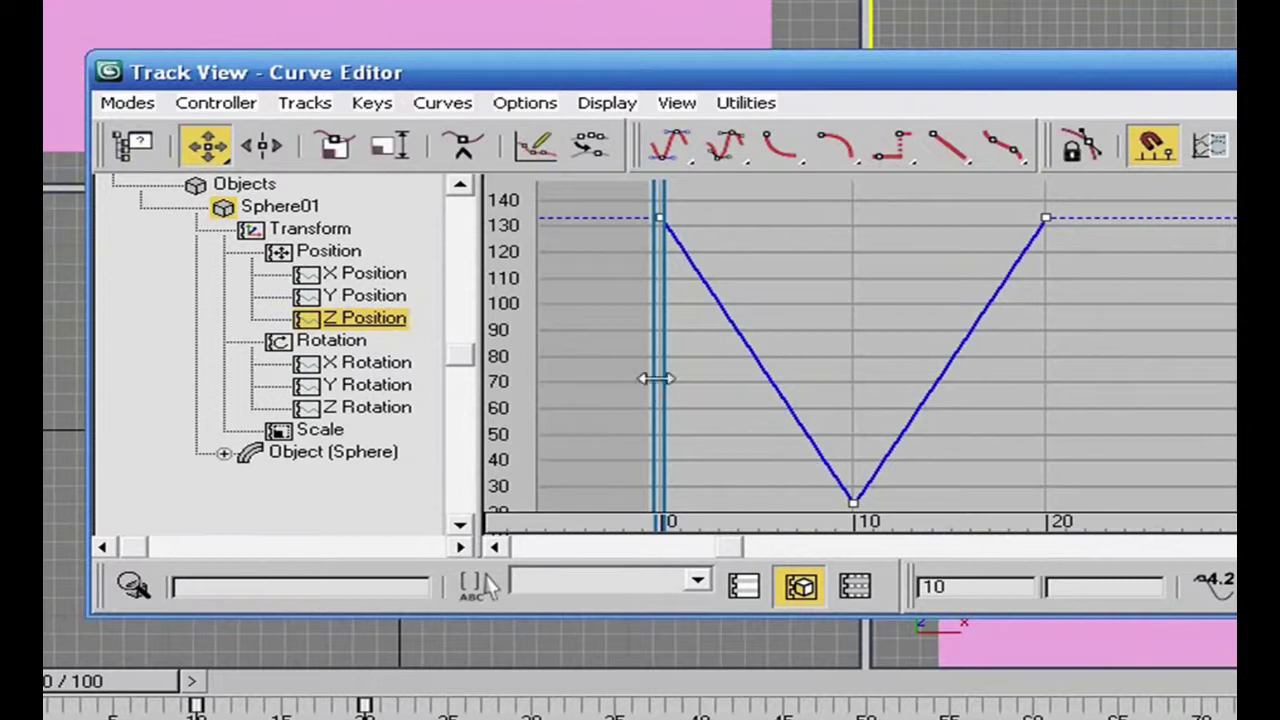
{"action": "left_click_drag", "start_coordinate": [660, 390], "coordinate": [673, 357]}
{"action": "left_click", "coordinate": [672, 155]}
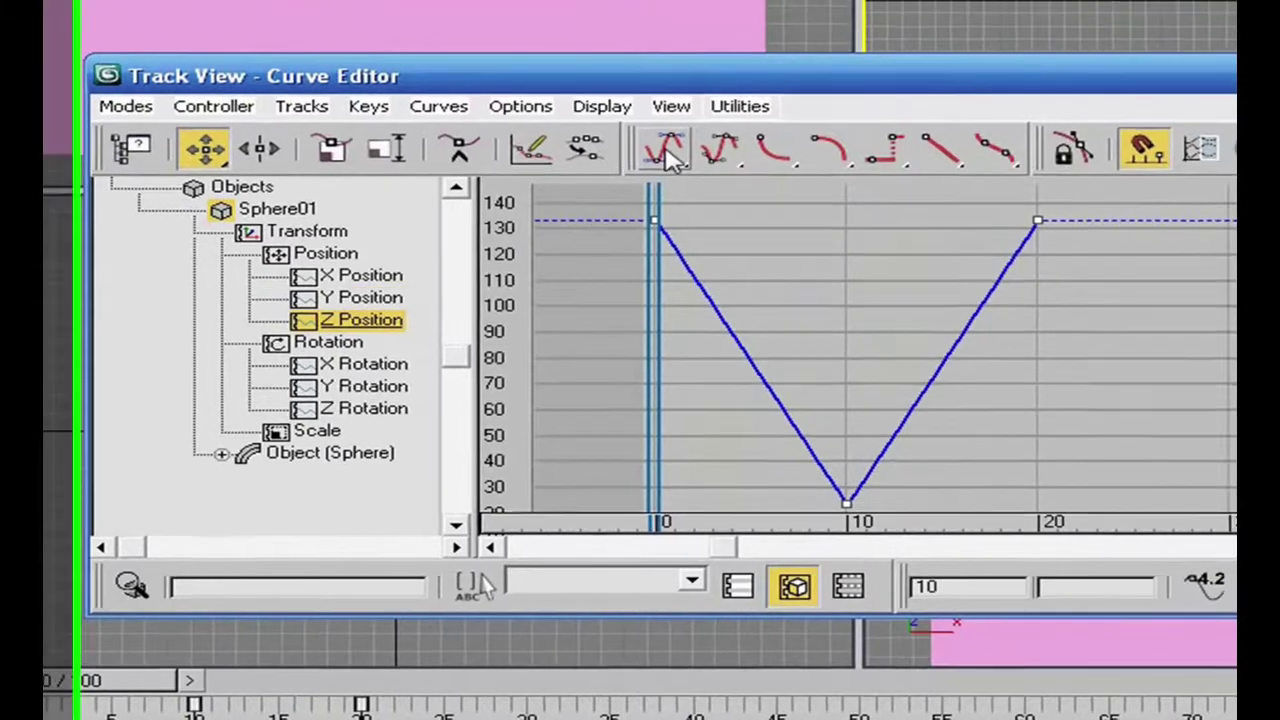
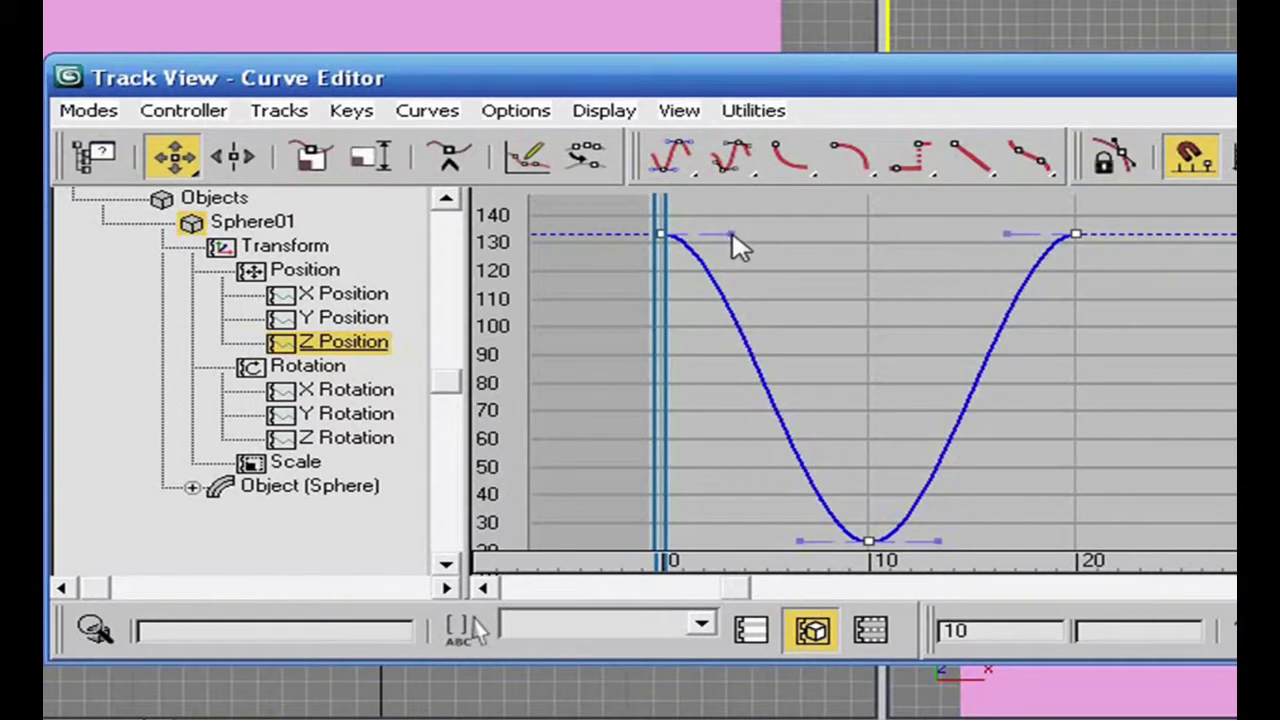
Steepen the outgoing tangent handle of the frame 0 Z Position key, play the animation twice from the start, and ease the handle back
{"action": "left_click_drag", "start_coordinate": [732, 238], "coordinate": [618, 405]}
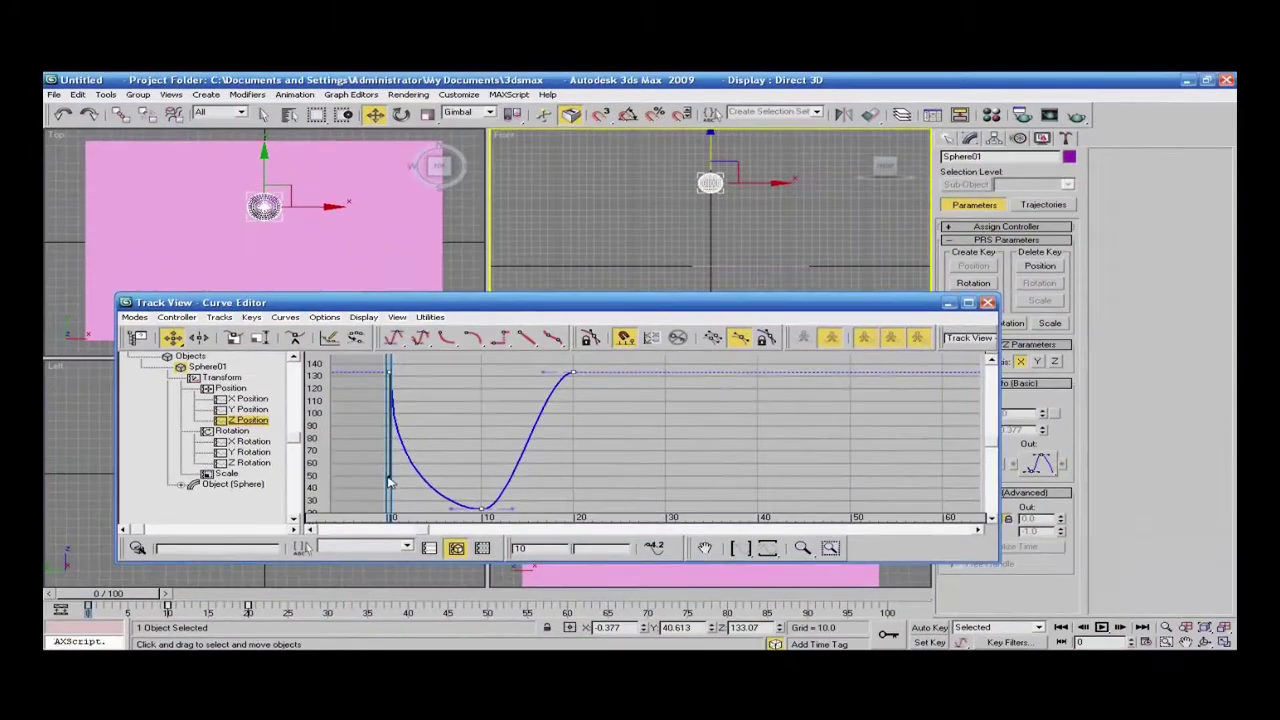
{"action": "left_click_drag", "start_coordinate": [392, 500], "coordinate": [397, 514]}
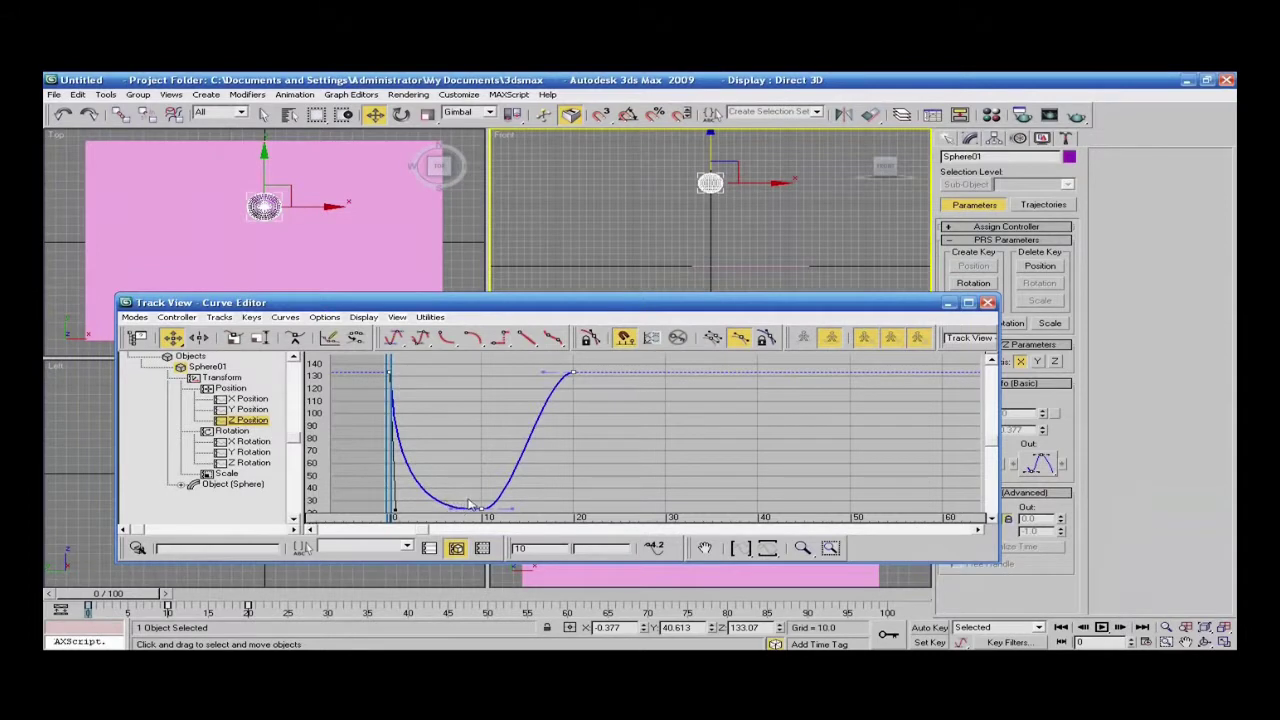
{"action": "left_click", "coordinate": [1101, 627]}
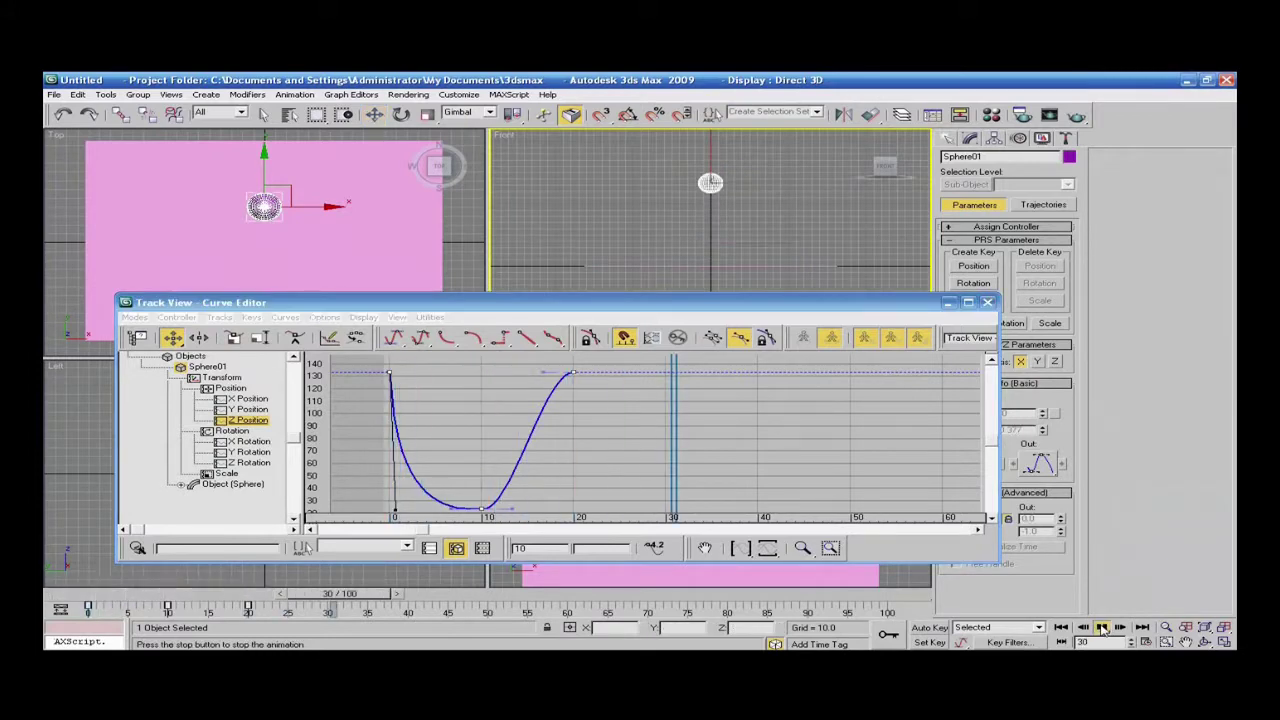
{"action": "left_click", "coordinate": [1062, 628]}
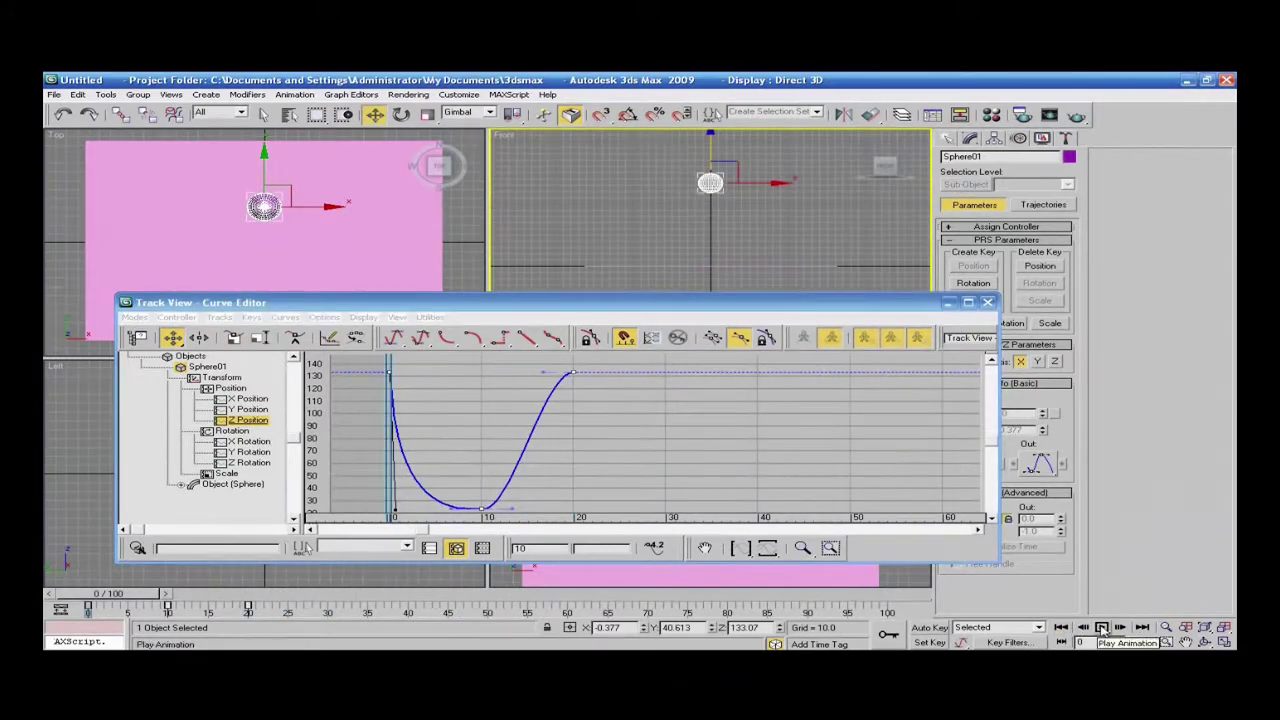
{"action": "left_click", "coordinate": [1103, 629]}
{"action": "left_click", "coordinate": [1134, 661]}
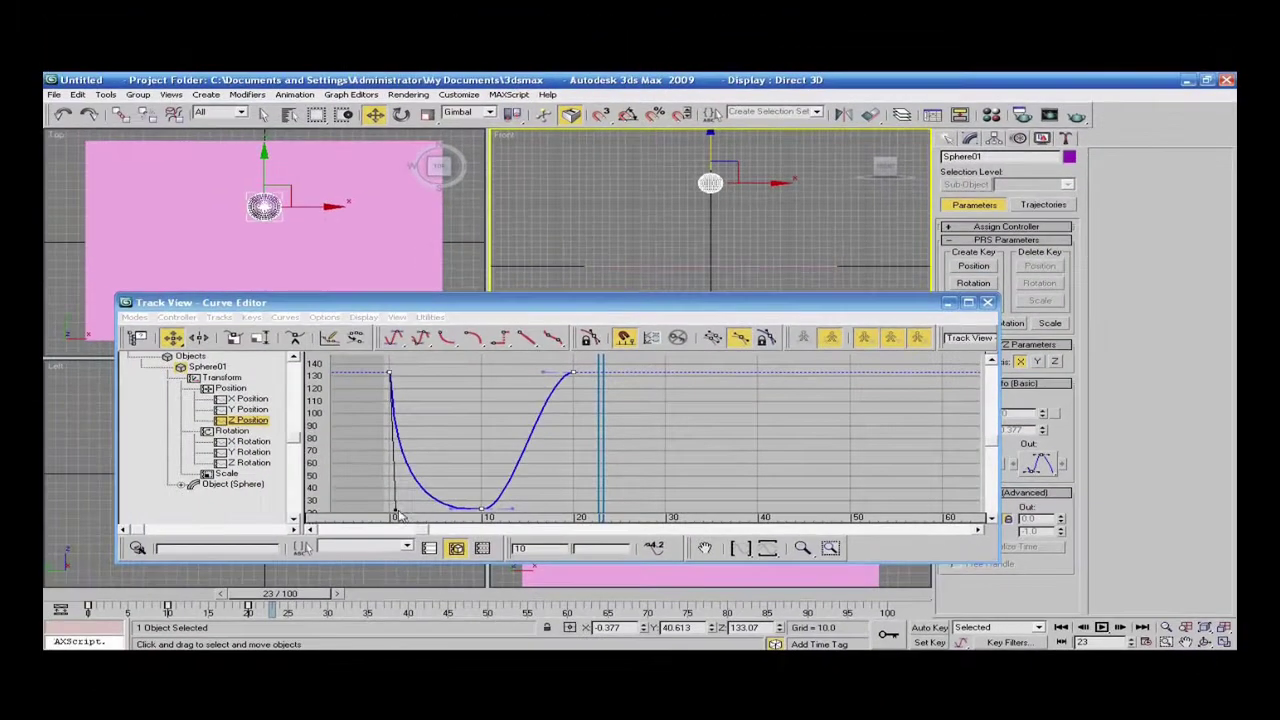
{"action": "left_click_drag", "start_coordinate": [410, 497], "coordinate": [451, 400]}
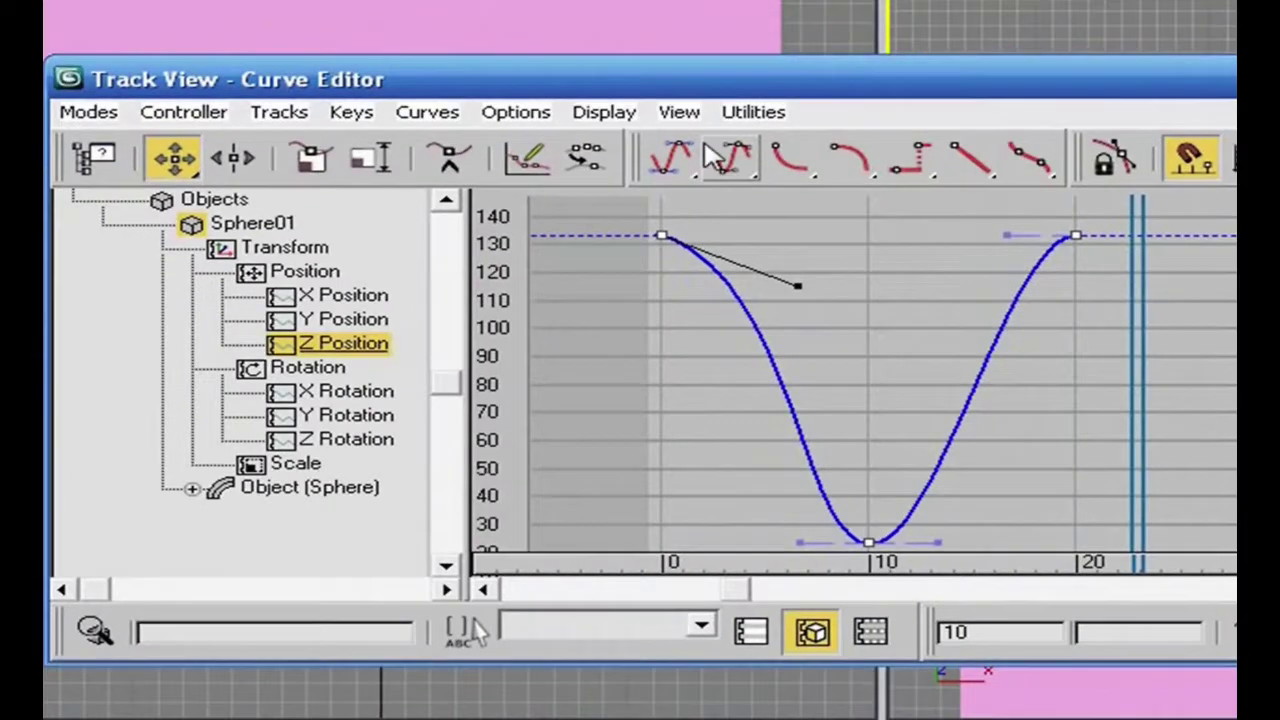
Set the selected Z Position keys to Auto tangents, try Custom tangents, and return them to Auto
{"action": "left_click", "coordinate": [674, 156]}
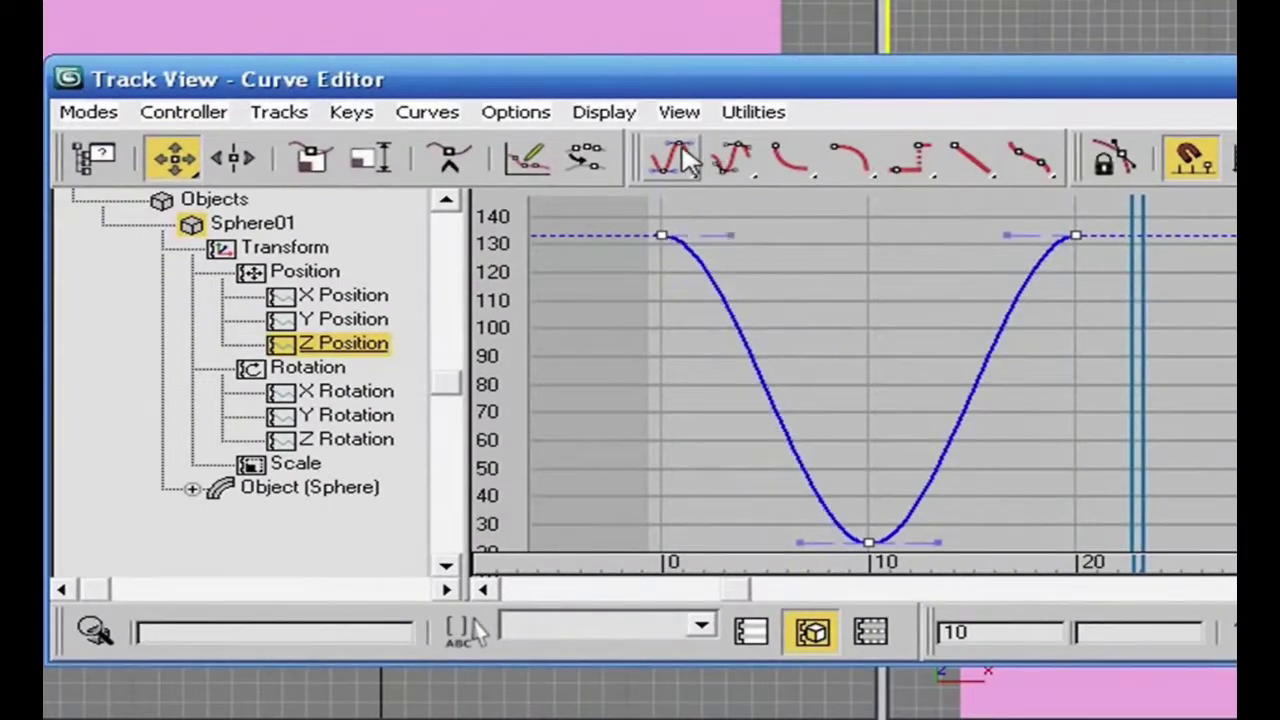
{"action": "left_click", "coordinate": [738, 158]}
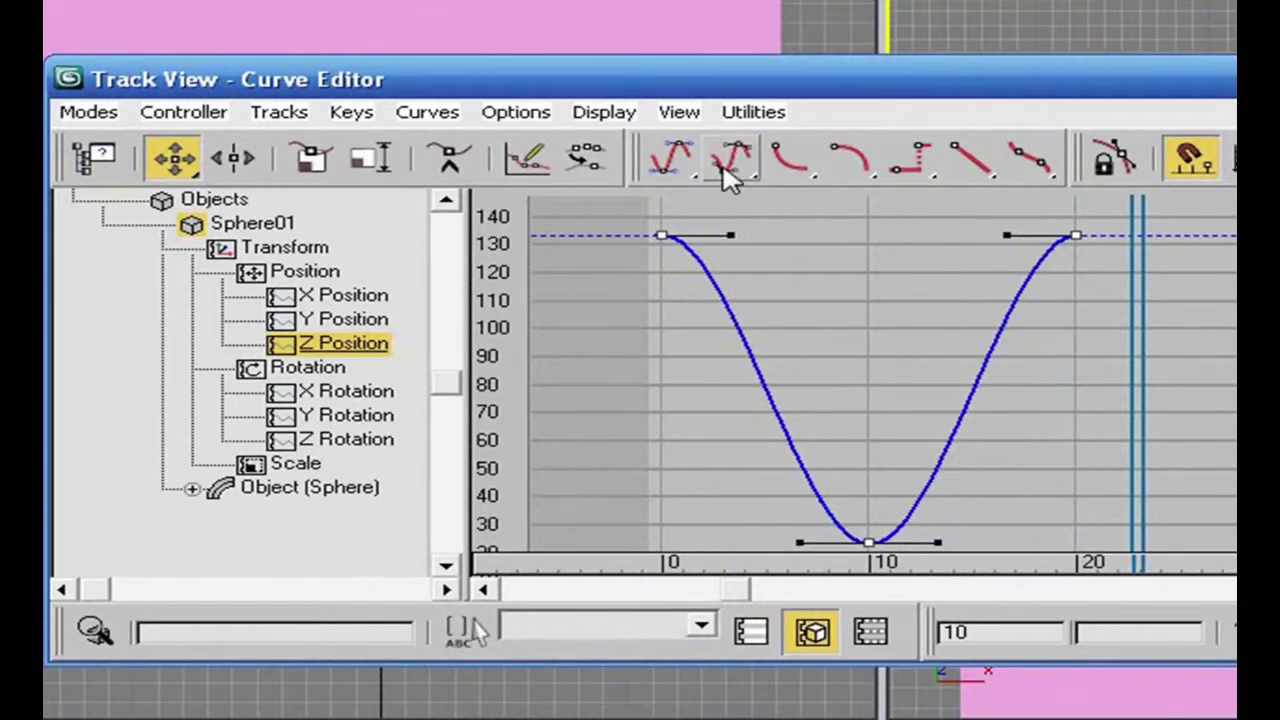
{"action": "left_click", "coordinate": [672, 171]}
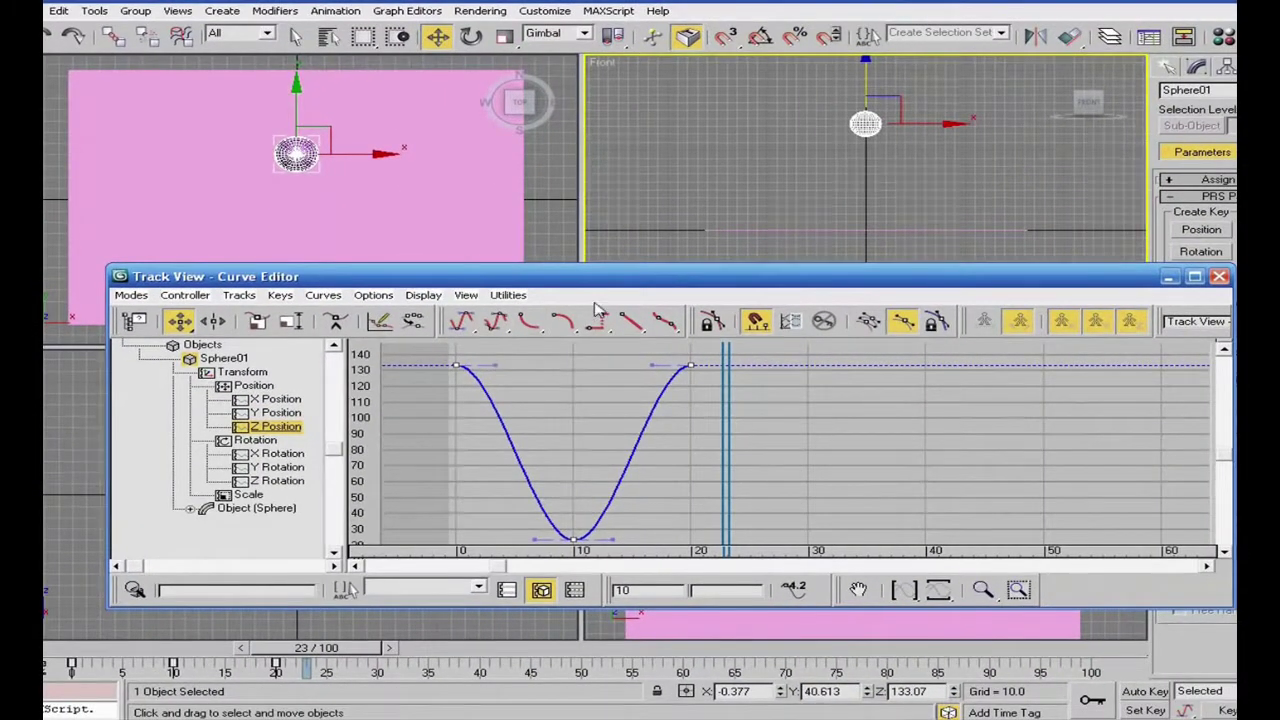
Add a key at frame 15 on the rising side of the Z Position curve, at a value of about 78
{"action": "left_click_drag", "start_coordinate": [600, 291], "coordinate": [538, 298]}
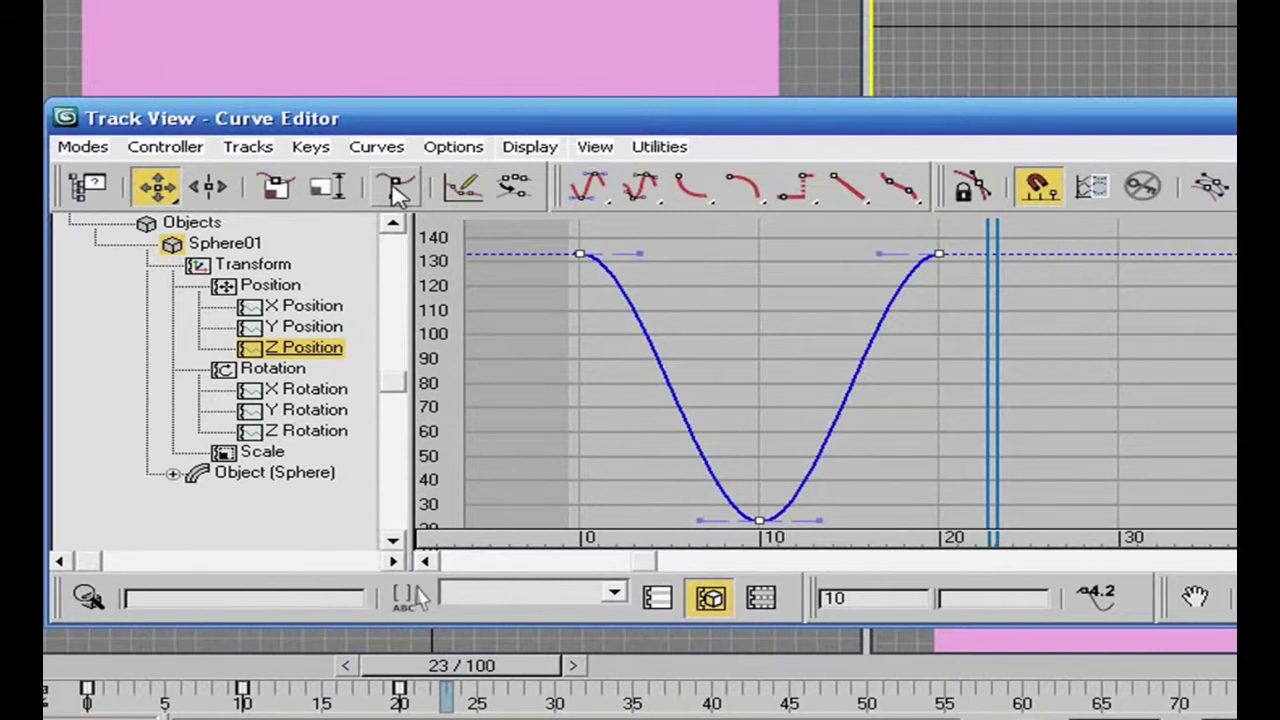
{"action": "left_click", "coordinate": [396, 187]}
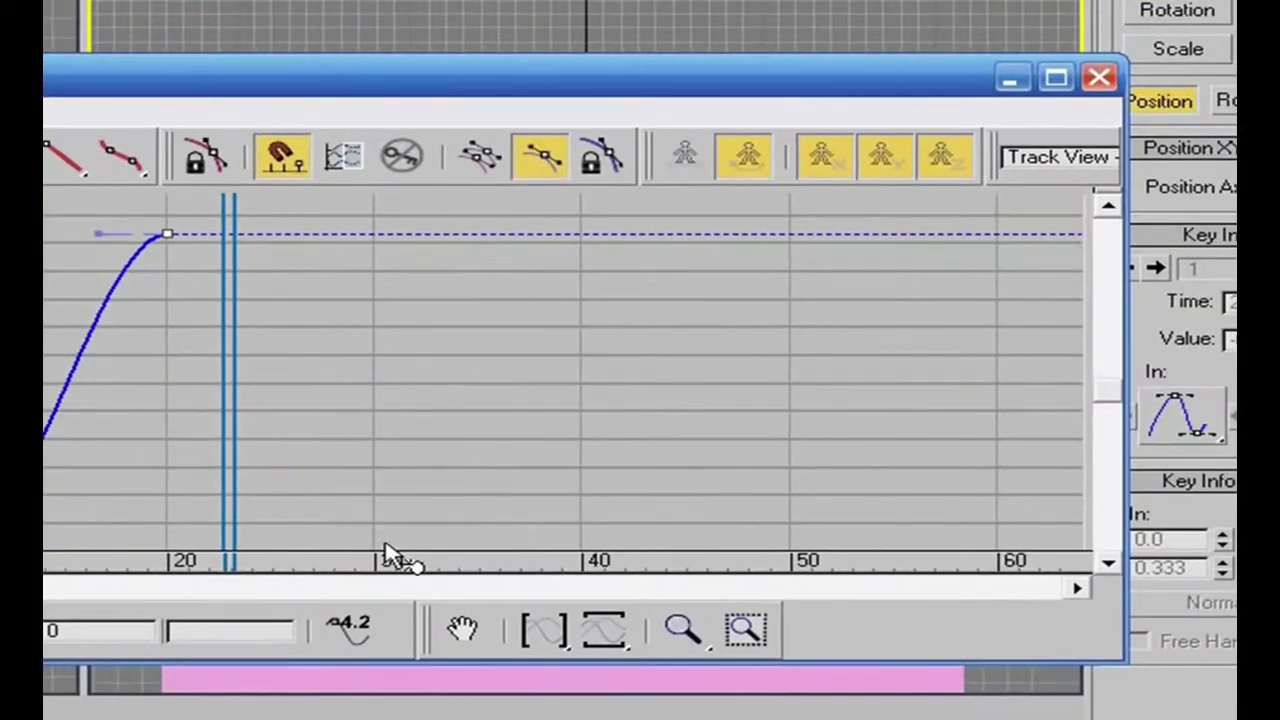
{"action": "left_click", "coordinate": [1108, 563]}
{"action": "left_click", "coordinate": [1108, 563]}
{"action": "left_click", "coordinate": [1110, 565]}
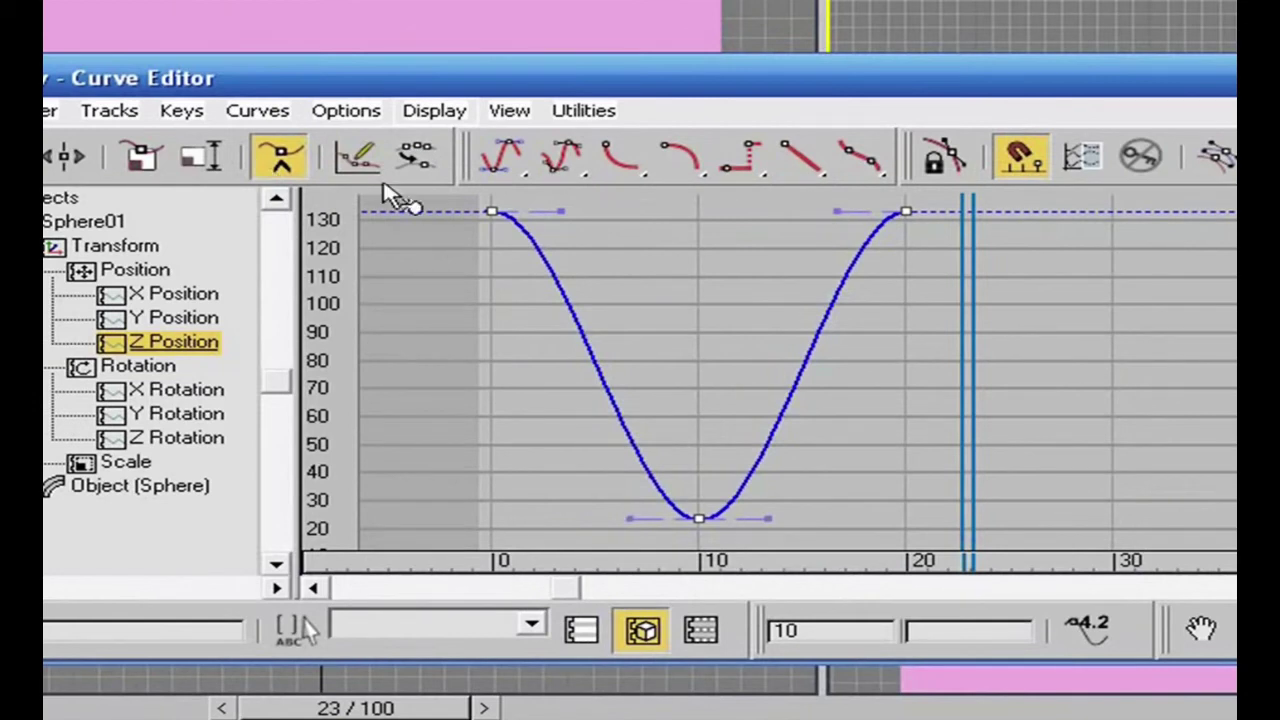
{"action": "left_click", "coordinate": [802, 370]}
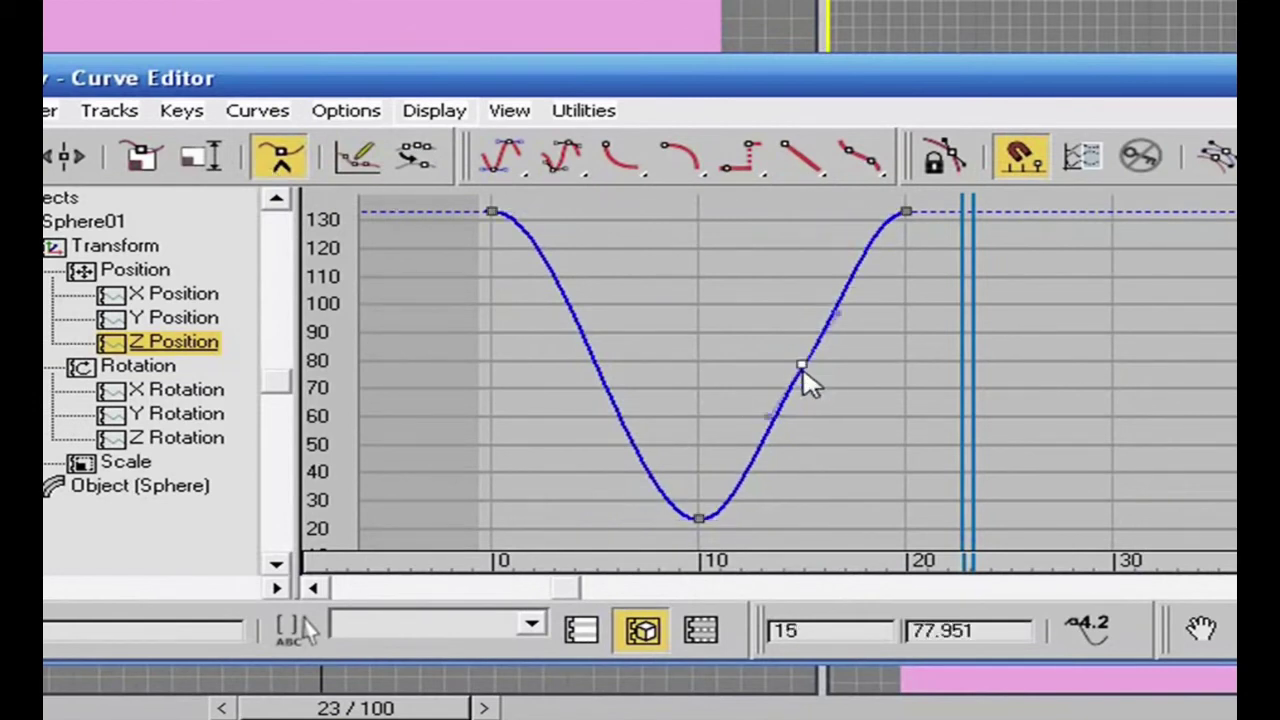